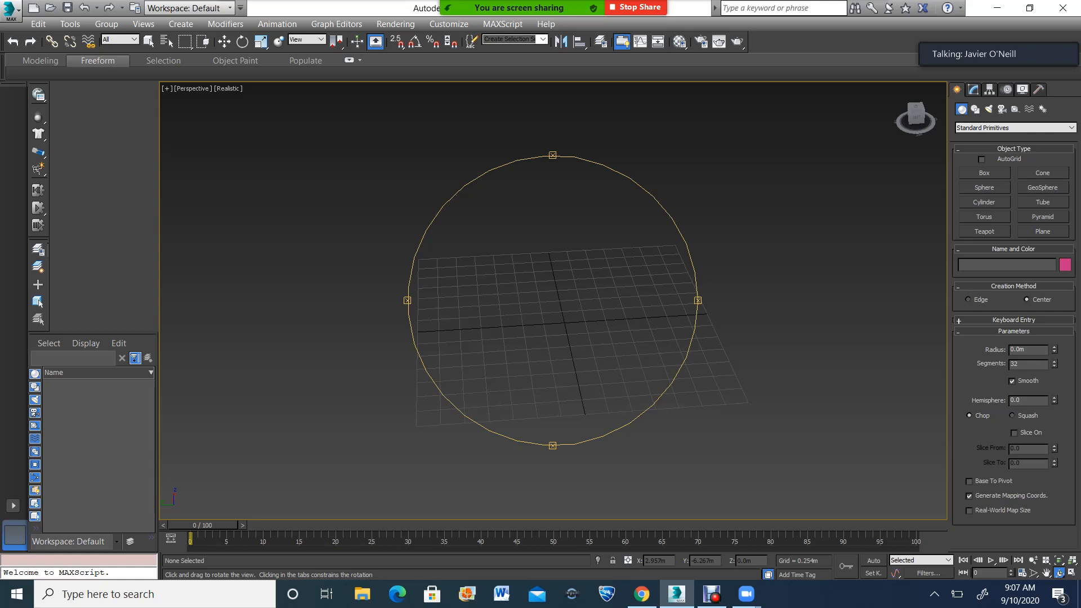
left_click(984, 172)
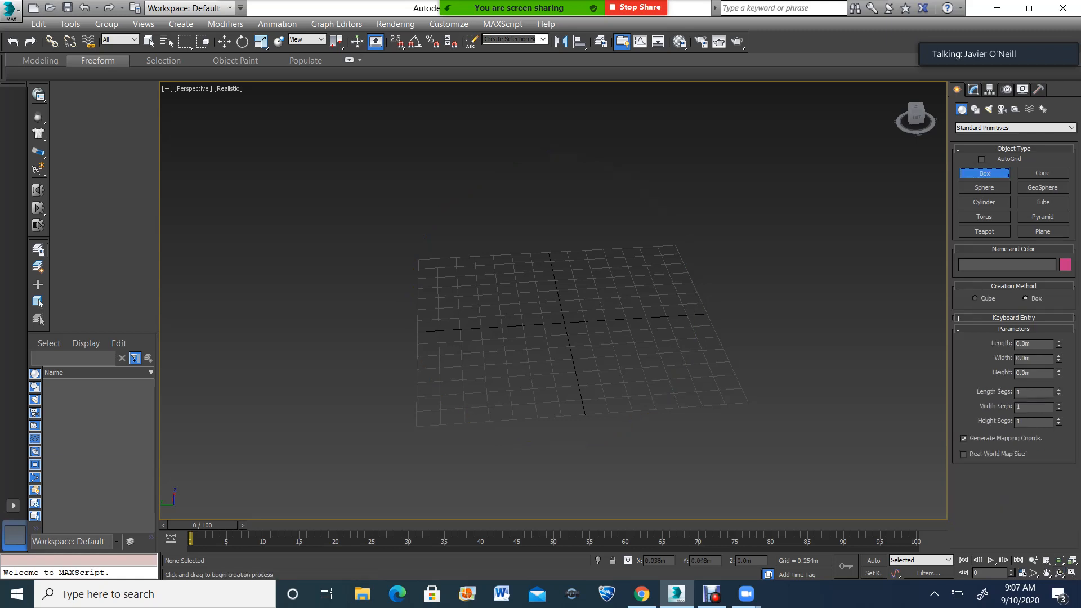
left_click_drag(564, 323, 570, 275)
right_click(570, 275)
Create a sphere centred near the grid origin with a radius of about 1.1 m.
left_click(985, 187)
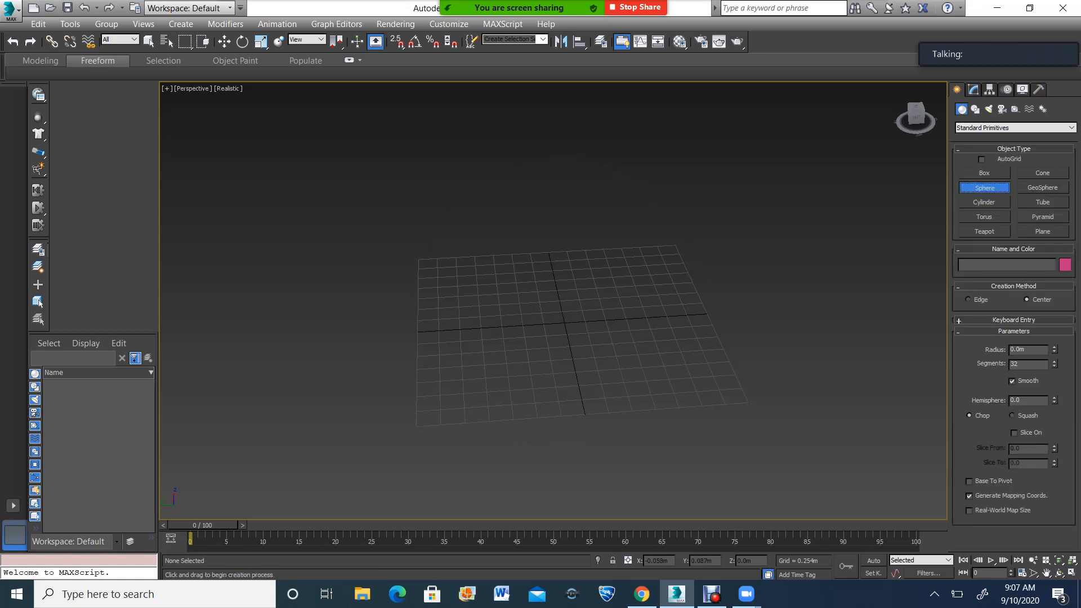
left_click_drag(564, 322, 608, 293)
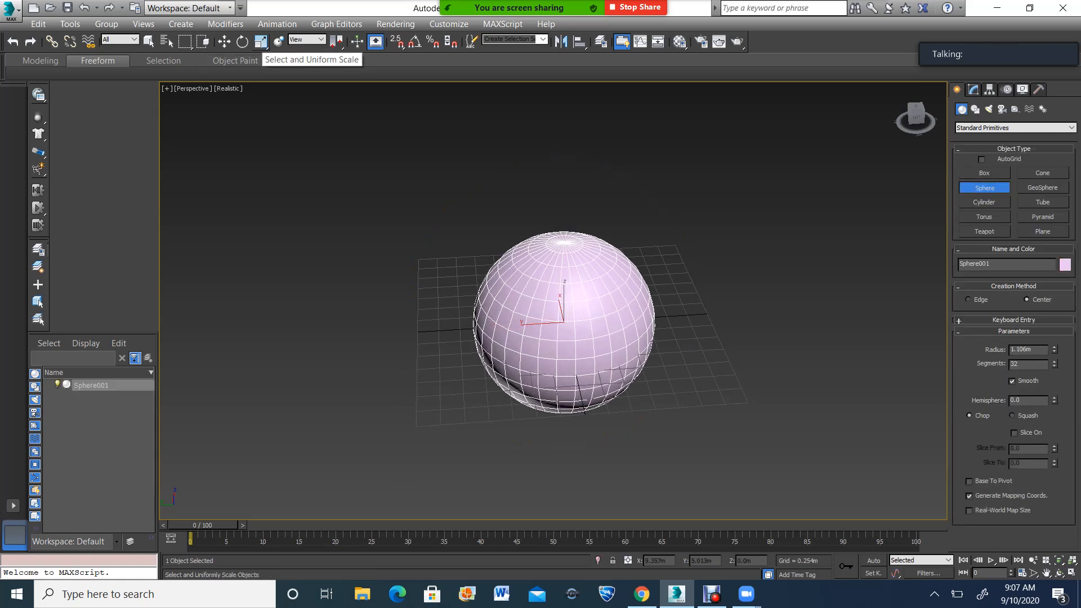
Activate uniform scaling for the sphere and open the Scale Transform Type-In, placed clear of the sphere.
left_click(261, 41)
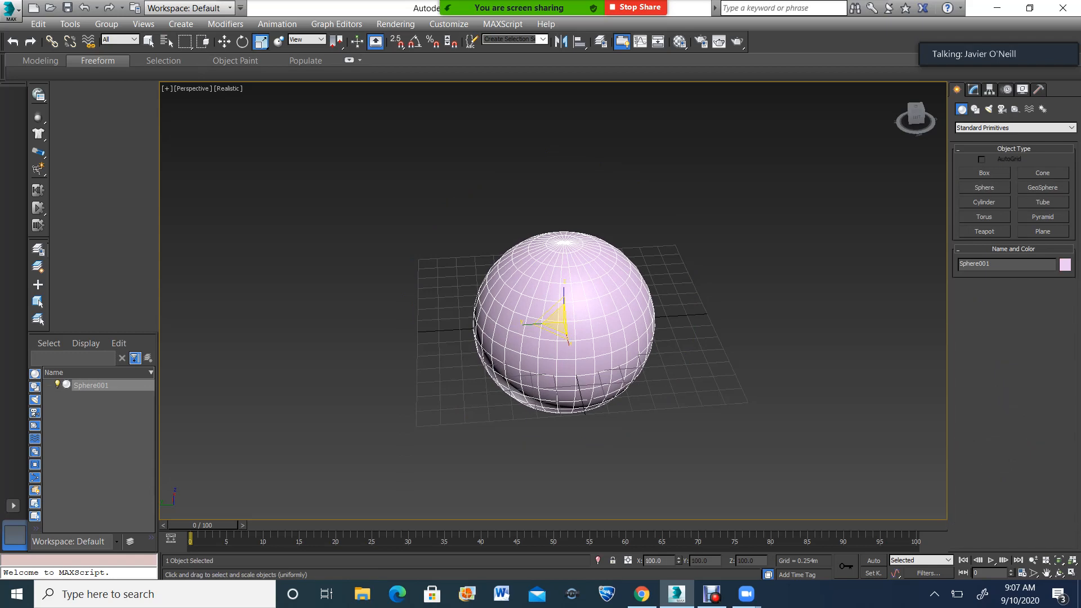
key("space")
mouse_move(563, 318)
left_mouse_down()
mouse_move(563, 333)
mouse_move(563, 237)
mouse_move(563, 344)
mouse_move(563, 318)
left_mouse_up()
key("space")
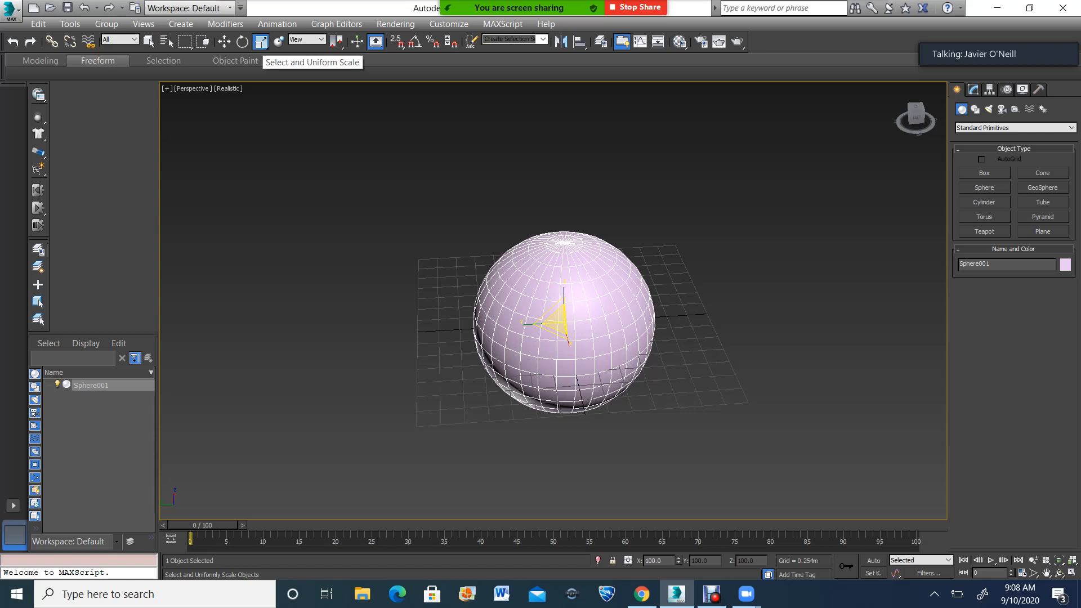
right_click(260, 41)
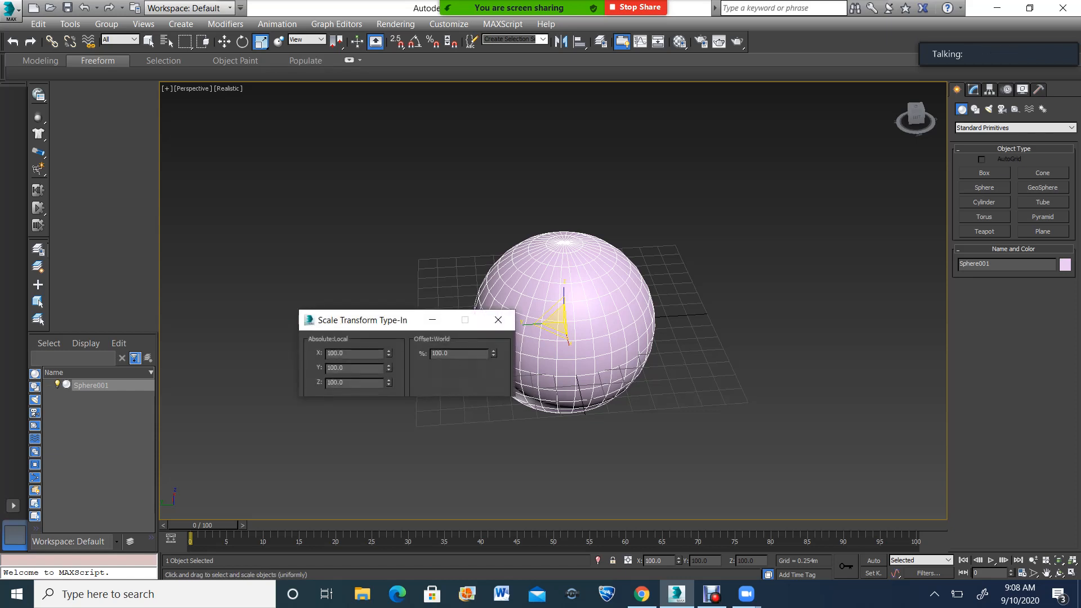
left_click_drag(403, 323, 315, 232)
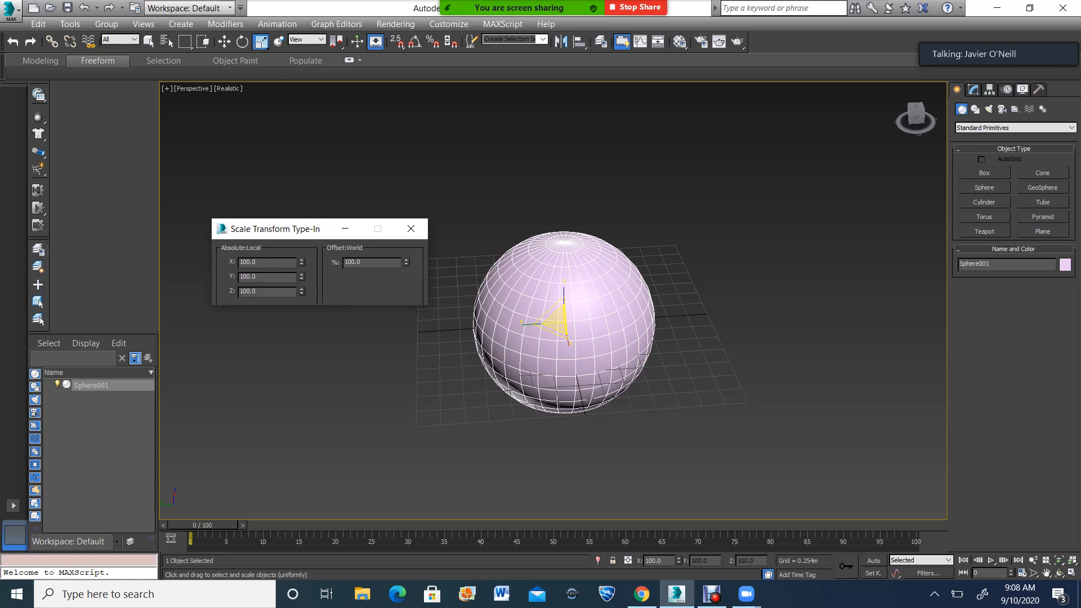
Try changing the sphere's absolute X, Y and Z scale one axis at a time, undoing each change.
left_click_drag(302, 262, 302, 150)
key("ctrl+z")
left_click_drag(301, 276, 302, 6)
key("ctrl+z")
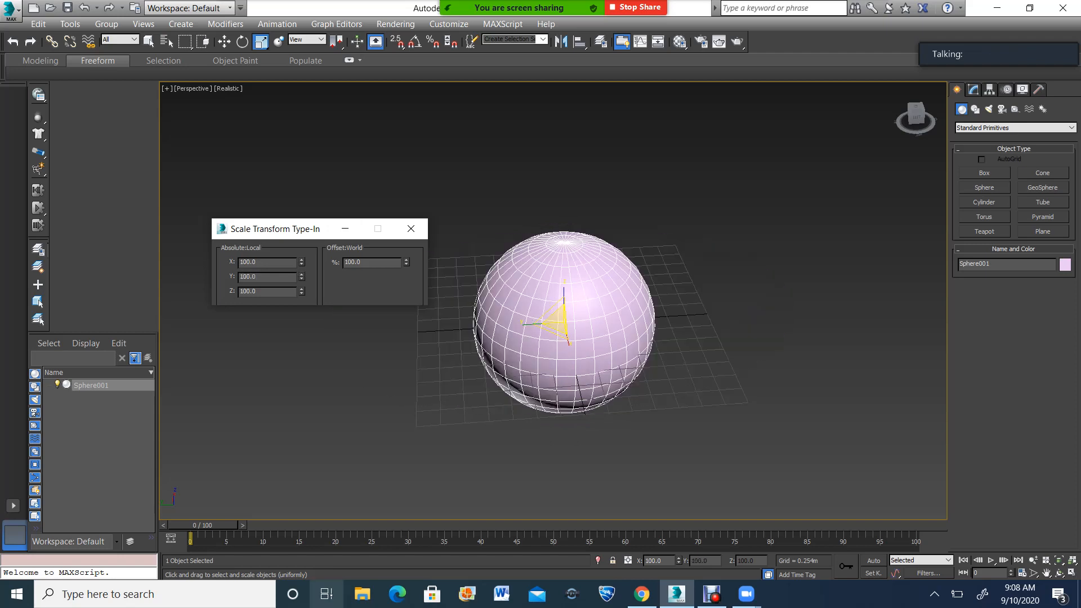
left_click_drag(301, 291, 302, 264)
key("ctrl+z")
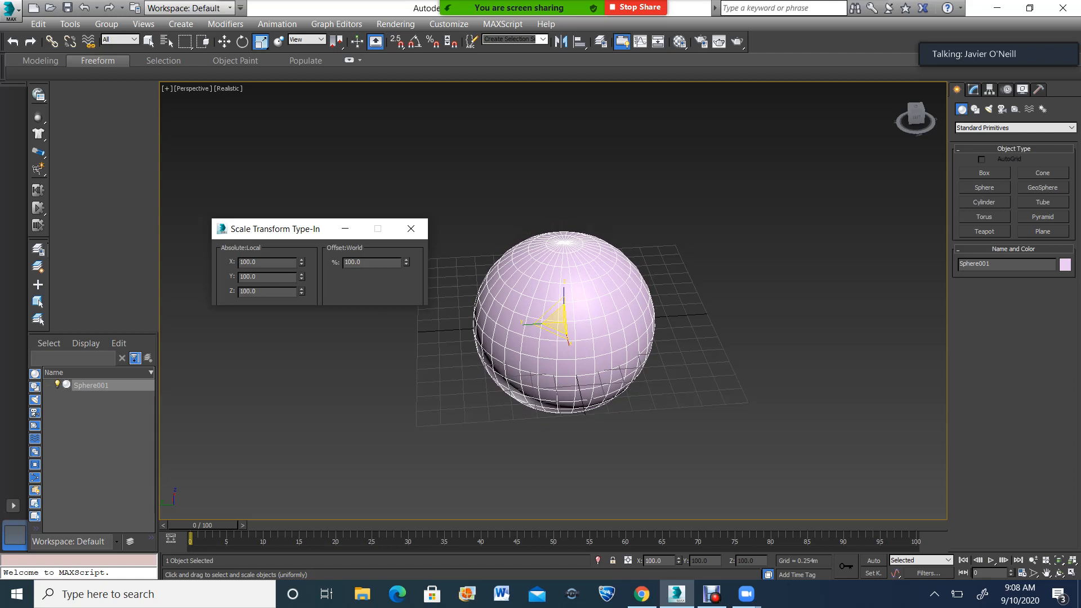
Scale the sphere uniformly to 120 percent by numeric entry and close the Scale Transform Type-In.
key("ctrl+a")
type("120")
key("Return")
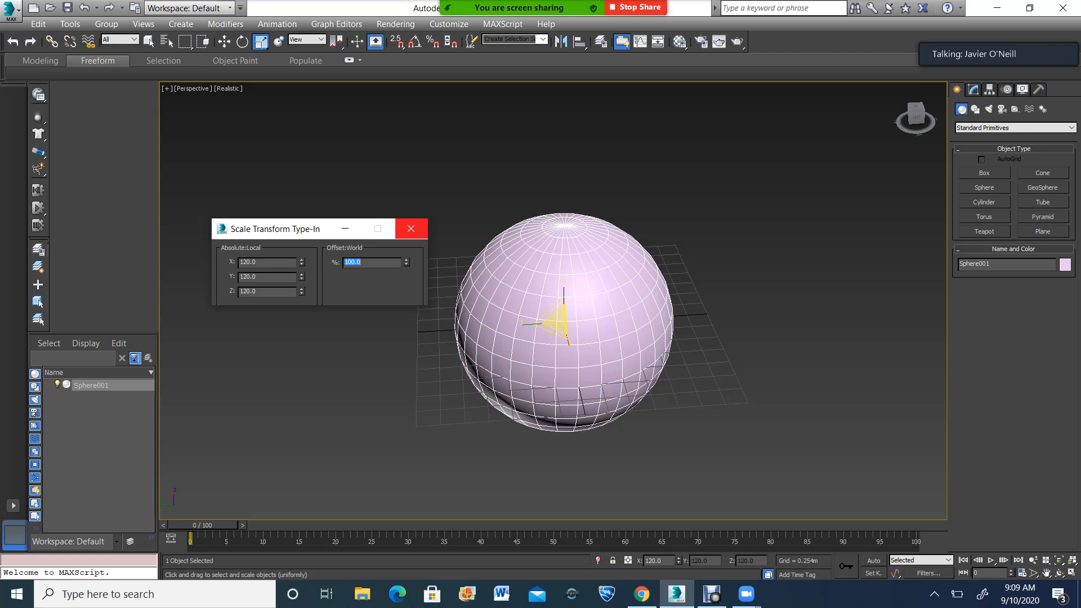
left_click(411, 228)
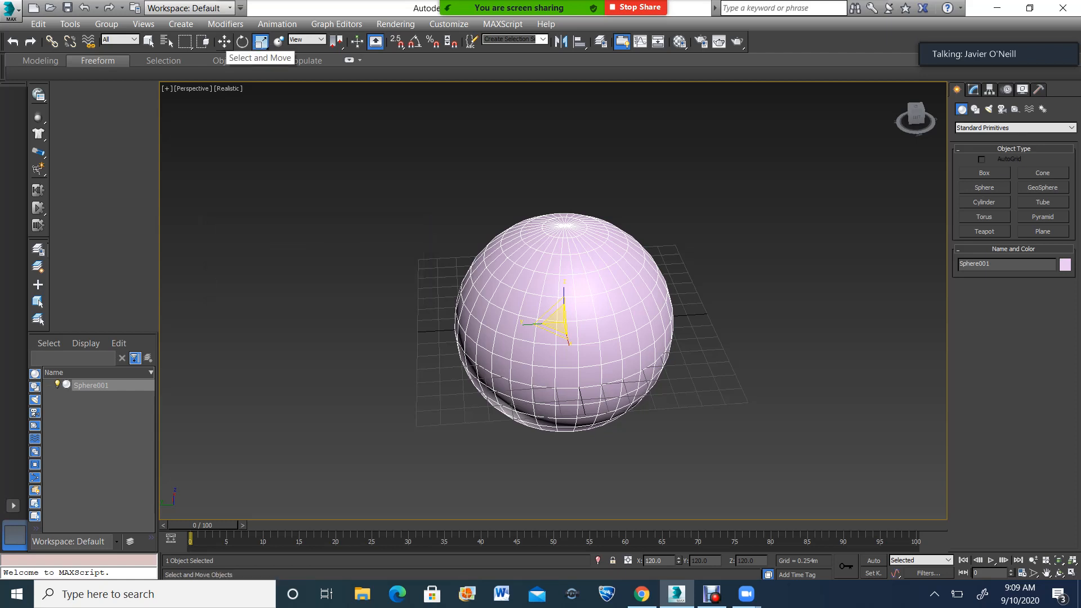
Try offsetting the sphere along the world X axis in the Move Transform Type-In, undo the move and close it.
right_click(225, 41)
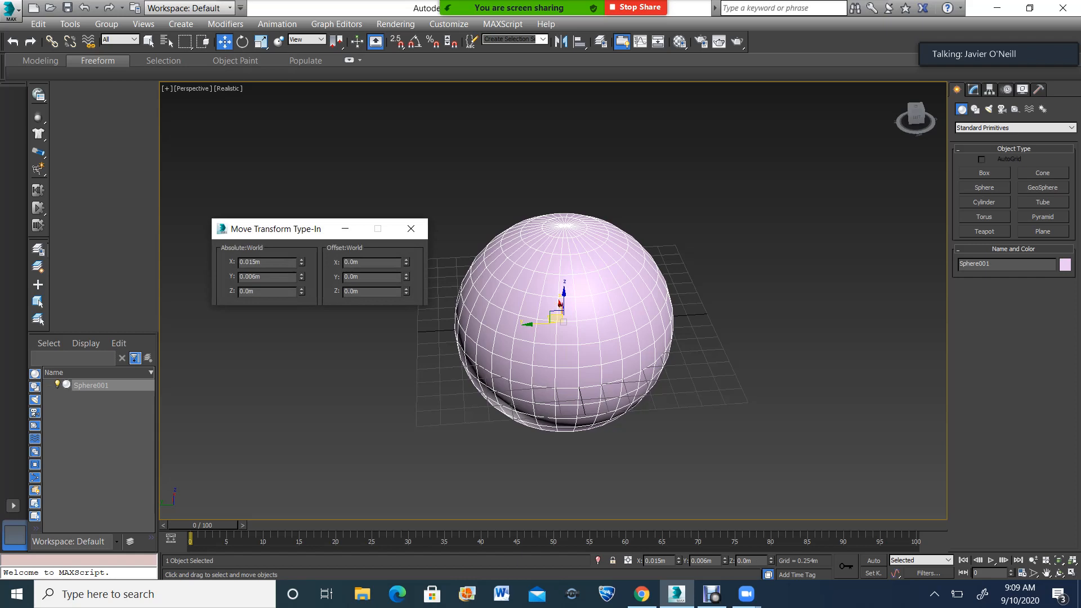
left_click_drag(406, 262, 406, 288)
key("ctrl+z")
key("ctrl+z")
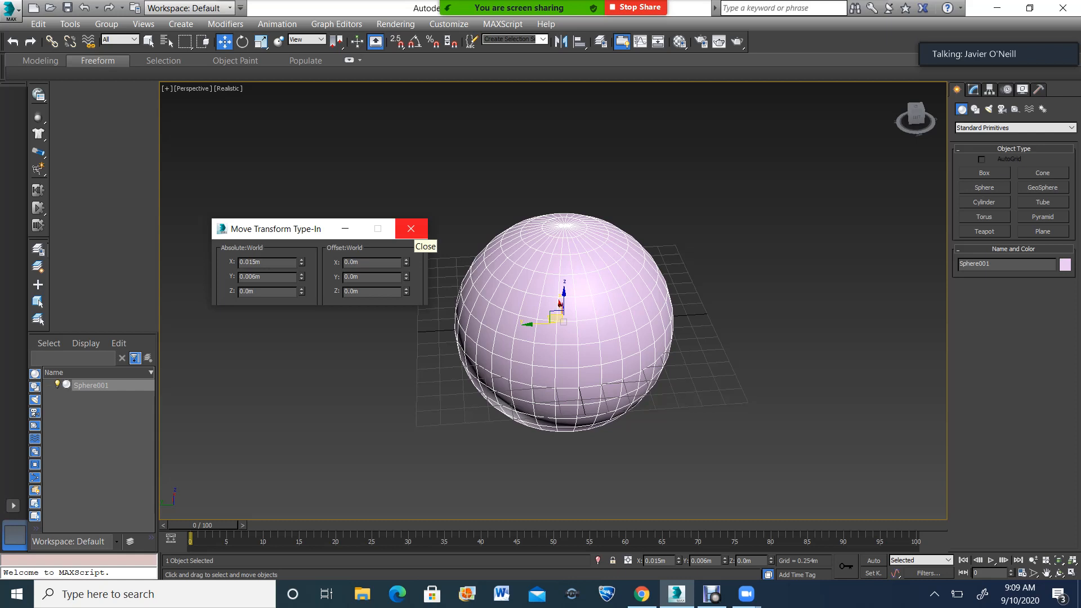
left_click(410, 229)
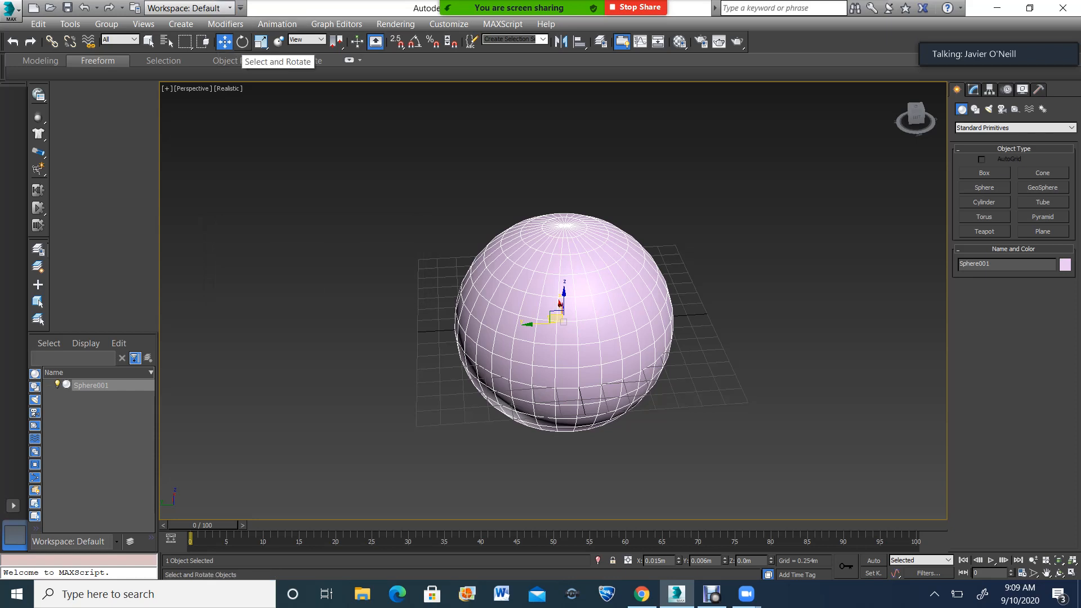
Rotate the sphere about its Z axis by about -145 degrees.
left_click(261, 41)
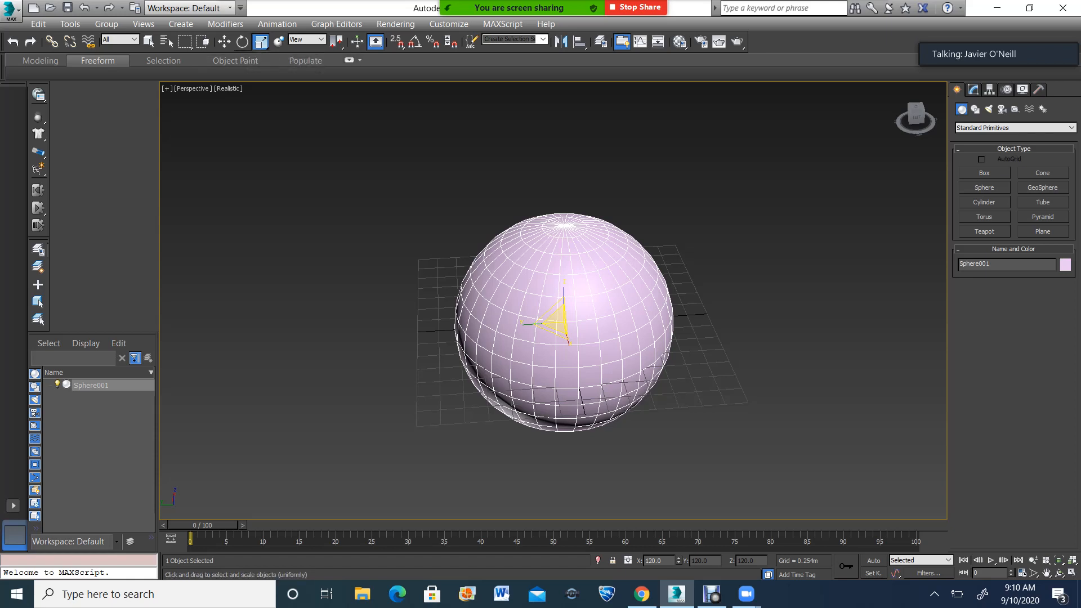
left_click(243, 41)
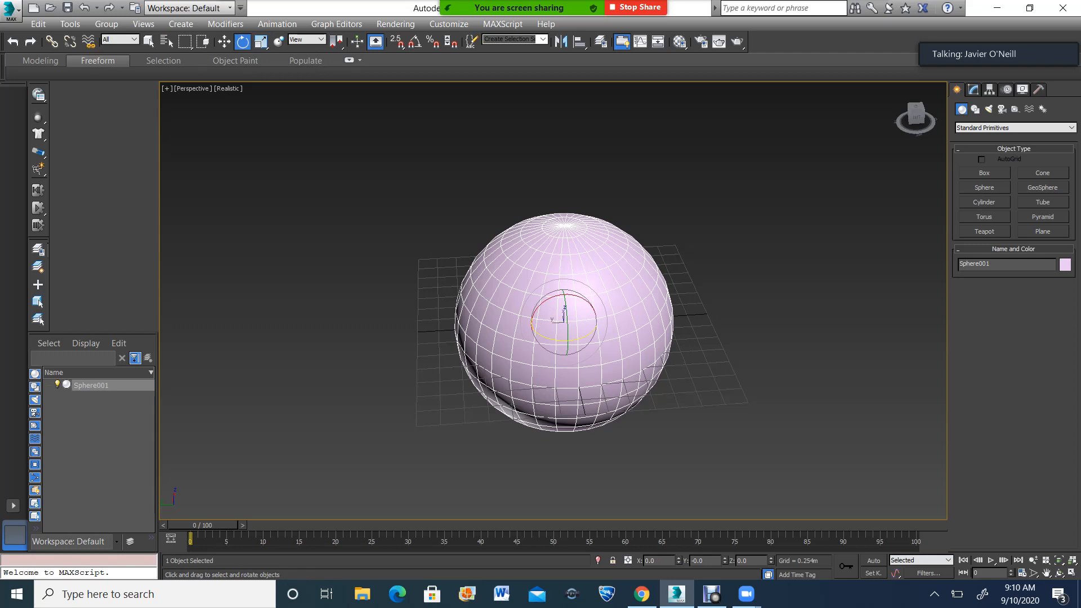
left_click_drag(556, 340, 476, 338)
left_click(603, 349)
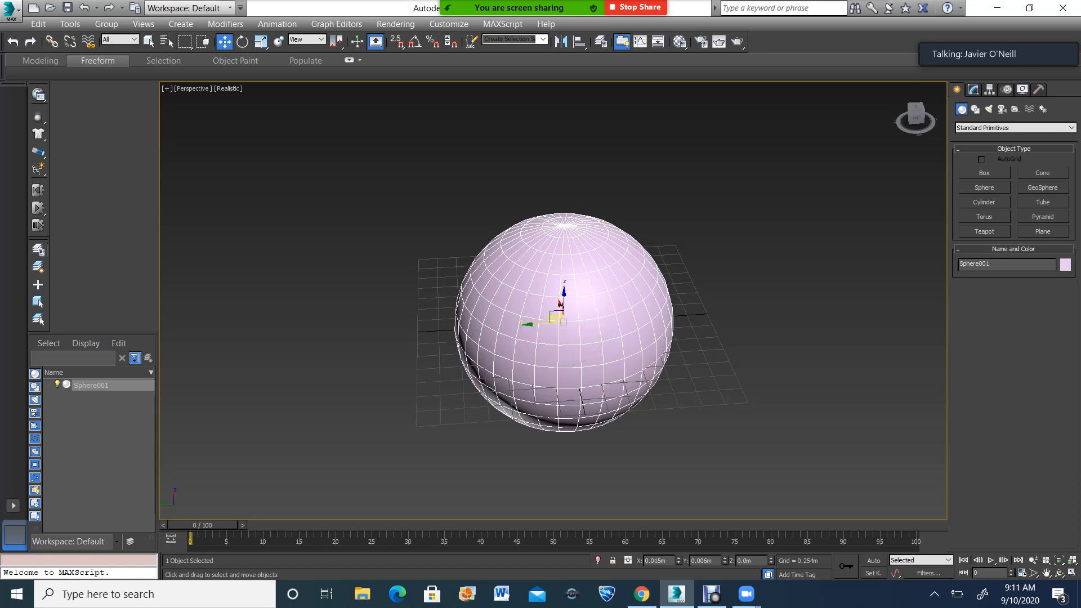
Set the sphere's X and Y position to 0 so that it sits exactly at the world origin.
left_click(224, 41)
left_click(1059, 573)
left_click_drag(540, 338, 648, 332)
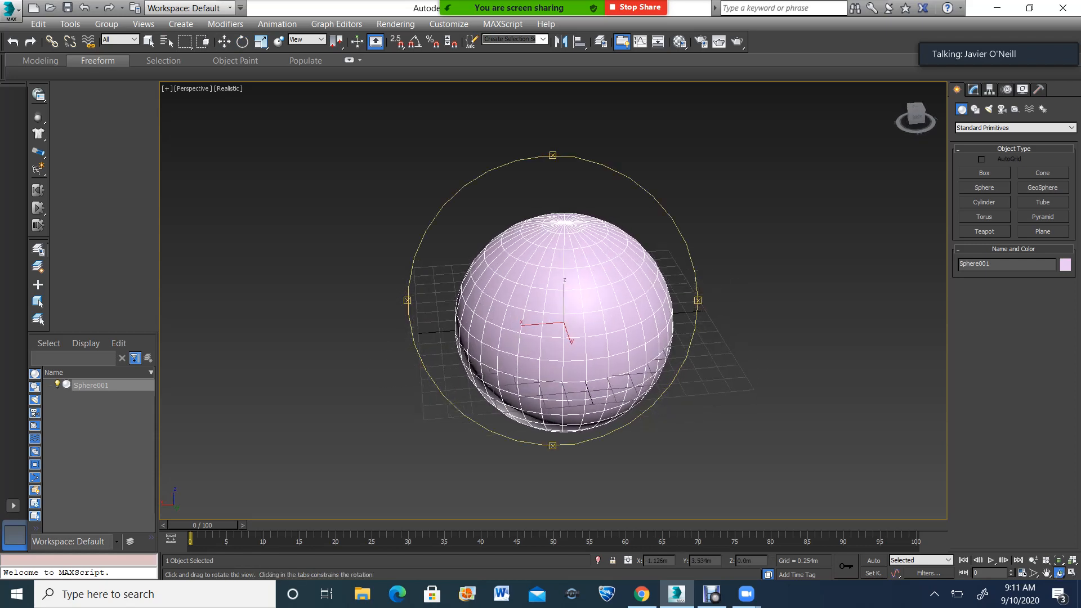
key("w")
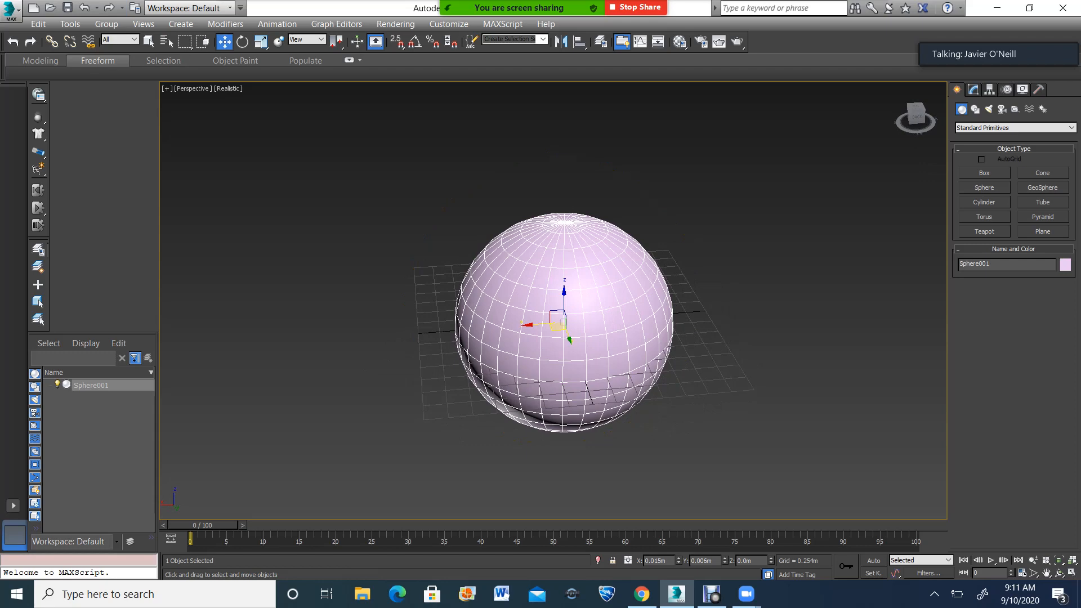
mouse_move(678, 560)
left_mouse_down()
mouse_move(678, 509)
mouse_move(679, 552)
left_mouse_up()
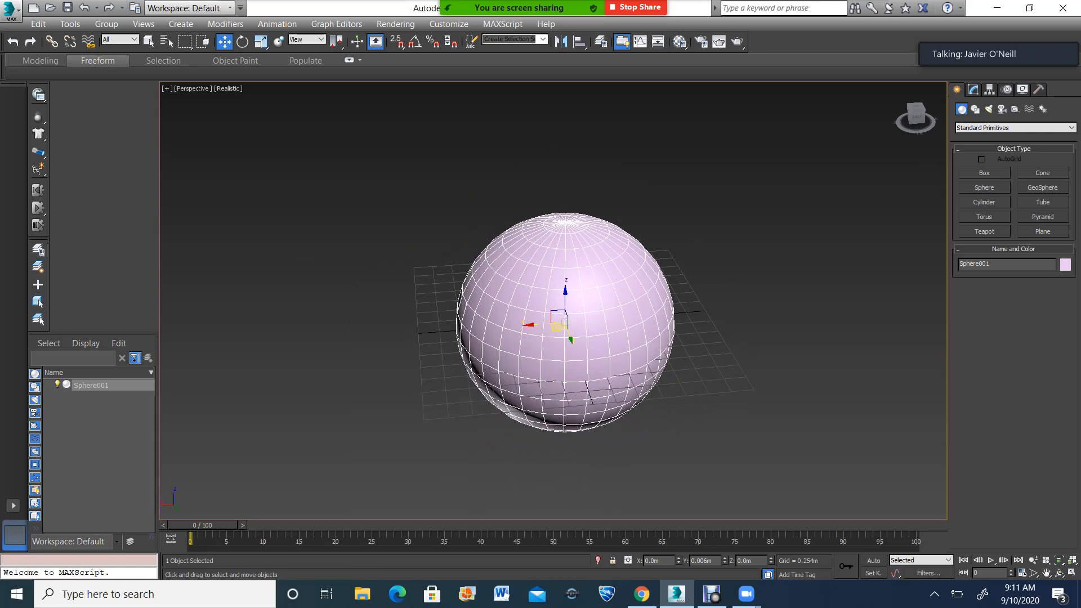
right_click(678, 560)
right_click(725, 561)
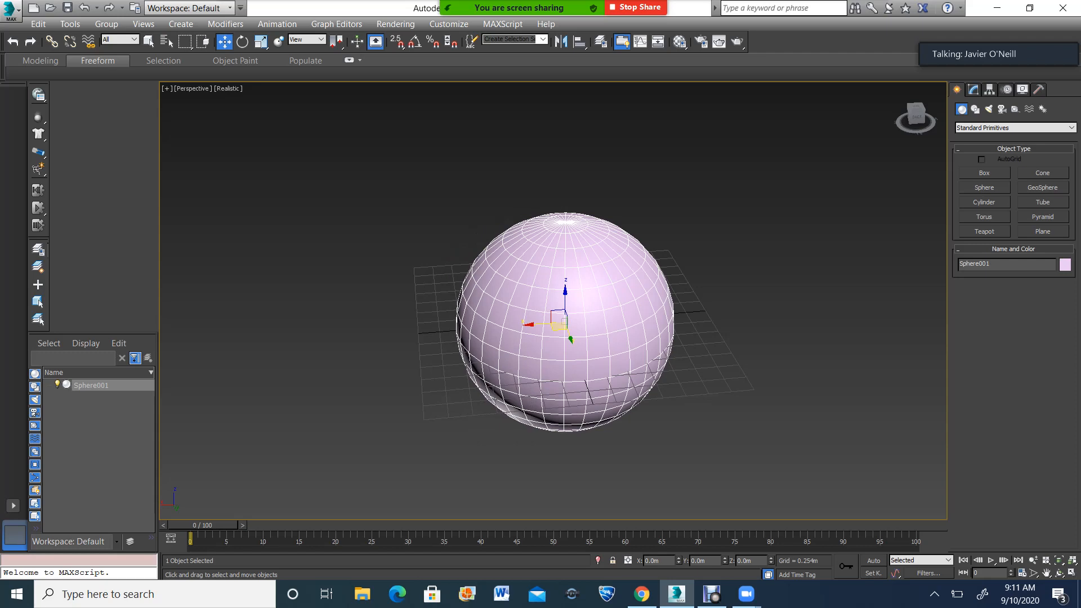
left_click(1060, 572)
mouse_move(524, 338)
left_mouse_down()
mouse_move(653, 295)
mouse_move(563, 332)
mouse_move(518, 327)
left_mouse_up()
left_click(224, 41)
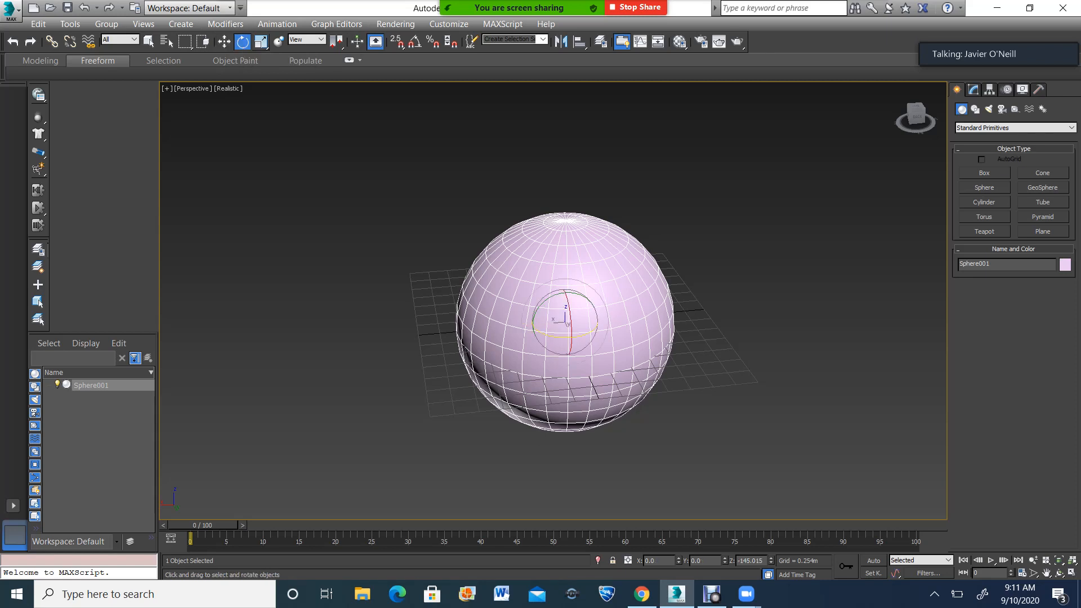
Reset the sphere's rotation and scale with the Reset XForm utility and check its rotation values.
left_click(260, 41)
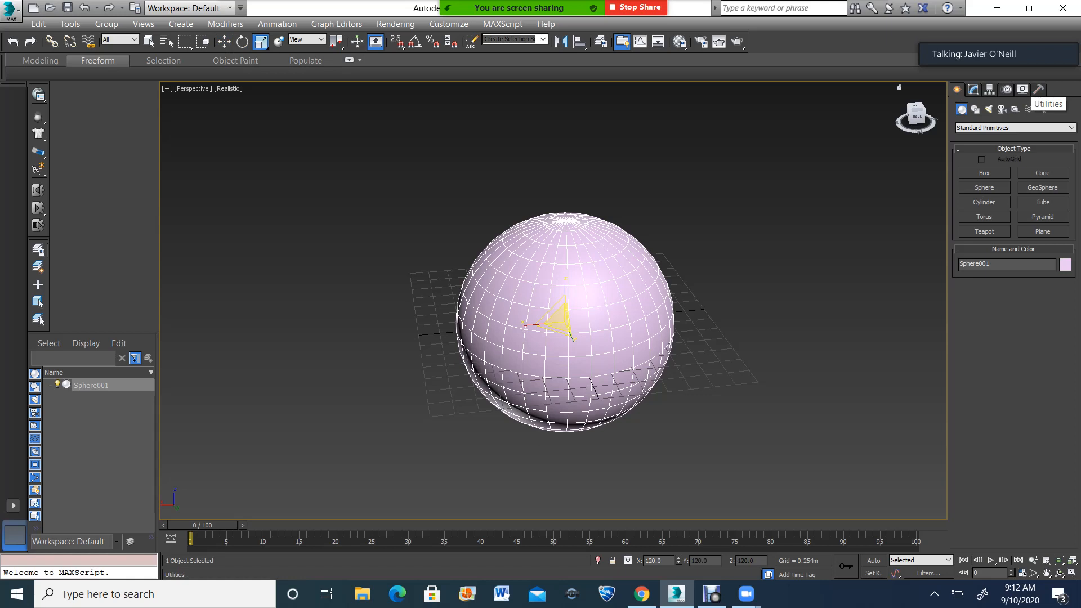
left_click(1039, 90)
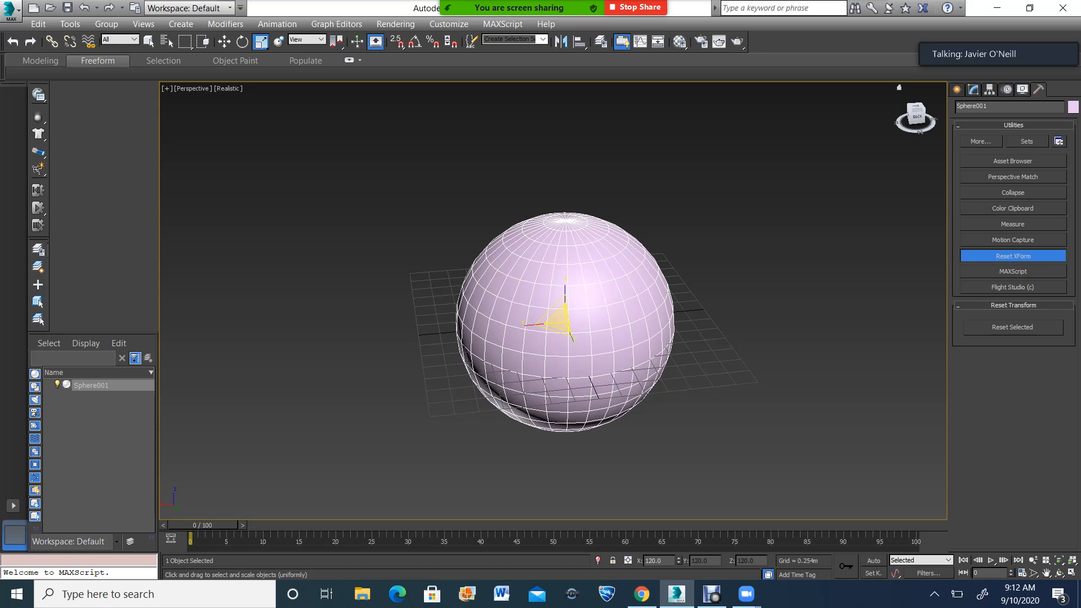
left_click(1012, 328)
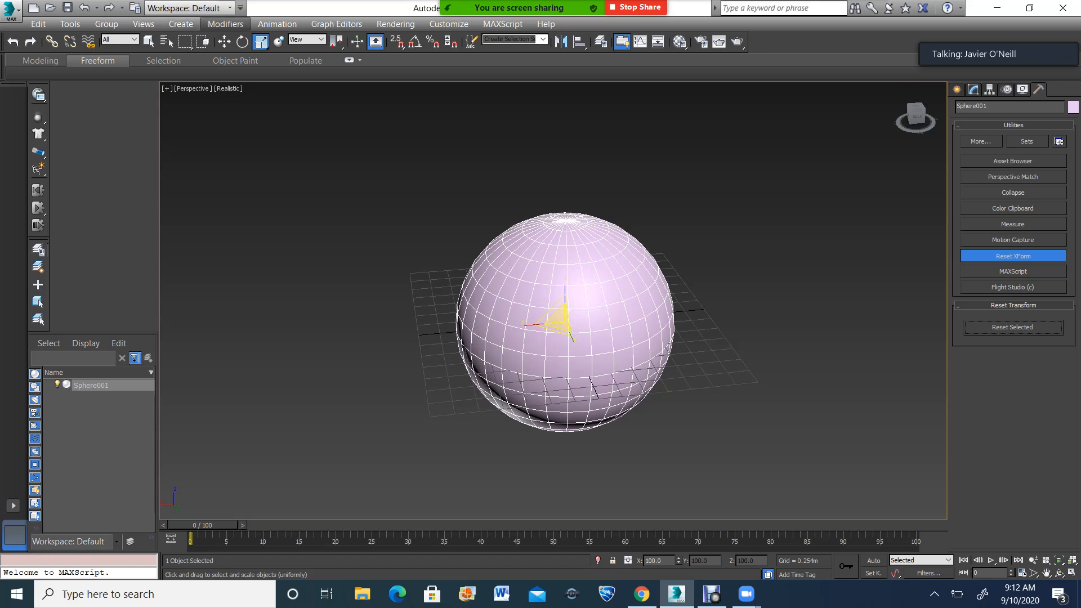
left_click(242, 41)
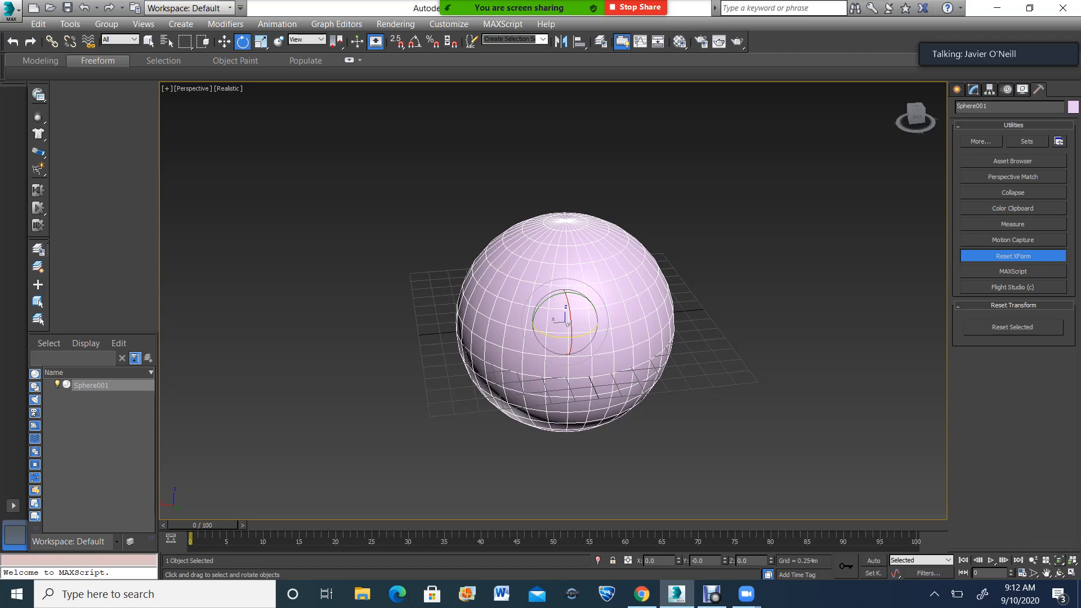
Collapse the sphere's whole modifier stack, including the XForm modifier, with Collapse All.
left_click(1059, 572)
left_click_drag(599, 259, 587, 305)
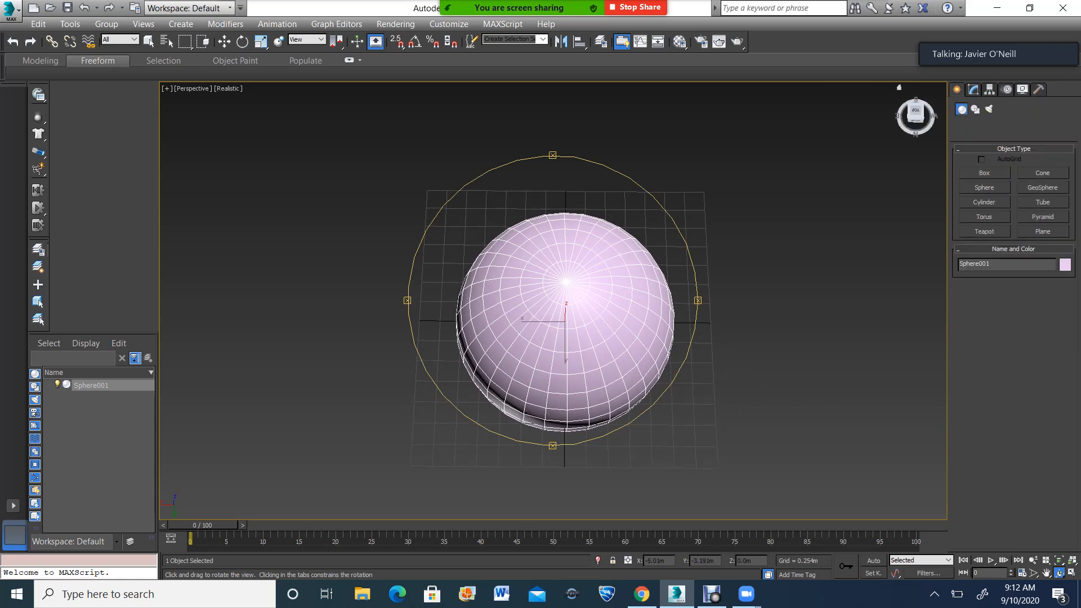
left_click(956, 89)
left_click(973, 89)
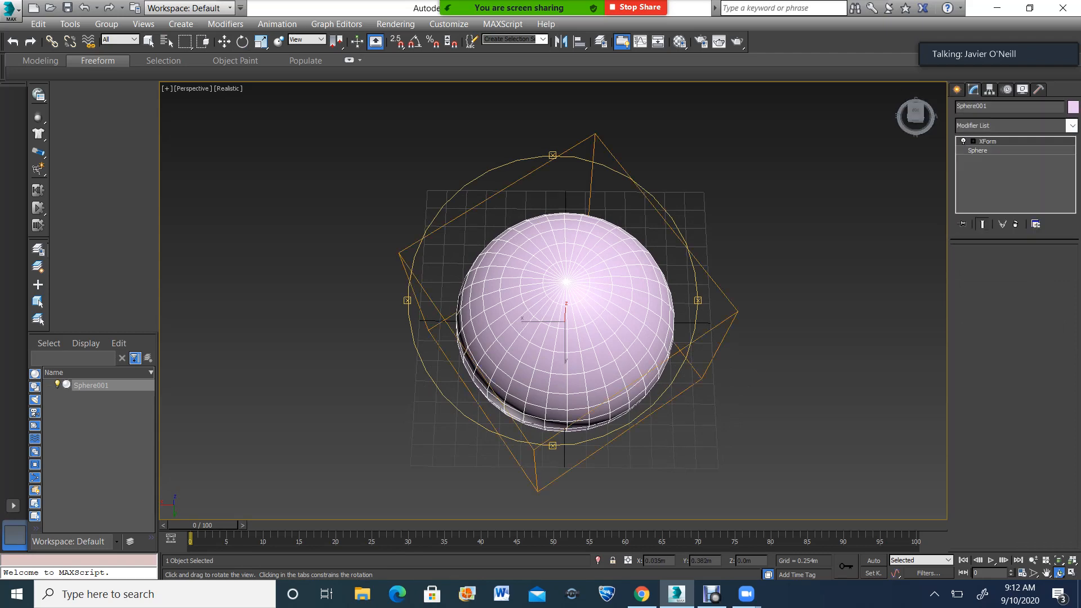
left_click_drag(562, 349, 582, 294)
right_click(988, 141)
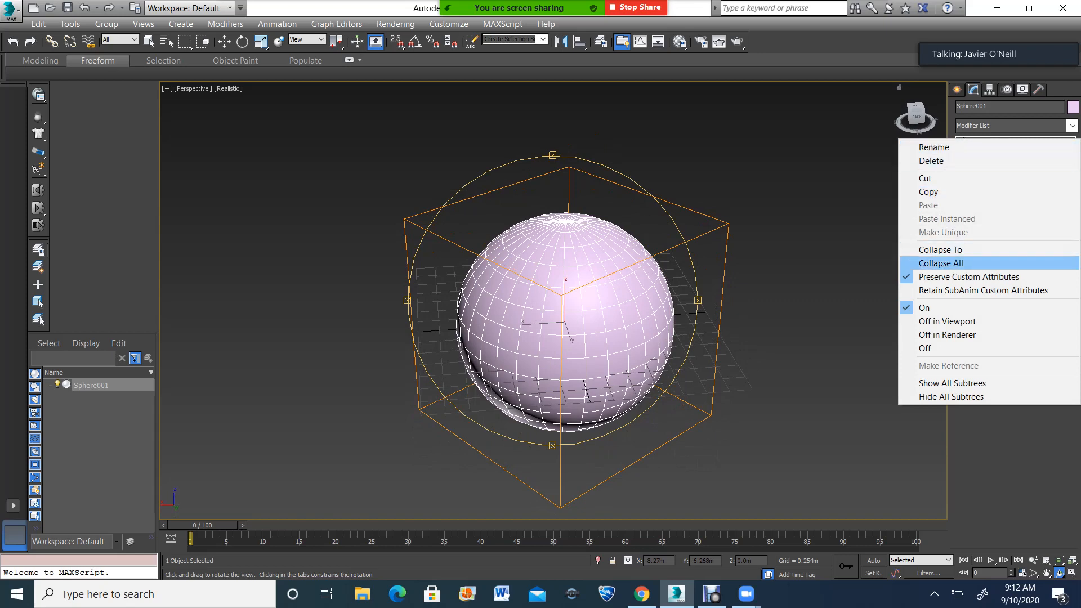
left_click(957, 263)
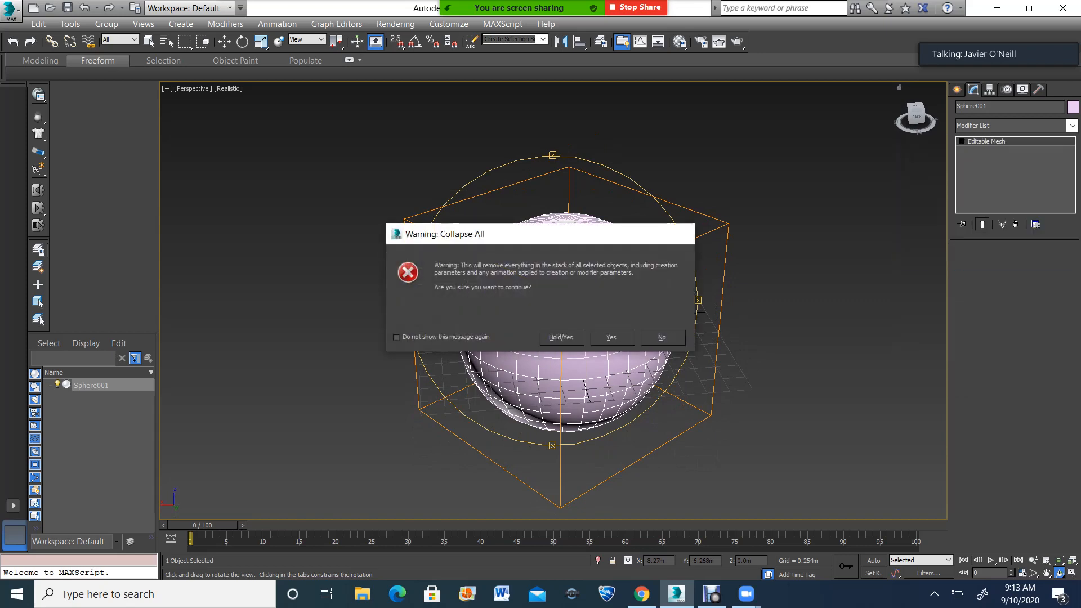
left_click(611, 337)
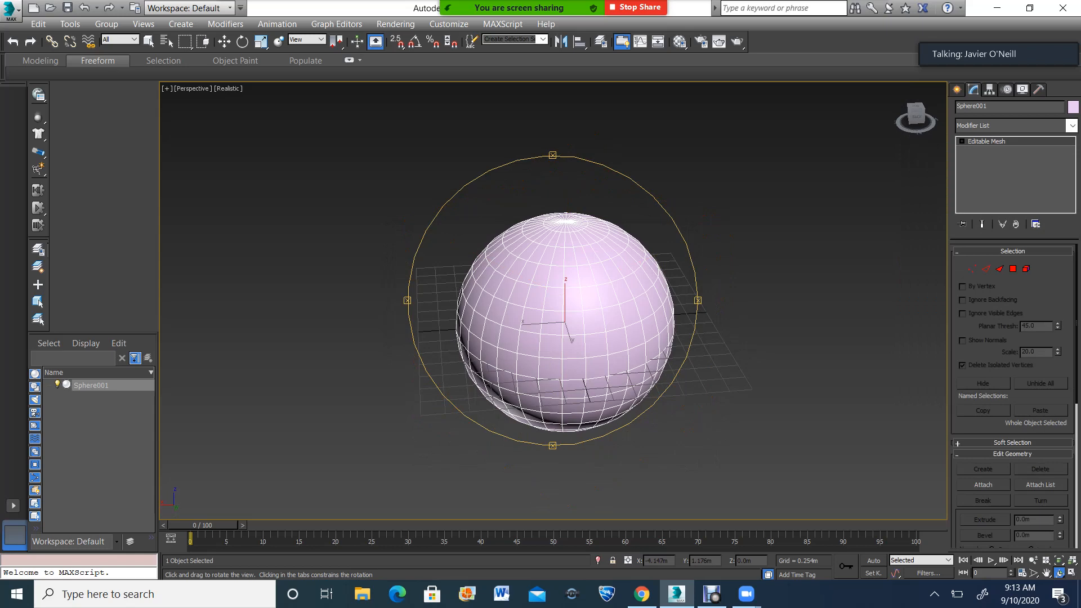
Convert the collapsed sphere to an Editable Poly and switch to the four-viewport layout.
right_click(968, 157)
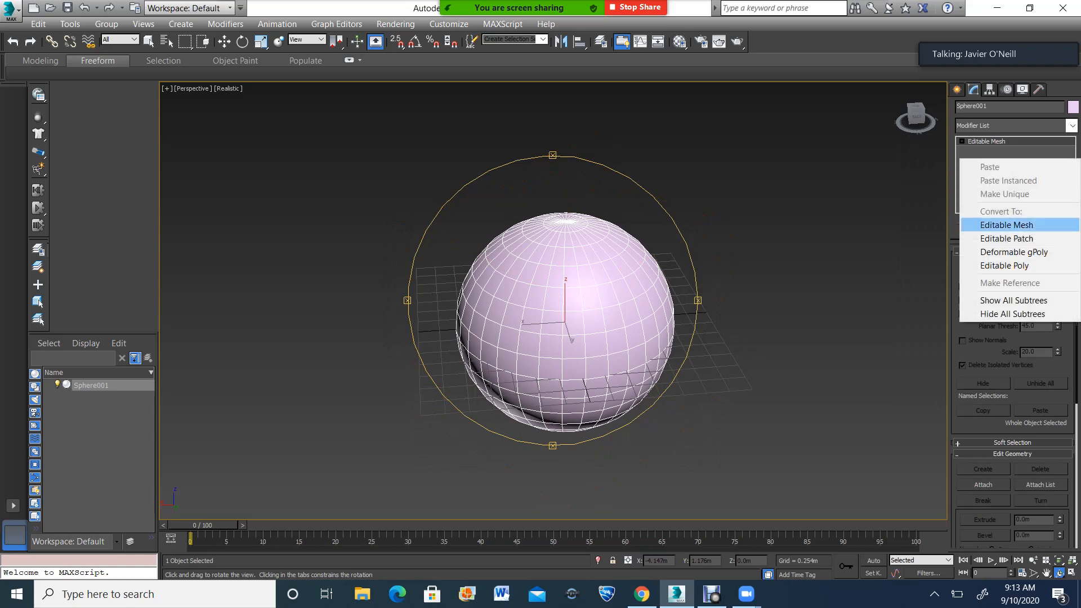
left_click(991, 279)
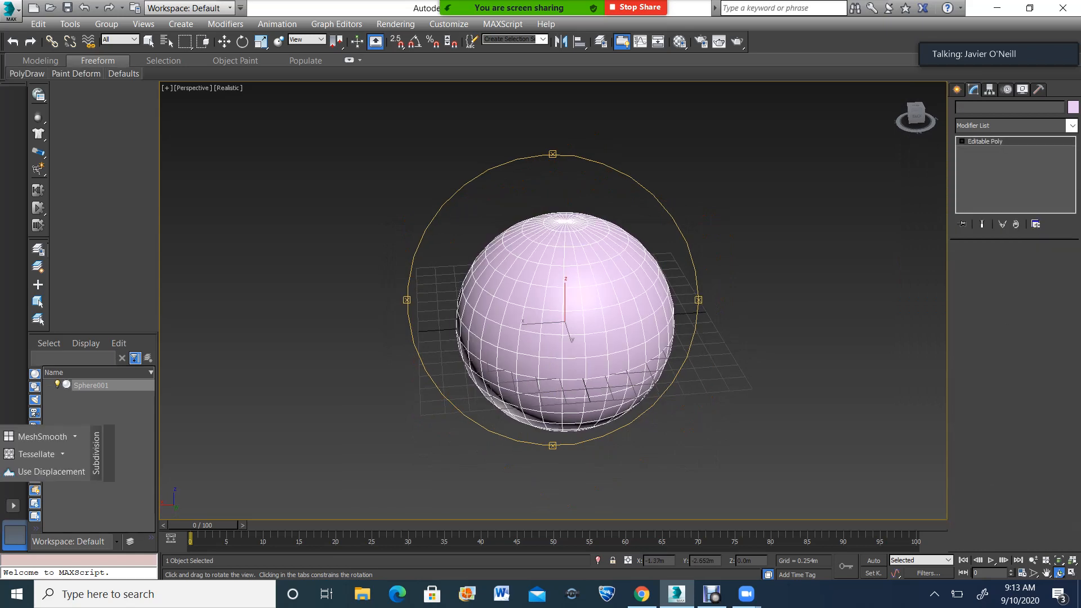
left_click_drag(659, 332, 653, 388)
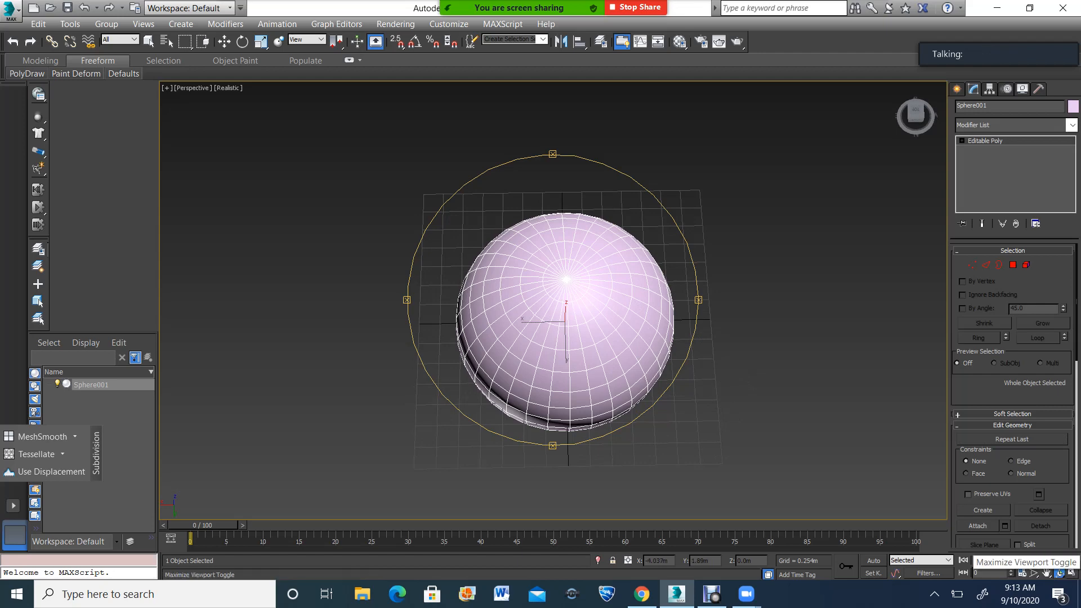
left_click(1070, 573)
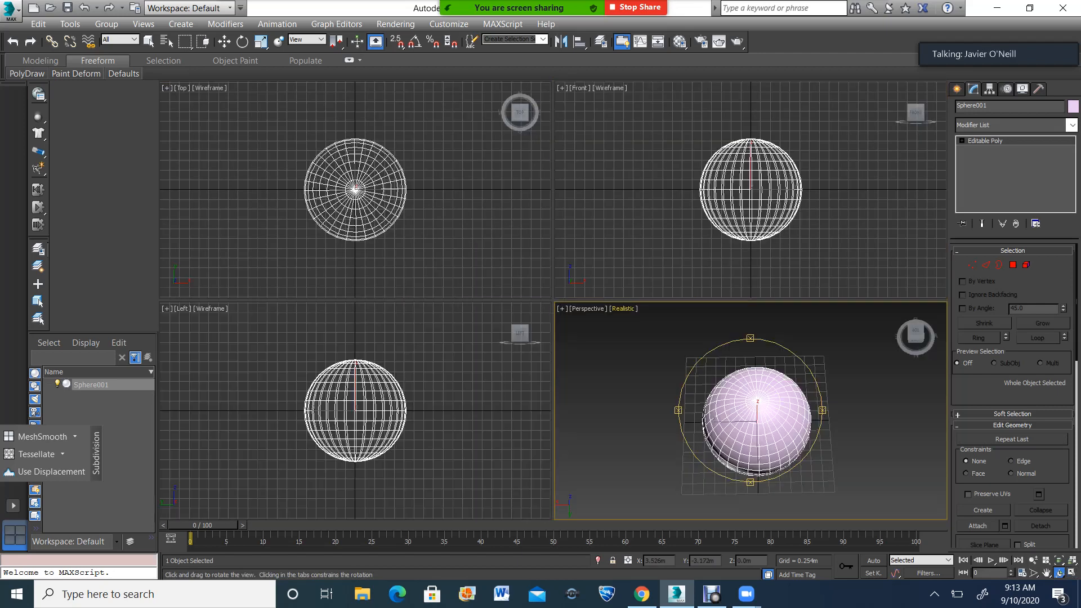
Delete all polygons on the sphere's negative X half, cutting it exactly along the centre line, and leave polygon editing.
left_click(1013, 265)
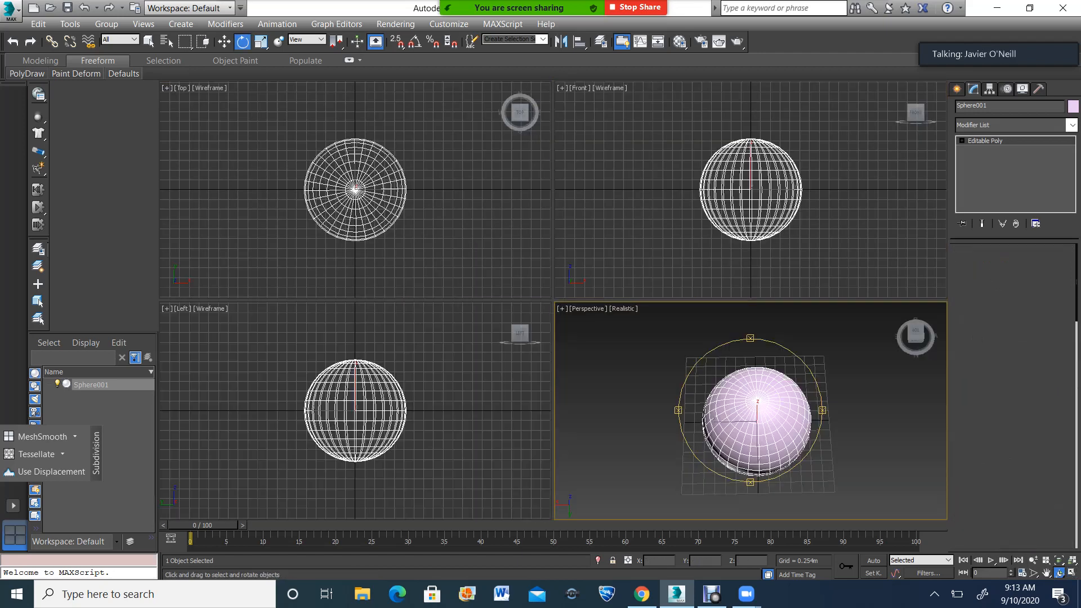
left_click_drag(281, 115, 359, 239)
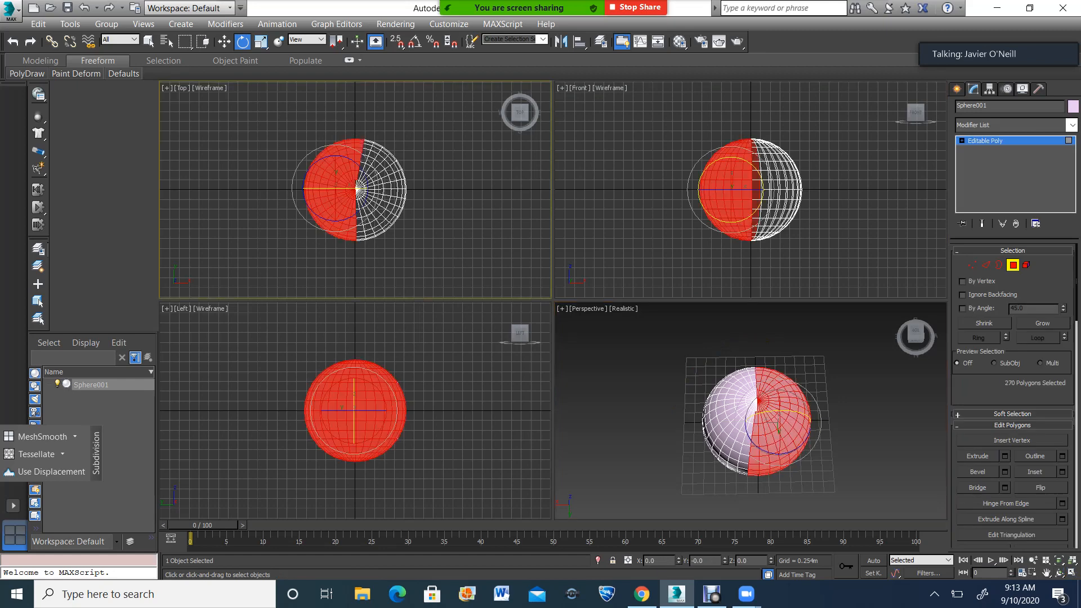
scroll(241, 179, "up", 2)
left_click(241, 179)
left_click_drag(309, 106, 399, 294)
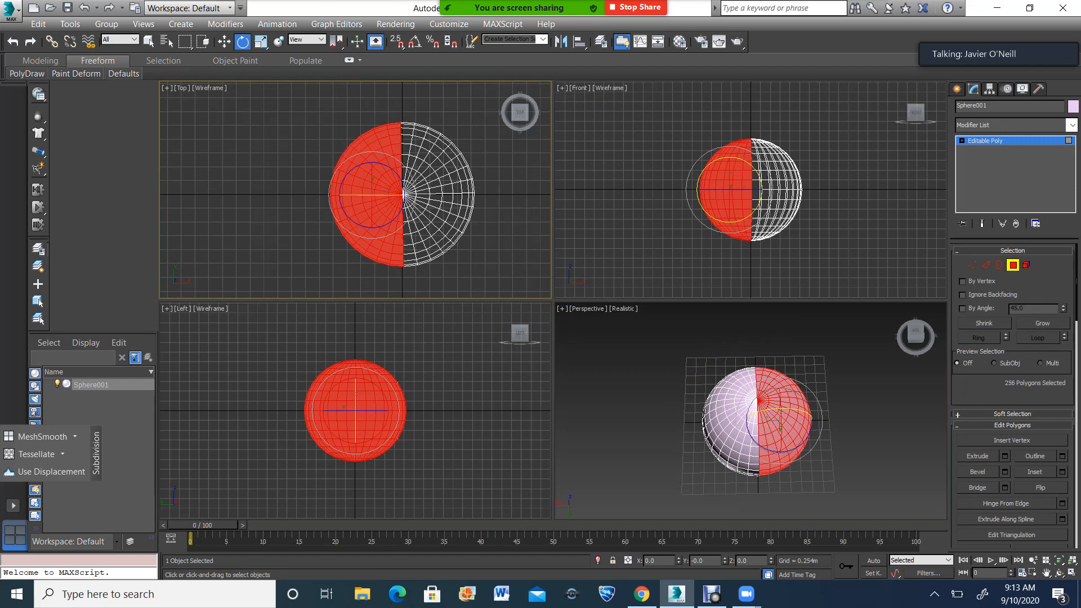
key("Delete")
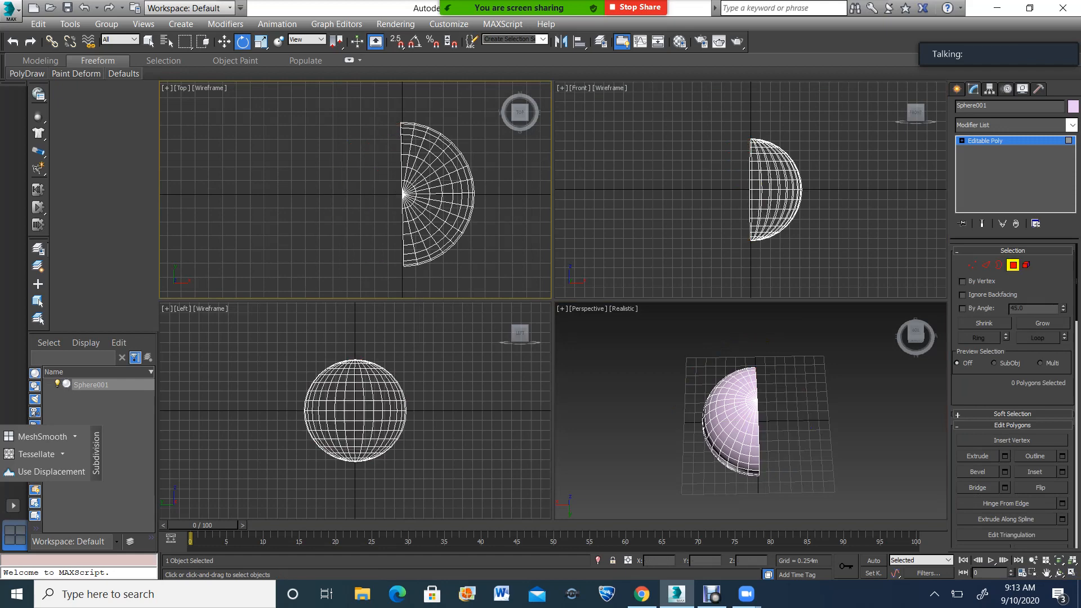
left_click(913, 388)
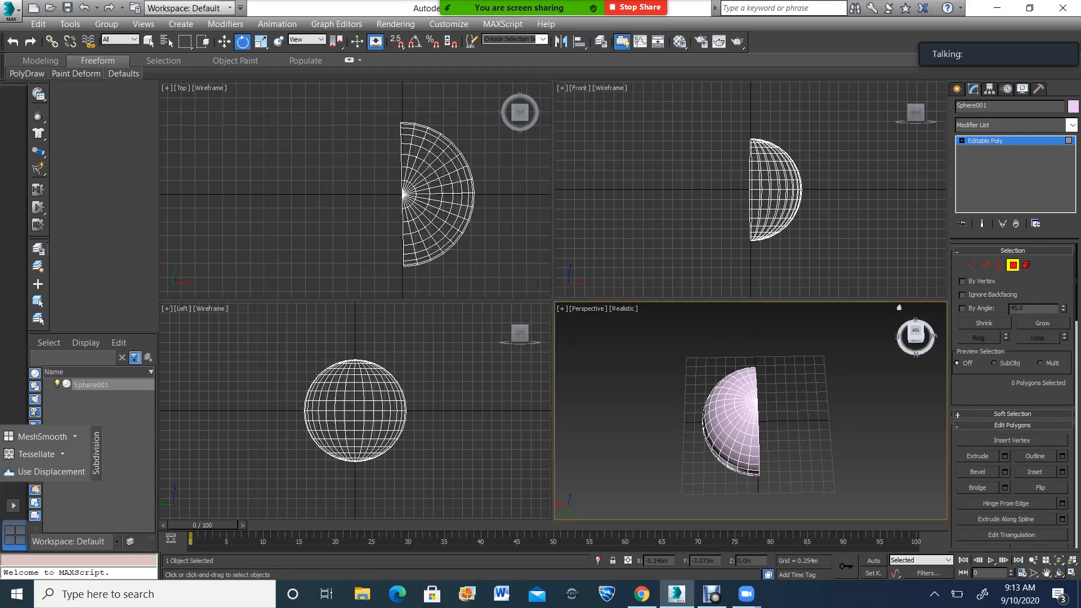
left_click(1013, 266)
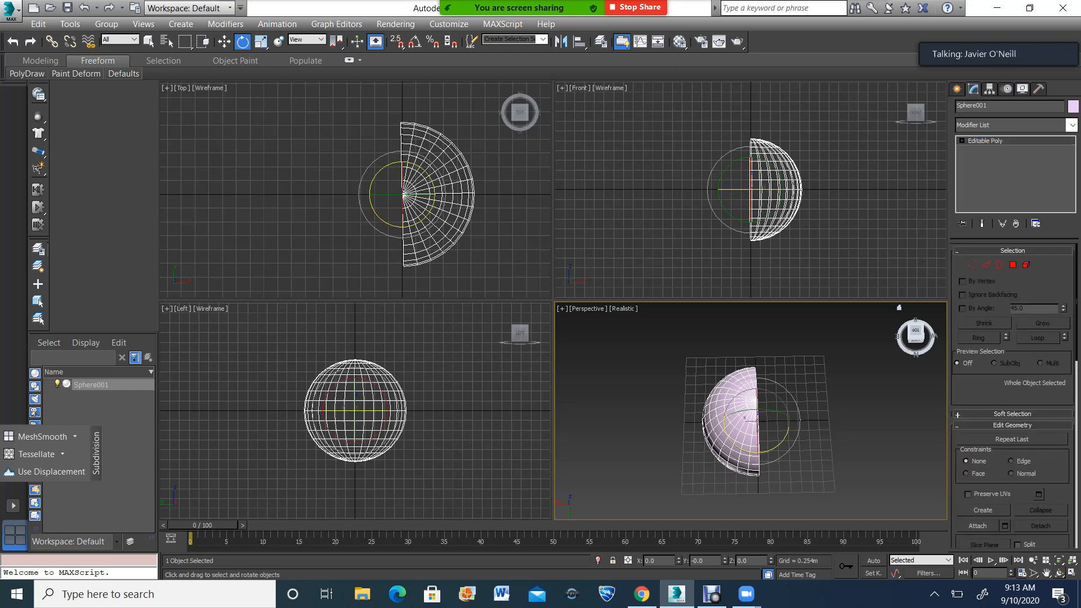
Move the half sphere along the positive X axis to about 2.79 m from the world origin.
left_click(956, 89)
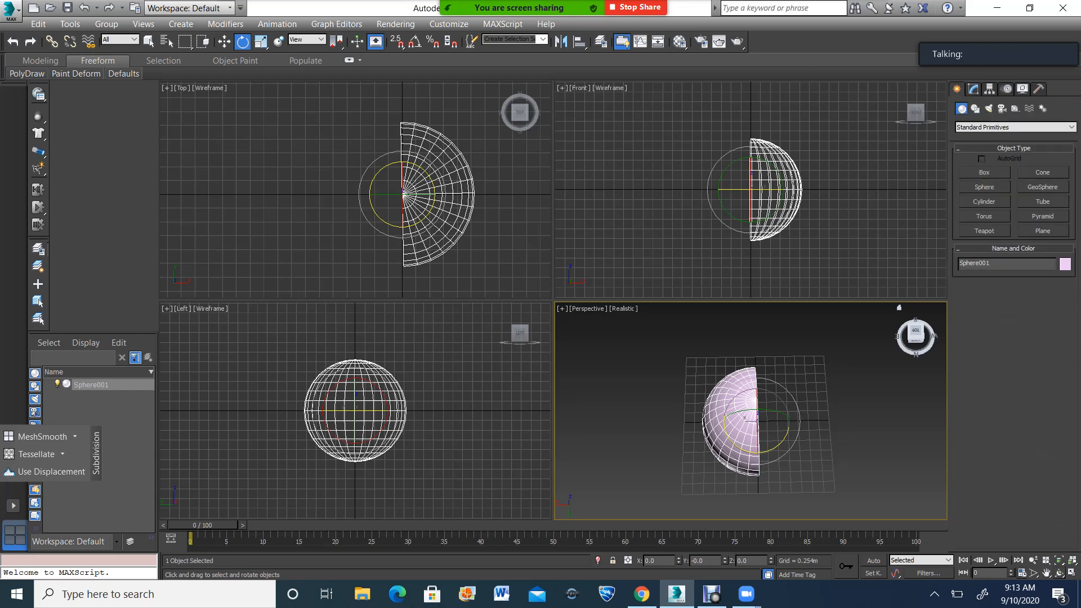
left_click(989, 89)
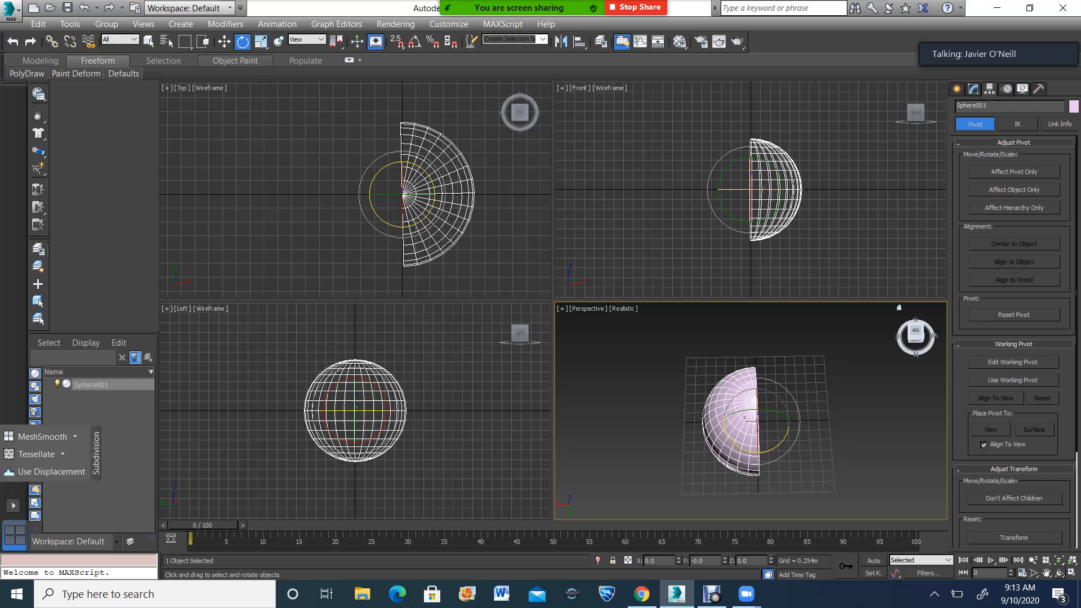
left_click(224, 42)
scroll(385, 186, "down", 5)
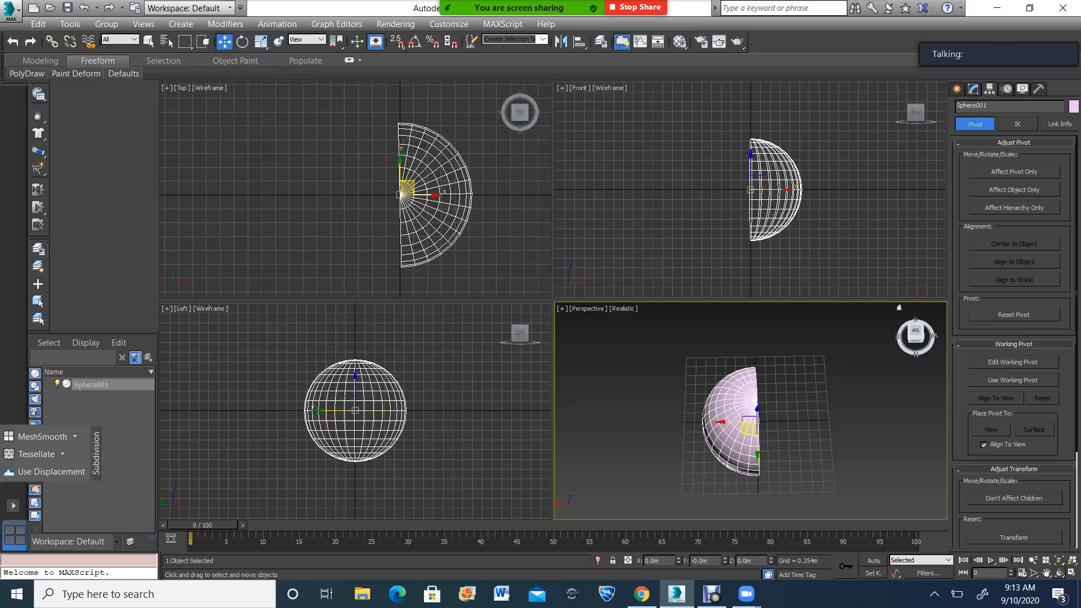
left_click(419, 190)
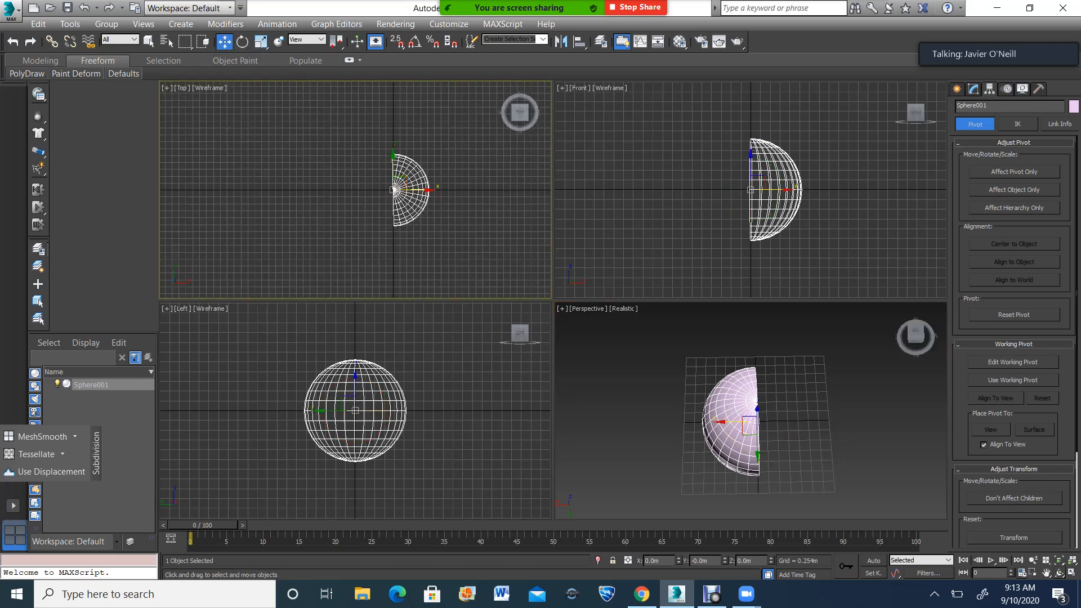
left_click_drag(420, 190, 495, 190)
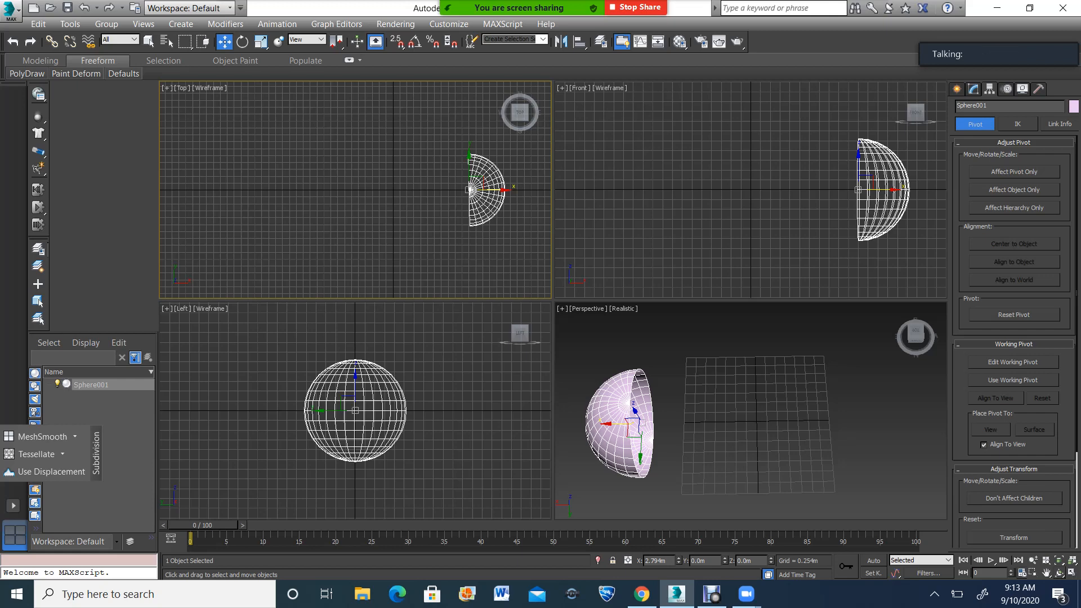
Move only the half sphere's pivot to the world origin with grid snapping, leaving the geometry in place.
left_click(1014, 172)
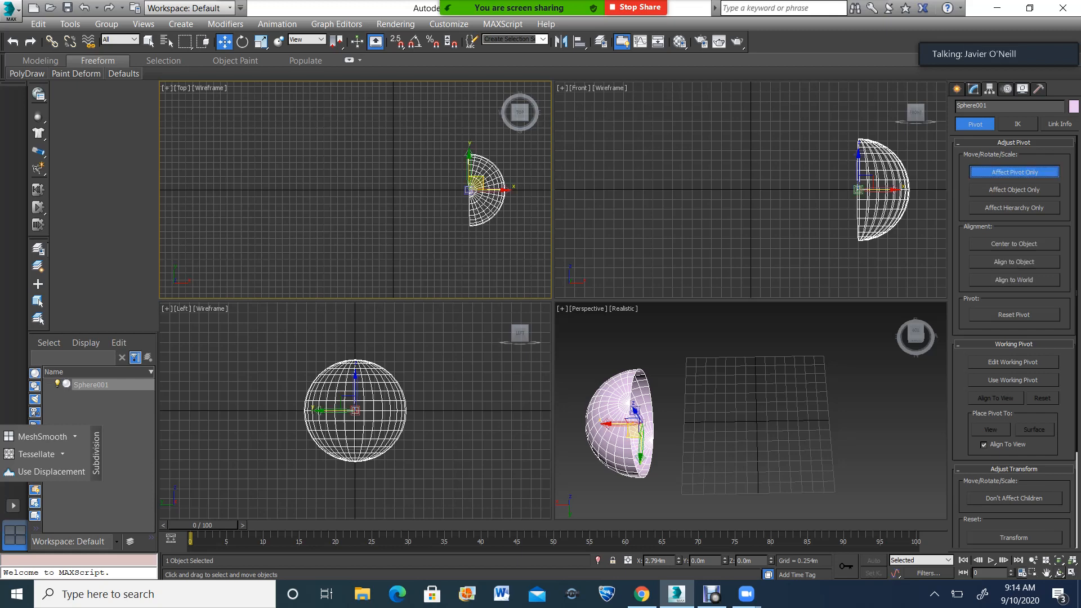
left_click_drag(476, 183, 420, 163)
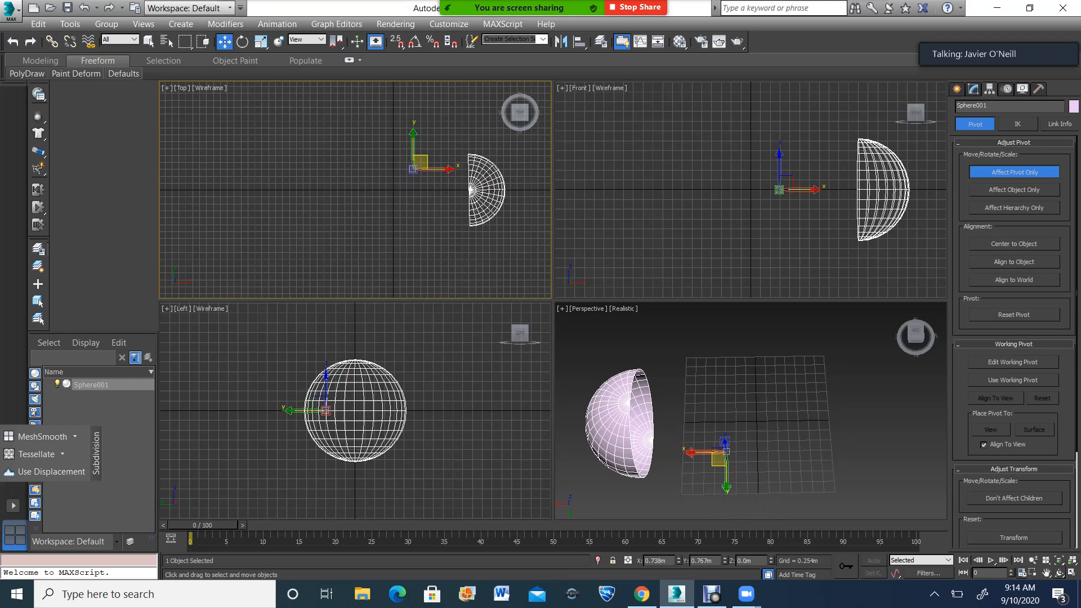
key("s")
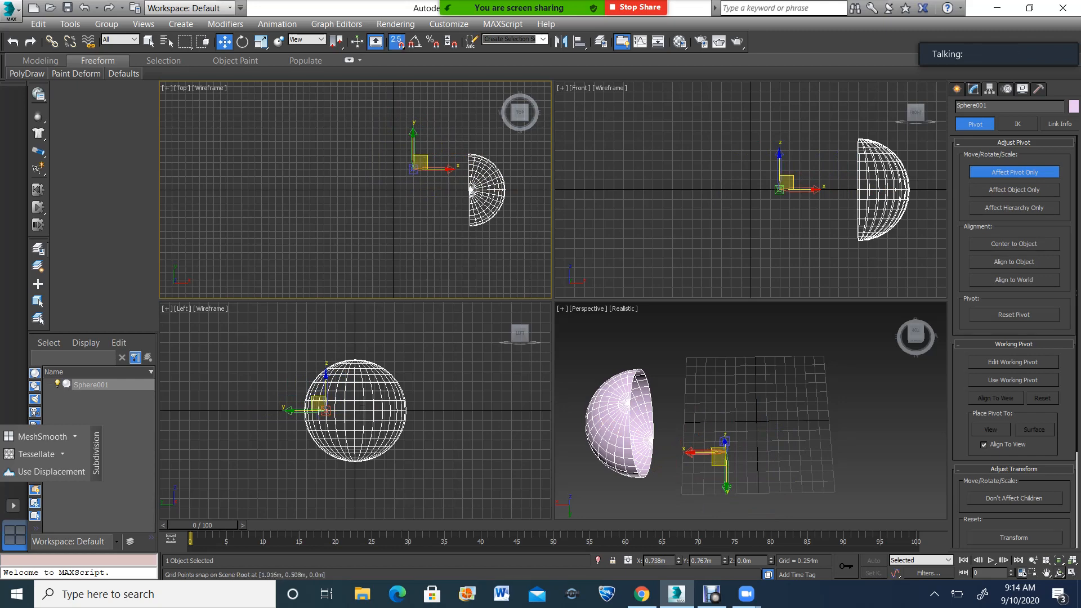
left_click_drag(417, 166, 393, 190)
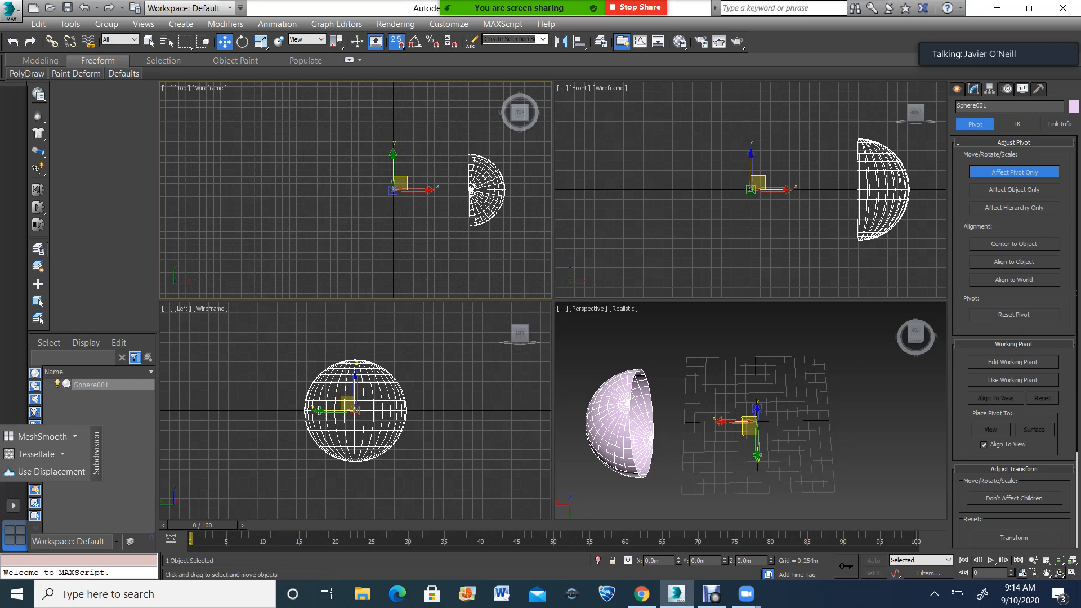
left_click(1014, 171)
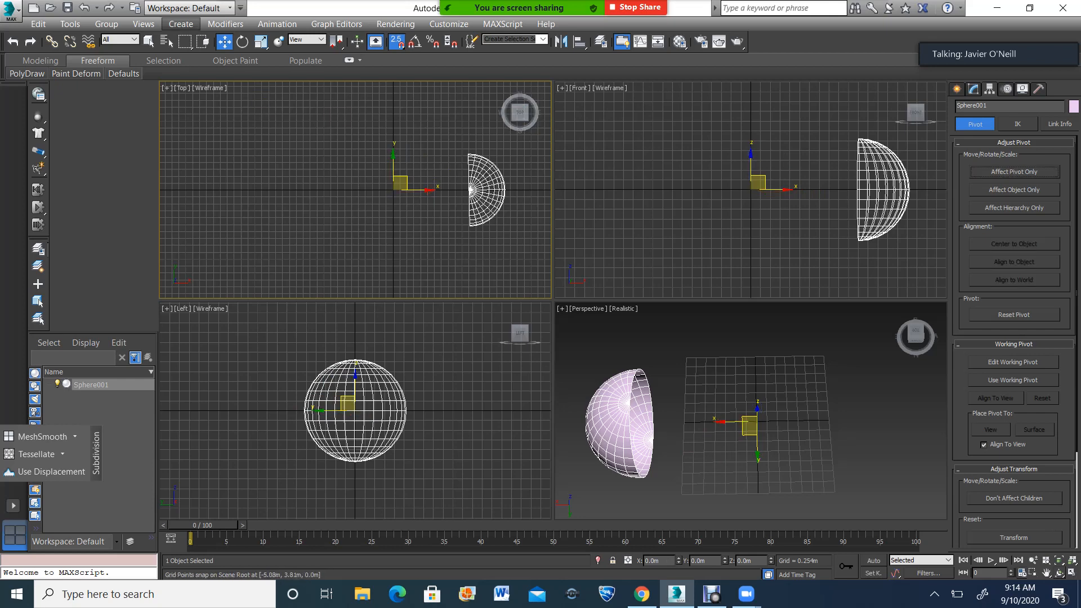
left_click(1014, 172)
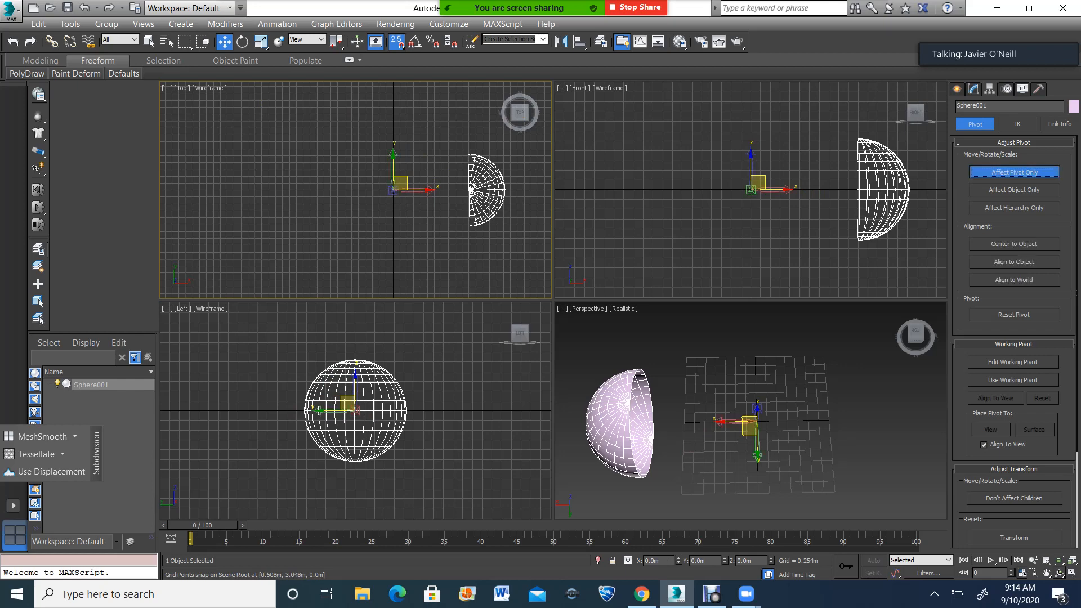
left_click(1014, 171)
Clone the half sphere around its pivot as three copies at 90-degree increments about the Z axis, using angle snap.
left_click(283, 17)
left_click(243, 42)
left_click(243, 43)
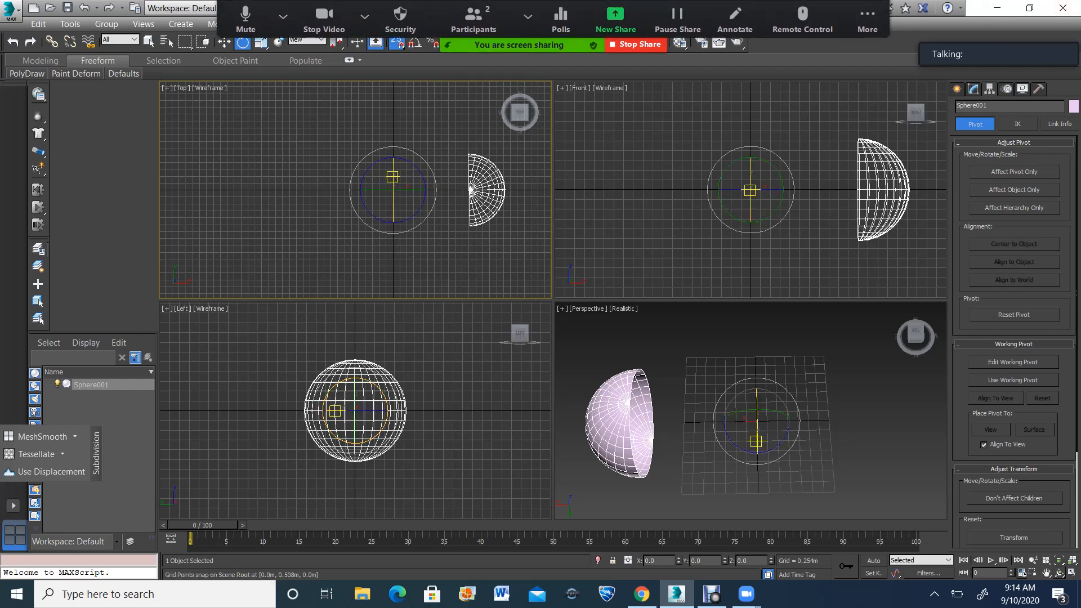
left_click_drag(371, 169, 361, 178, "shift")
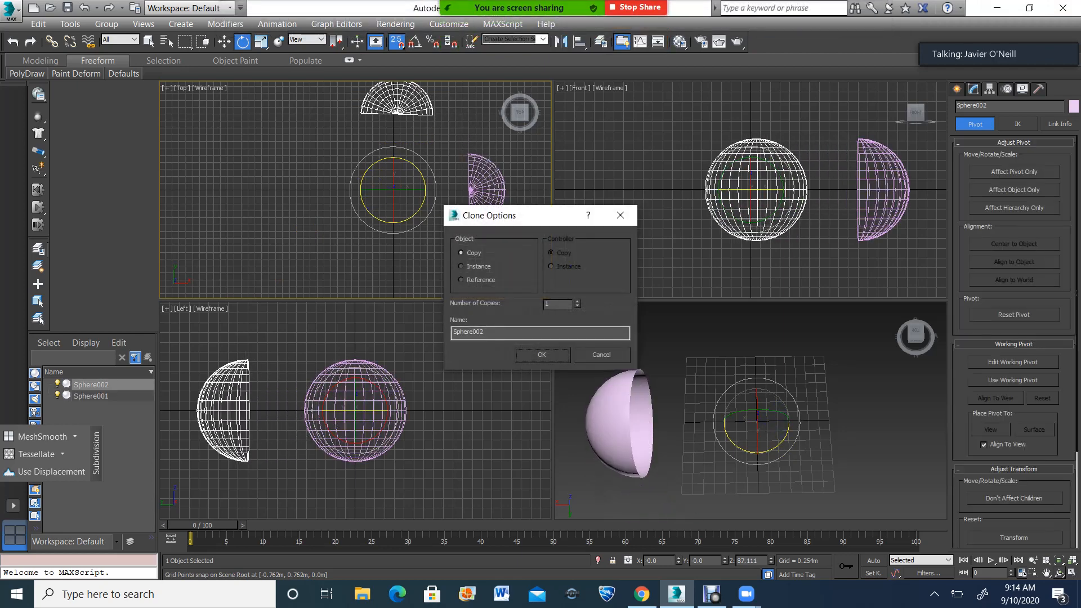
key("Escape")
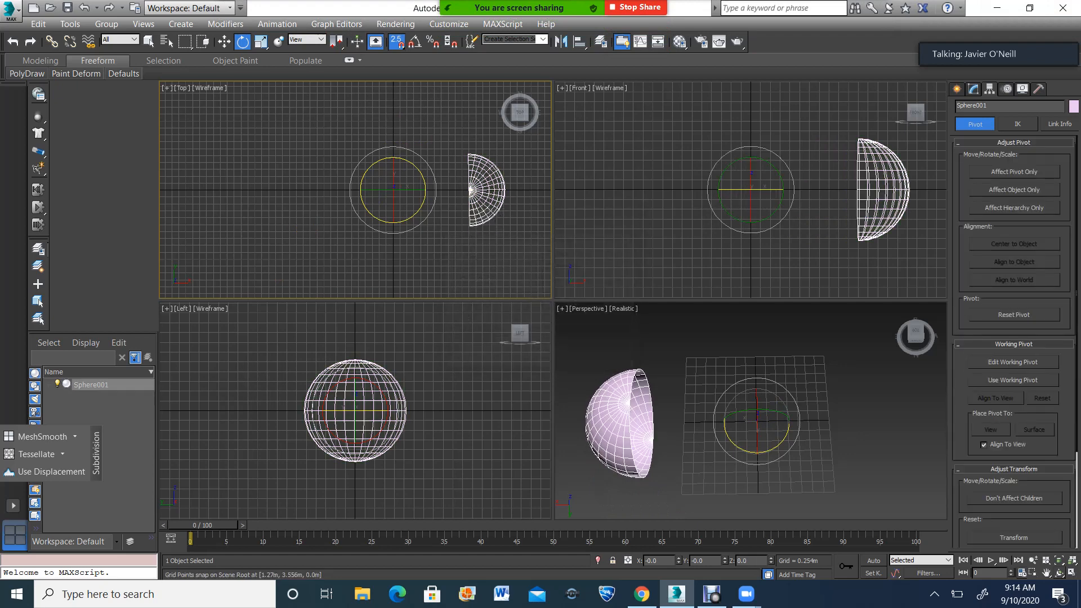
key("a")
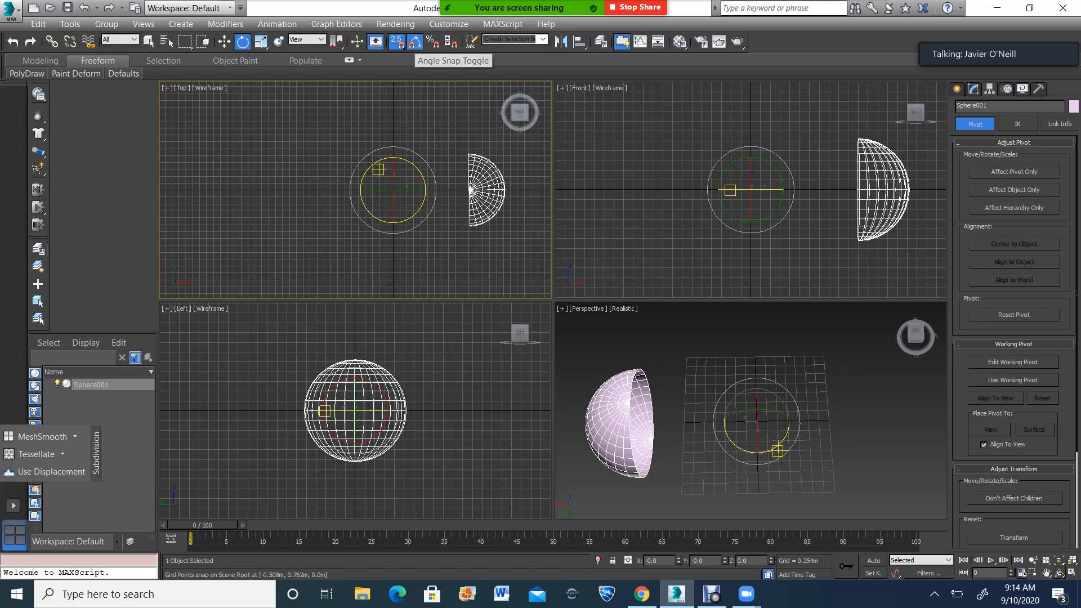
left_click_drag(369, 167, 352, 188, "shift")
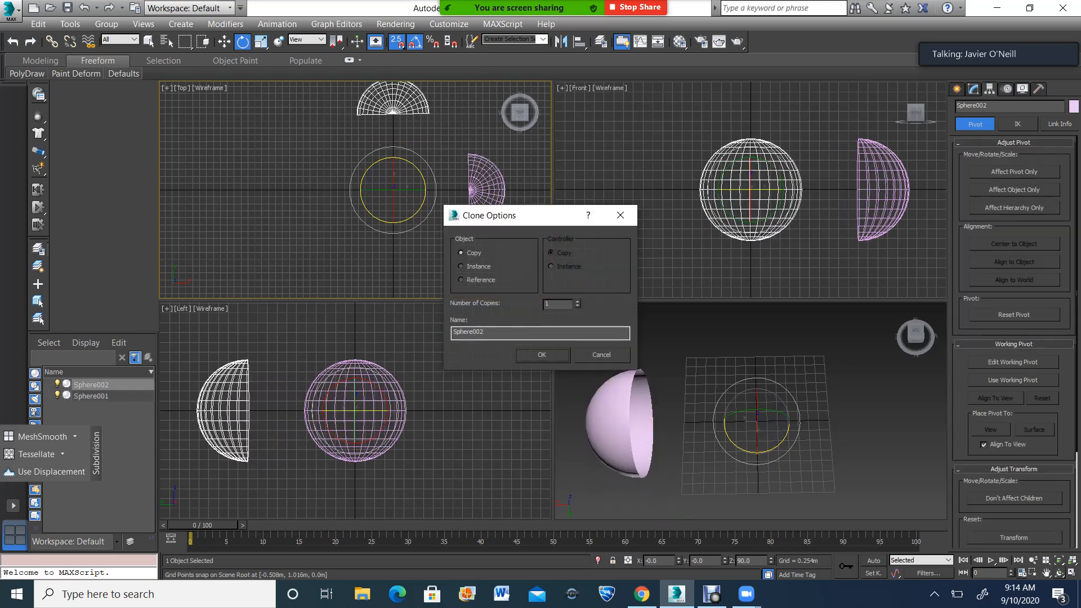
left_click_drag(511, 216, 570, 183)
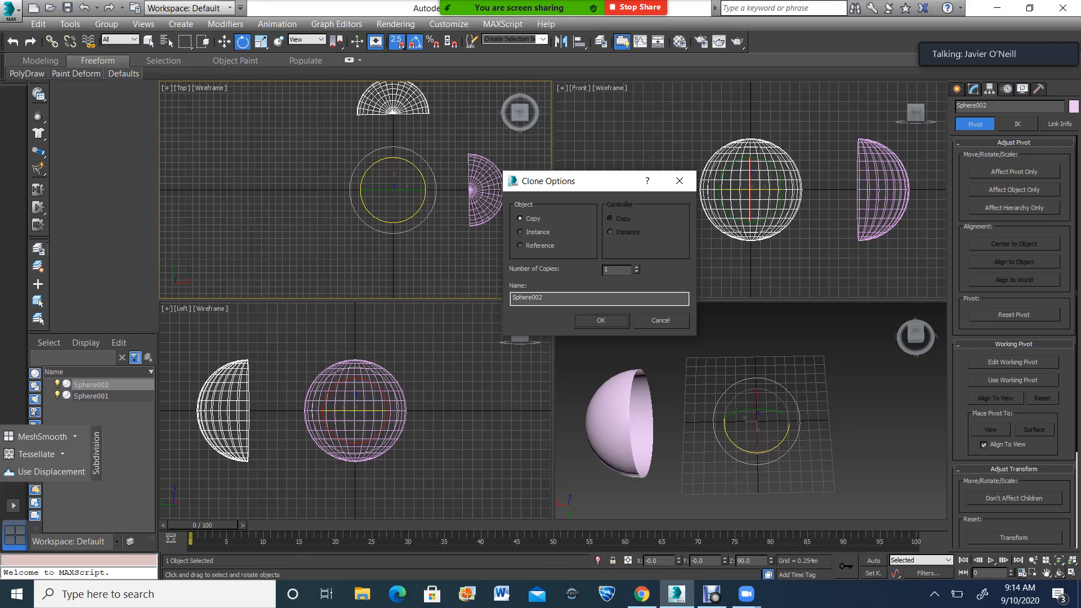
left_click(520, 245)
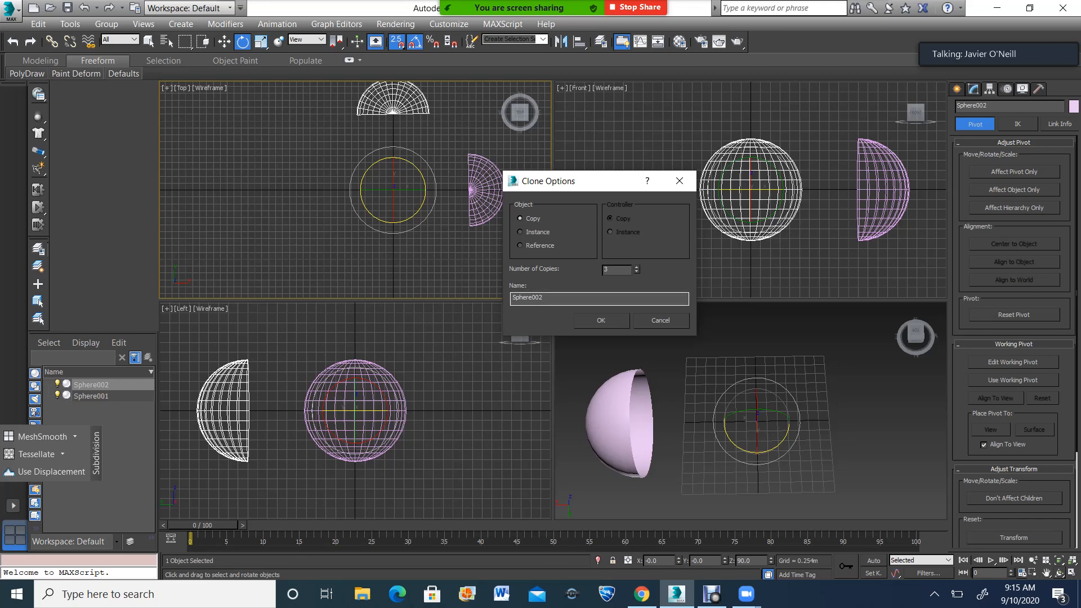
left_click(600, 320)
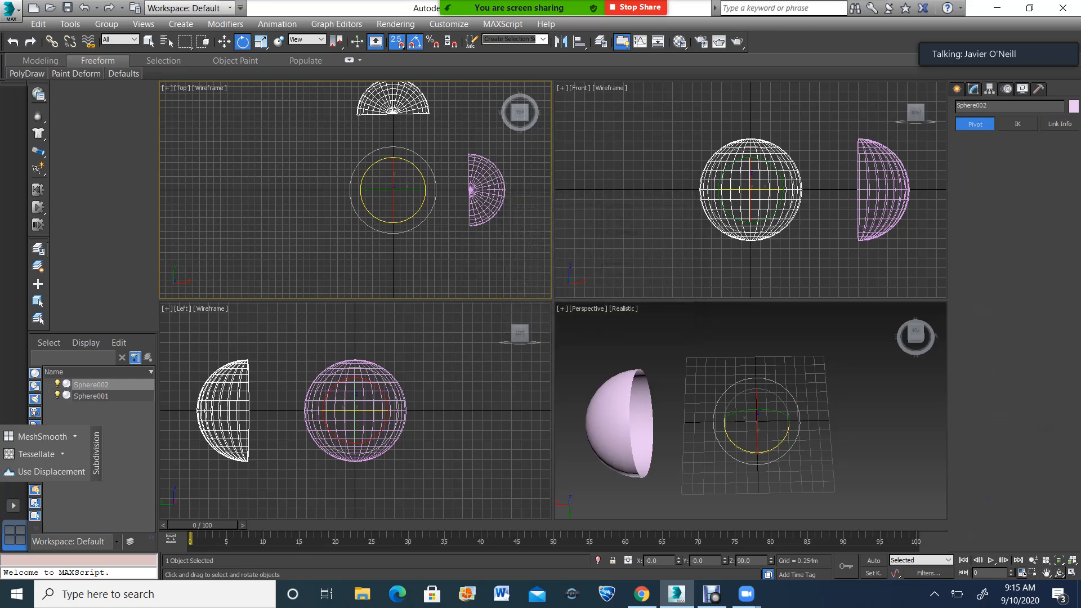
scroll(321, 175, "down", 2)
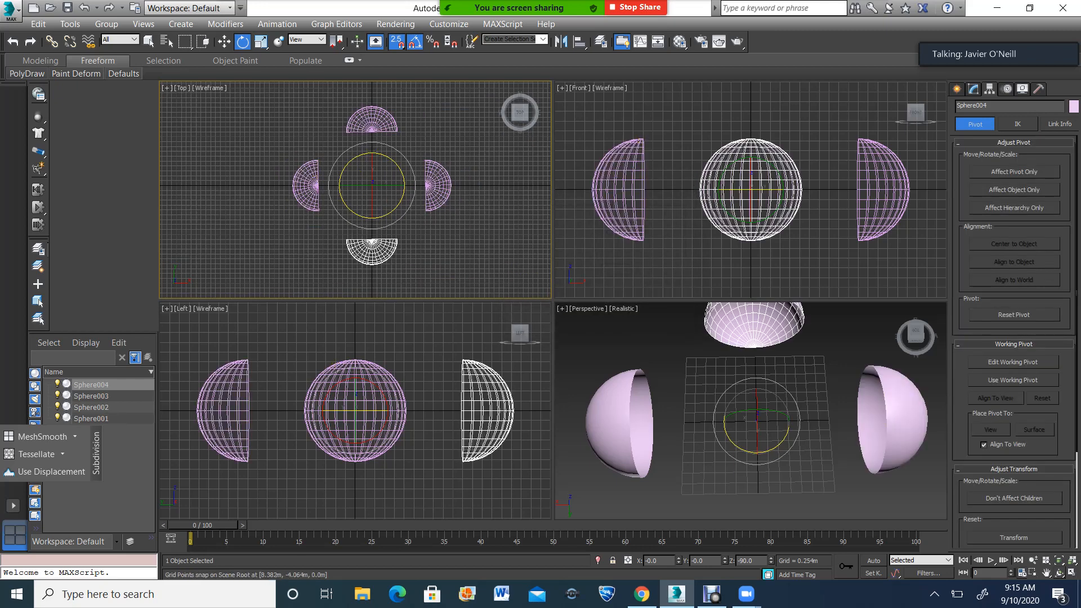
Move the positive Y, positive X and negative X half spheres inward with vertex snapping so their flat sides form three sides of a square.
left_click(1058, 573)
scroll(786, 457, "down", 3)
left_click_drag(785, 457, 742, 411)
scroll(743, 410, "up", 5)
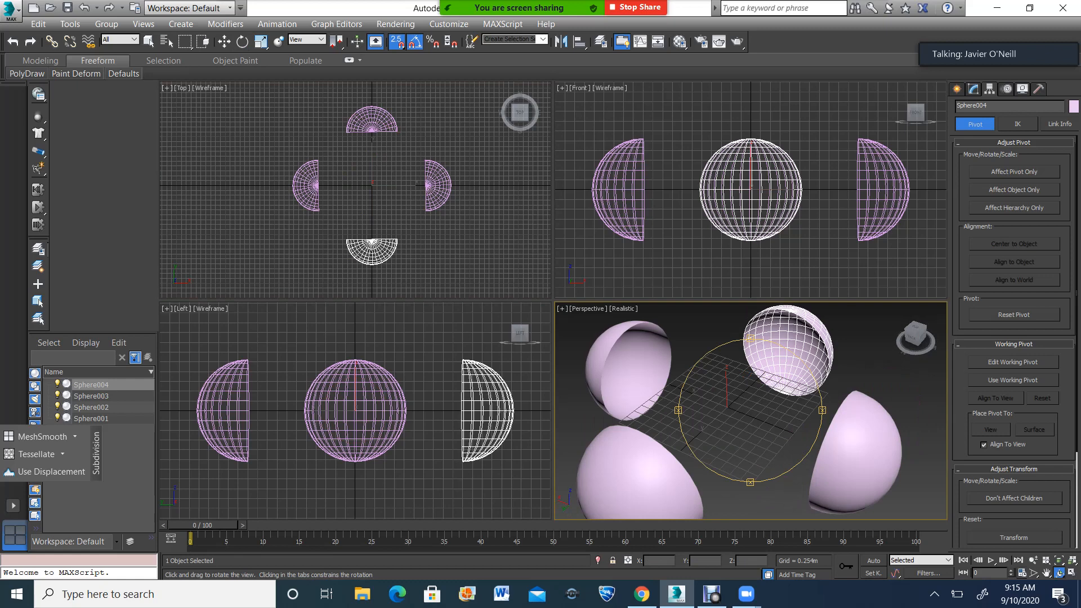
left_click(224, 41)
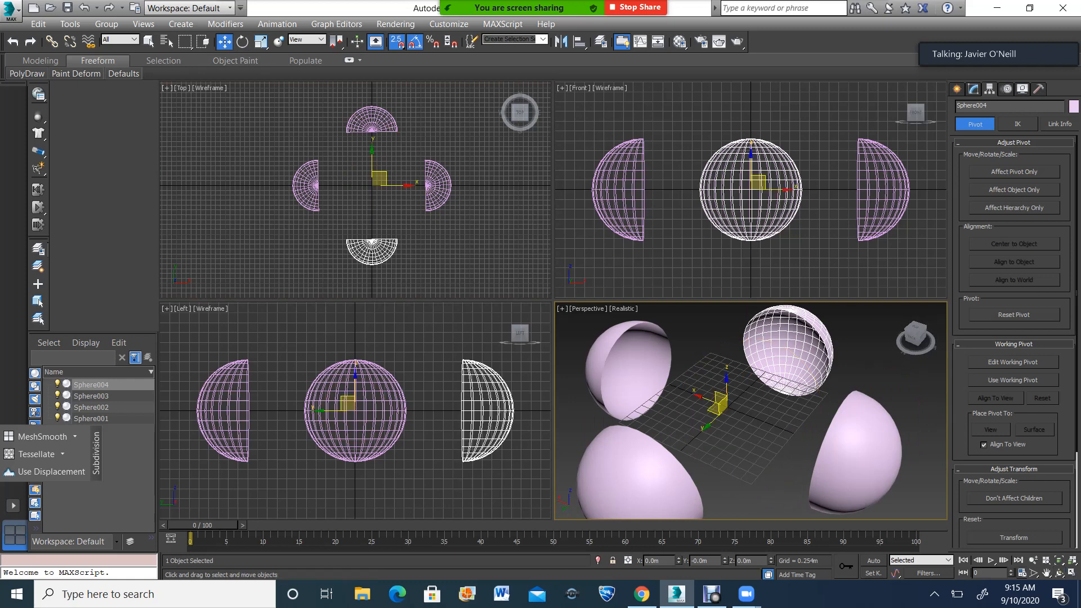
left_click_drag(275, 120, 319, 221)
left_click(354, 122)
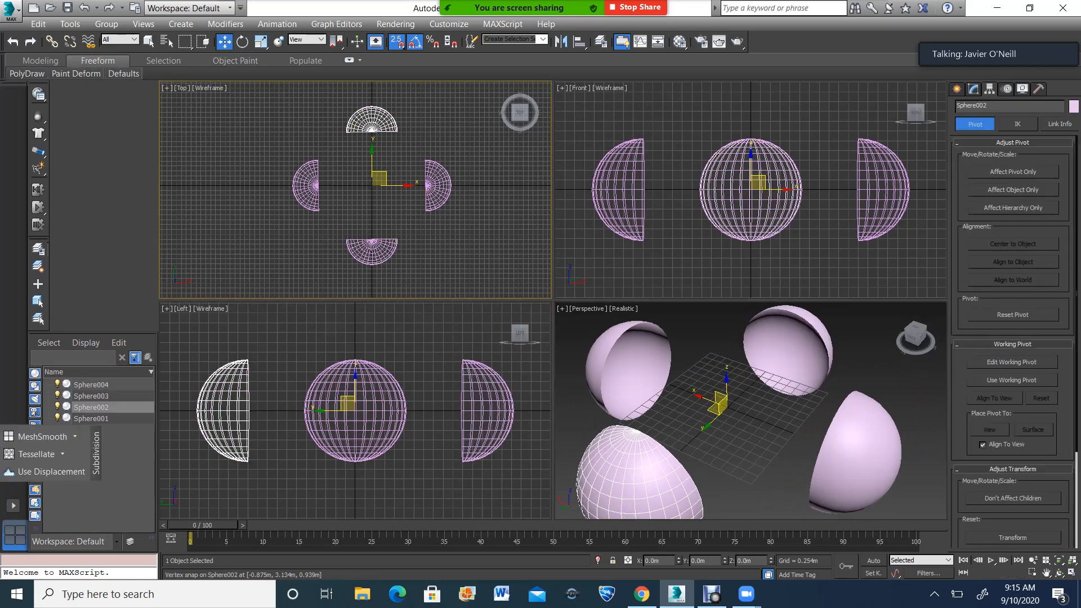
left_click(379, 164)
key("ctrl+x")
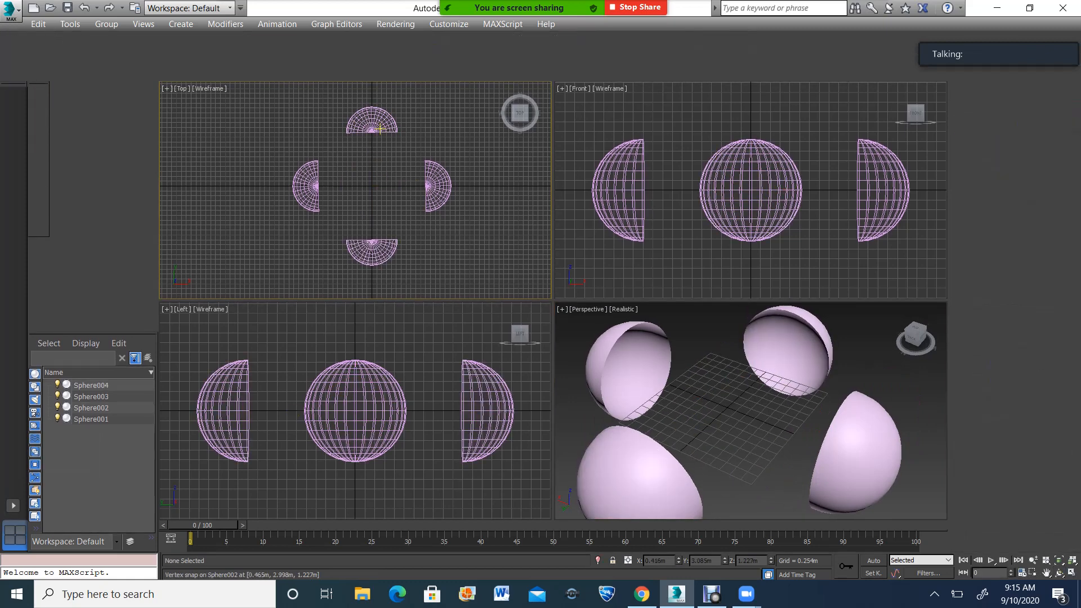
left_click(380, 128)
mouse_move(376, 182)
left_mouse_down()
mouse_move(371, 215)
mouse_move(356, 190)
mouse_move(329, 179)
mouse_move(344, 166)
mouse_move(342, 181)
mouse_move(346, 166)
mouse_move(412, 162)
mouse_move(401, 184)
left_mouse_up()
left_click(426, 199)
left_click(319, 181)
left_click(316, 171)
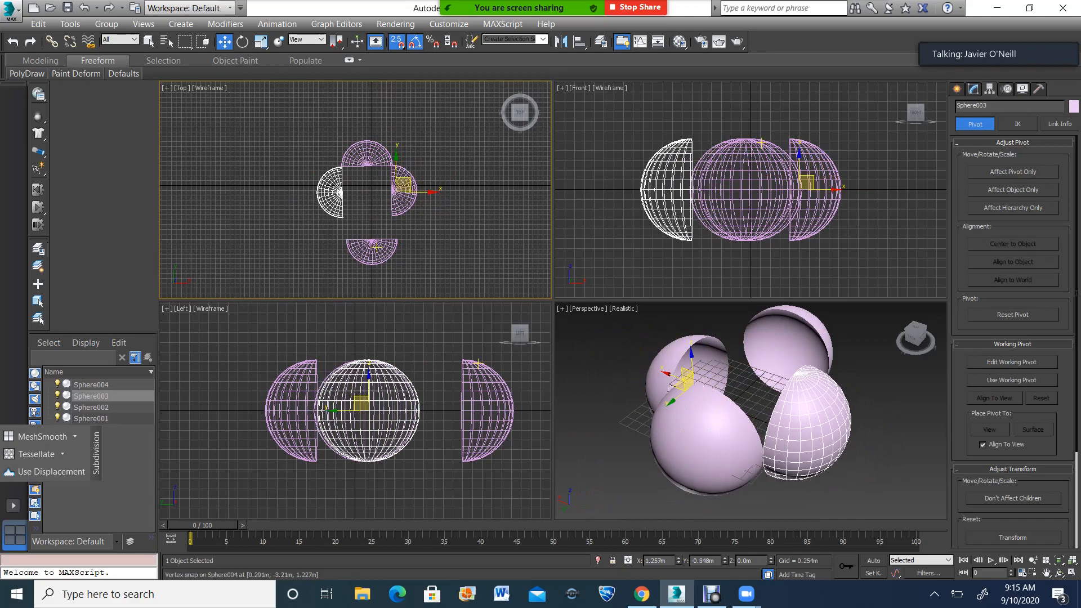
Snap the negative Y half sphere to the neighbouring corners so its flat side closes the square.
left_click(376, 247)
left_click_drag(377, 246, 371, 227)
left_click(458, 162)
Attach the positive X and negative X half spheres to the positive Y half sphere by picking them directly.
left_click(362, 159)
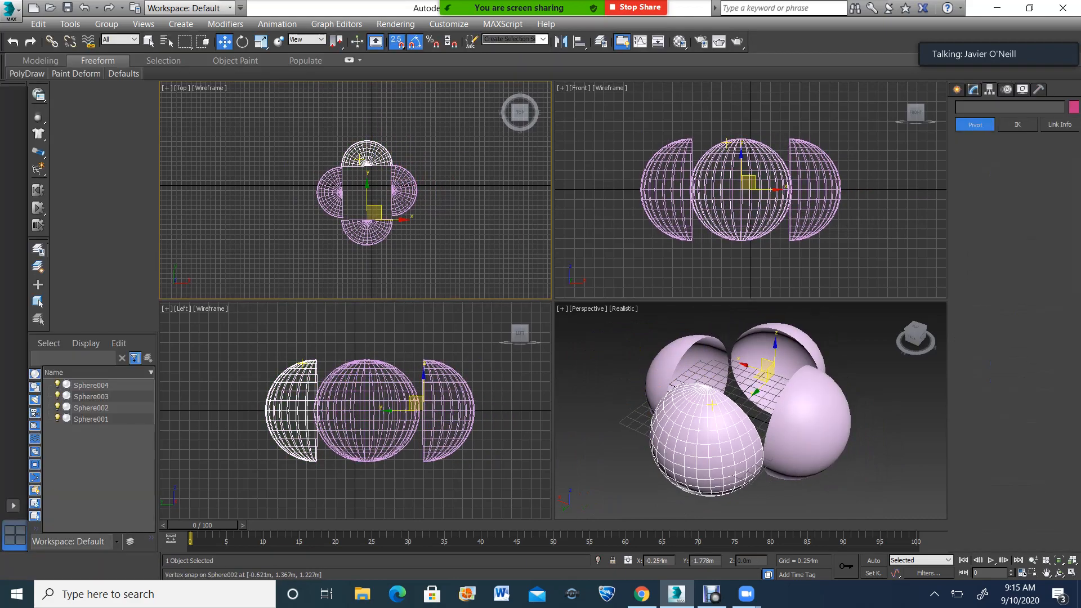
left_click(974, 89)
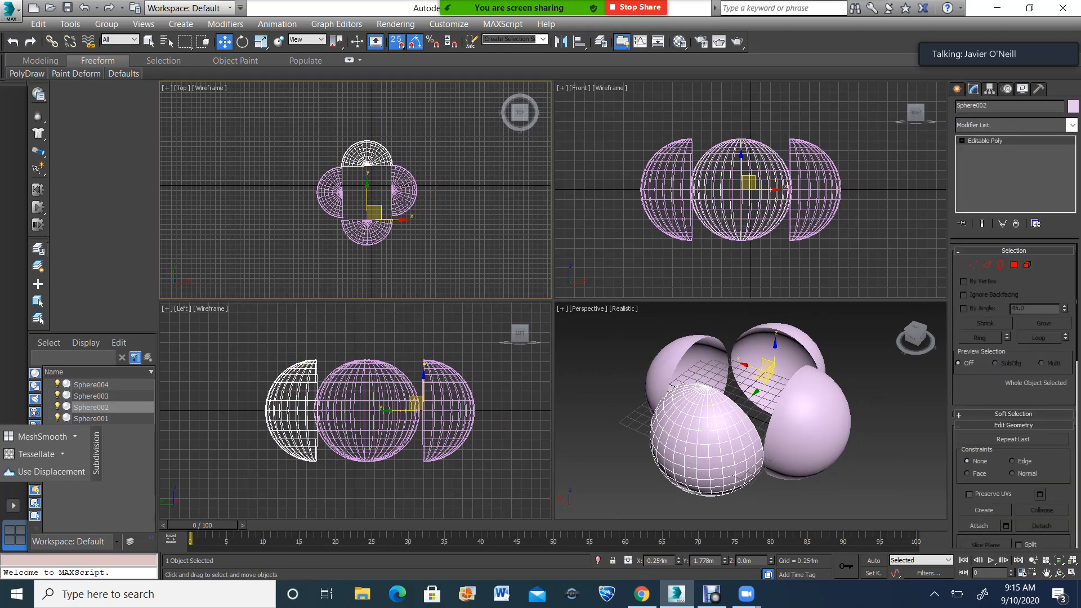
scroll(1014, 396, "down", 2)
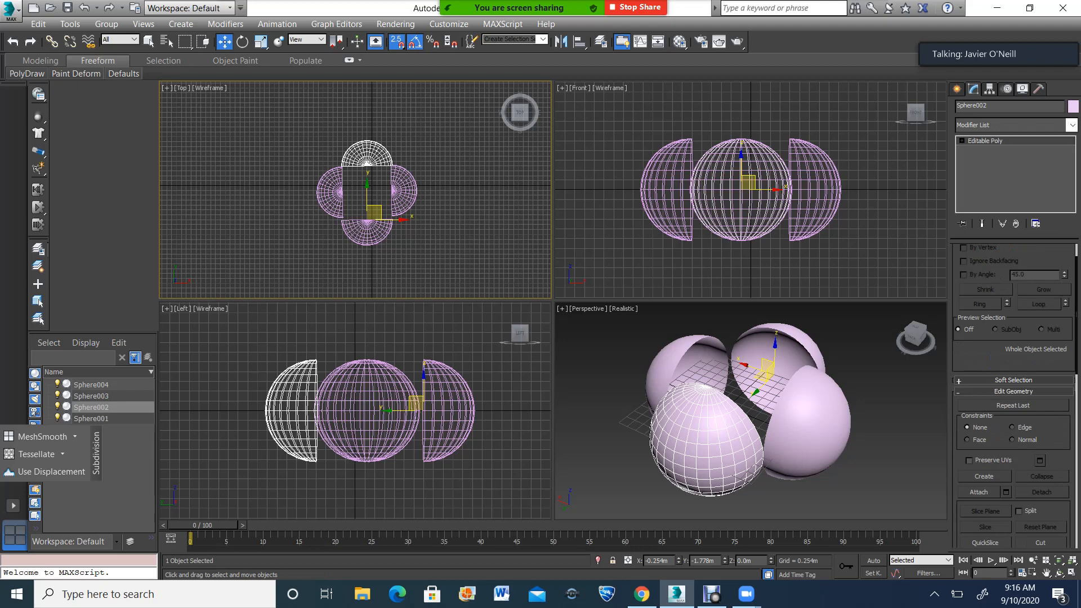
left_click(979, 492)
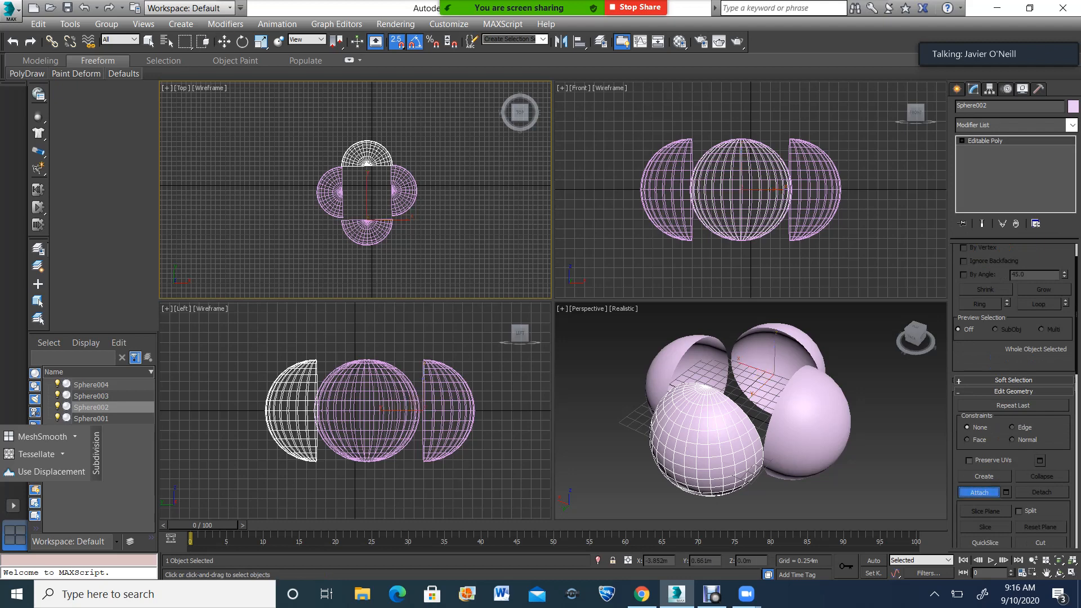
left_click(813, 422)
left_click(406, 191)
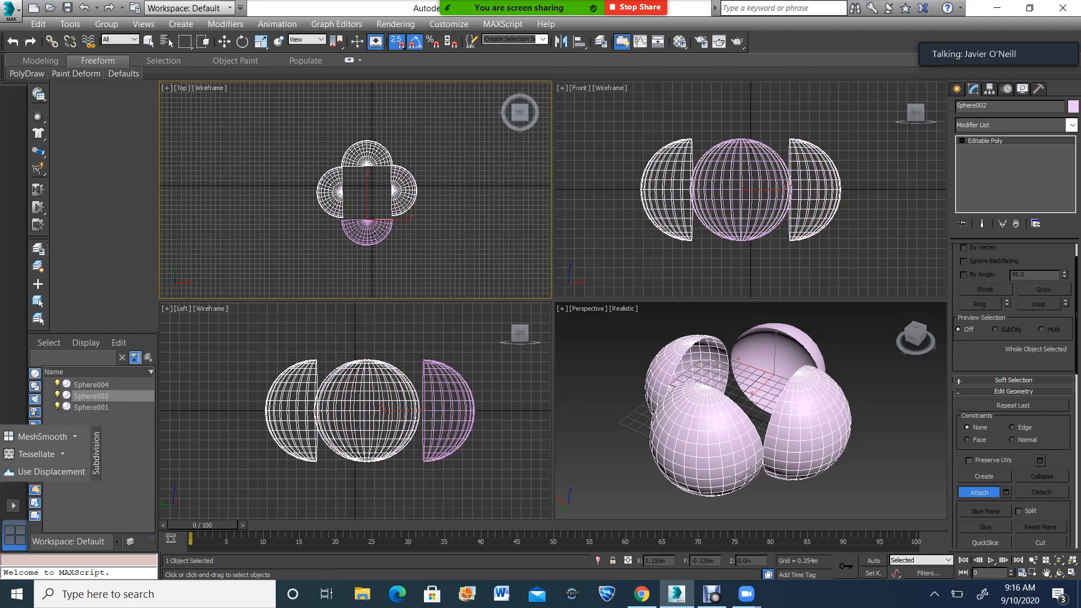
left_click(979, 492)
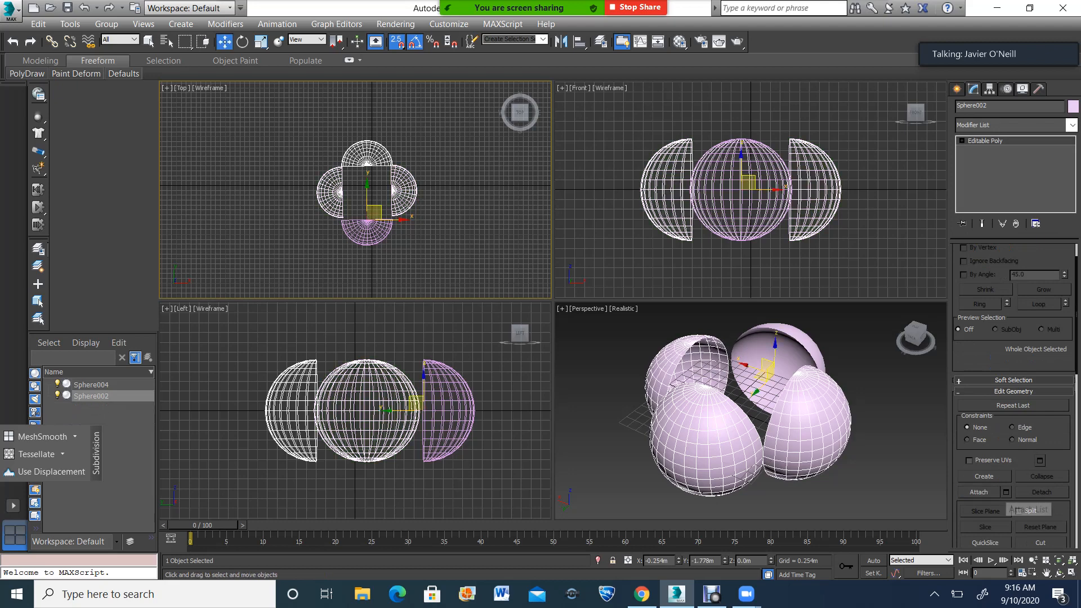
Attach the remaining half sphere, Sphere004, to the combined object by choosing it from the Attach List.
left_click(1007, 492)
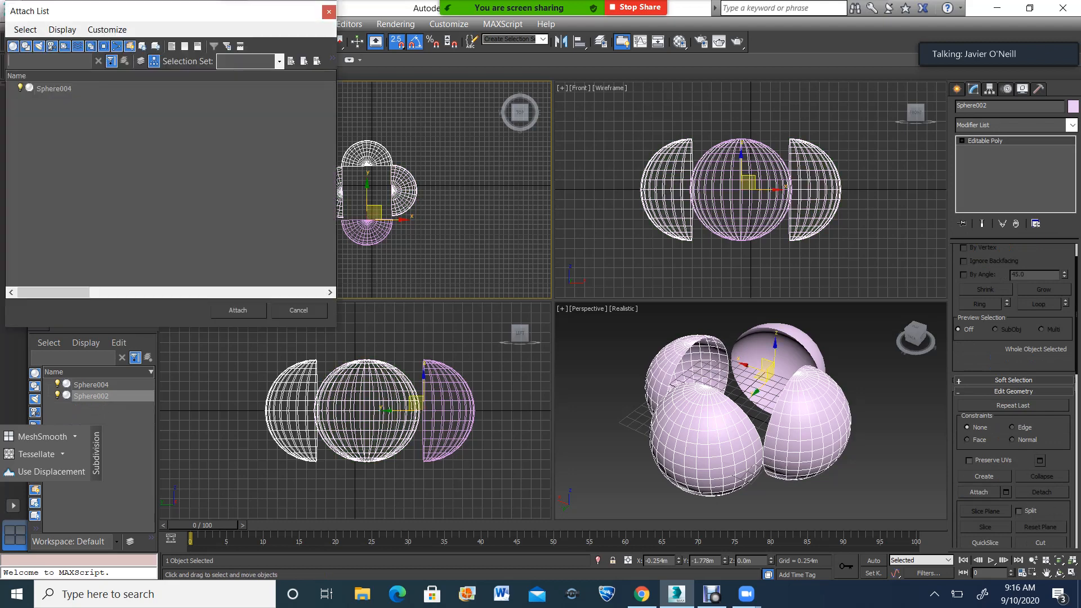
left_click(53, 89)
left_click(237, 310)
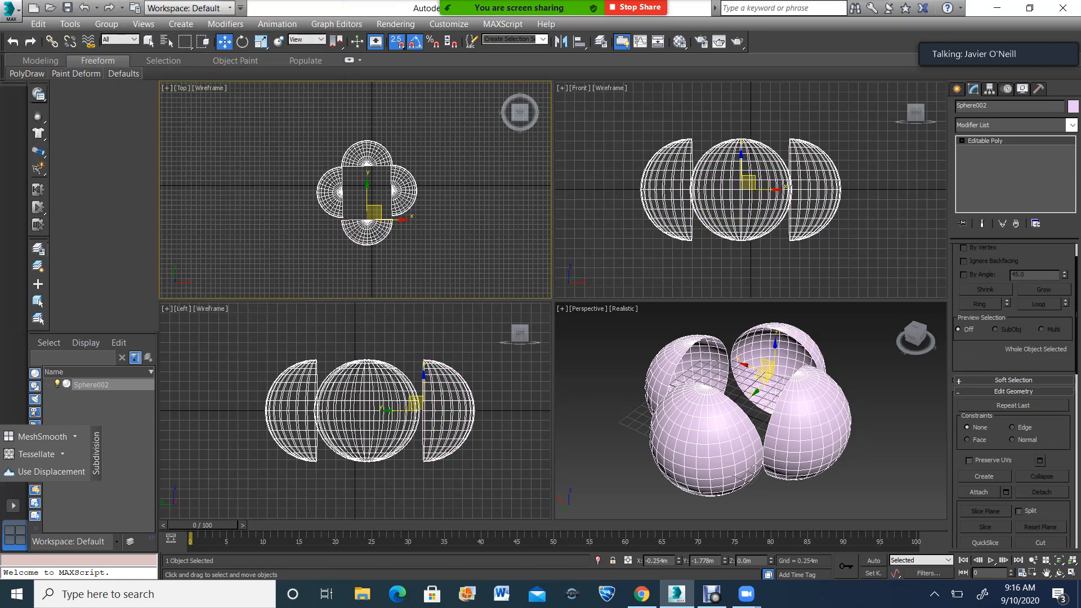
Center the pivot of the attached four-lobed object on its geometry, affecting only the pivot.
left_click(435, 274)
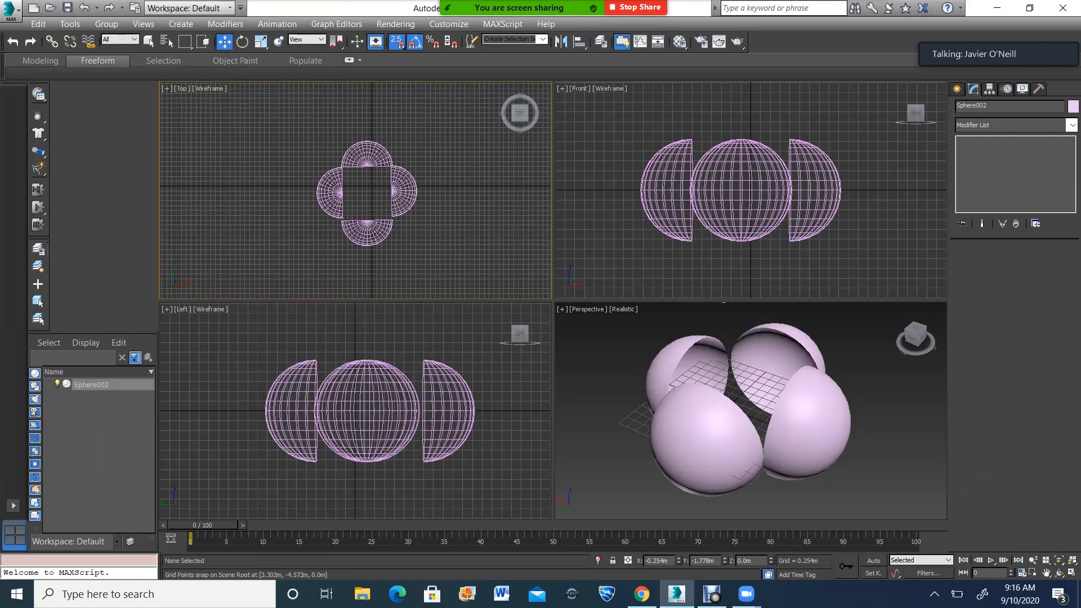
left_click(357, 224)
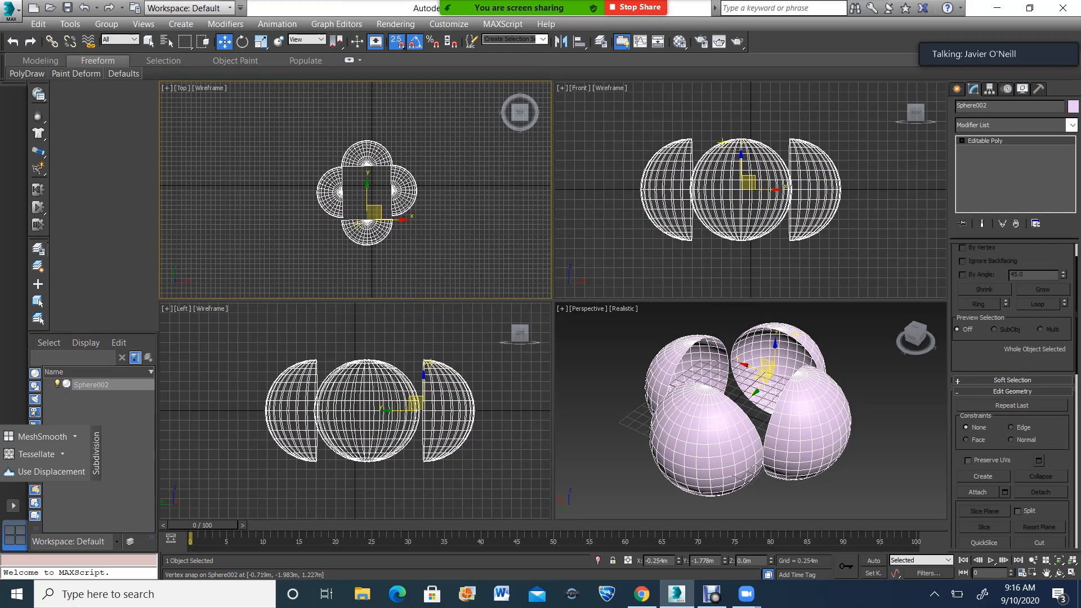
scroll(384, 185, "up", 5)
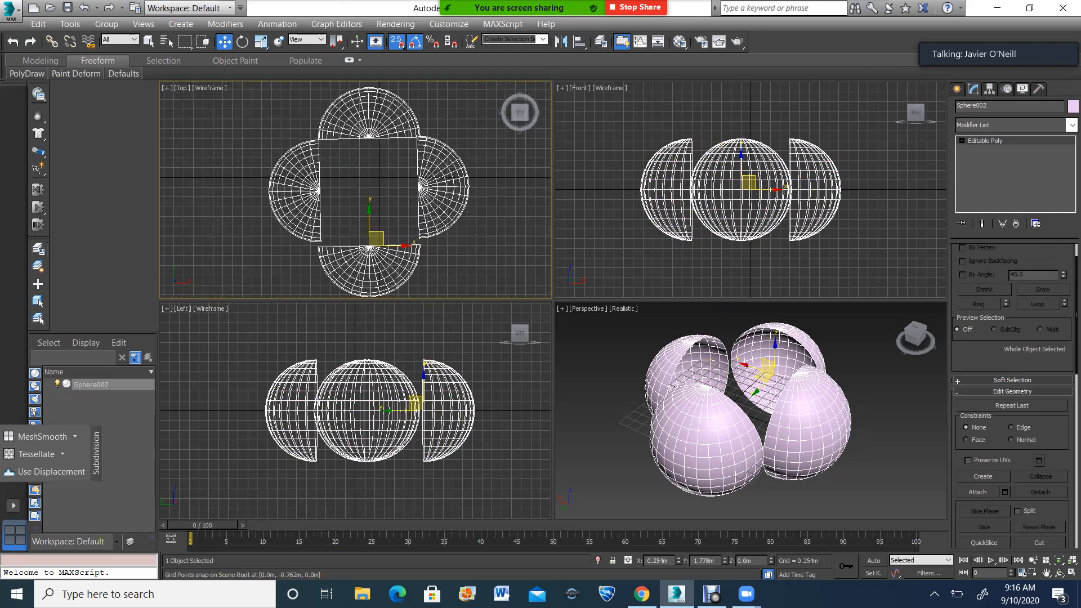
scroll(372, 194, "down", 4)
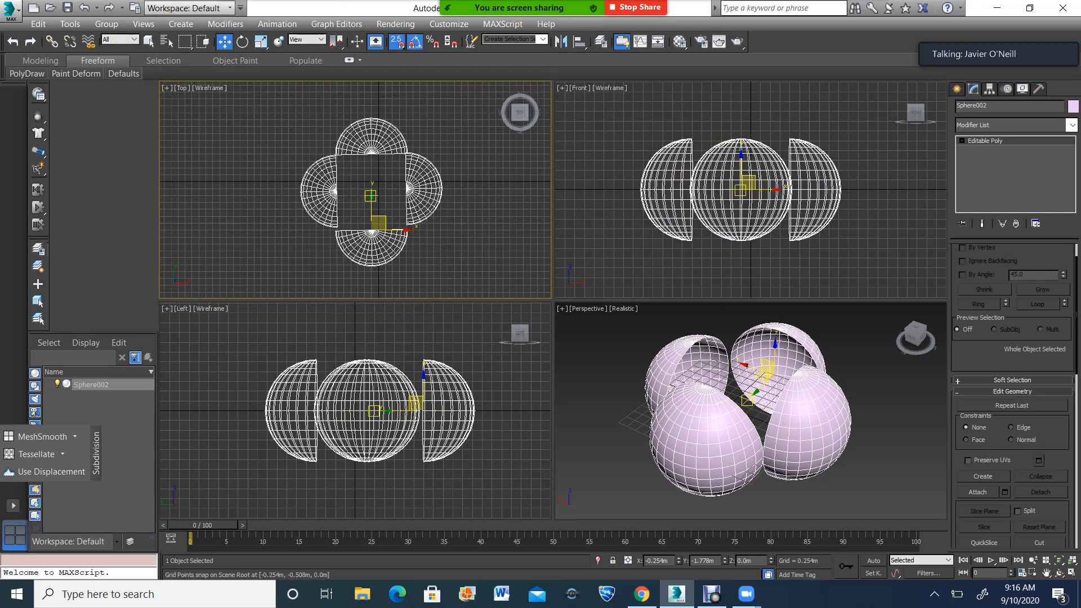
left_click(989, 89)
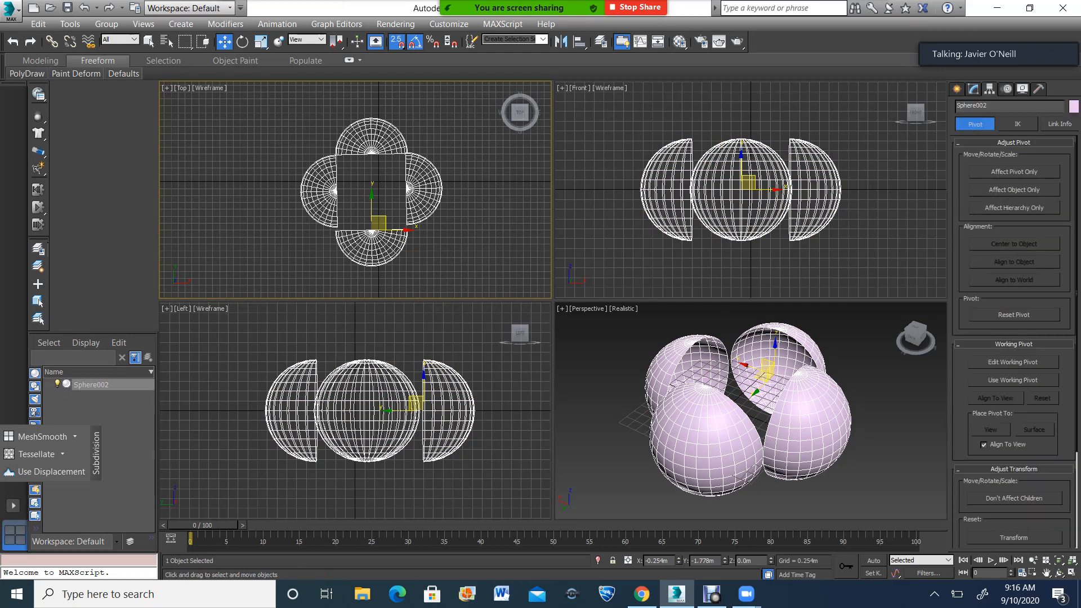
left_click(1014, 172)
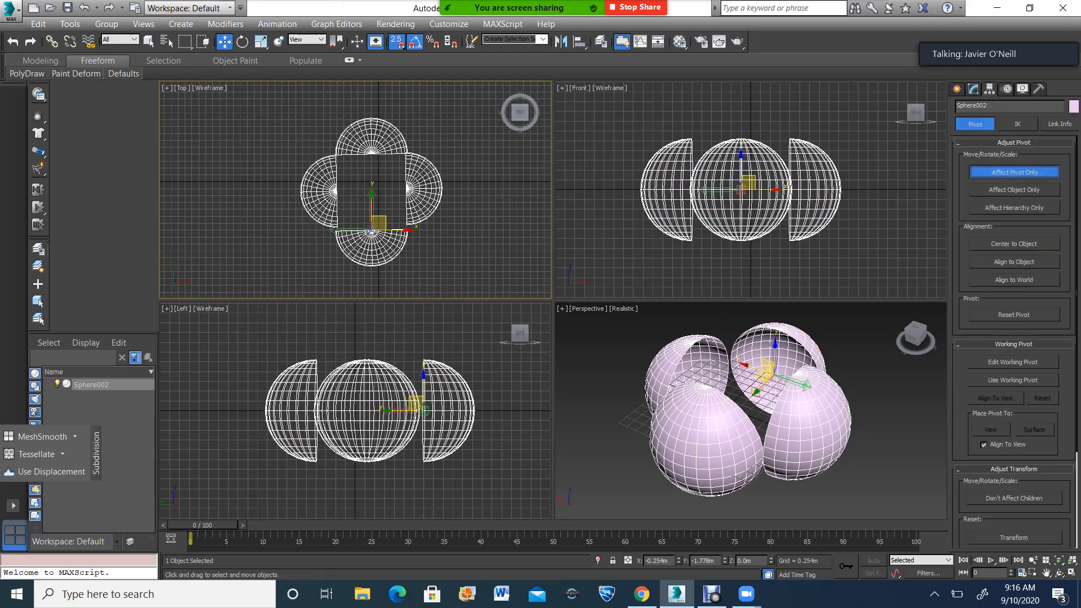
left_click(1014, 243)
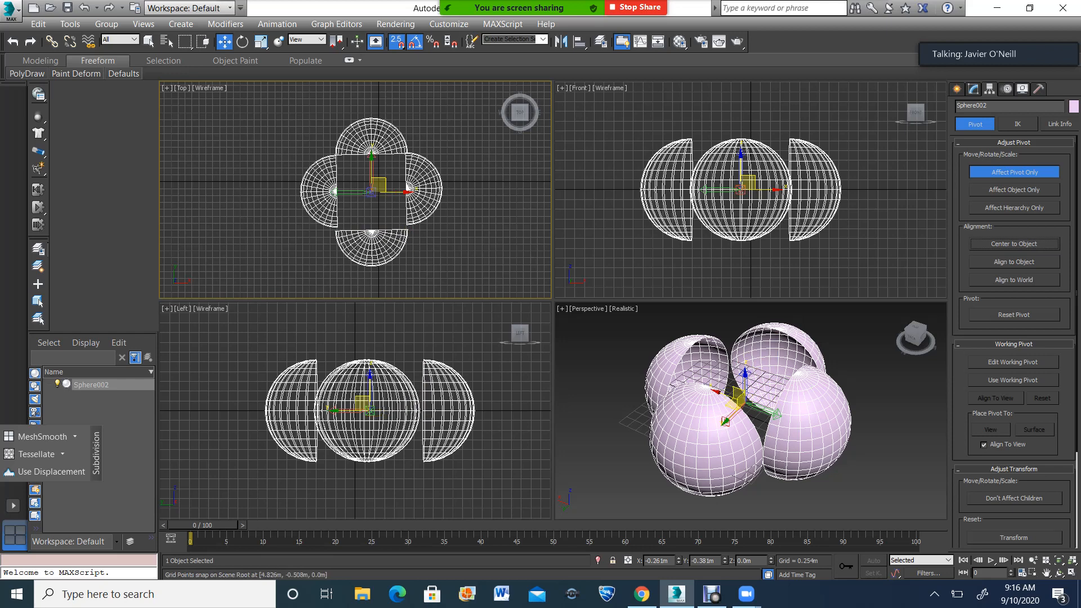
left_click(1014, 171)
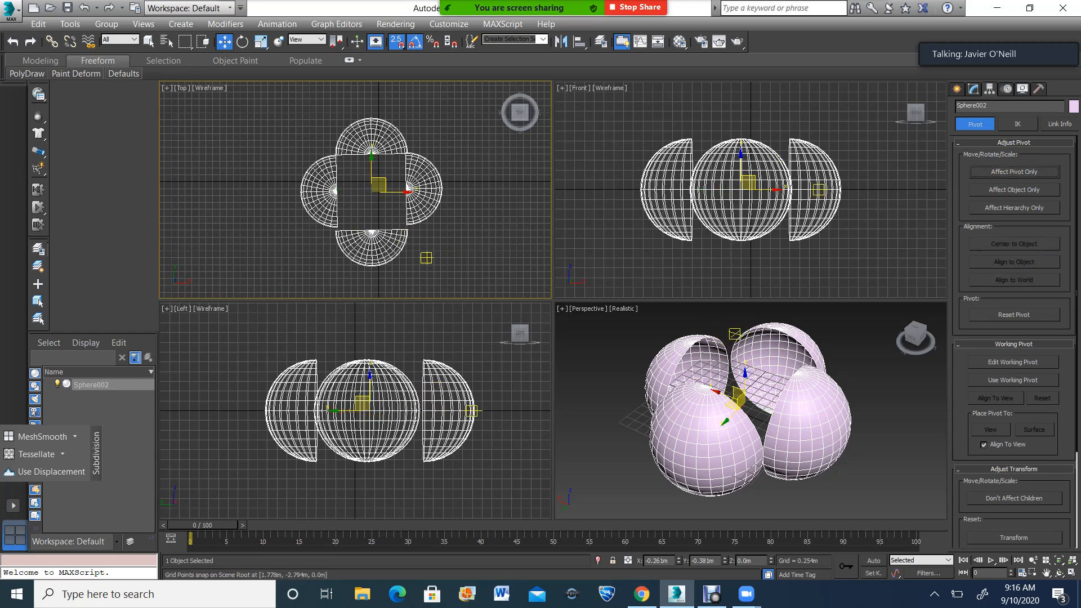
Delete the four-lobed object and create a new sphere with a radius of about 1.8 m at the world origin.
key("Delete")
left_click(957, 89)
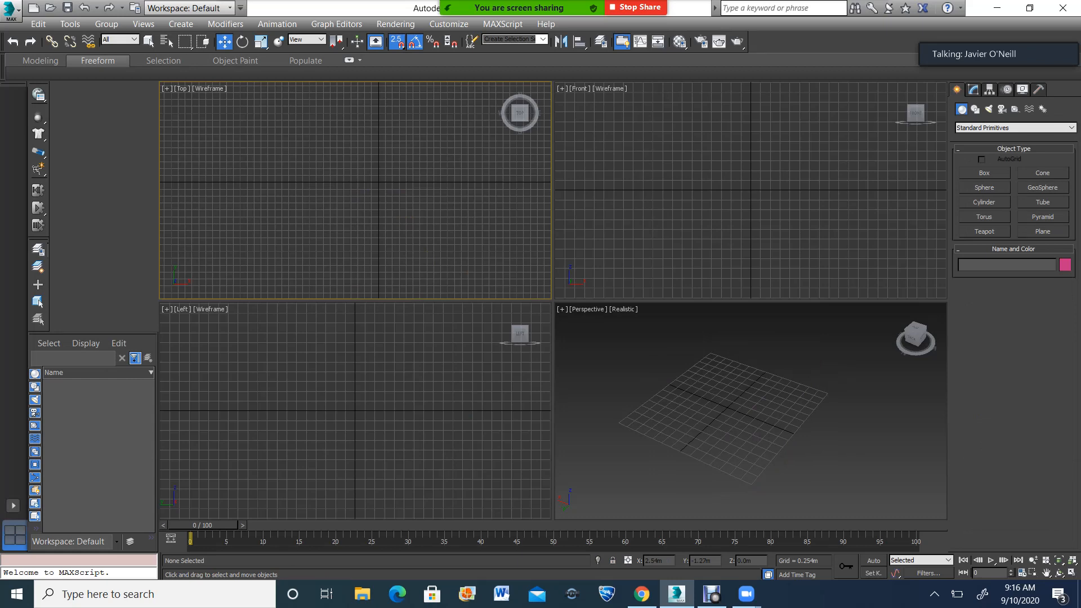
left_click(974, 90)
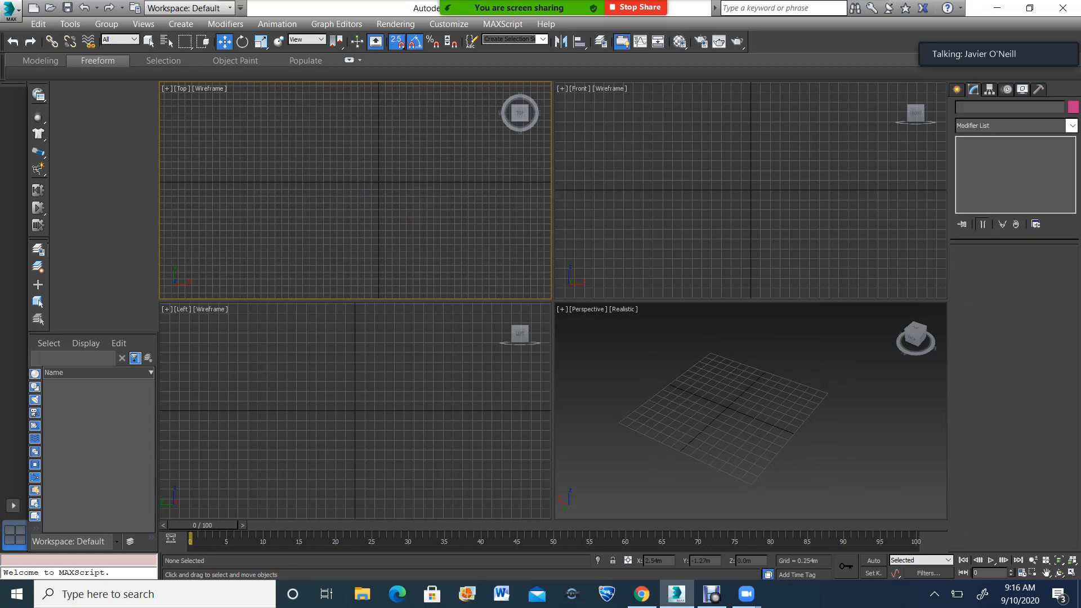
left_click(957, 90)
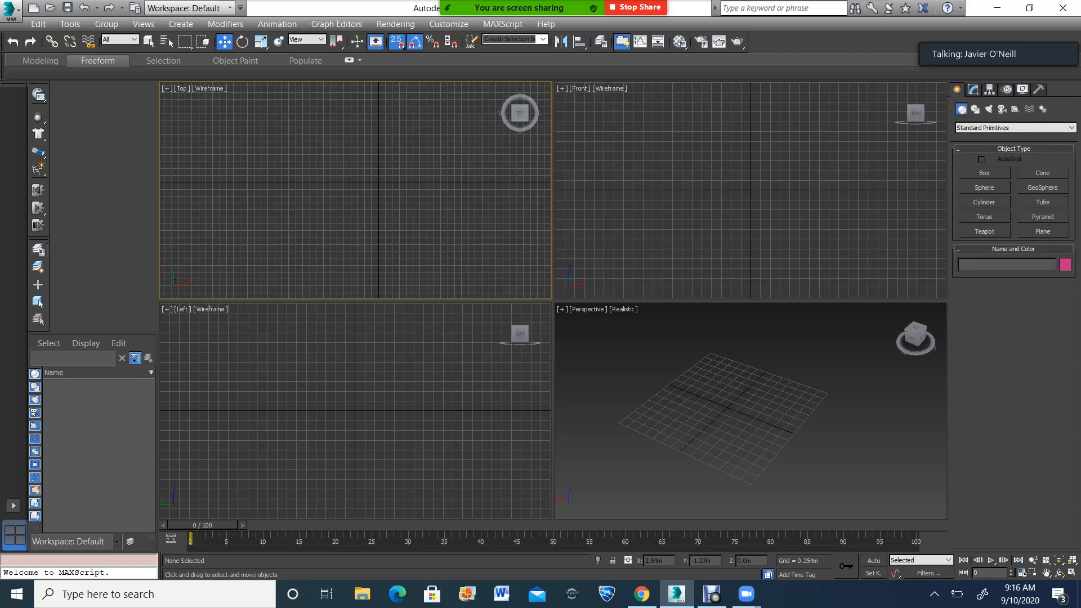
left_click(984, 188)
left_click_drag(379, 182, 386, 134)
Convert the new sphere to an Editable Poly and expand its list of sub-object levels.
left_click(974, 89)
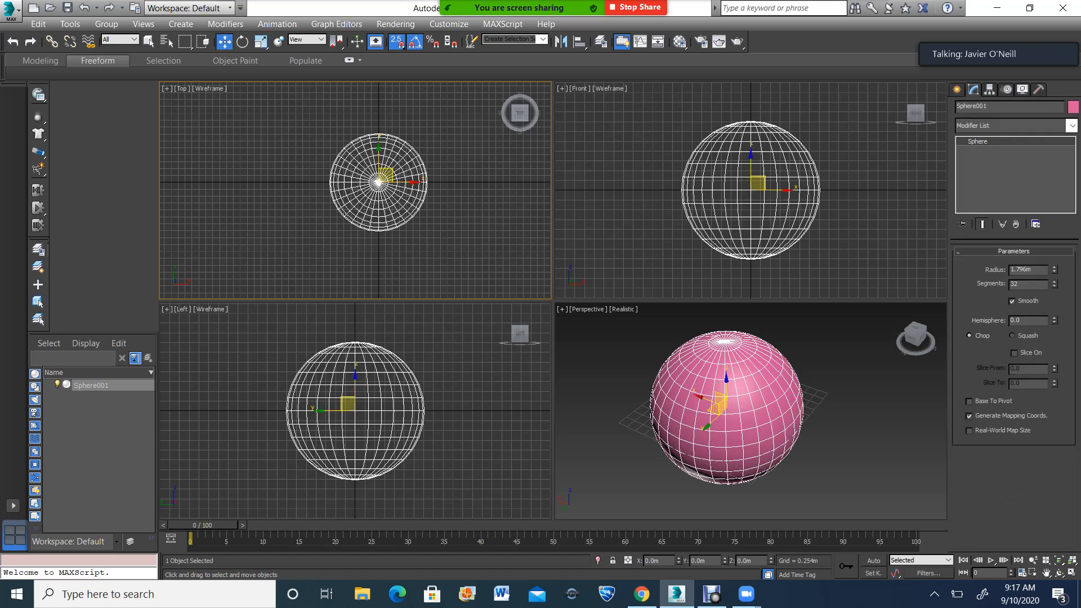
right_click(985, 147)
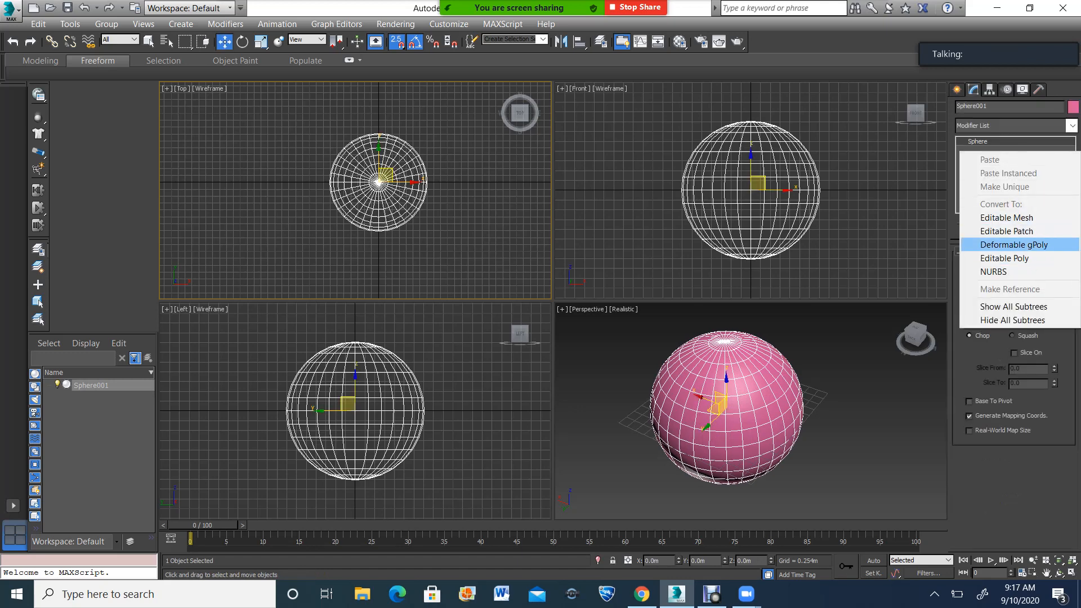
left_click(1005, 257)
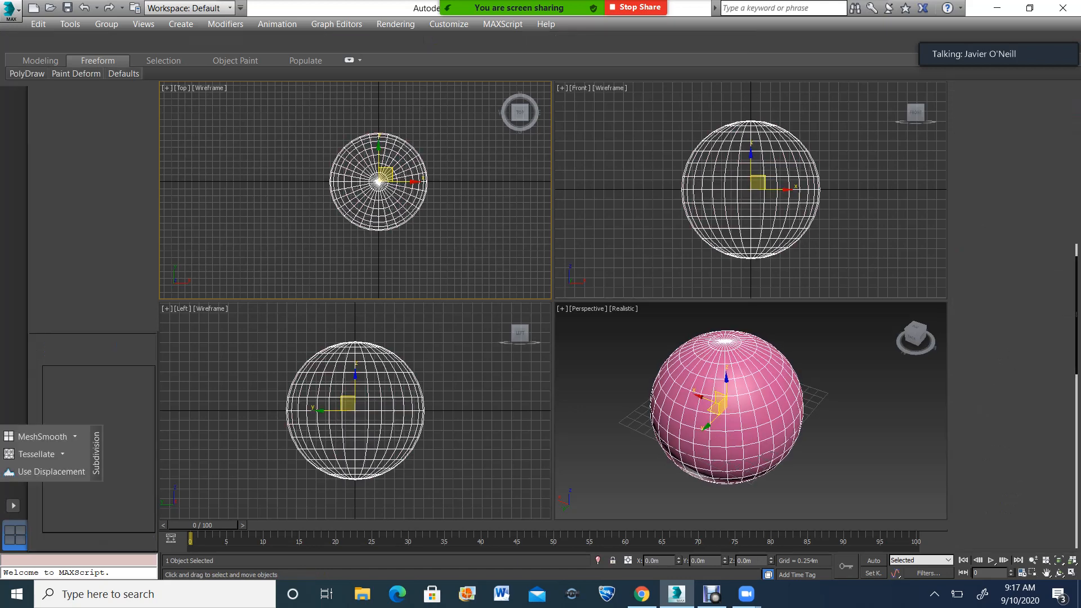
left_click(962, 141)
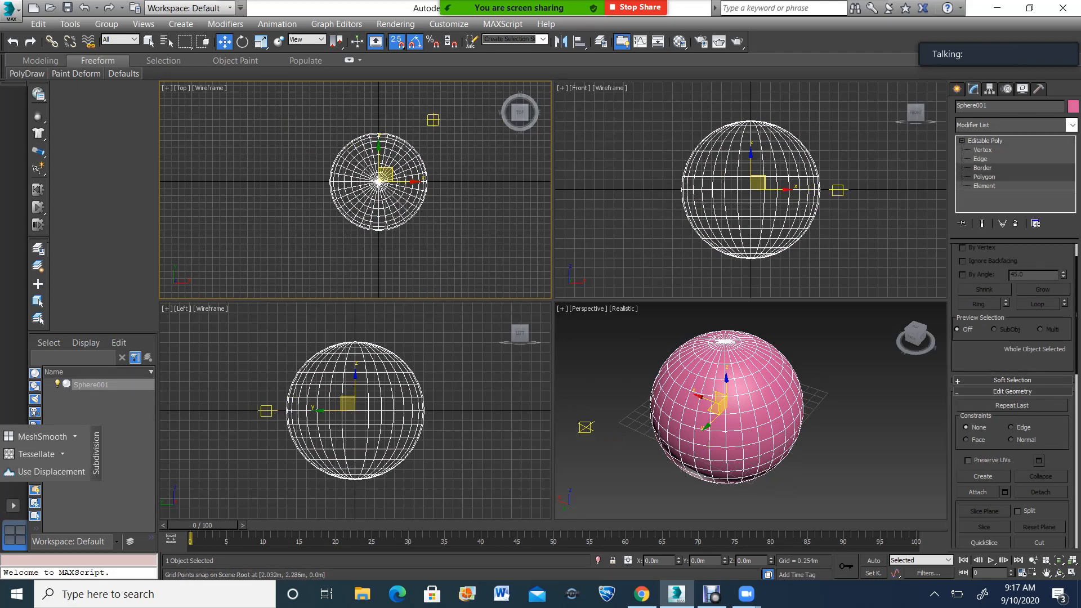
Delete the polygons on the sphere's positive X half, including the leftover slivers at the poles.
left_click_drag(435, 115, 382, 243)
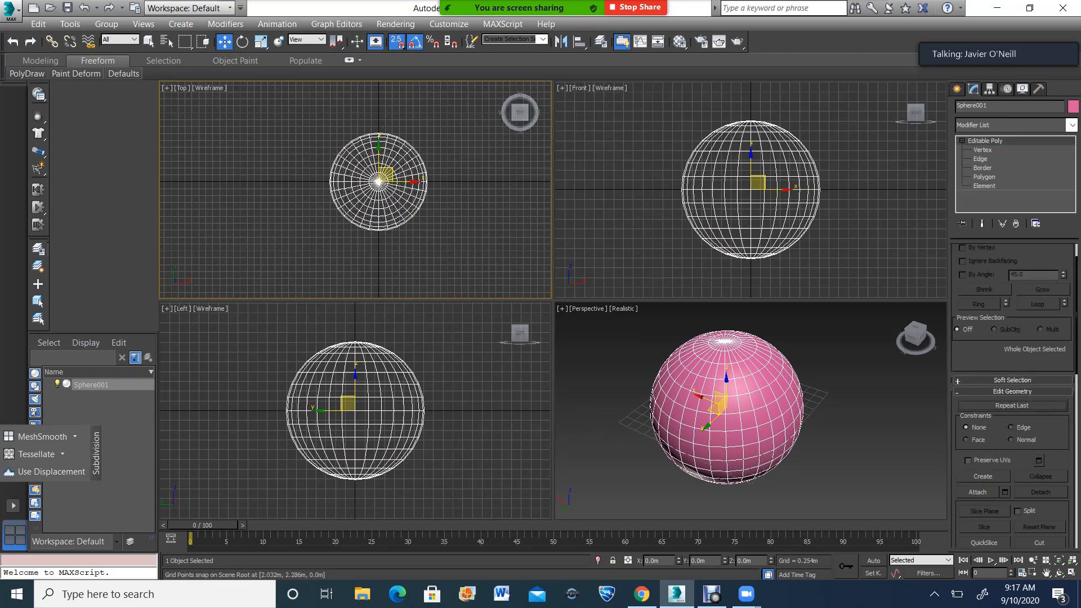
left_click(984, 177)
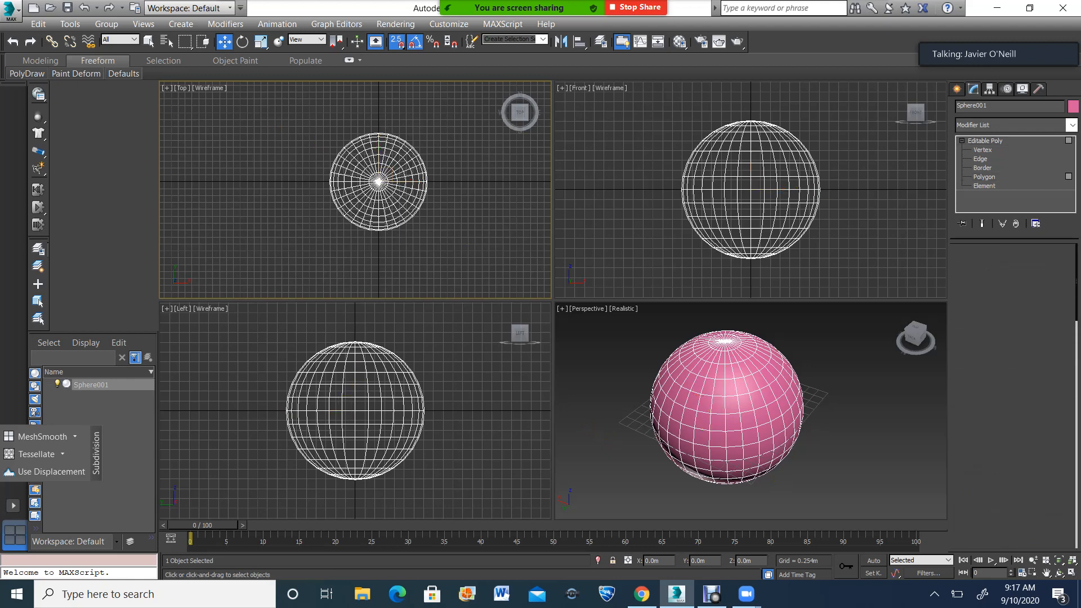
left_click_drag(448, 111, 381, 233)
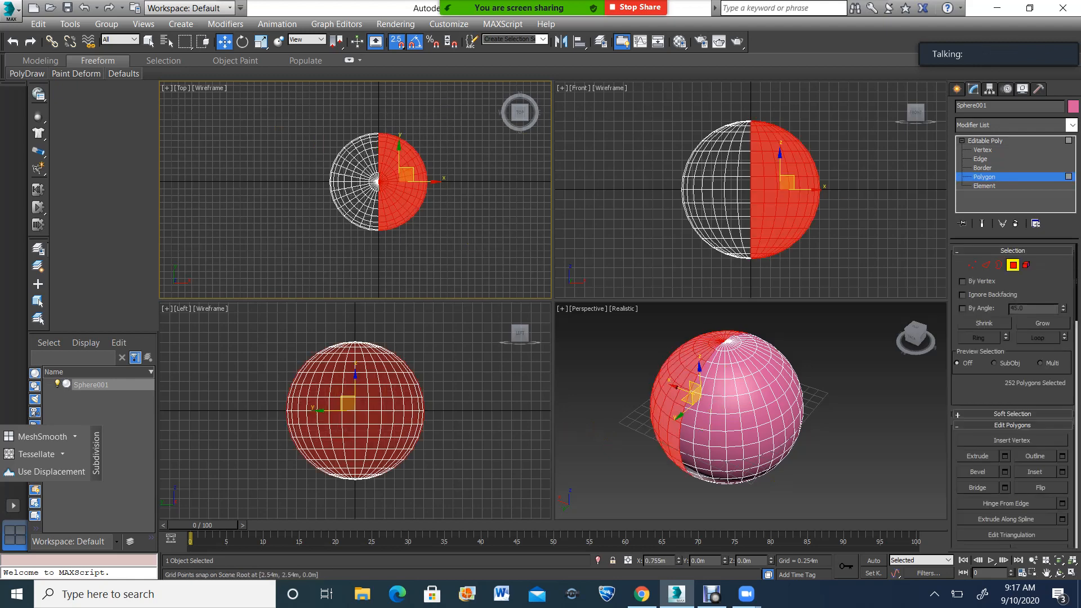
key("Delete")
scroll(405, 175, "up", 5)
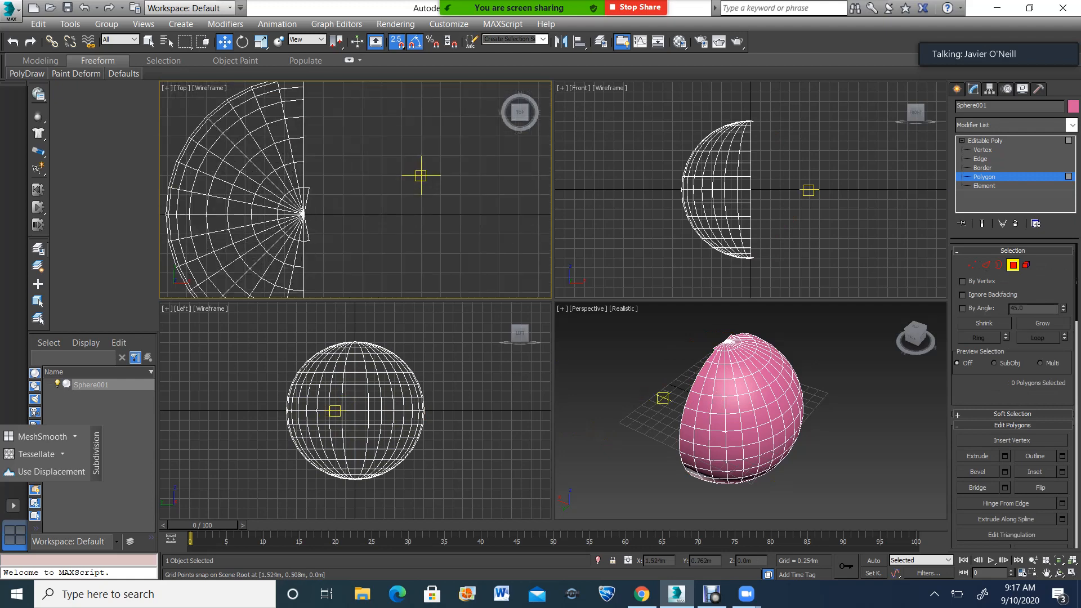
left_click_drag(314, 179, 259, 290)
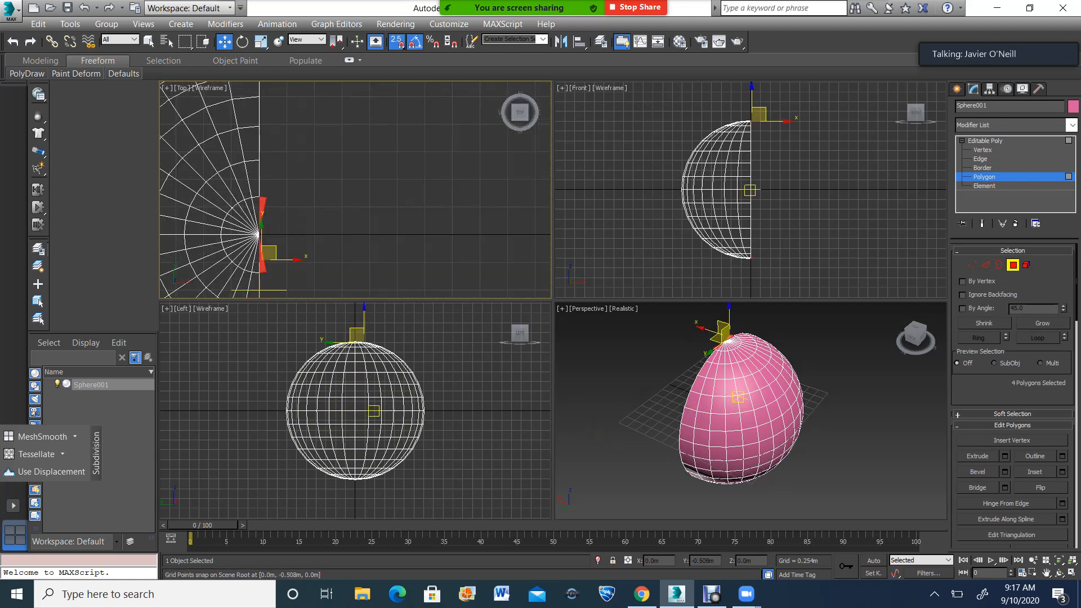
key("Delete")
scroll(294, 166, "down", 4)
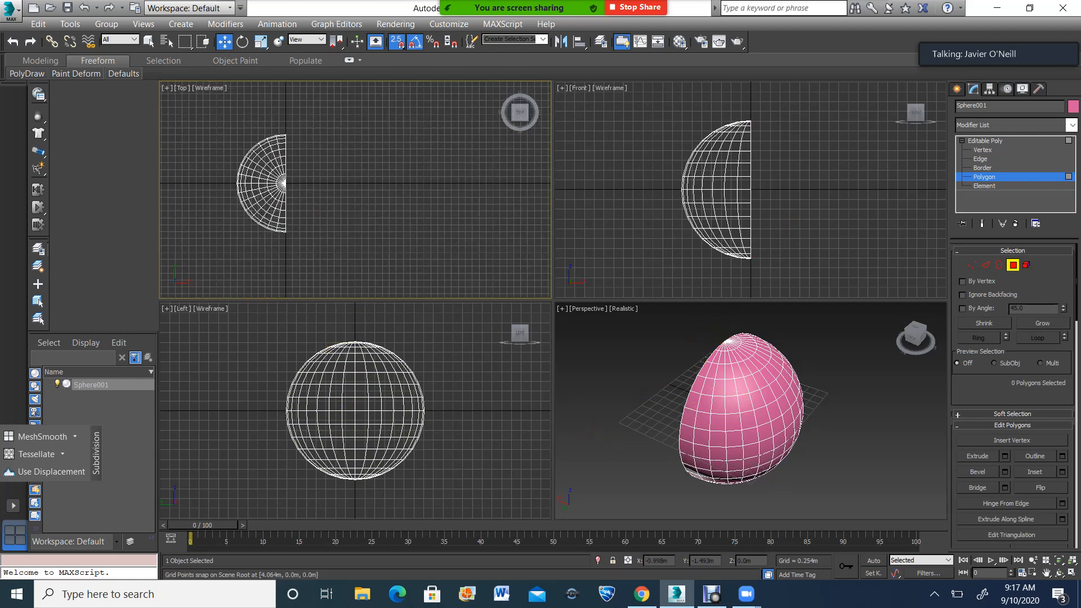
Mirror the whole half sphere across the X axis as a Copy with a 0.0 m offset.
left_click(985, 141)
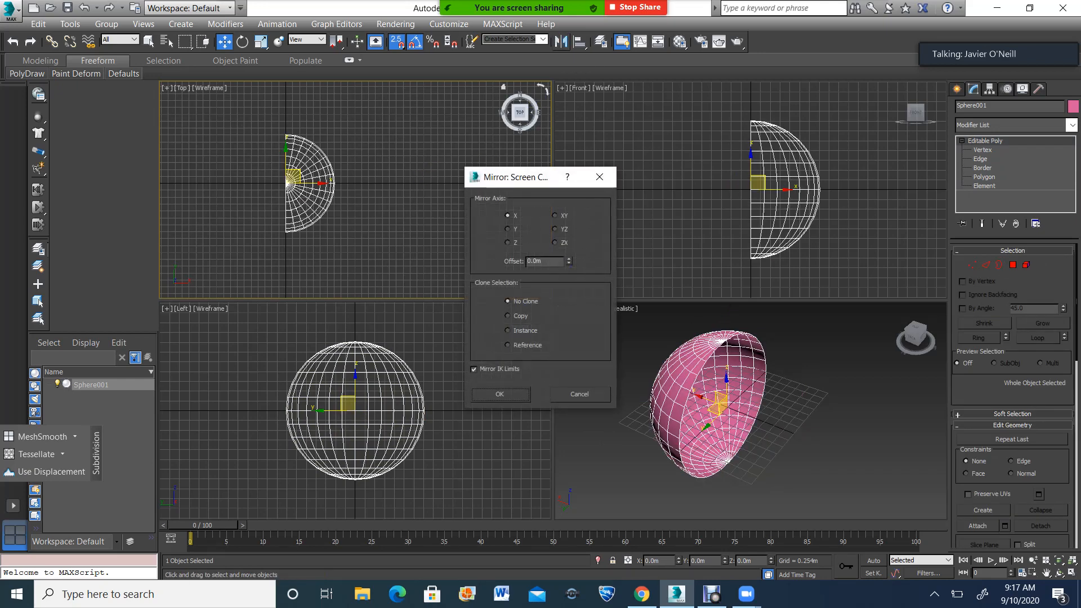
left_click(507, 316)
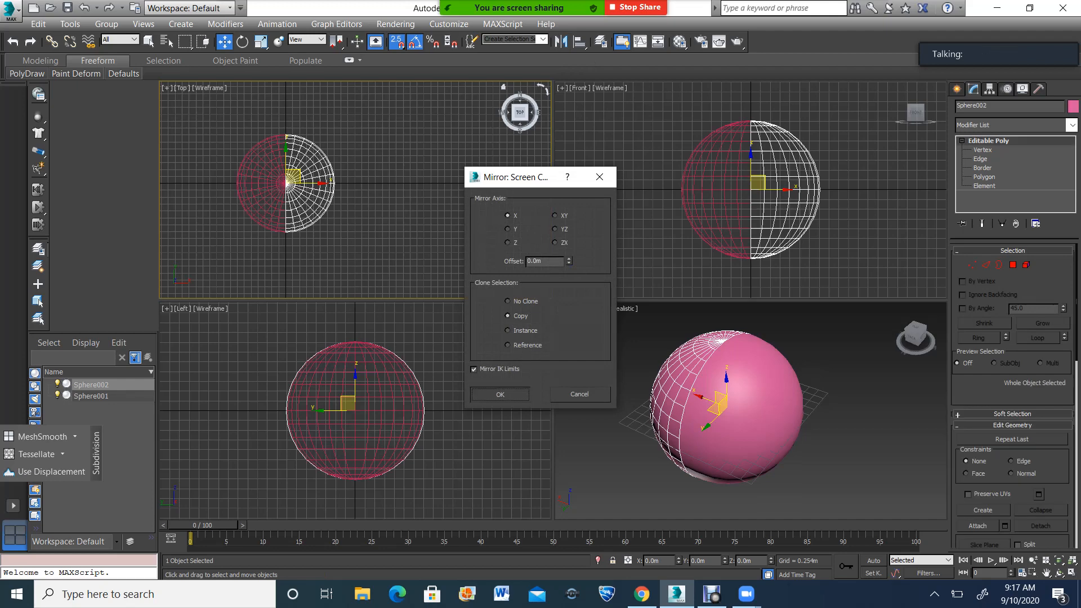
left_click(499, 394)
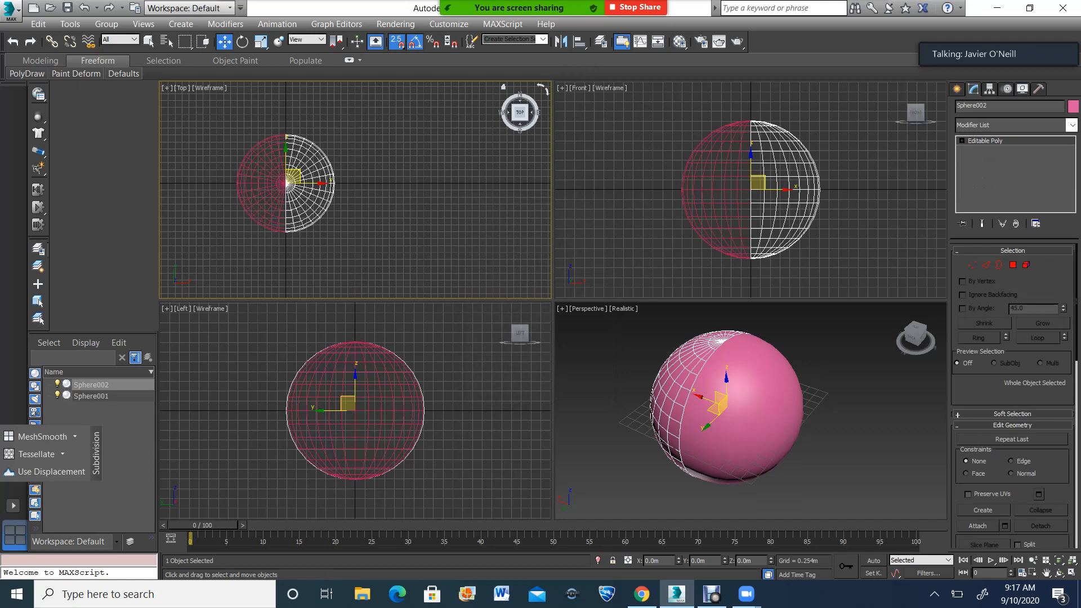
Maximize the perspective view, select all polygons of the mirrored half sphere and return to object level.
left_click(1013, 265)
scroll(624, 417, "down", 4)
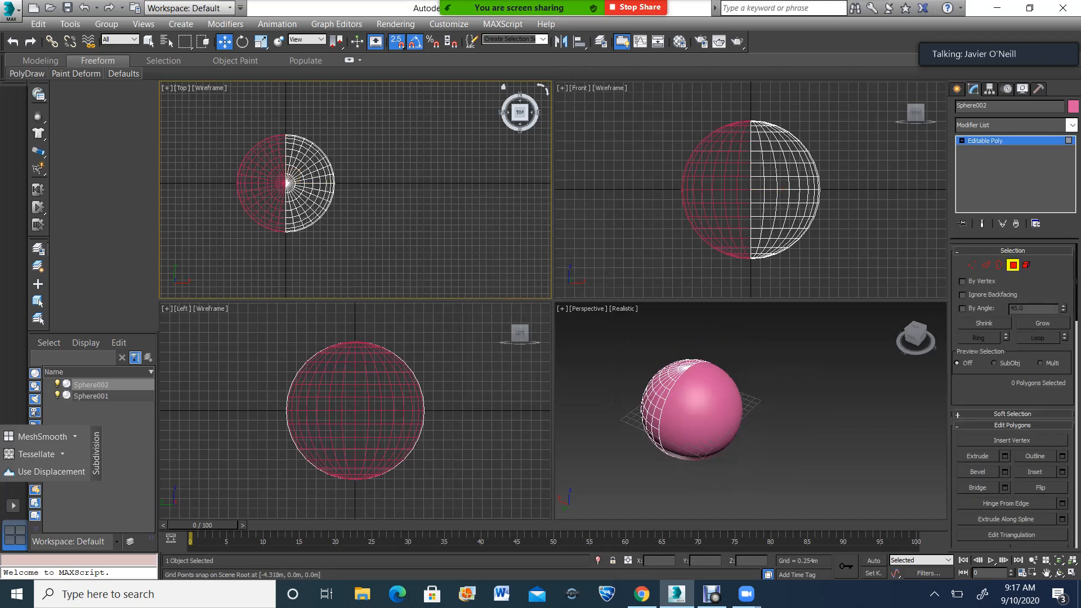
left_click(800, 455)
key("alt+w")
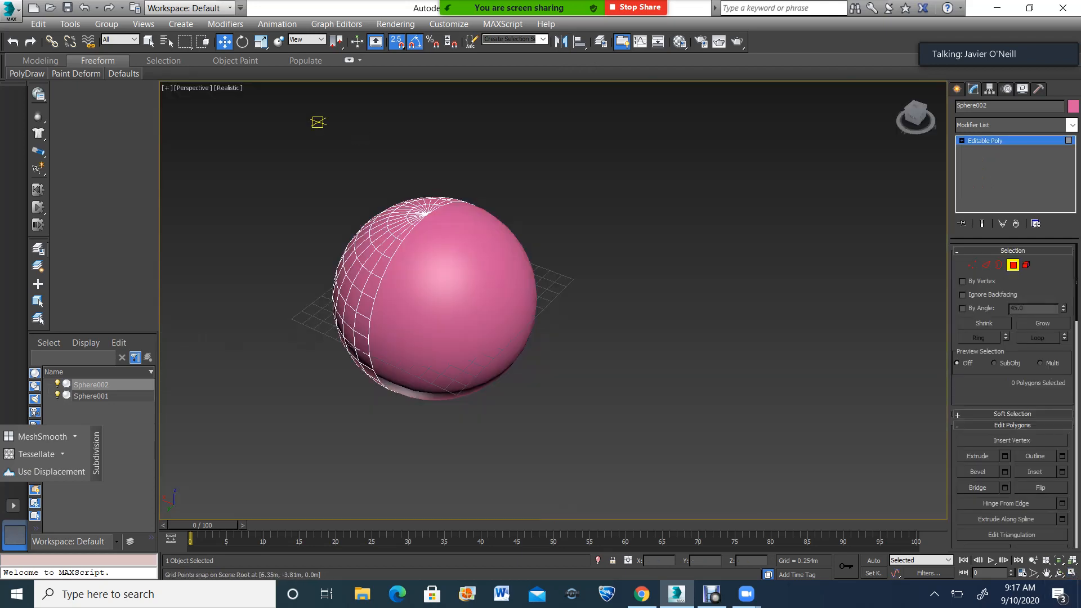
left_click_drag(232, 118, 423, 380)
scroll(471, 373, "up", 3)
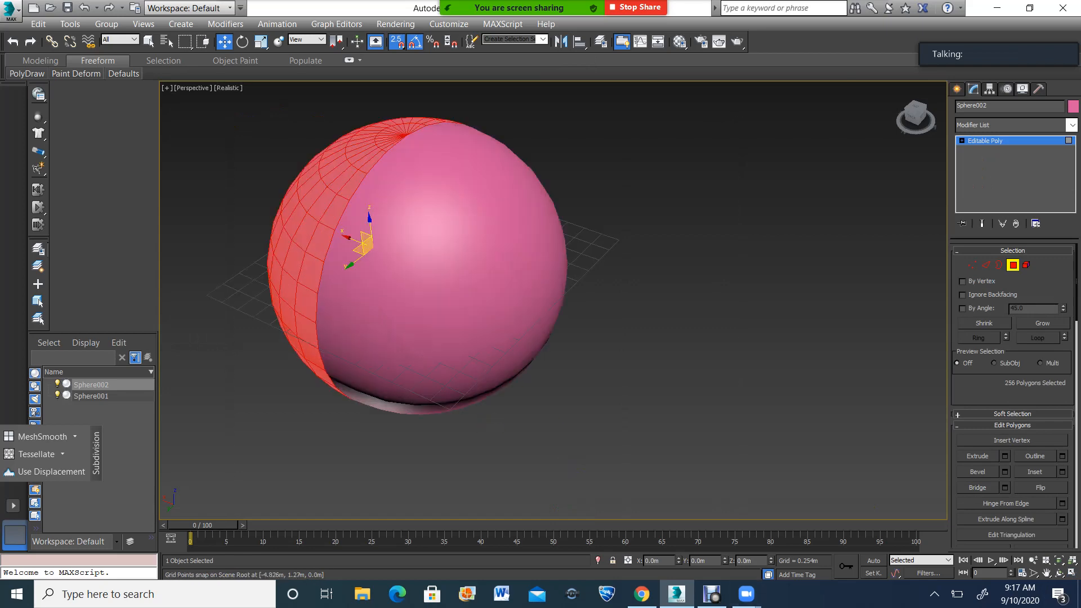
left_click(1060, 573)
left_click_drag(507, 307, 597, 301)
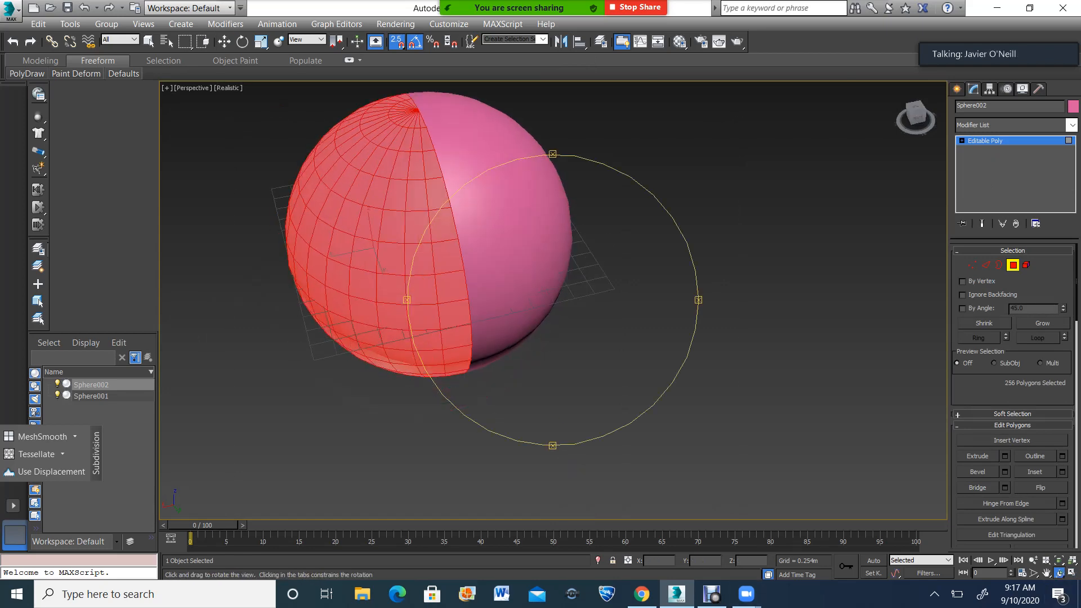
key("Delete")
left_click(985, 141)
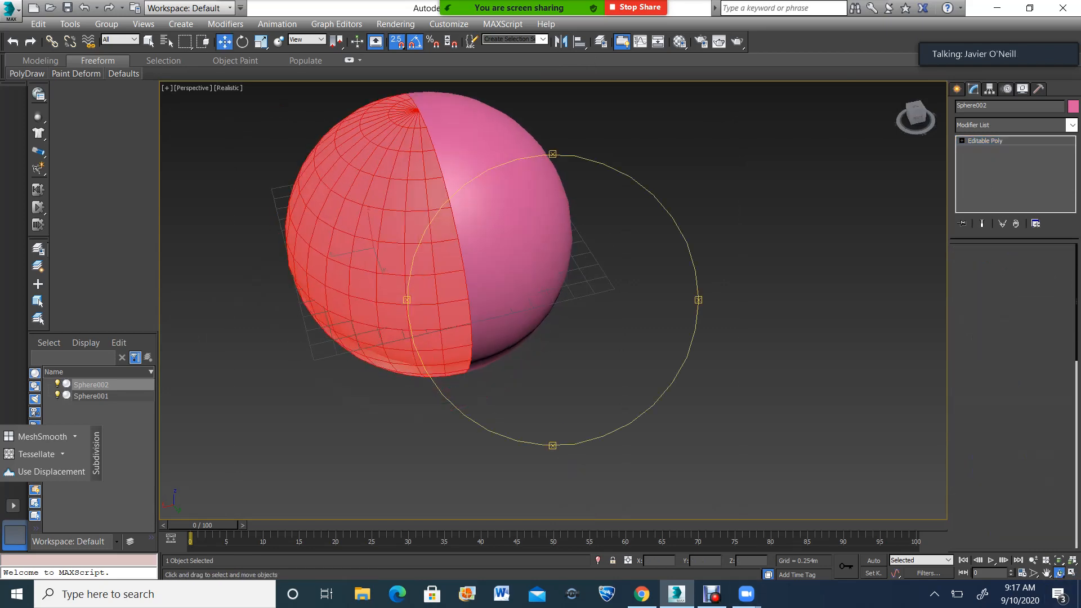
Select all polygons of the original half sphere to check its face shading, and leave polygon level.
left_click(521, 210)
key("4")
scroll(569, 241, "down", 3)
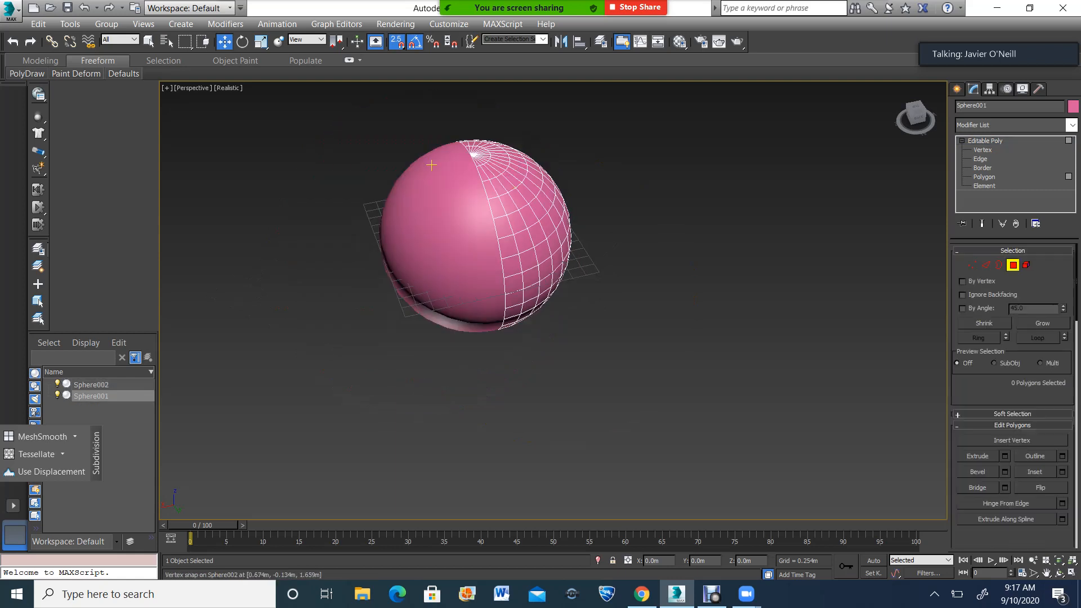
left_click_drag(376, 112, 665, 385)
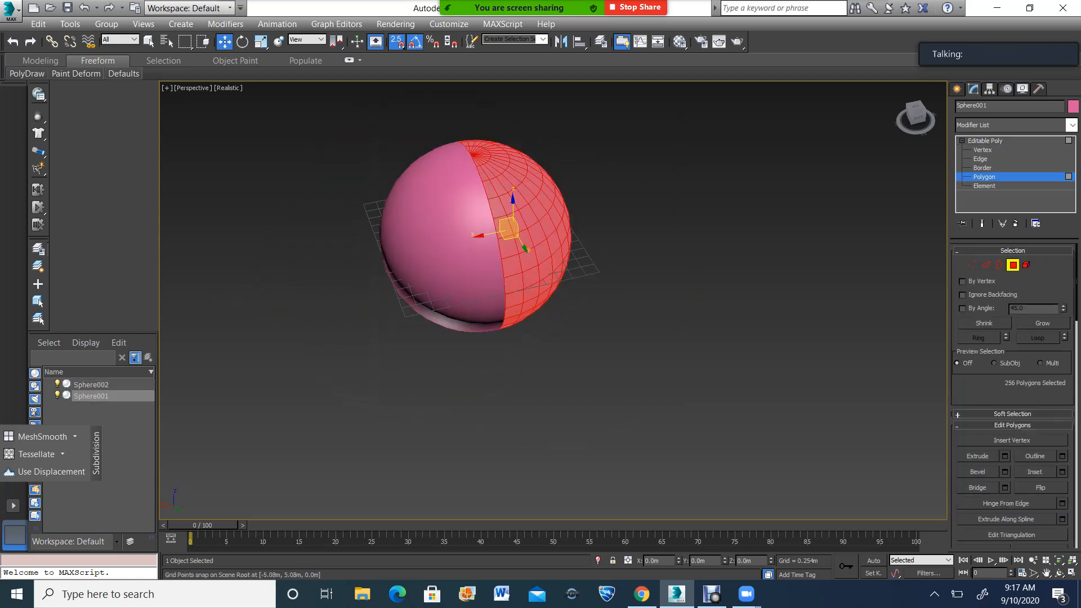
left_click(985, 141)
Flip all polygons of the mirrored half sphere and test-render the perspective view.
left_click(446, 198)
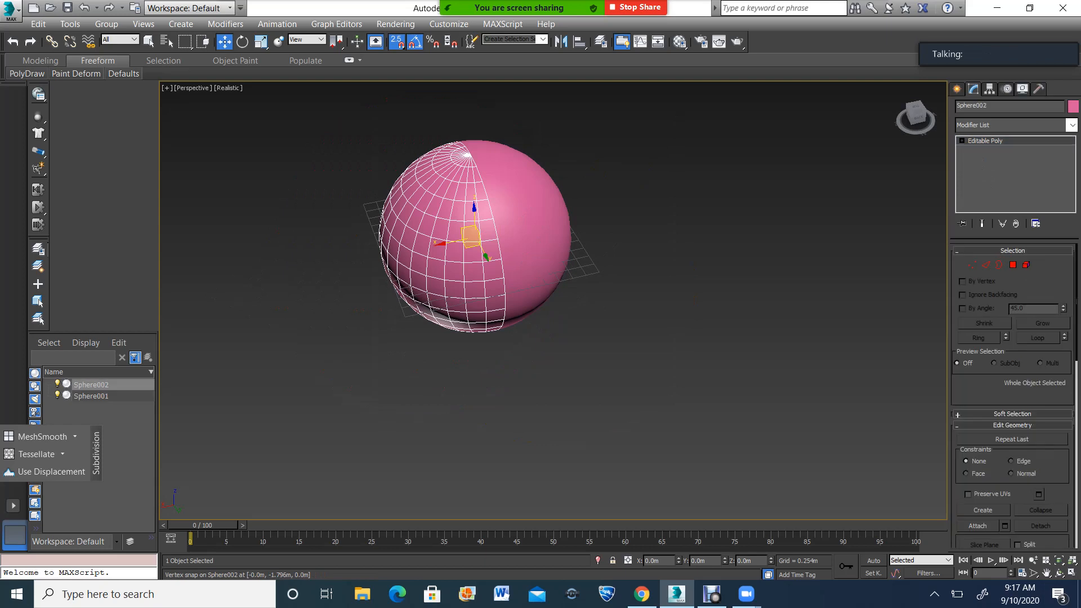
key("4")
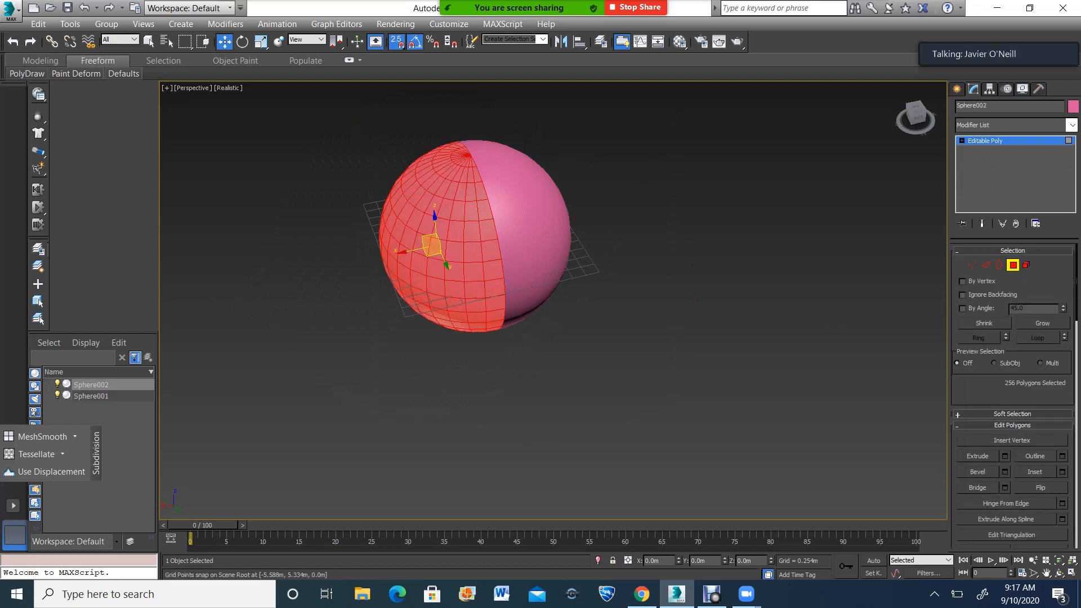
scroll(1013, 395, "down", 3)
scroll(1012, 394, "up", 1)
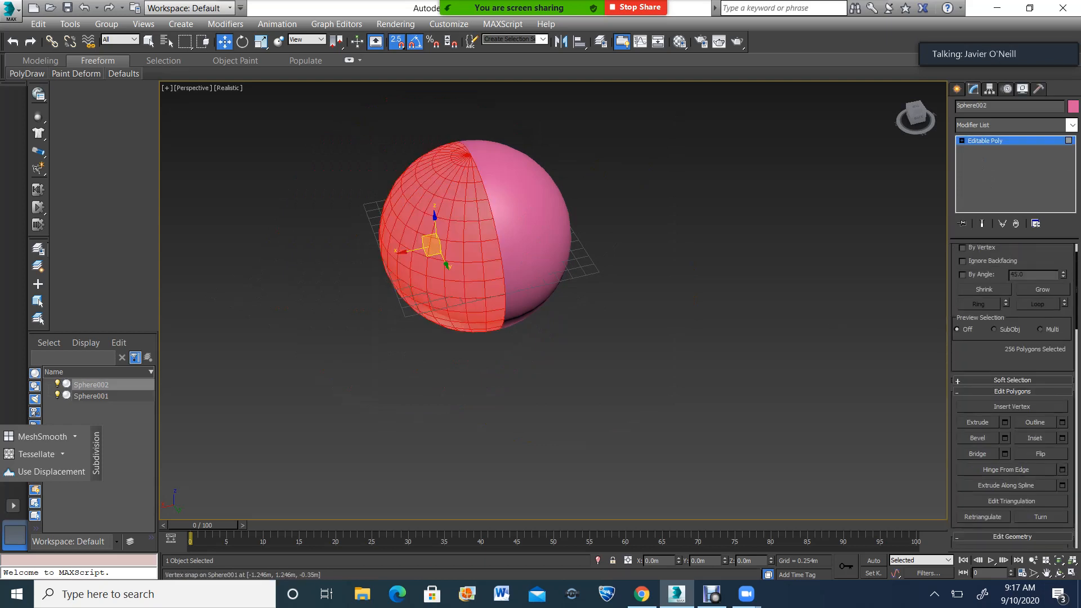
left_click(1041, 453)
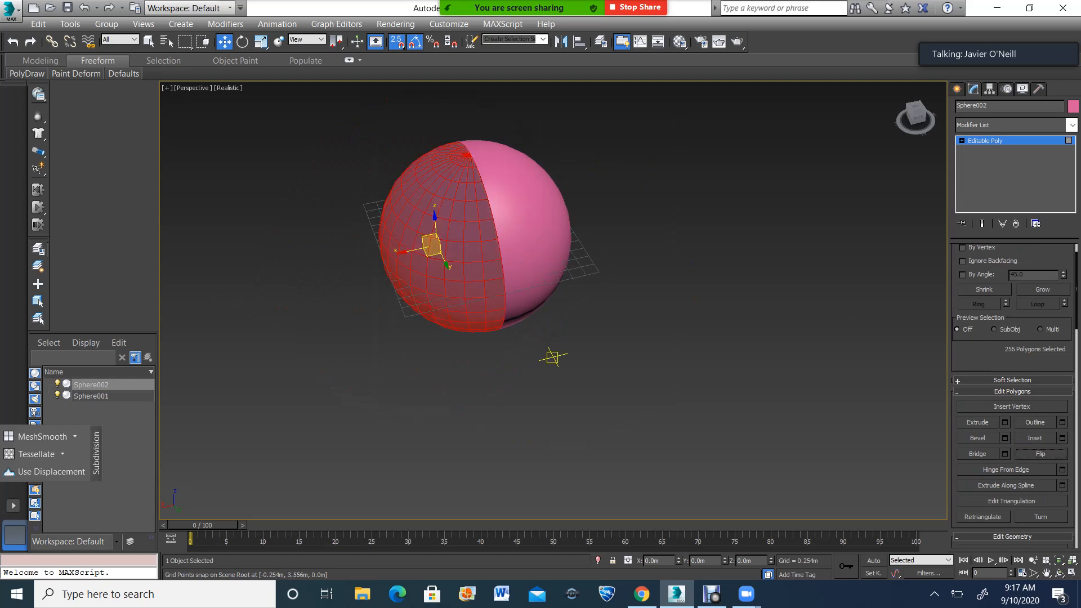
left_click(552, 357)
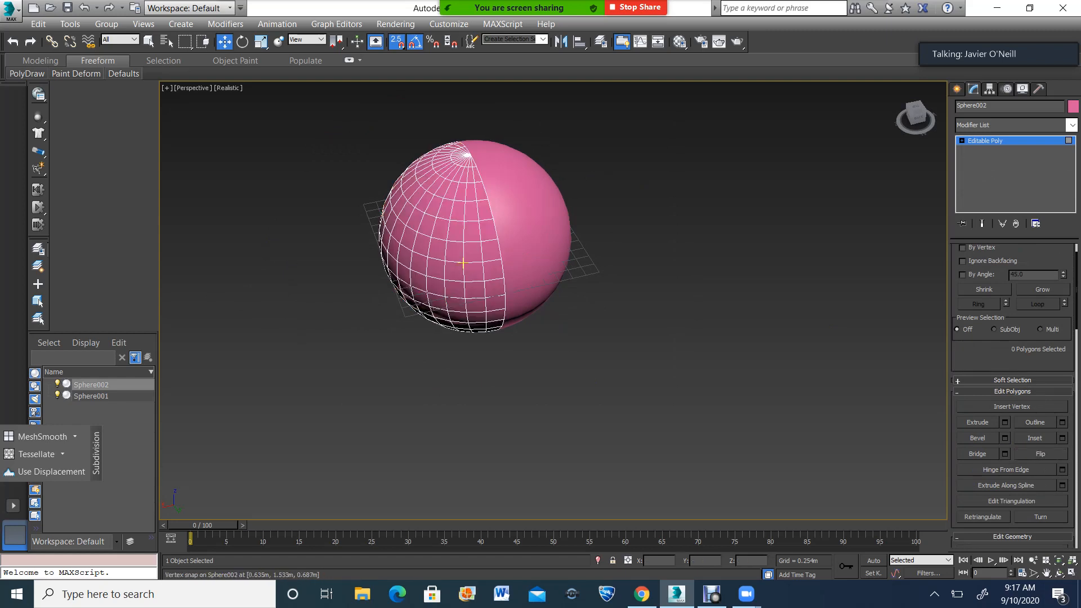
key("ctrl+z")
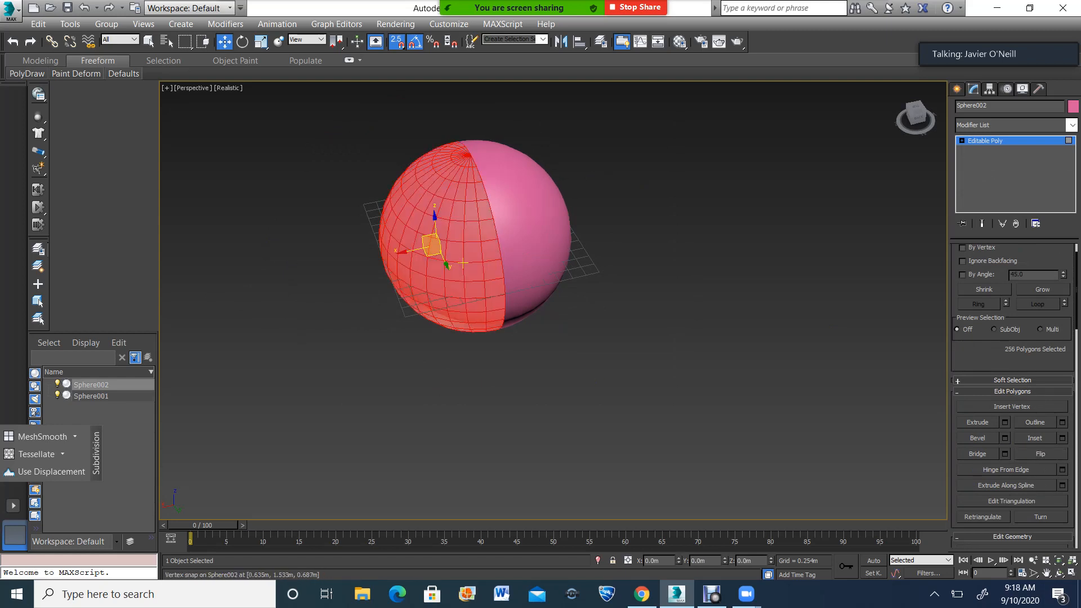
left_click(1040, 454)
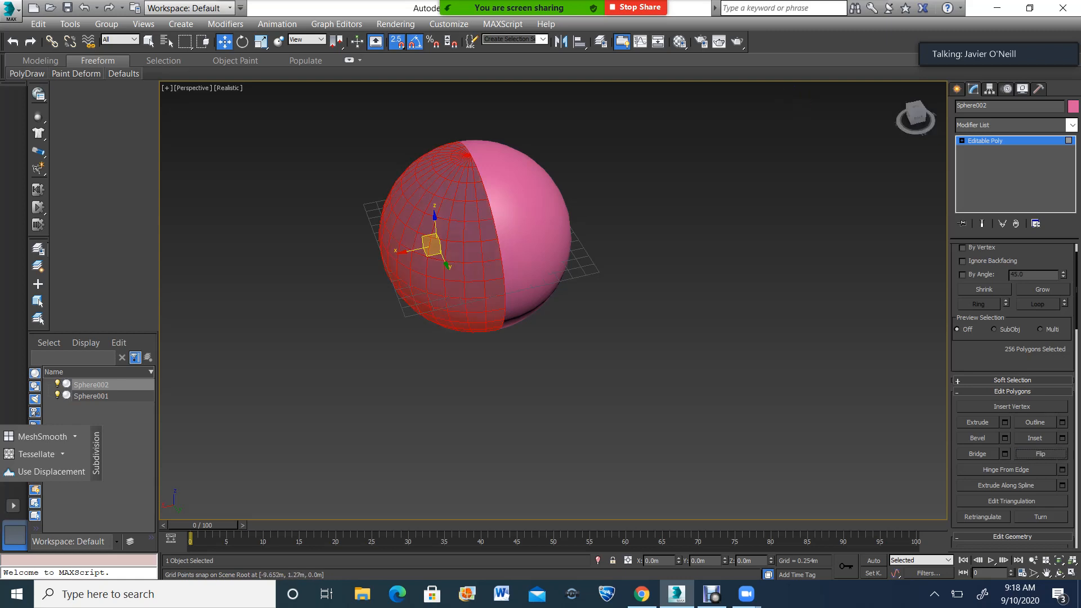
left_click(985, 141)
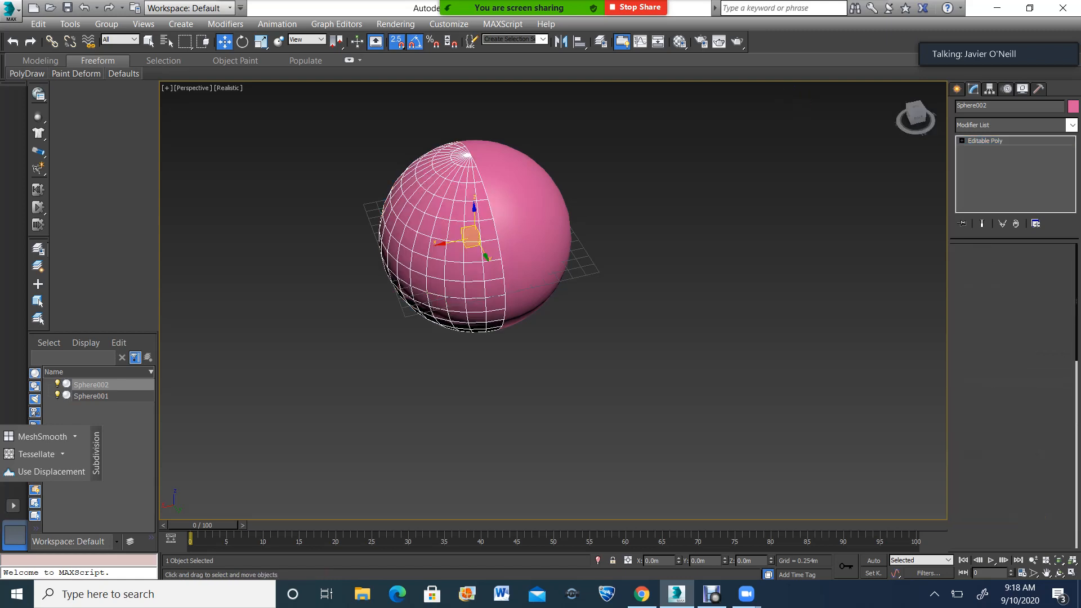
left_click(738, 41)
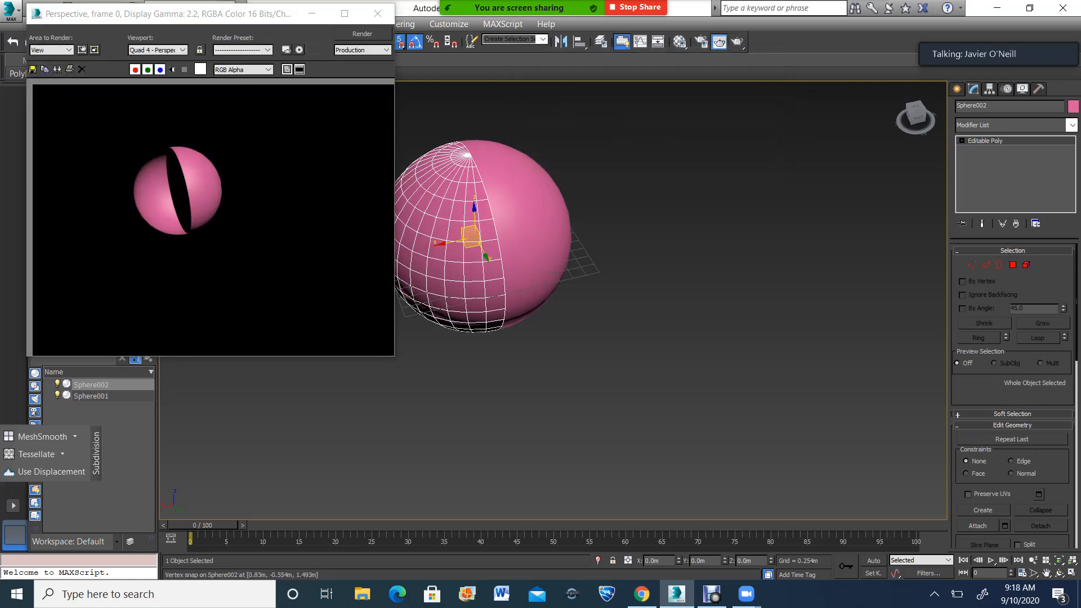
left_click(378, 13)
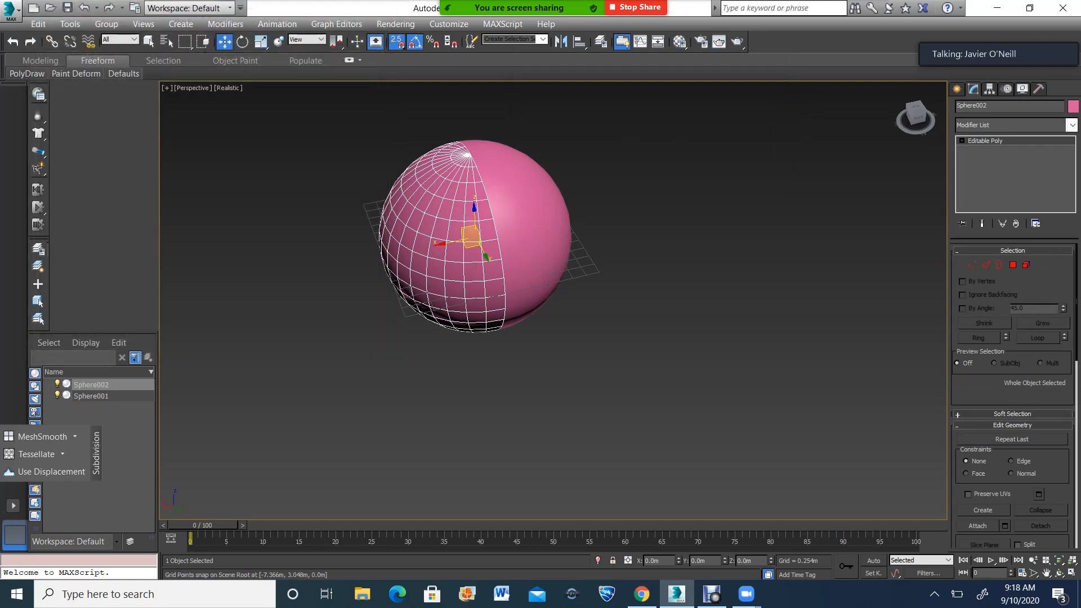
Apply Reset XForm to the mirrored half sphere and collapse the XForm modifier into its Editable Poly.
left_click(1038, 89)
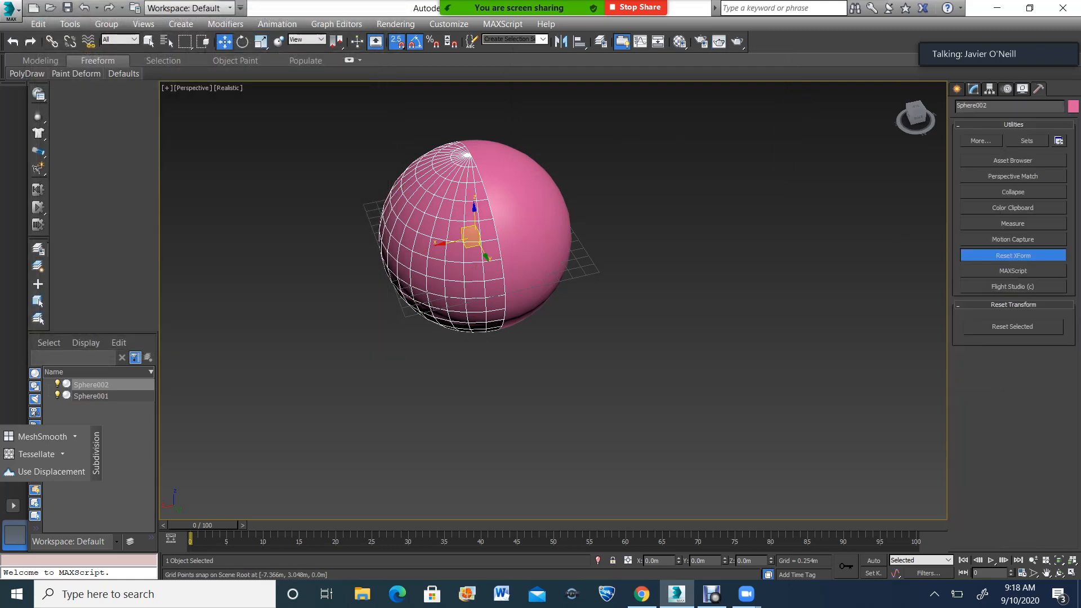
left_click(1012, 327)
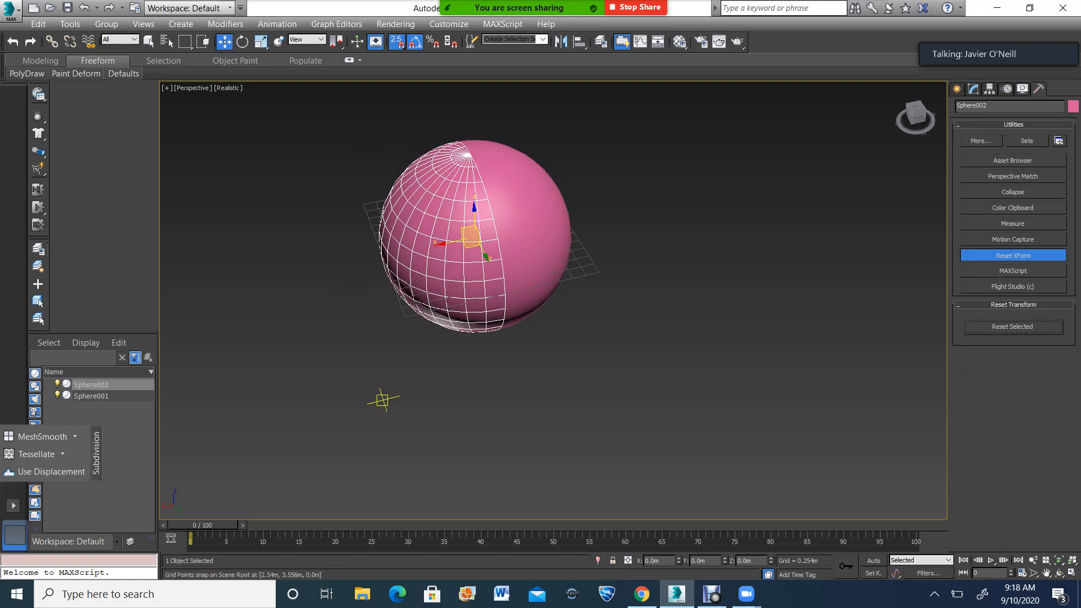
left_click(974, 89)
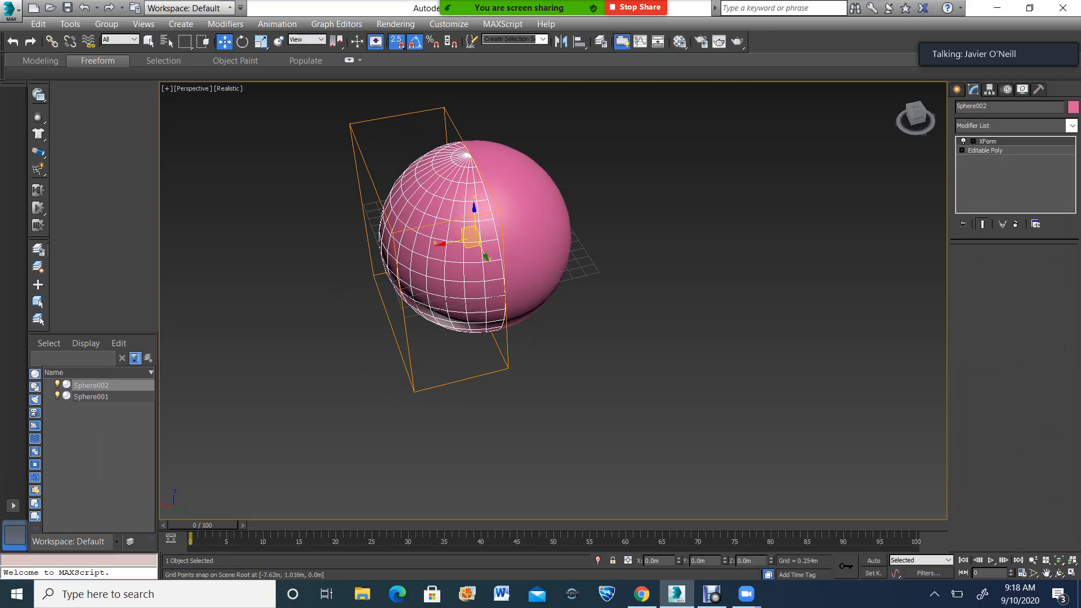
right_click(988, 141)
left_click(934, 250)
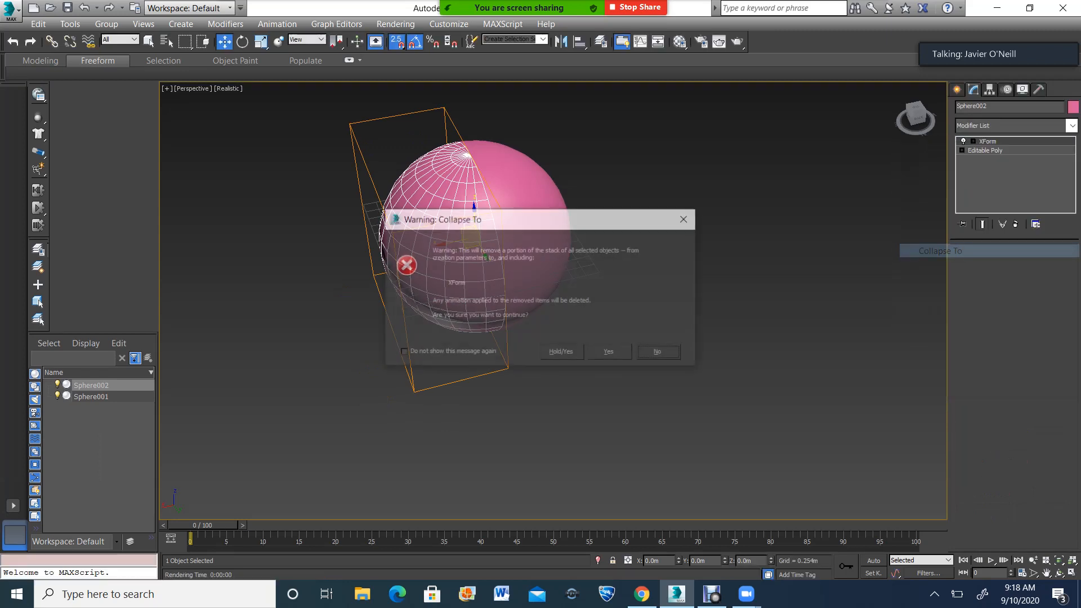
left_click(610, 352)
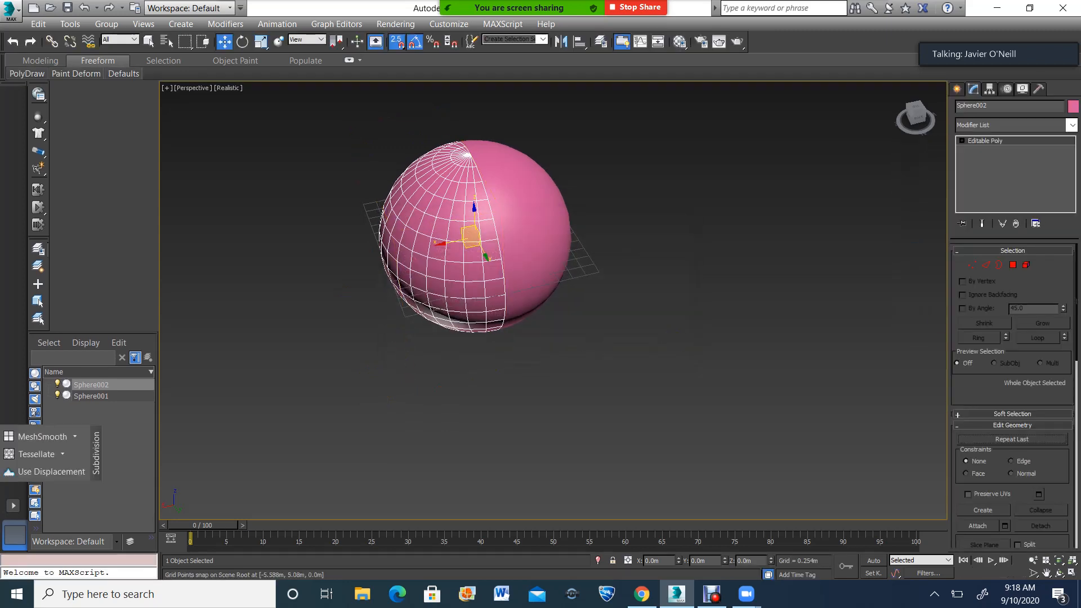
Flip the mirrored half sphere's selected polygons and flip them back to compare the face shading.
left_click(1013, 265)
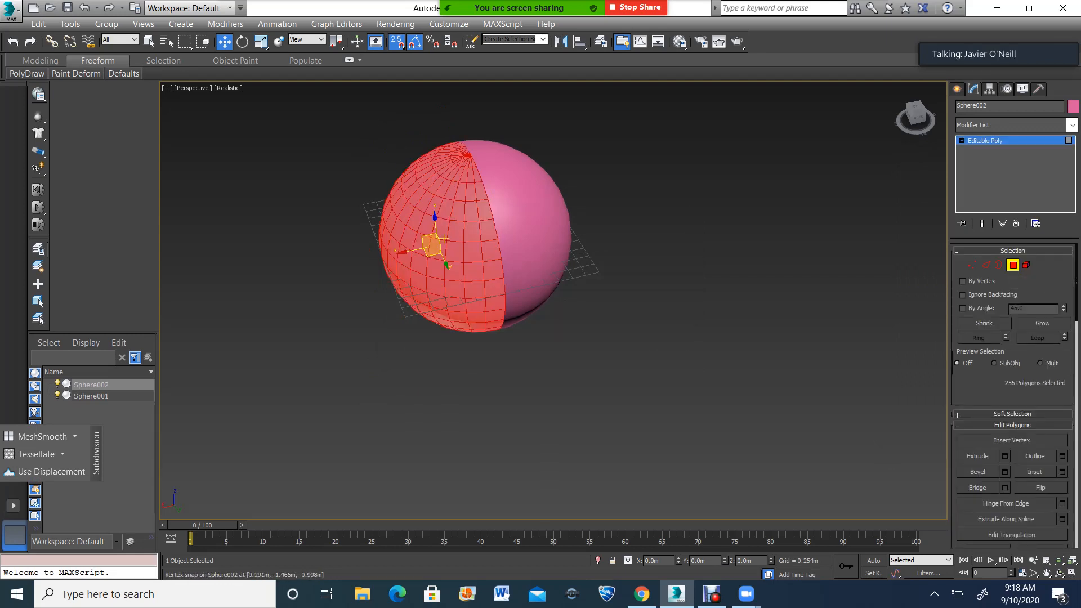
left_click(1041, 488)
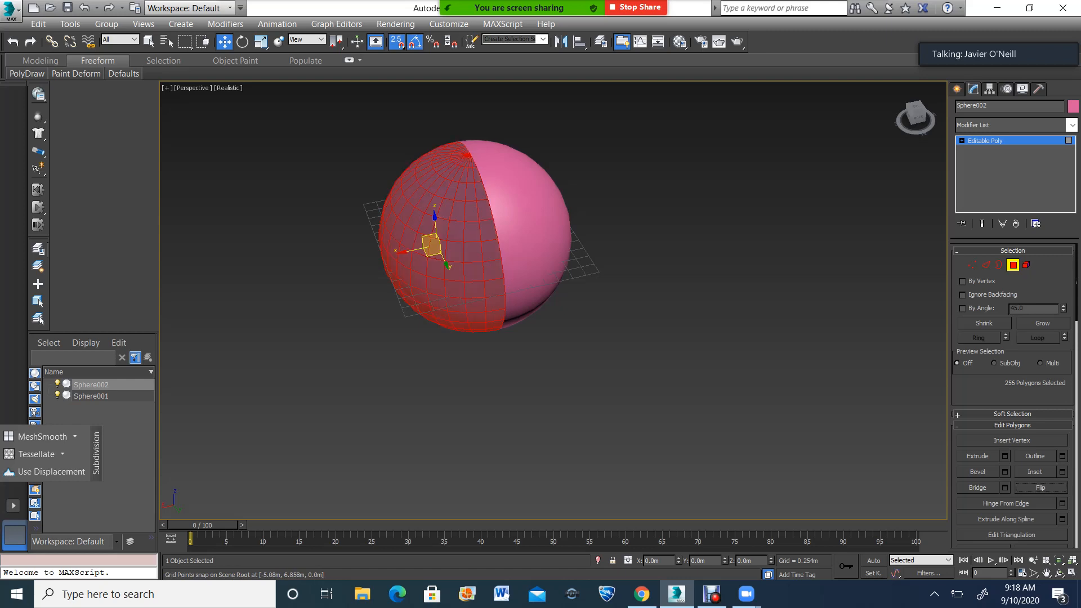
left_click(1041, 488)
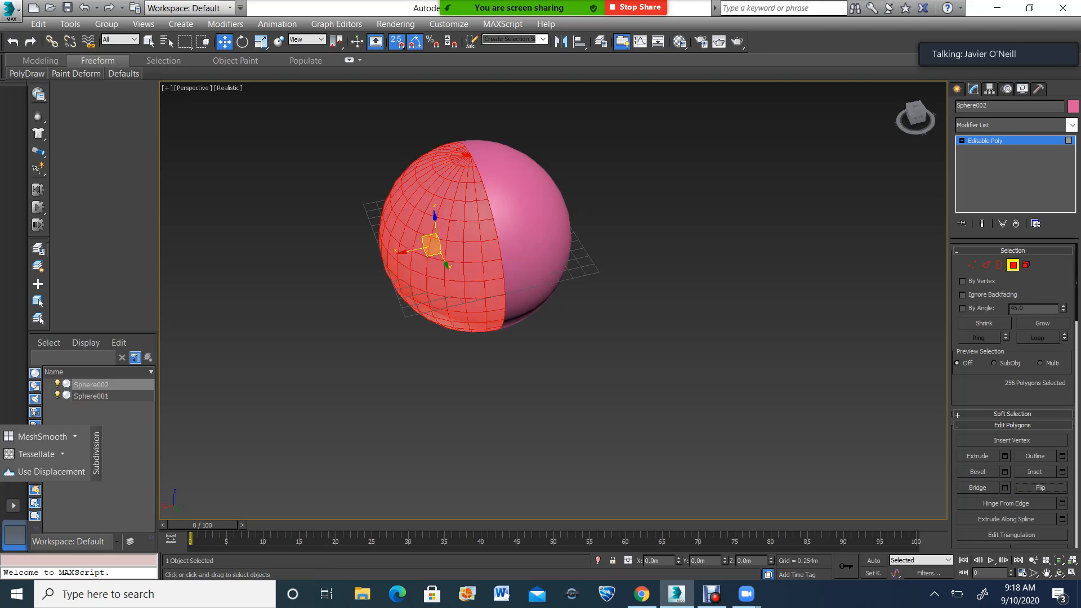
left_click(1013, 265)
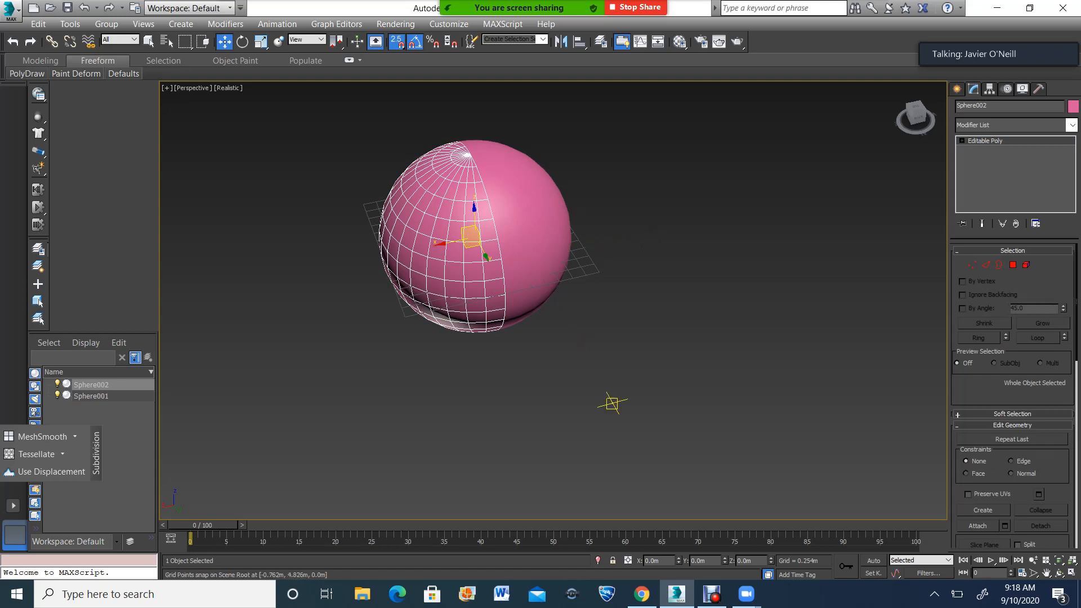
Attach the mirrored half sphere to the original half sphere.
left_click(558, 247)
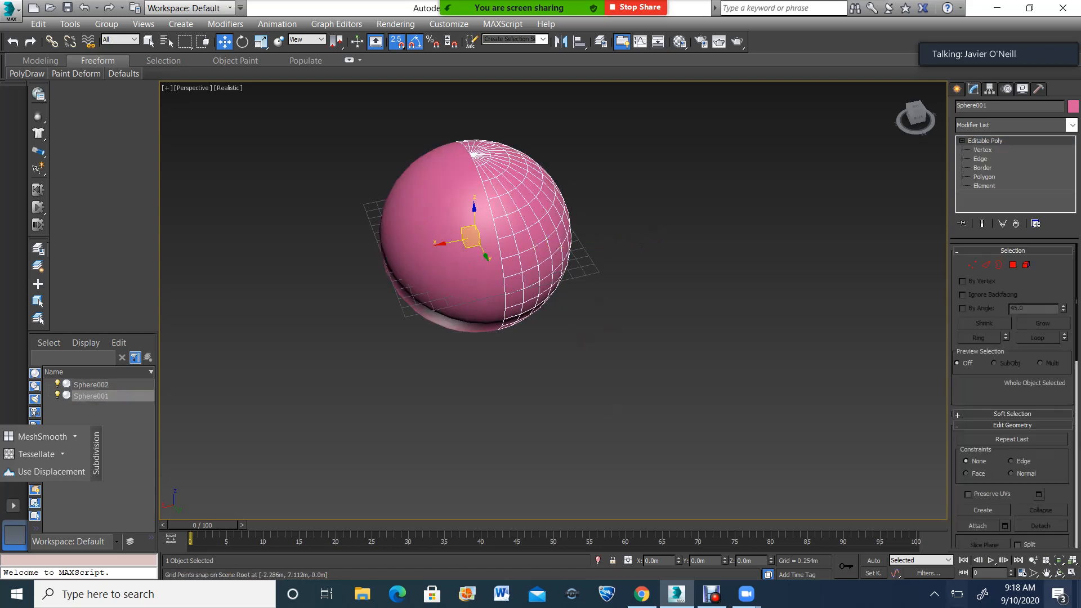
left_click(1059, 573)
left_click_drag(568, 298, 528, 308)
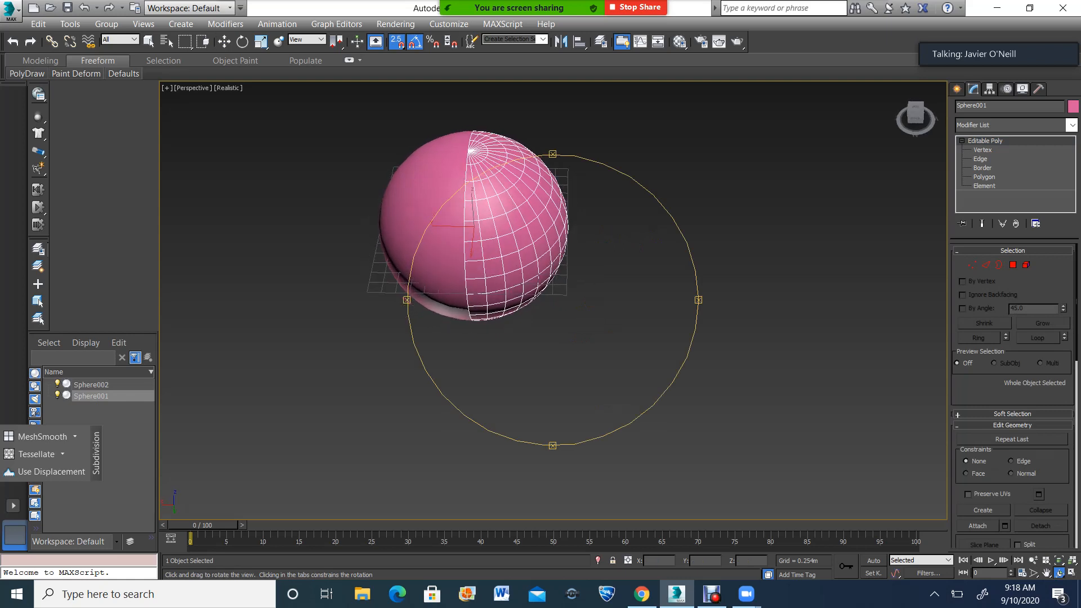
left_click(978, 526)
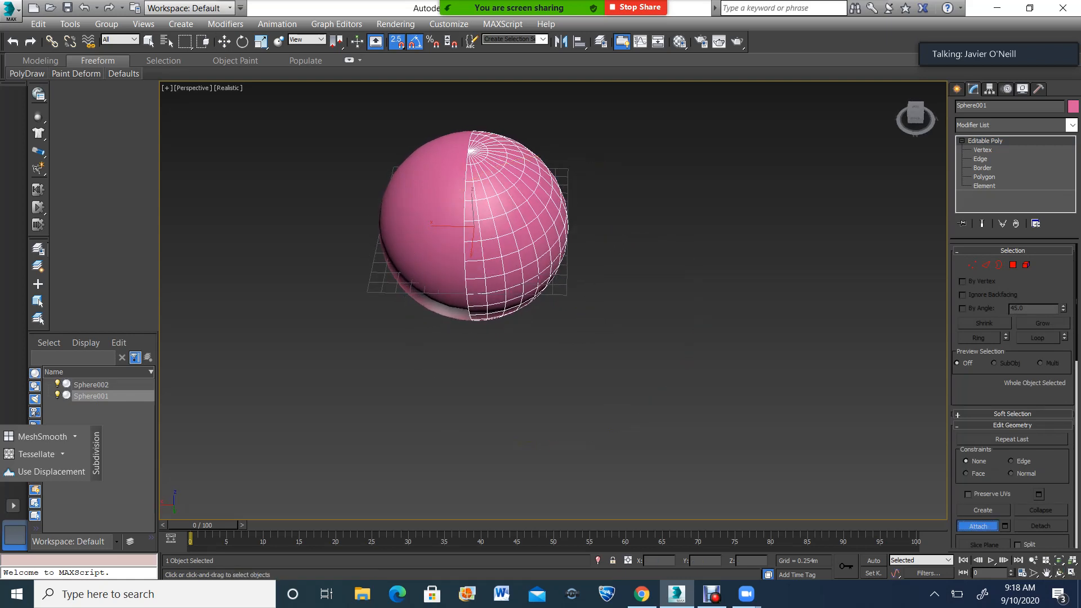
left_click(423, 219)
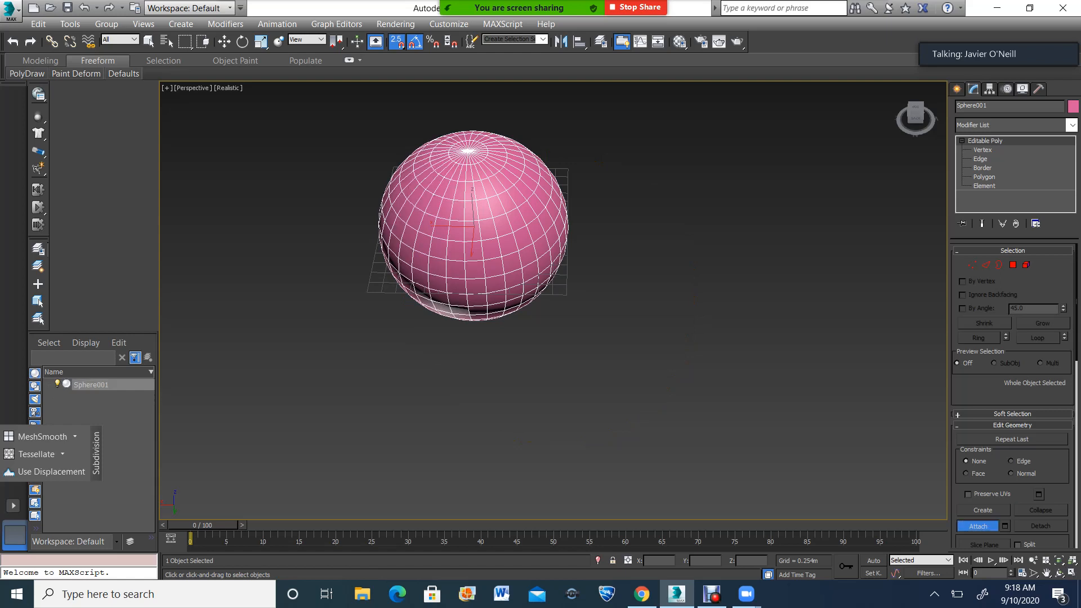
Select the open borders along the seam between the two attached halves at Border level.
key("1")
key("w")
scroll(450, 200, "up", 3)
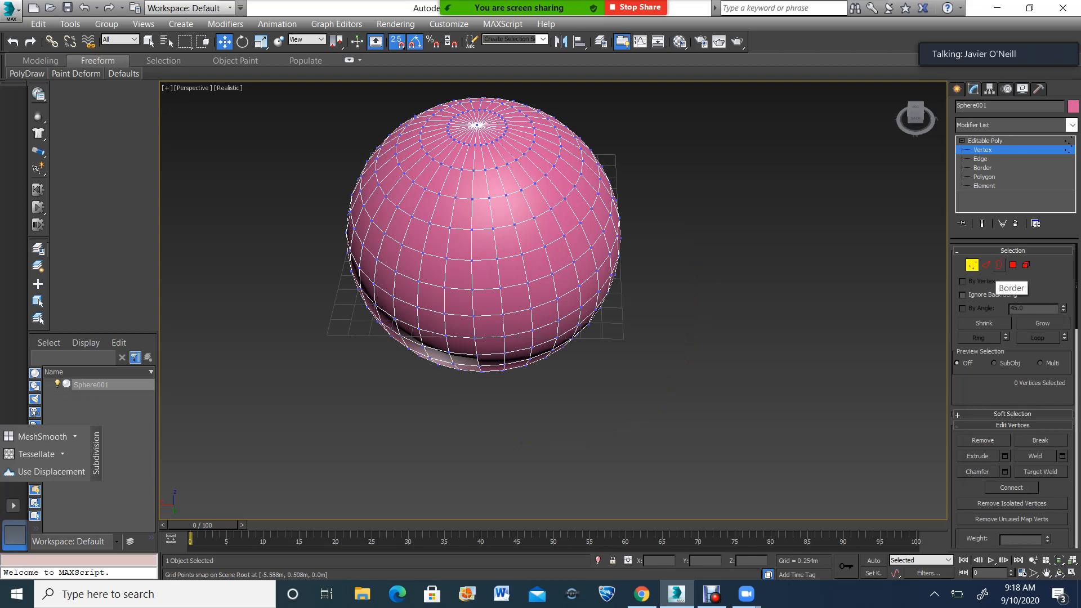
left_click(999, 265)
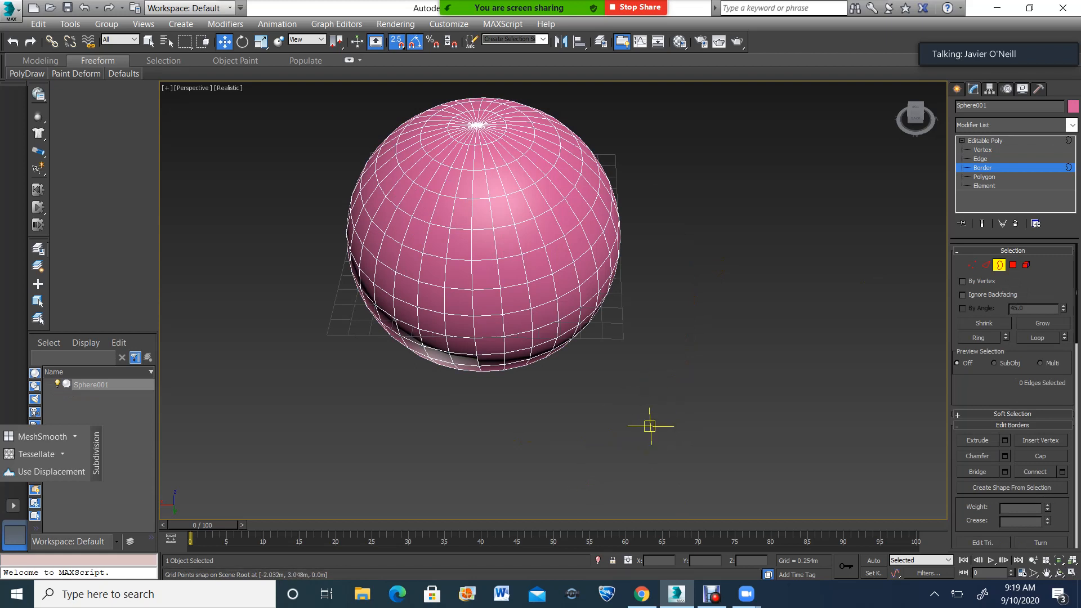
scroll(650, 426, "down", 3)
scroll(650, 425, "down", 2)
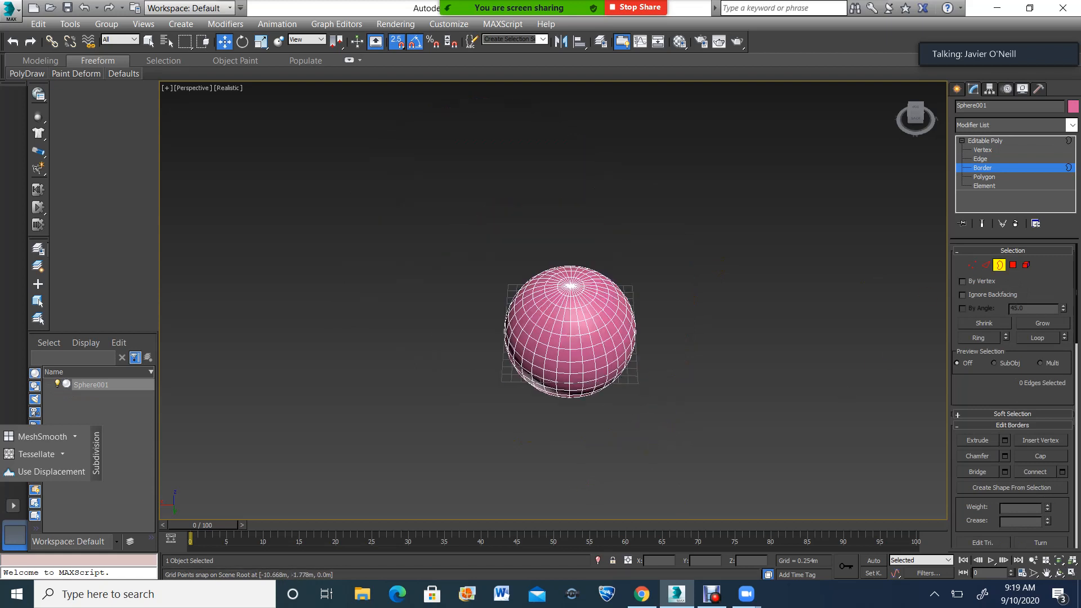
left_click_drag(372, 171, 779, 510)
scroll(671, 369, "up", 5)
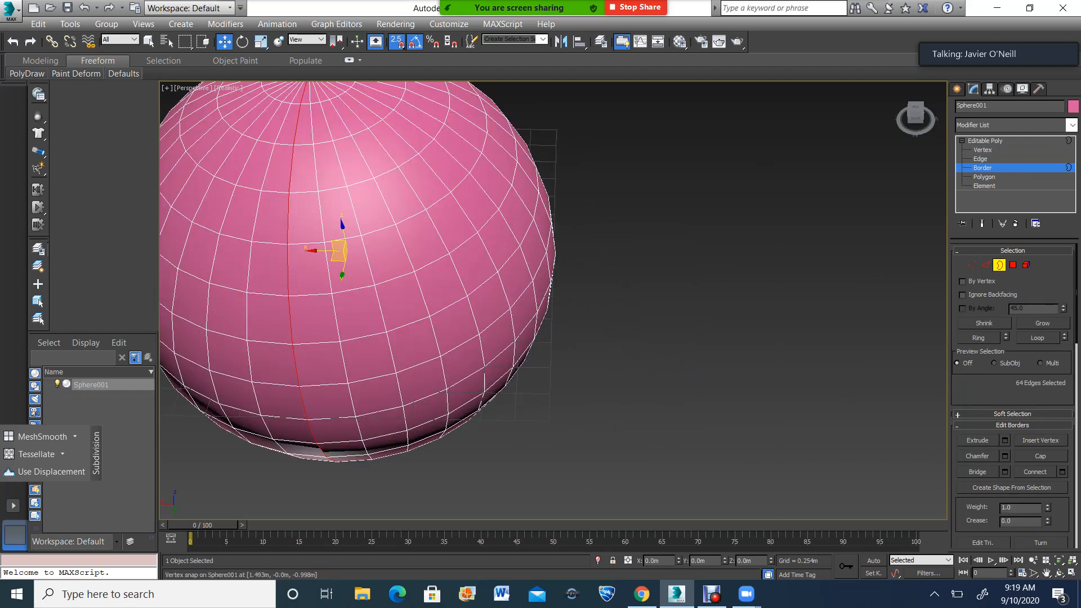
scroll(474, 451, "down", 2)
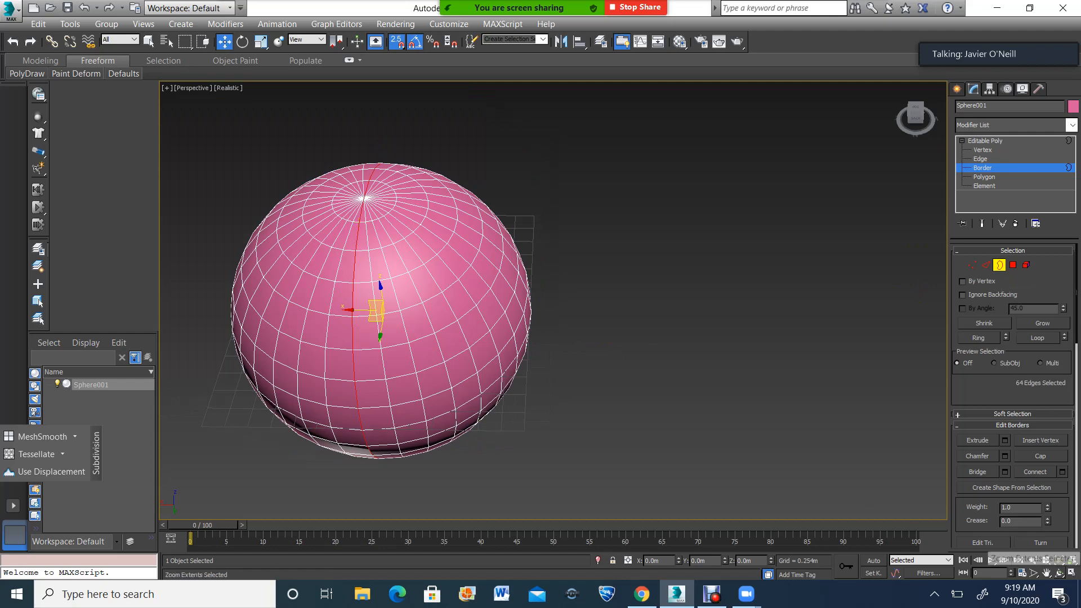
Select the vertices along the upper part of the seam, including the pole, in the Top view at Vertex level.
left_click(1059, 573)
left_click(1071, 573)
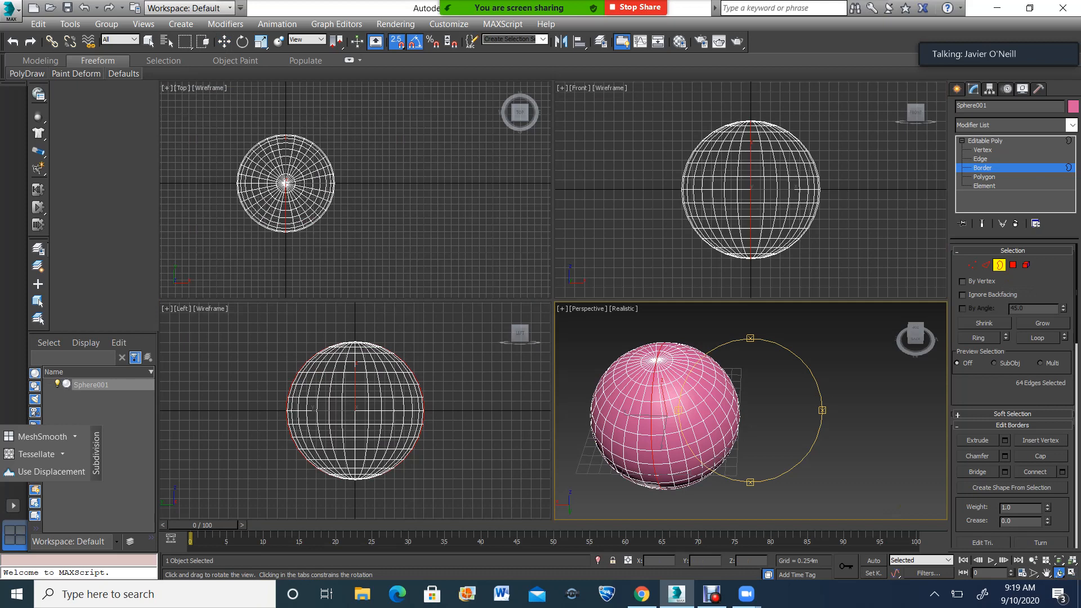
scroll(1012, 394, "down", 10)
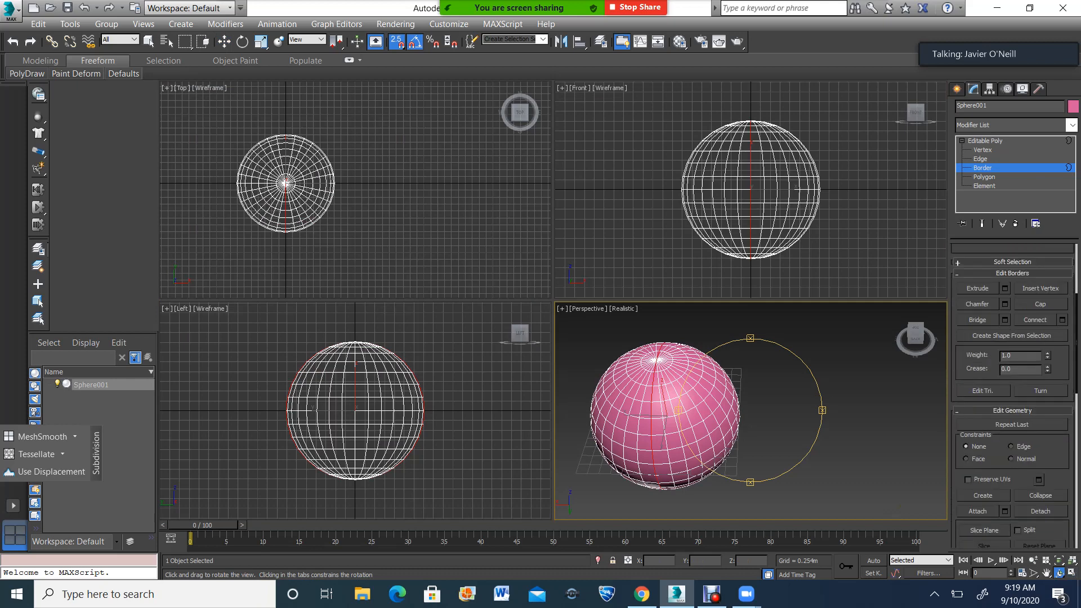
scroll(226, 237, "up", 2)
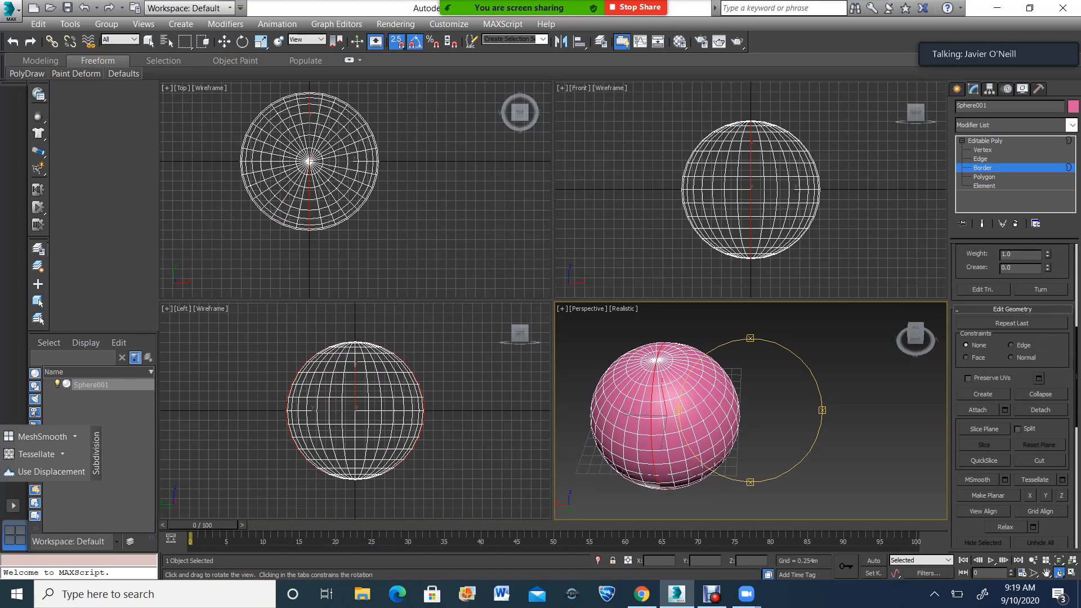
left_click(1046, 572)
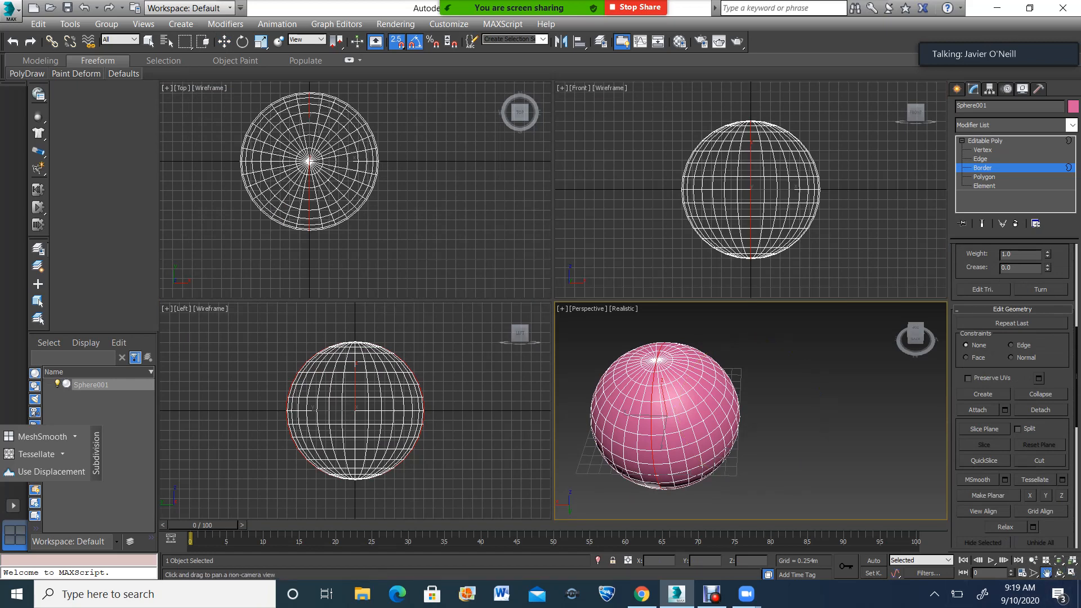
left_click_drag(309, 162, 292, 179)
key("alt+w")
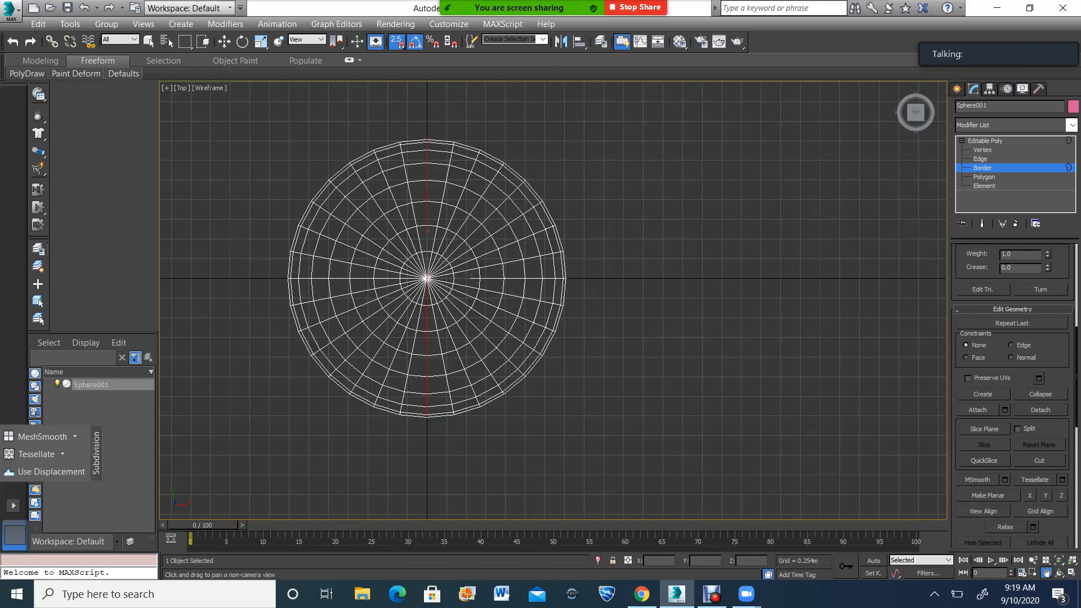
key("1")
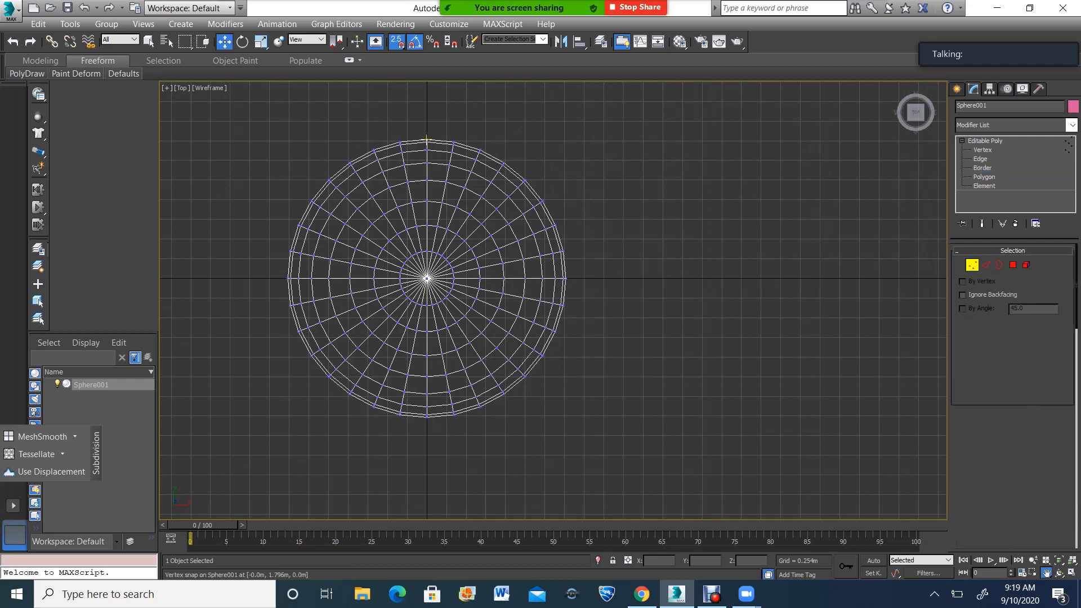
key("w")
left_click_drag(426, 248, 440, 271)
scroll(427, 249, "up", 5)
scroll(441, 272, "down", 3)
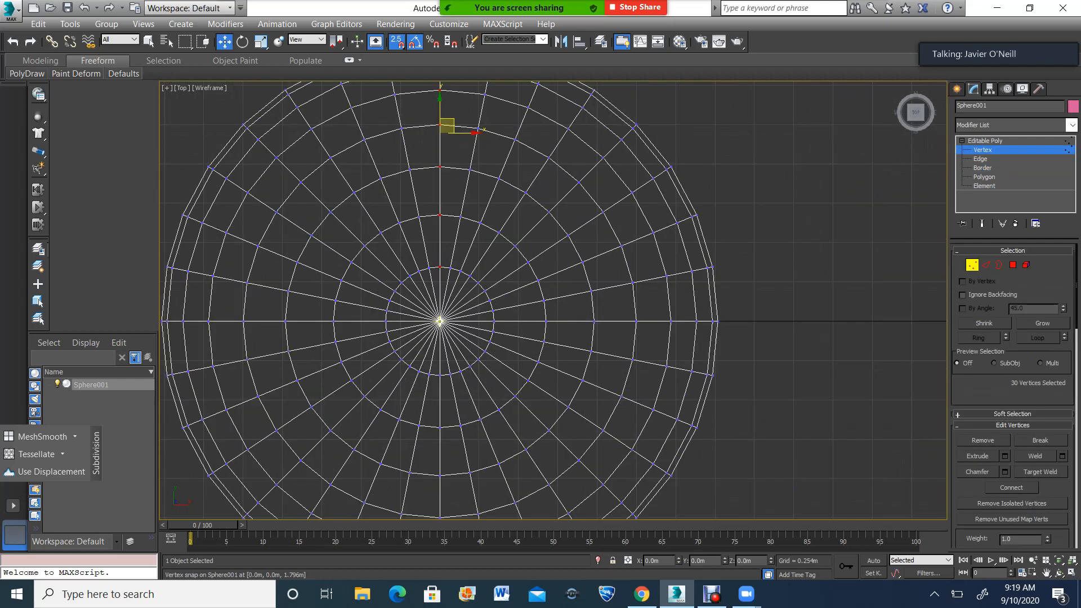
scroll(440, 314, "up", 3)
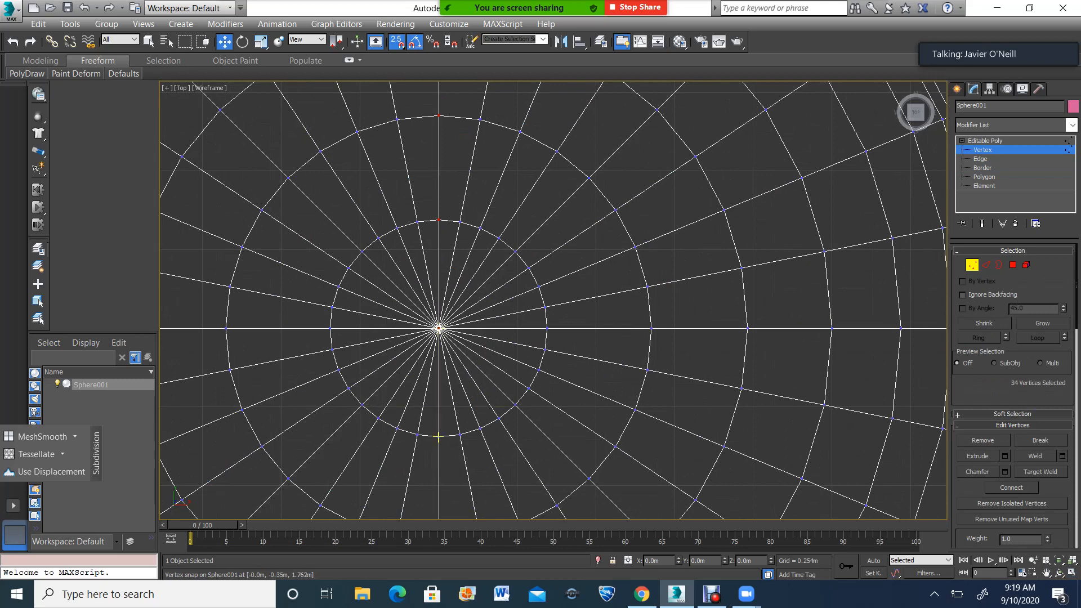
Add the vertices along the lower part of the seam to the selection in the Top view.
left_click_drag(437, 431, 455, 340, "ctrl")
scroll(438, 410, "down", 6)
scroll(430, 502, "up", 5)
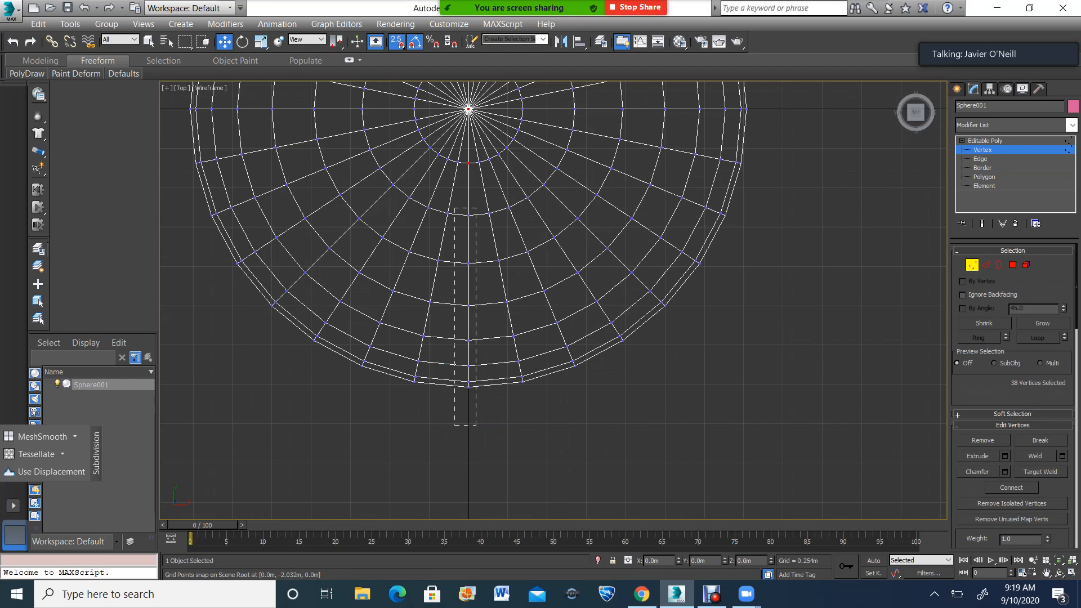
left_click_drag(455, 209, 455, 208, "ctrl")
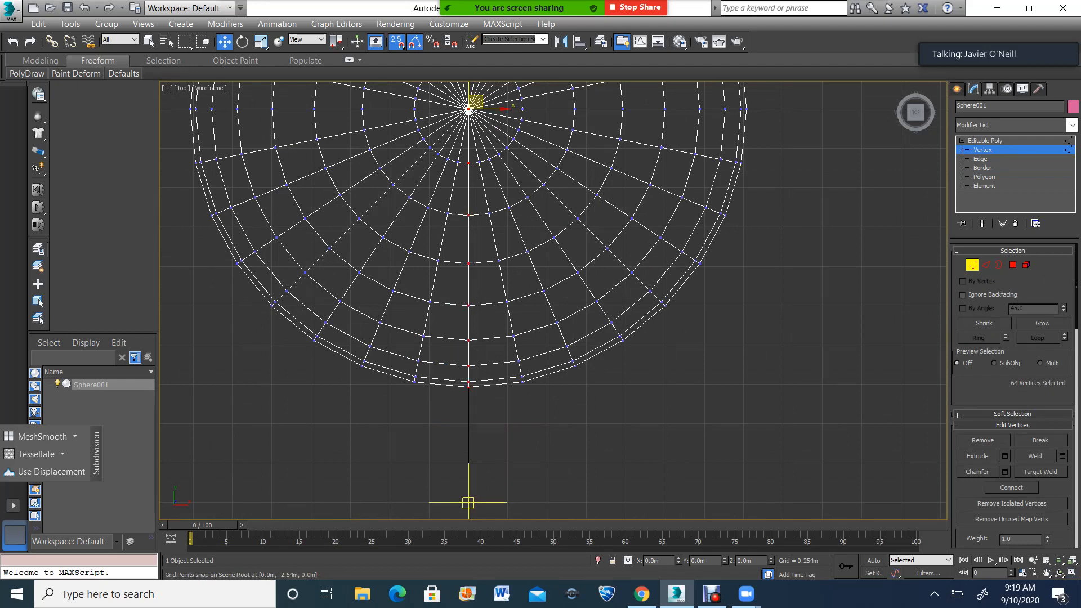
Examine the selected seam vertices around the sphere in the Perspective view.
left_click(1072, 573)
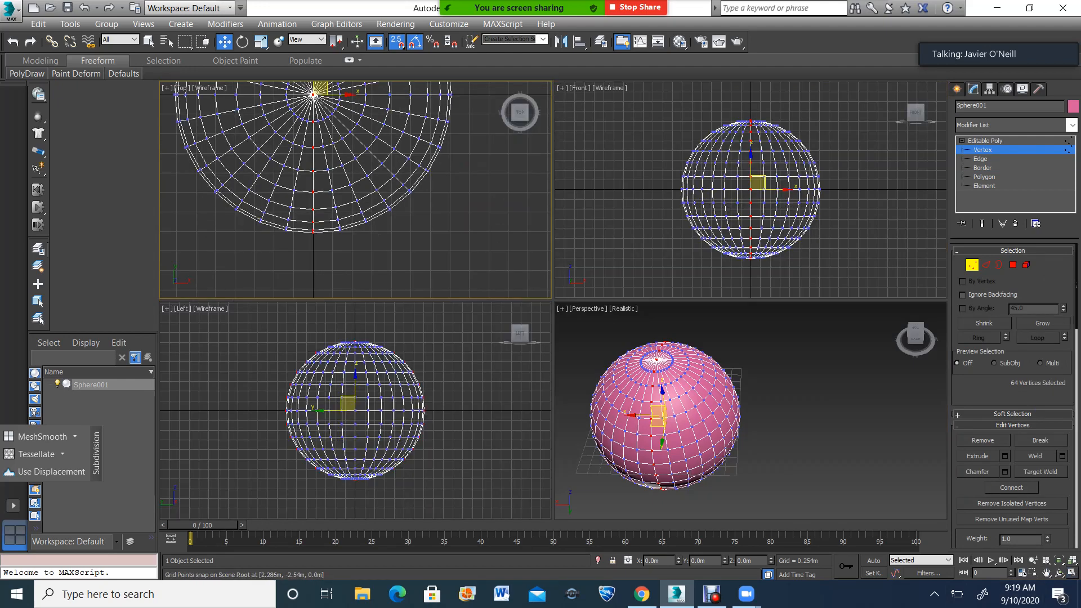
left_click(1072, 572)
left_click(1072, 572)
left_click(1059, 573)
left_click(743, 419)
middle_click_drag(743, 419, 821, 424)
scroll(821, 424, "down", 3)
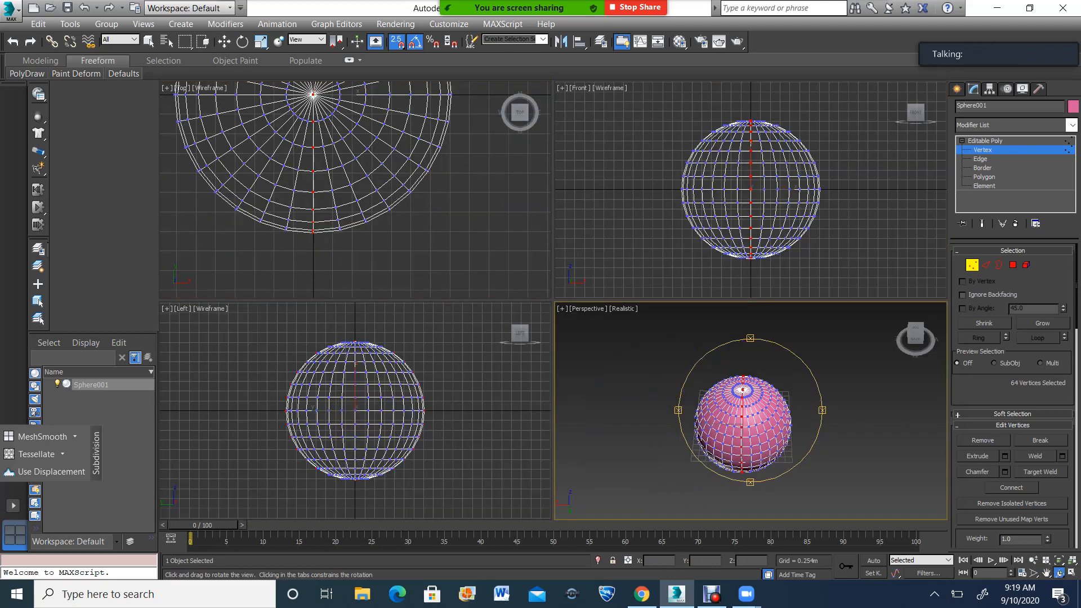
scroll(749, 422, "up", 3)
left_click_drag(748, 422, 757, 345)
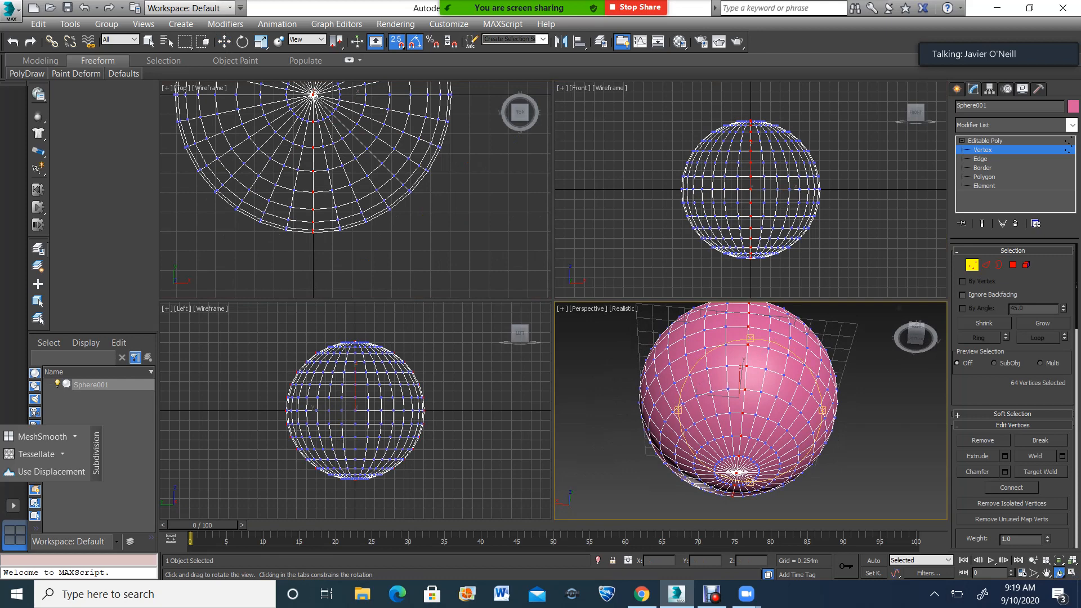
Preview a 0.378 m weld threshold on the selected seam vertices, and weld them with a threshold of 0.004 m.
left_click(1035, 456)
left_click(1062, 456)
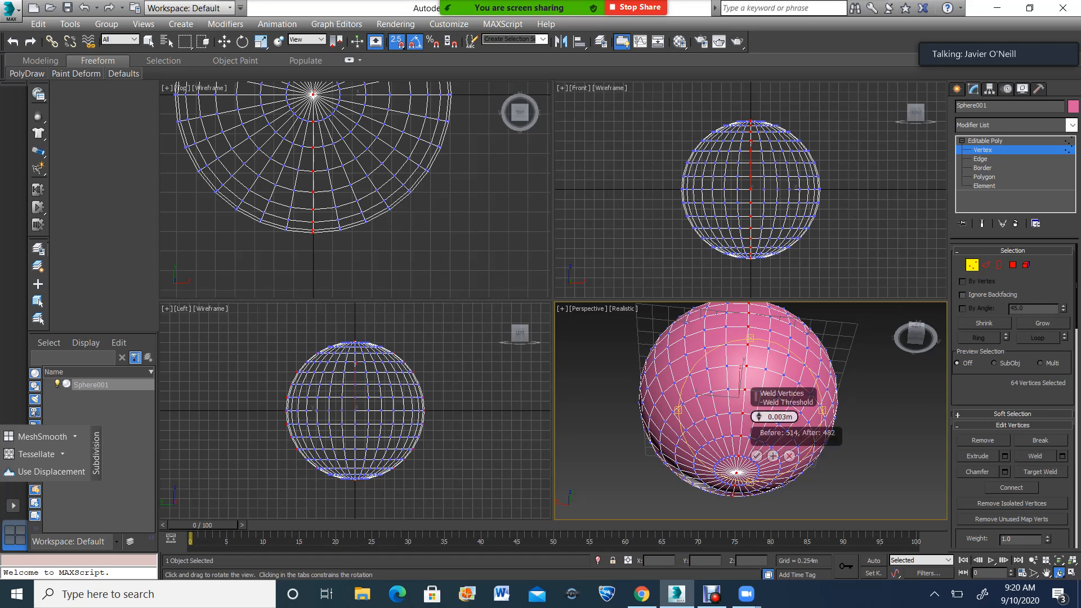
left_click_drag(759, 416, 759, 355)
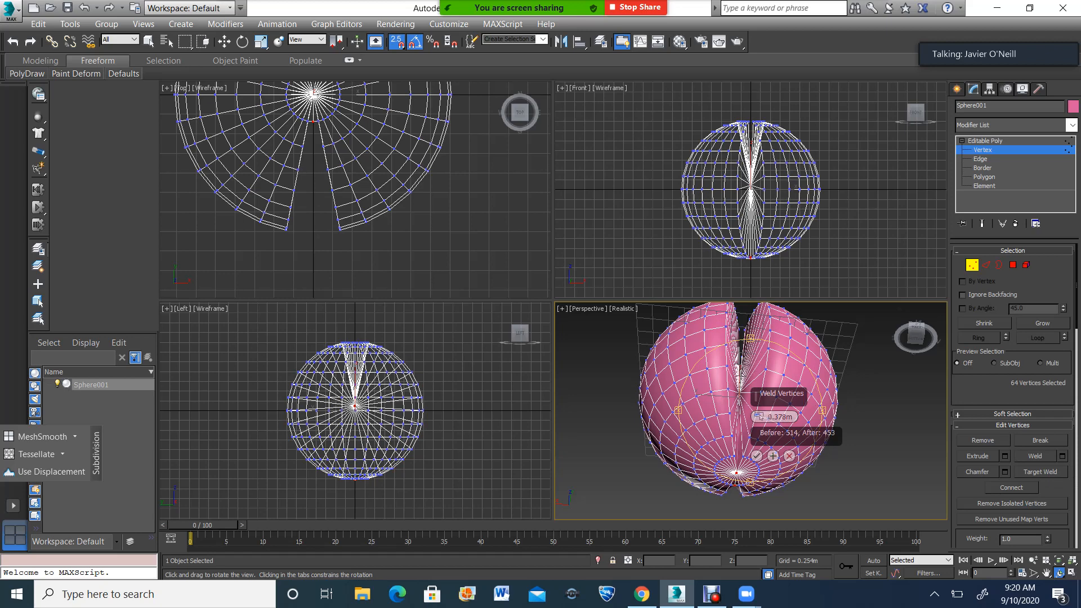
left_click(792, 417)
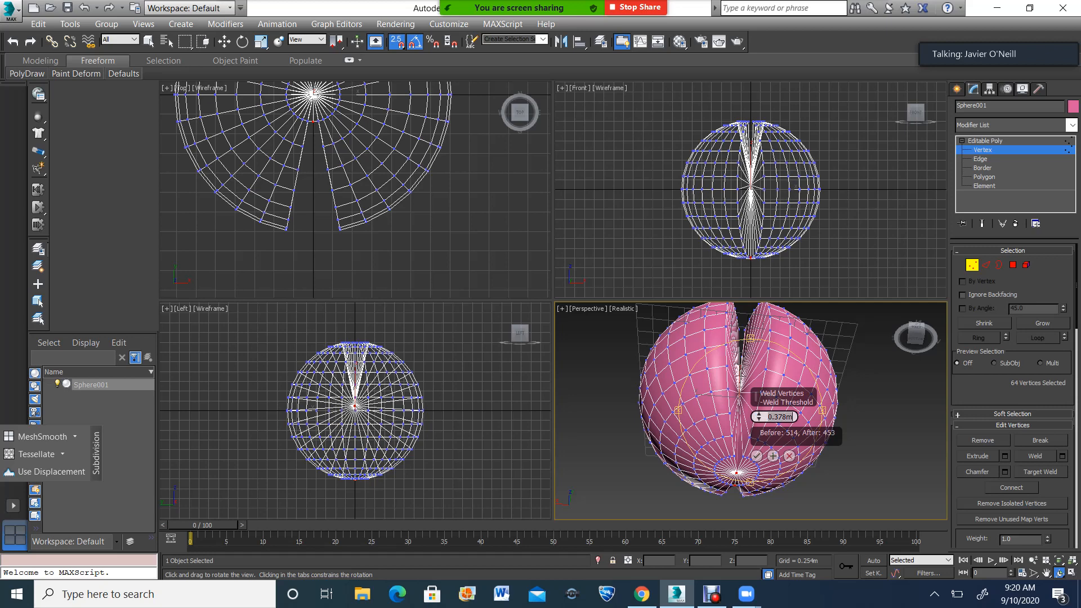
type(".004")
key("Return")
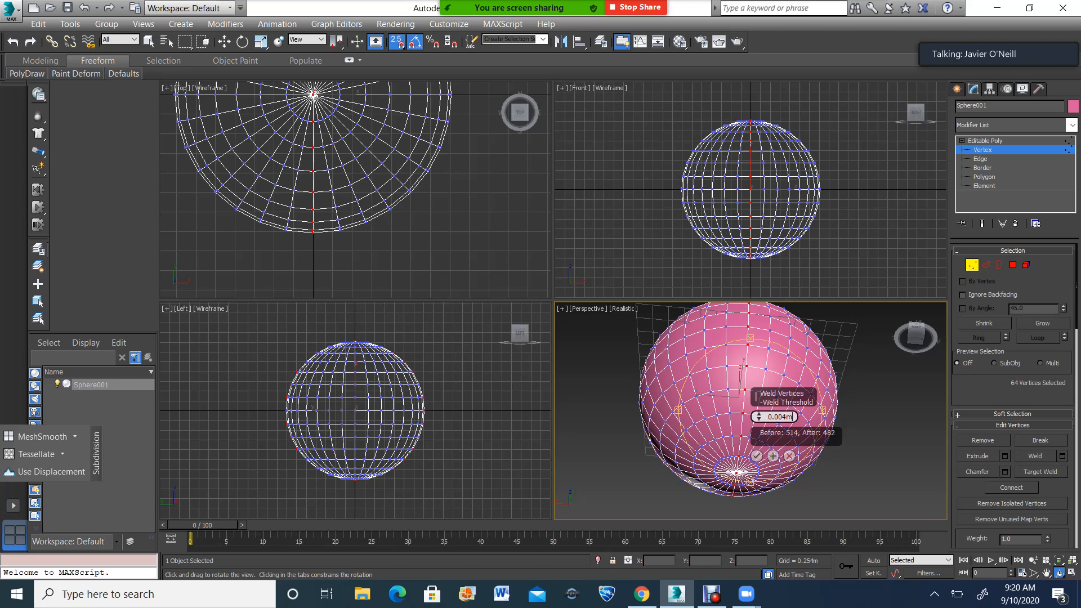
key("Return")
key("Return")
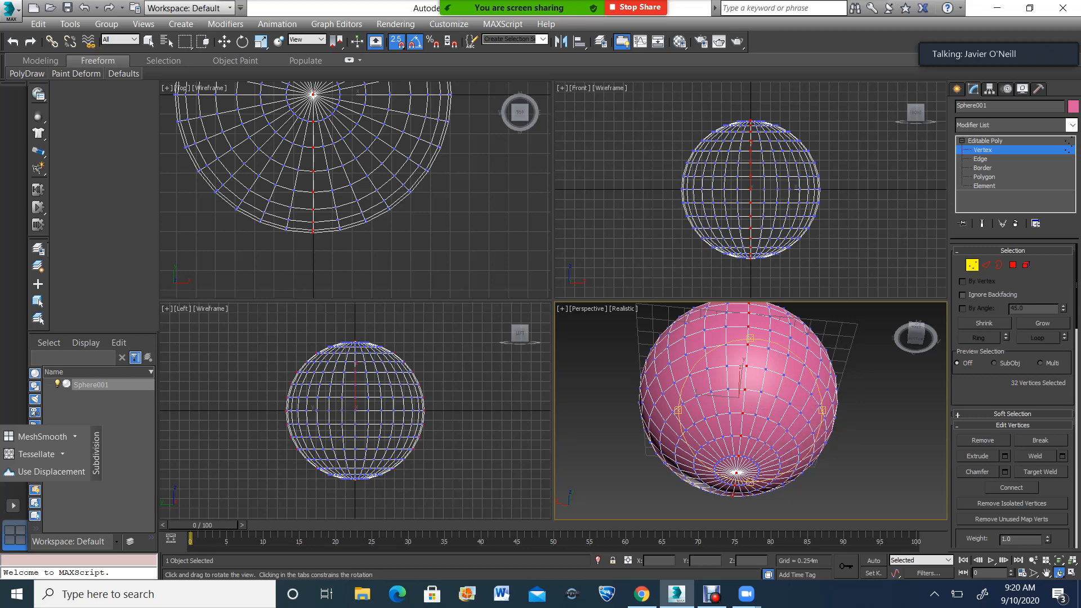
Check the welded sphere for open edges at Border level and return to the Editable Poly's top level.
key("3")
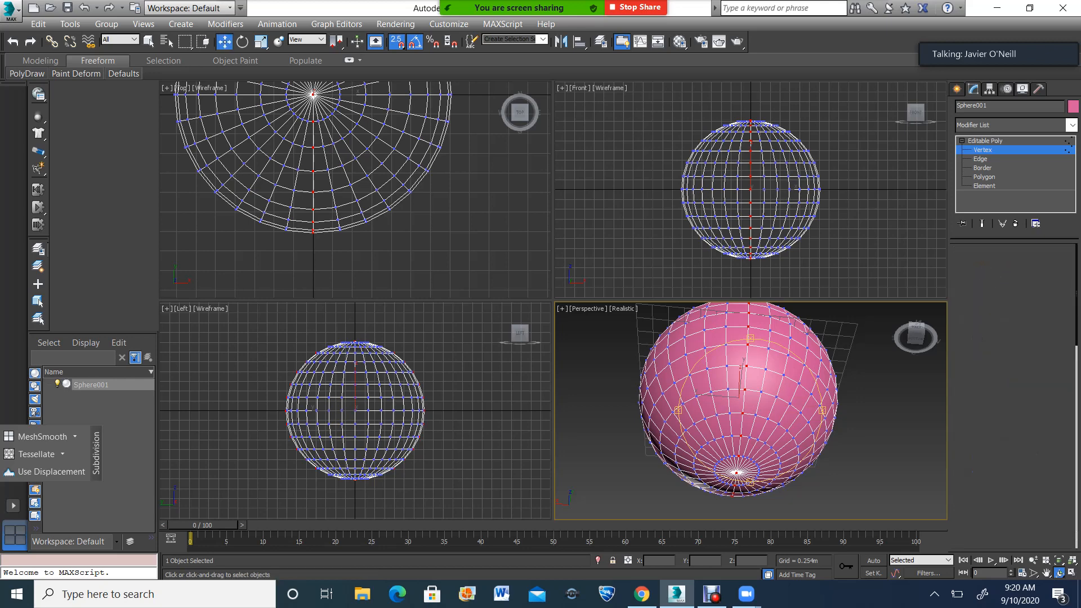
scroll(740, 400, "down", 4)
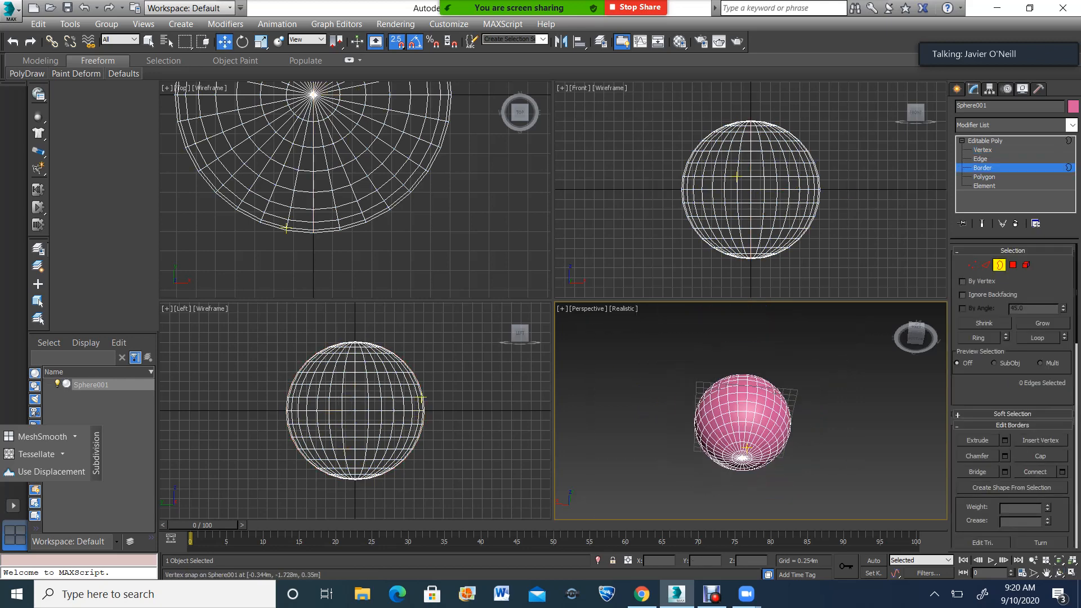
left_click(1072, 572)
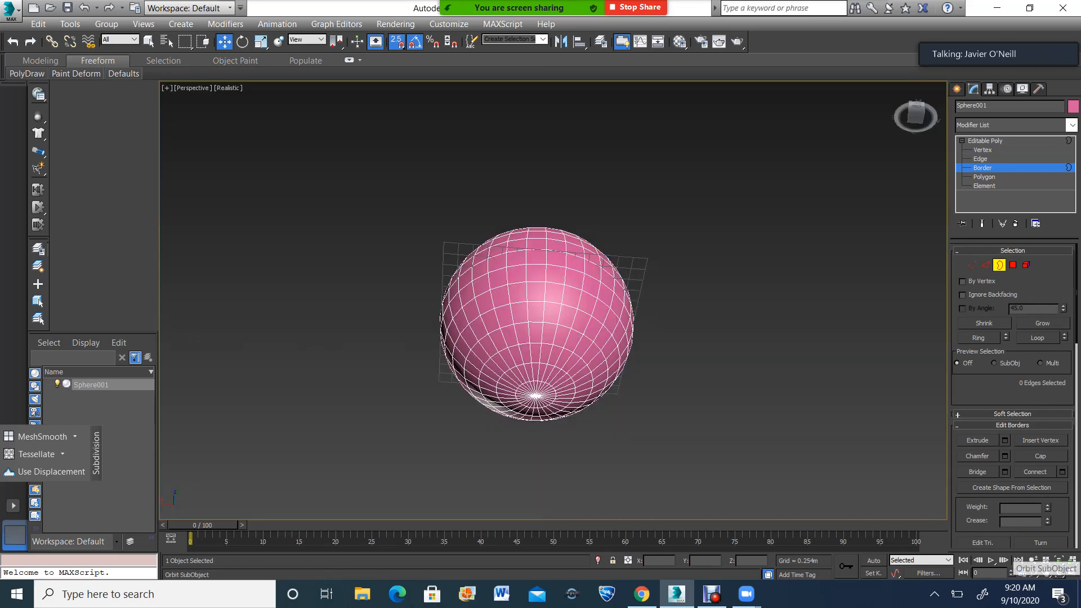
left_click(1059, 573)
left_click_drag(540, 270, 549, 310)
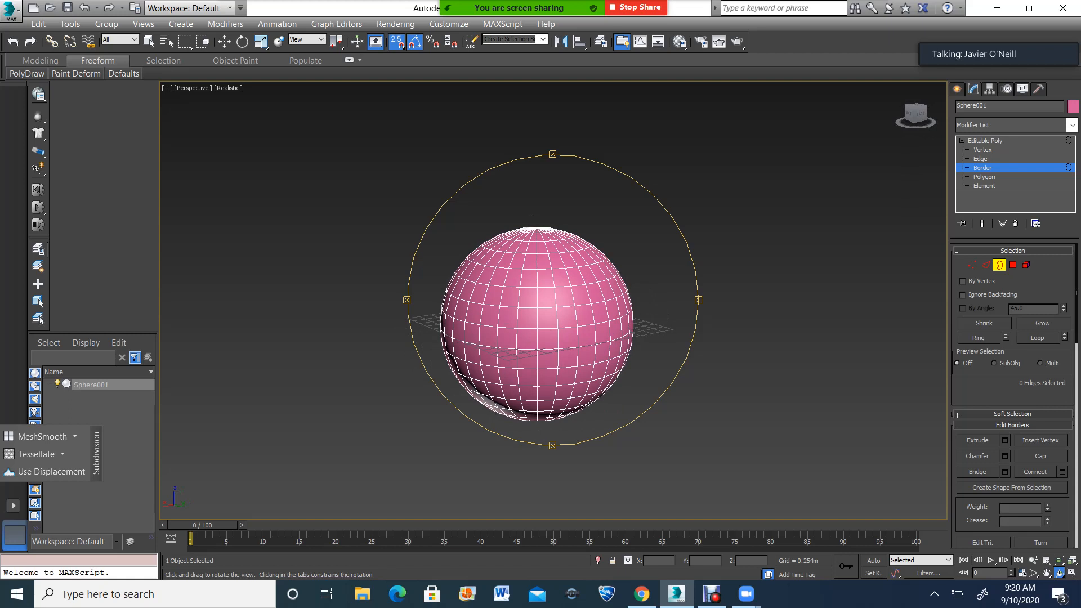
left_click(985, 141)
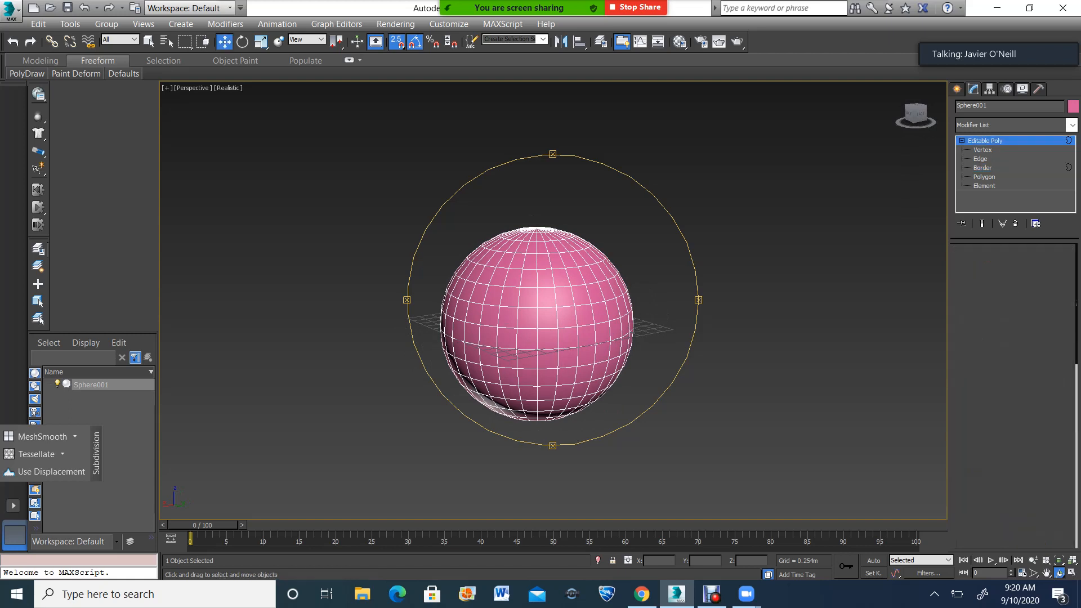
left_click(989, 89)
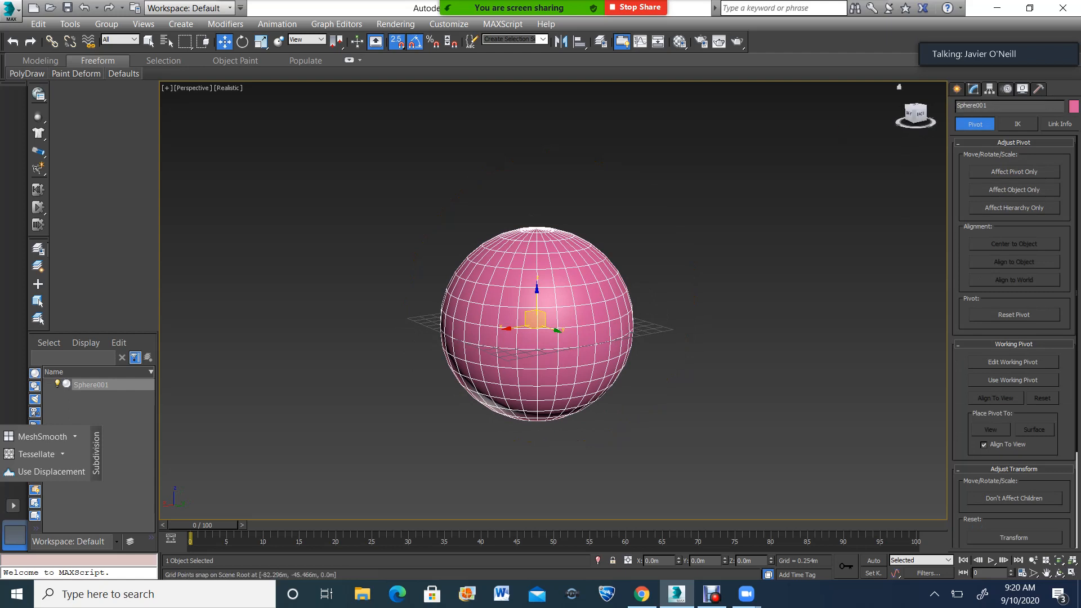
left_click(1022, 89)
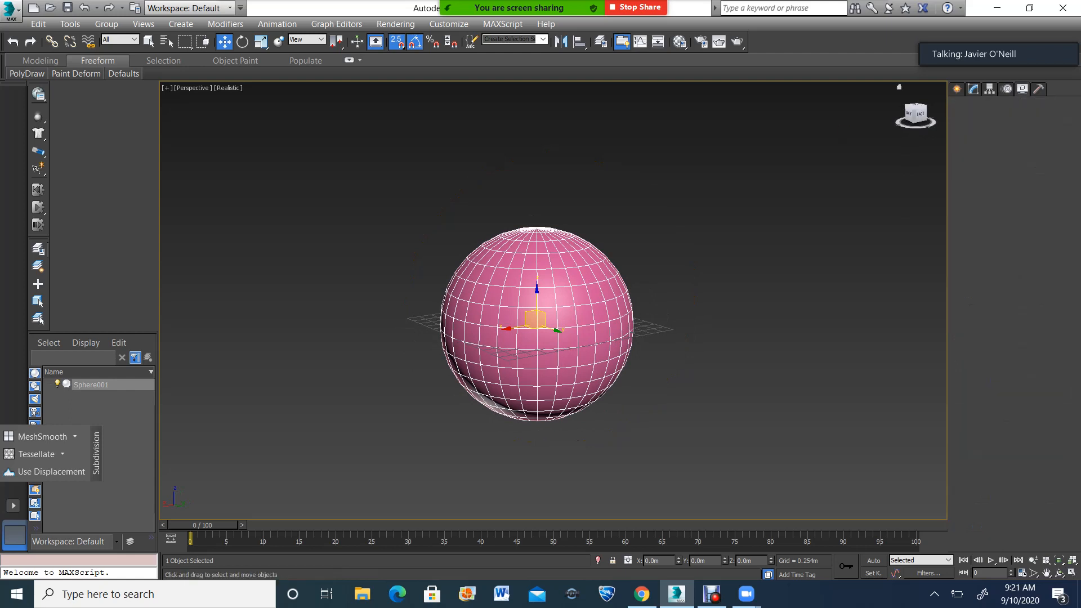
scroll(1012, 332, "up", 1)
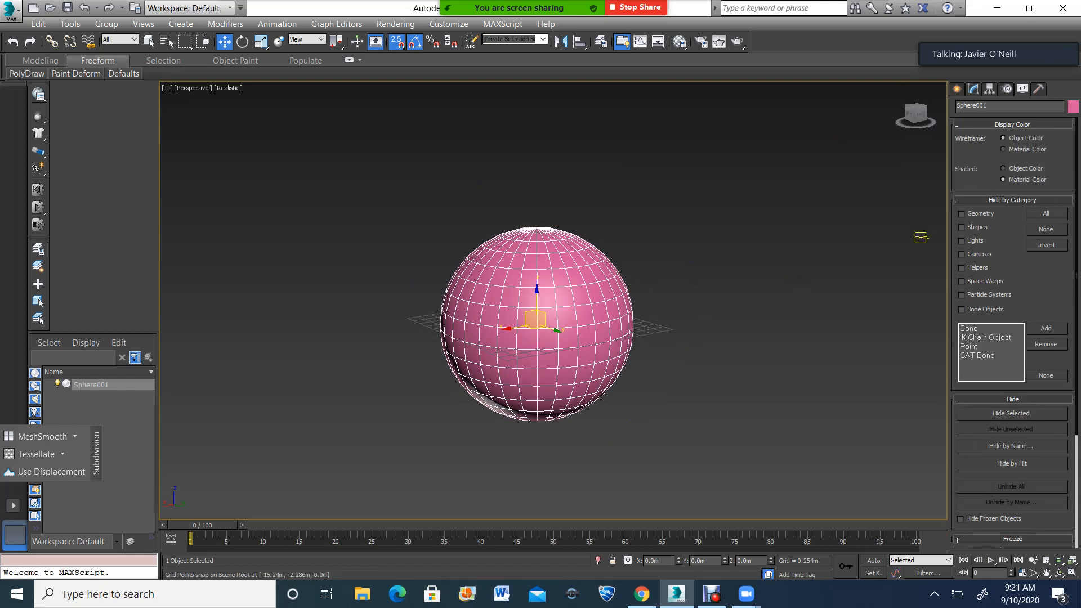
left_click(957, 89)
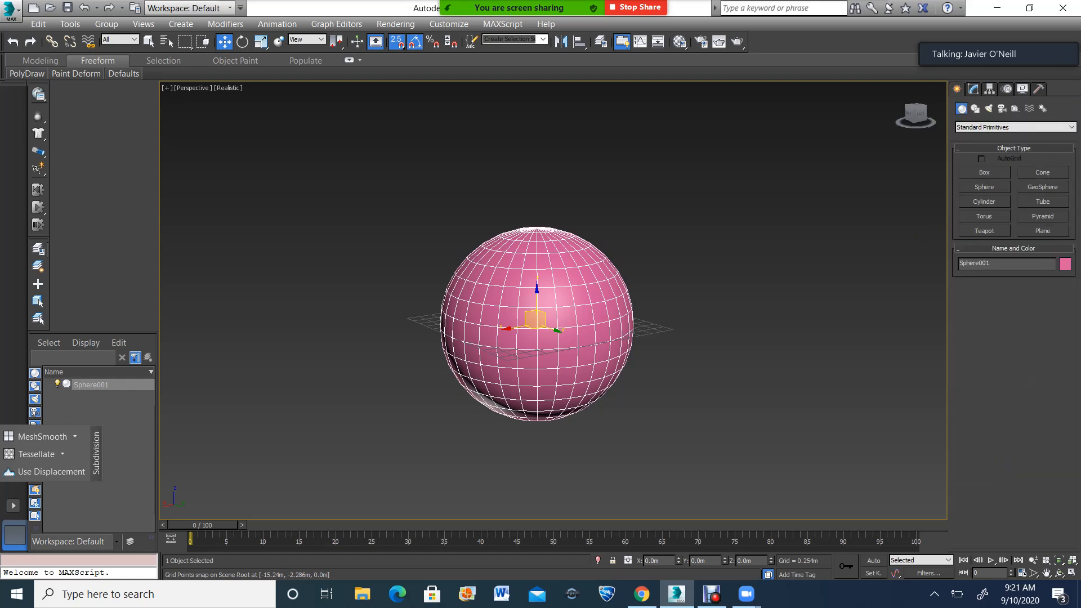
left_click(988, 108)
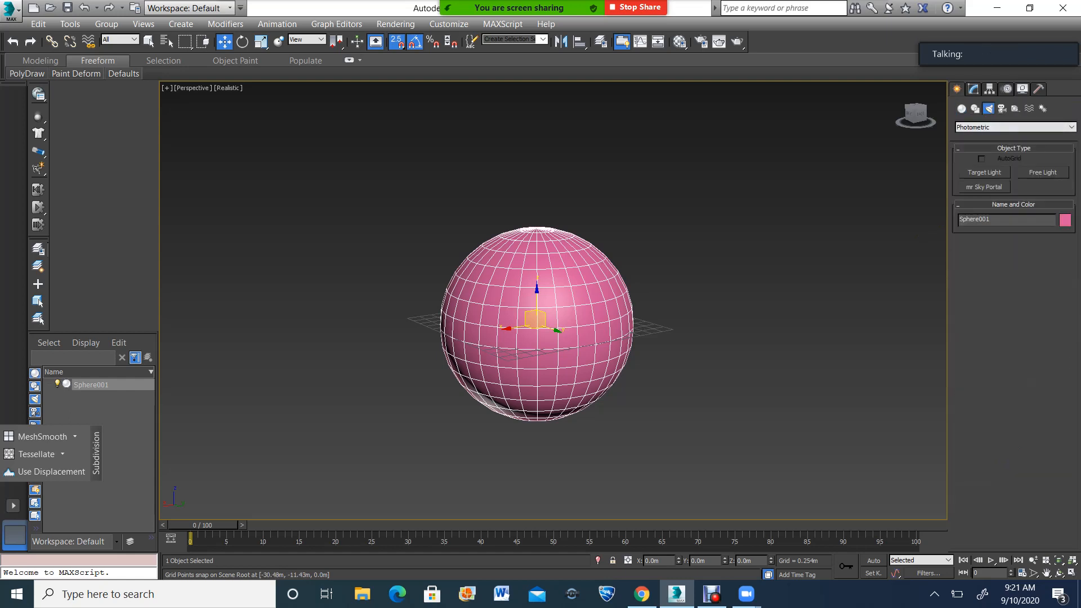
Hide the Geometry category and show it again, clear Helpers from the hidden categories, and reselect the sphere.
left_click(1023, 89)
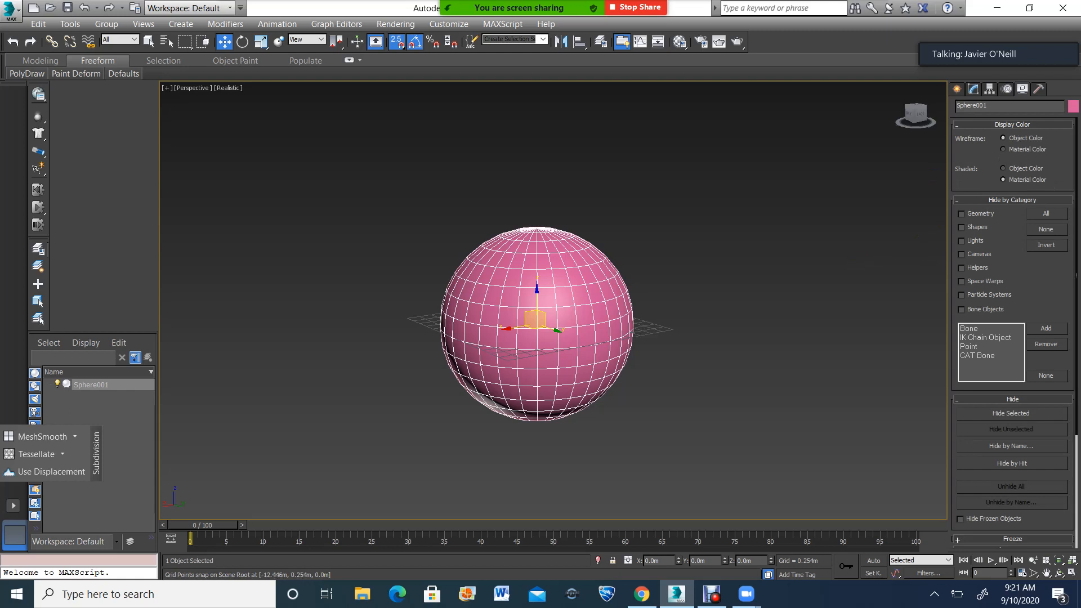
left_click(961, 214)
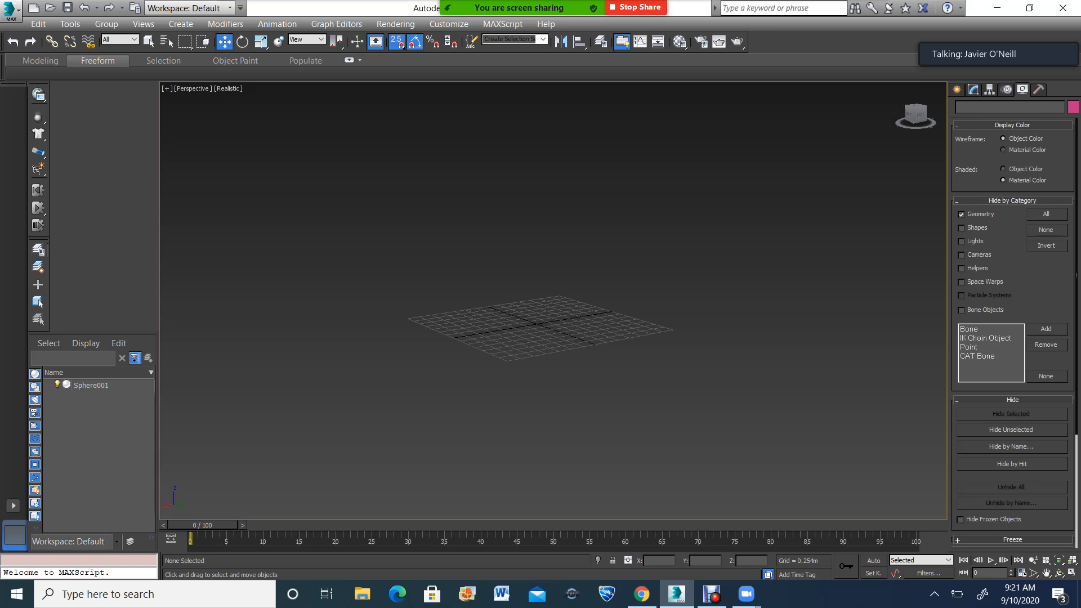
left_click(961, 214)
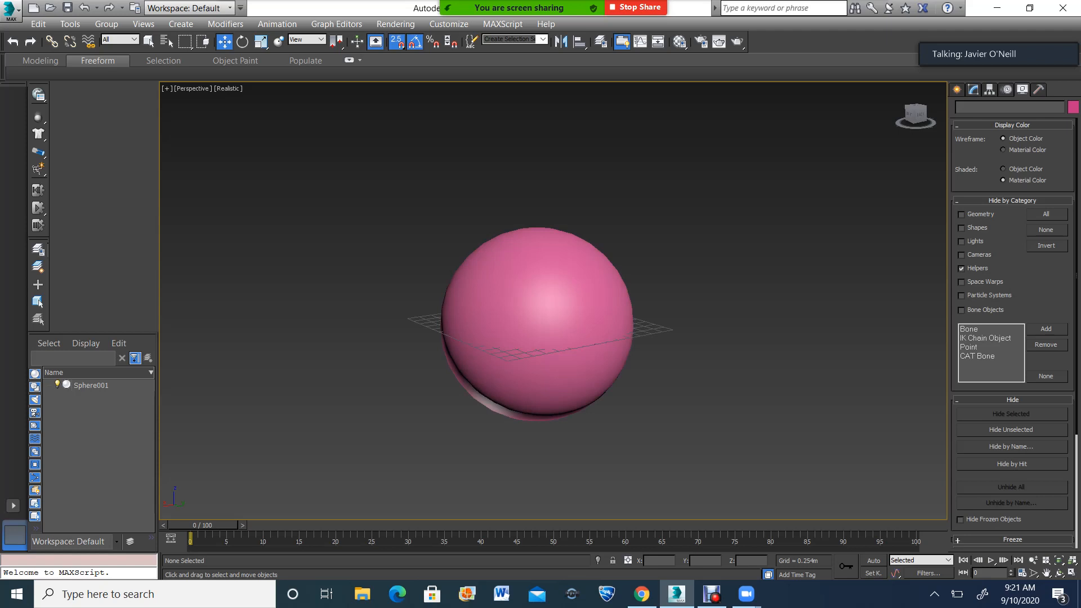
left_click(962, 268)
left_click(518, 308)
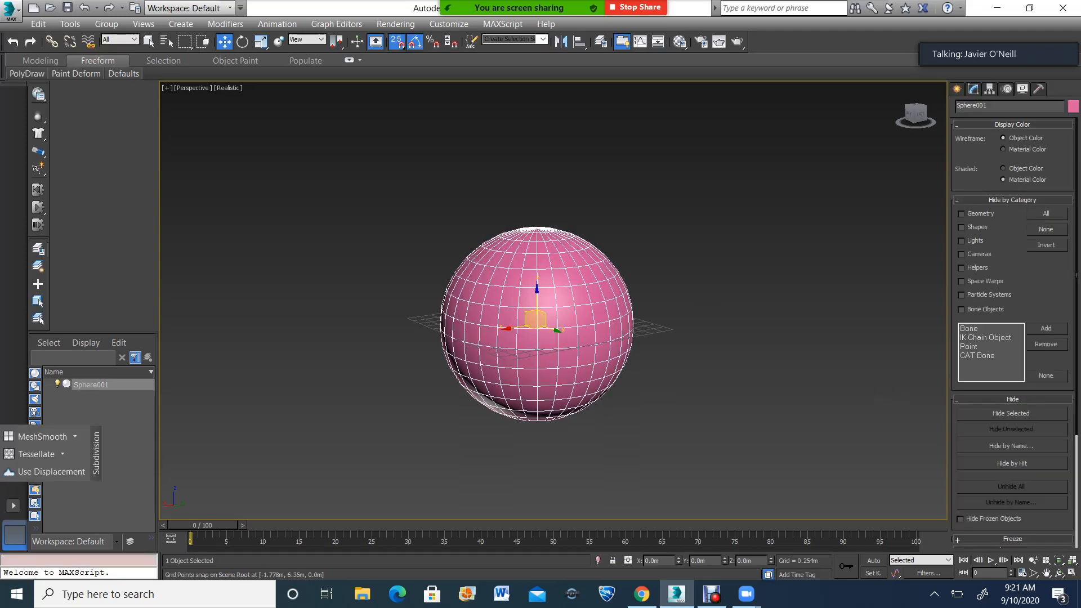
Hide the selected sphere and undo the hiding.
scroll(1013, 333, "down", 1)
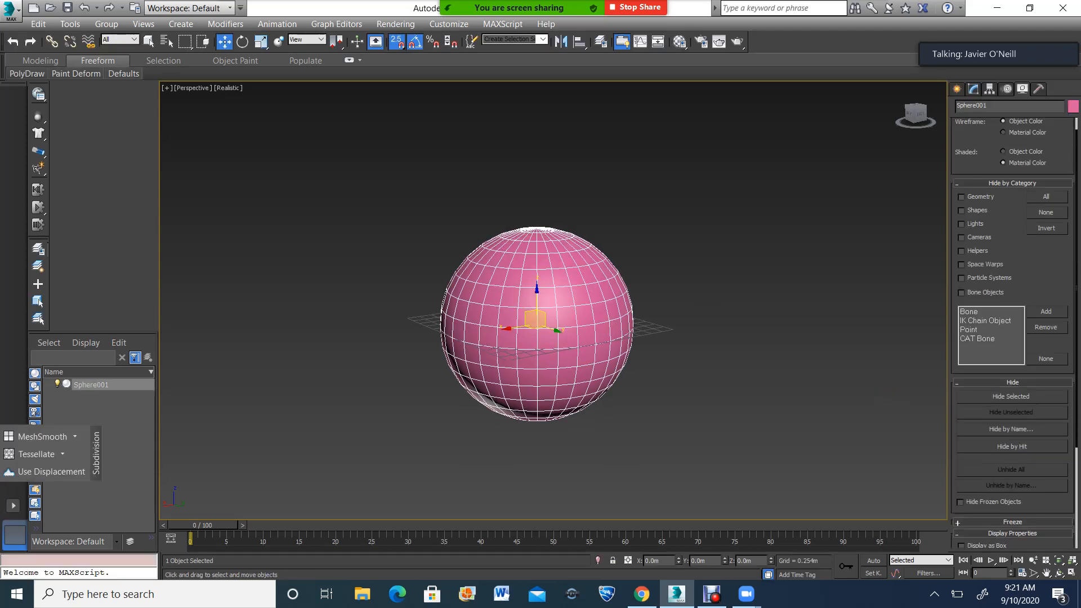
left_click(1011, 397)
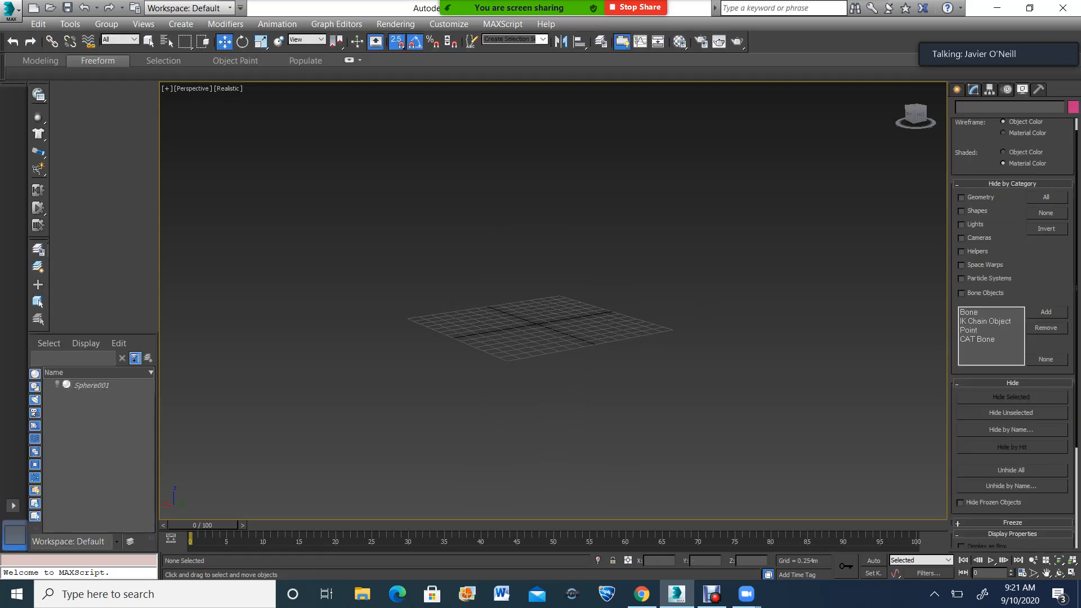
key("ctrl+z")
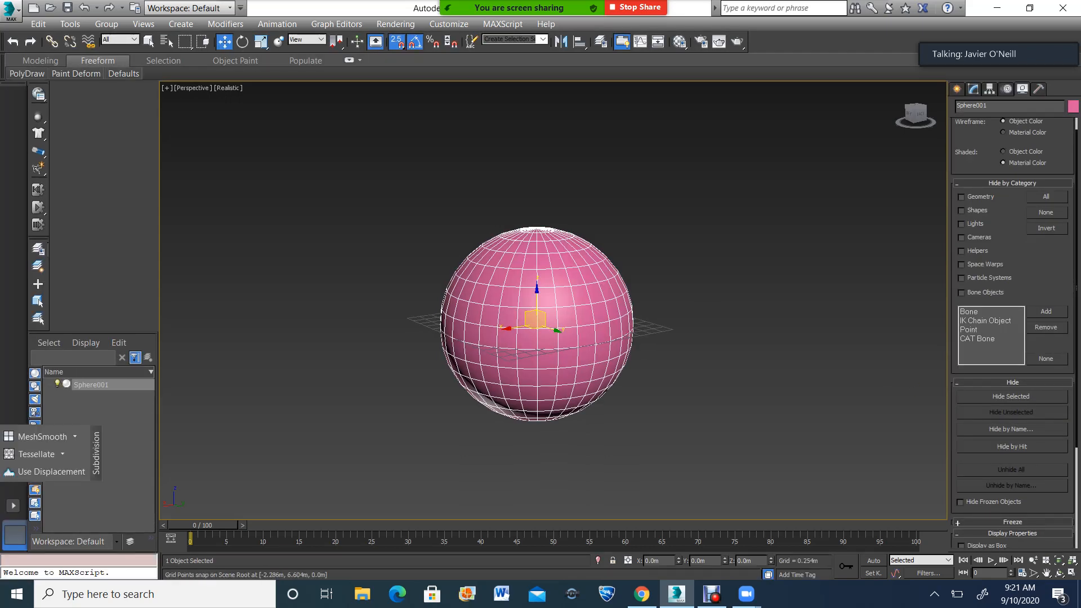
Hide Sphere001 by name and unhide all objects.
left_click(1011, 429)
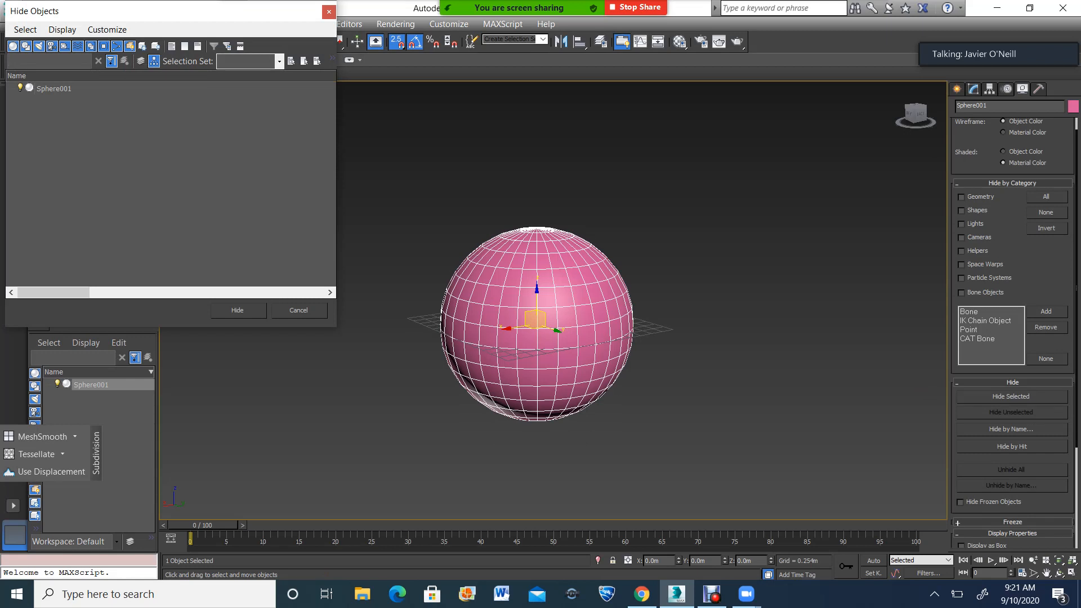
left_click(54, 89)
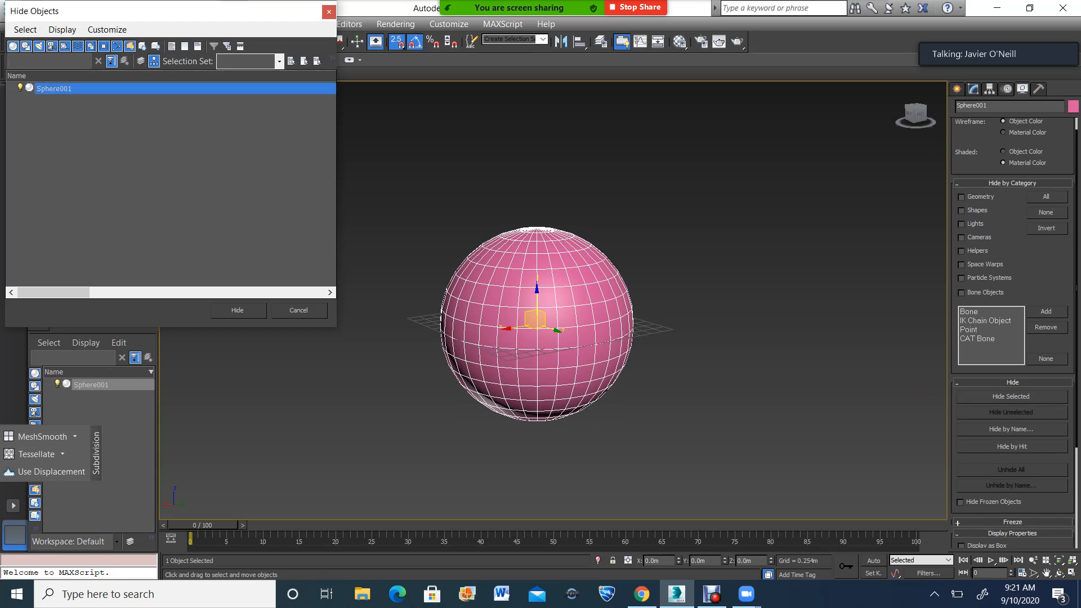
left_click(237, 311)
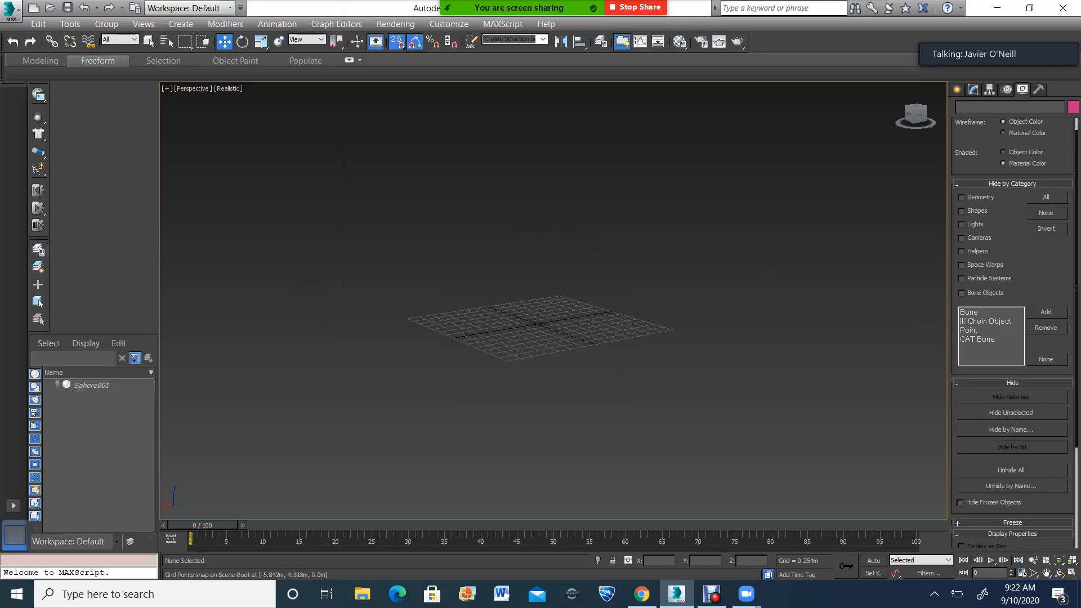
left_click(1011, 471)
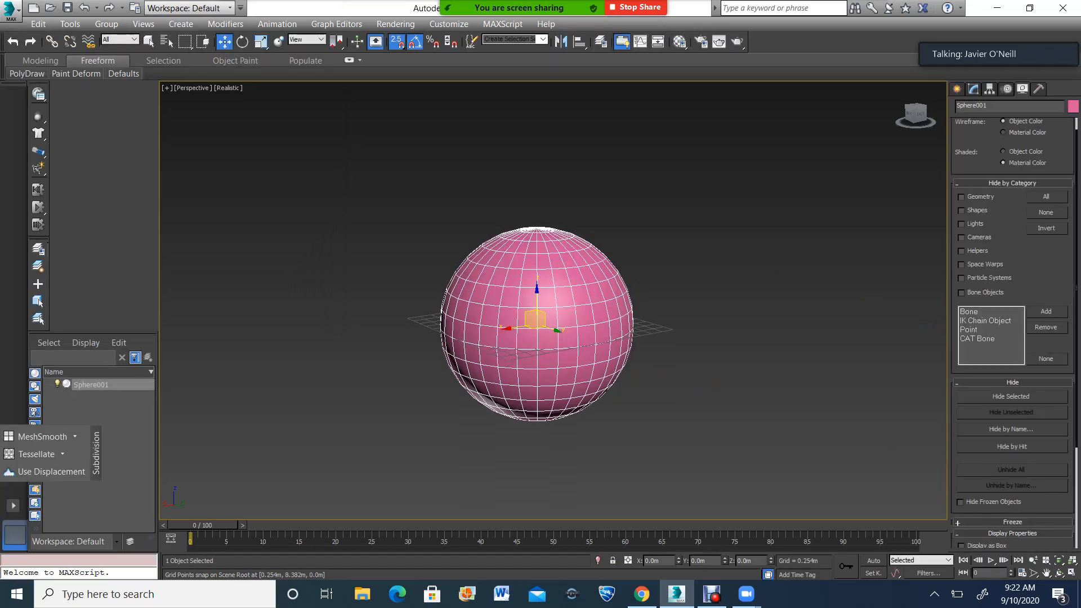
Hide the sphere by picking it in the viewport with Hide by Hit, and unhide all objects.
left_click(1011, 446)
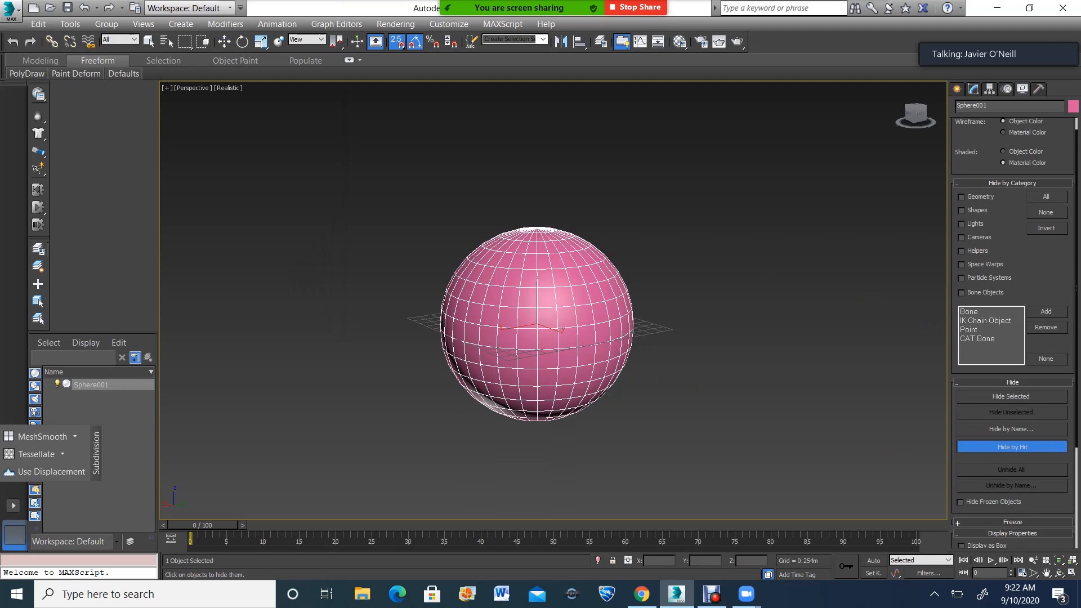
left_click(537, 324)
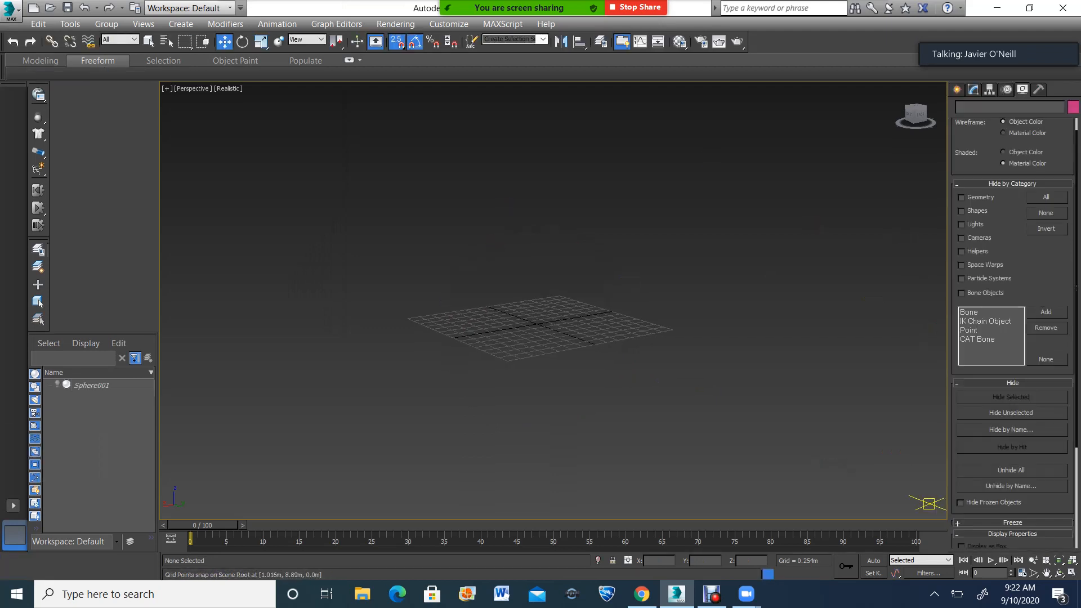
left_click(1011, 470)
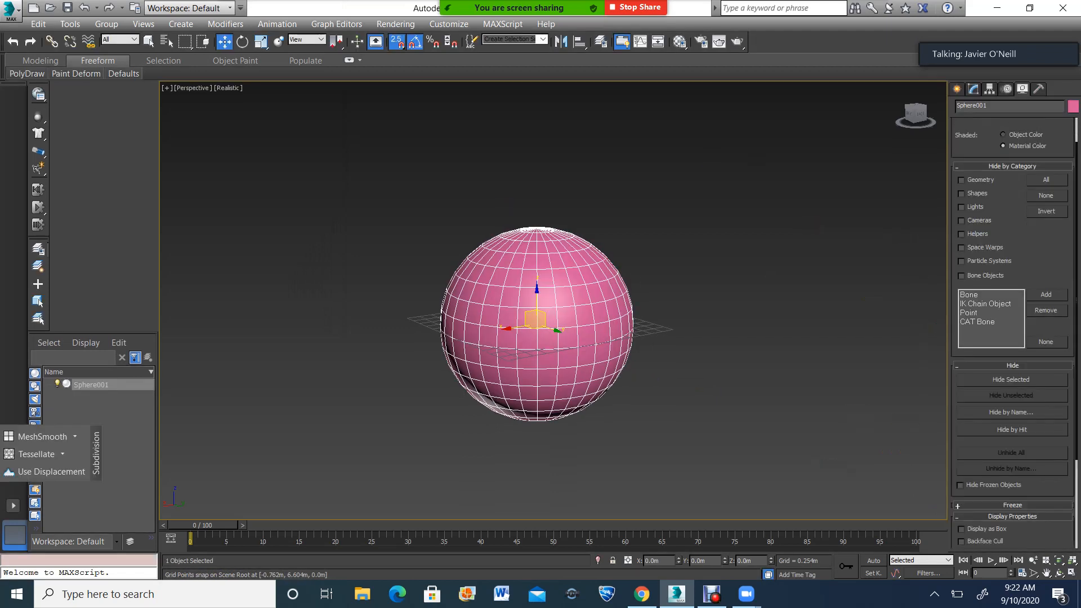
Freeze the selected sphere, try the Scale tool, and unfreeze all objects.
scroll(1012, 337, "down", 4)
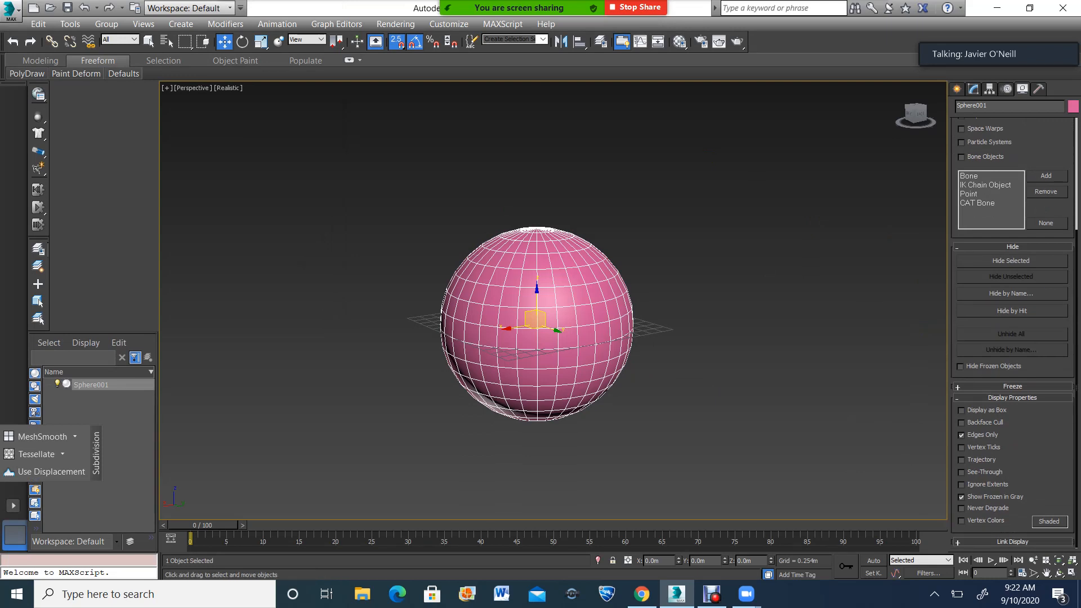
left_click(1012, 387)
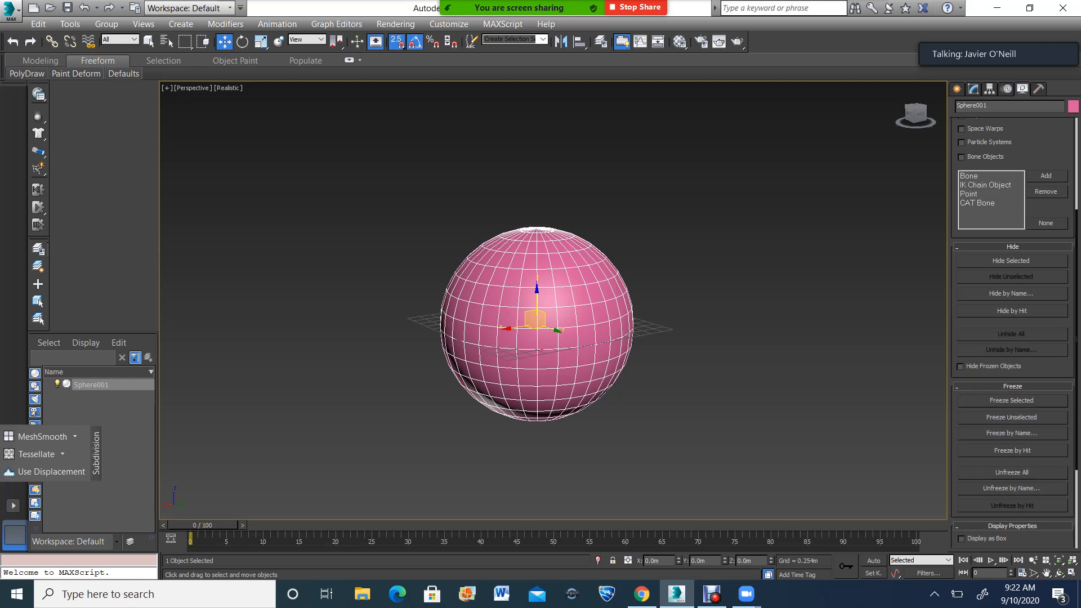
left_click(1012, 400)
scroll(508, 318, "up", 3)
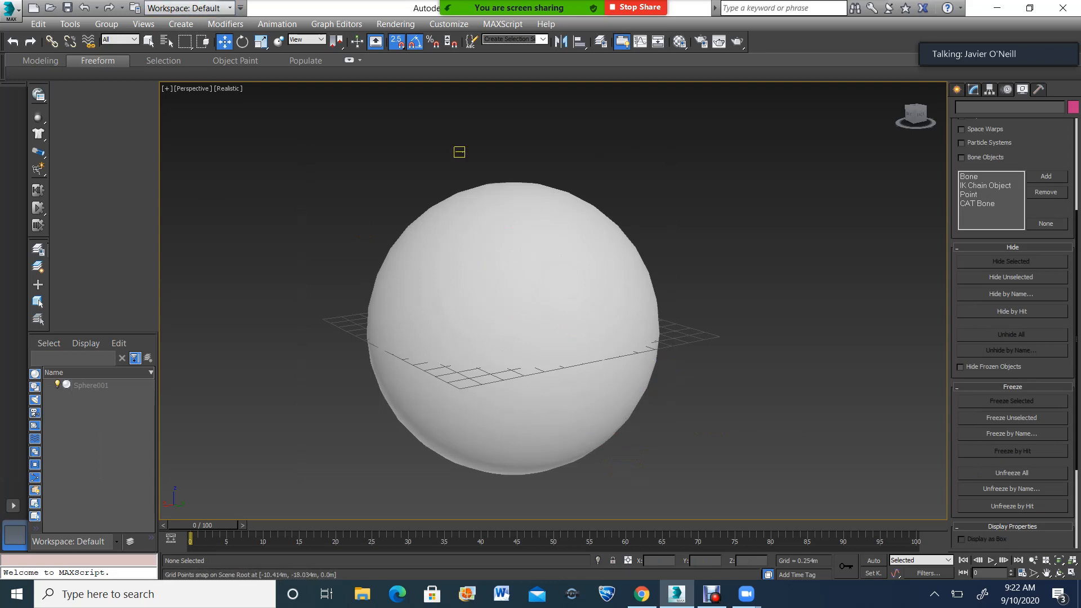
left_click(260, 41)
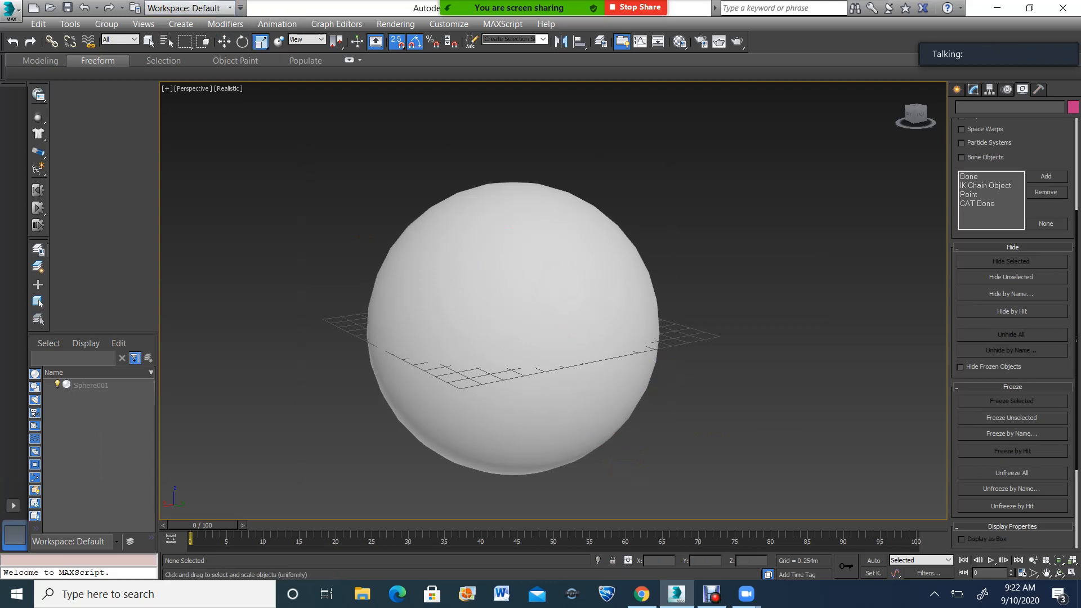
scroll(554, 292, "down", 4)
scroll(491, 290, "up", 4)
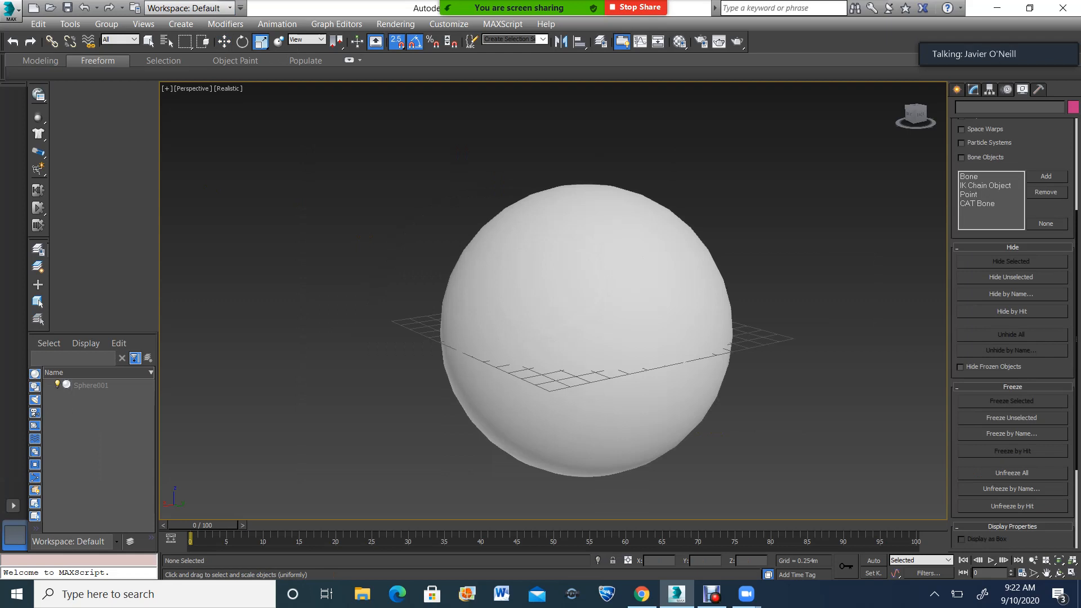
left_click(1012, 473)
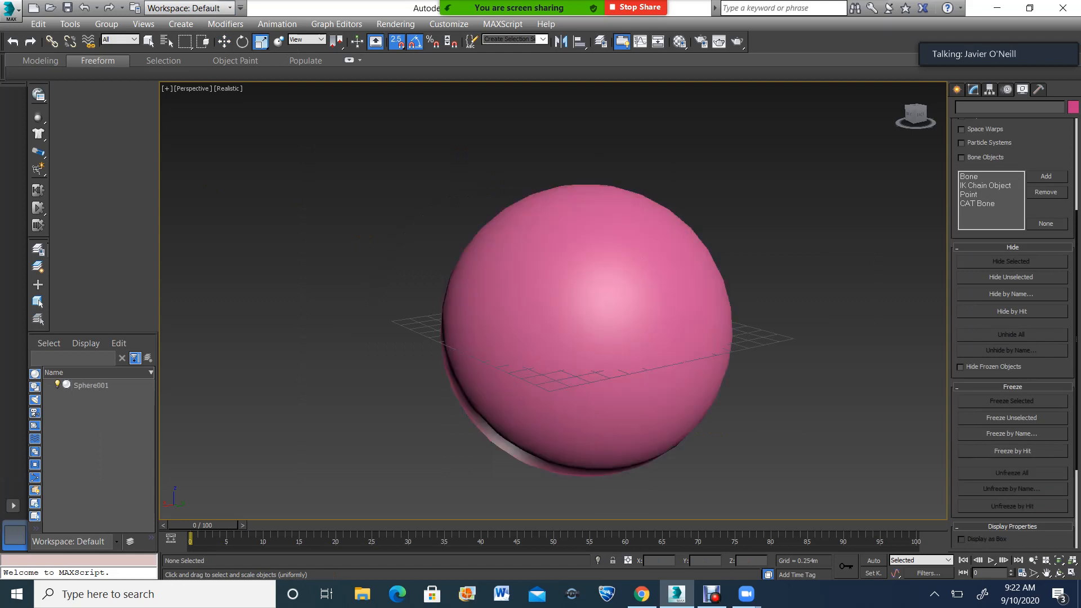
Select the sphere and turn off Edges Only and Show Frozen in Gray in its display properties.
left_click(596, 330)
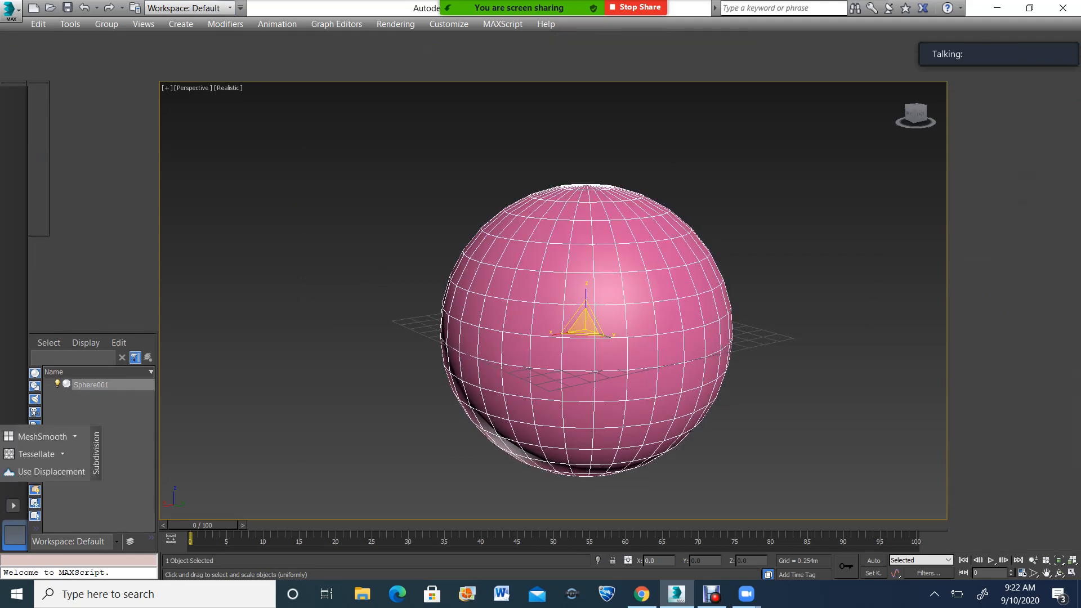
scroll(1013, 333, "down", 5)
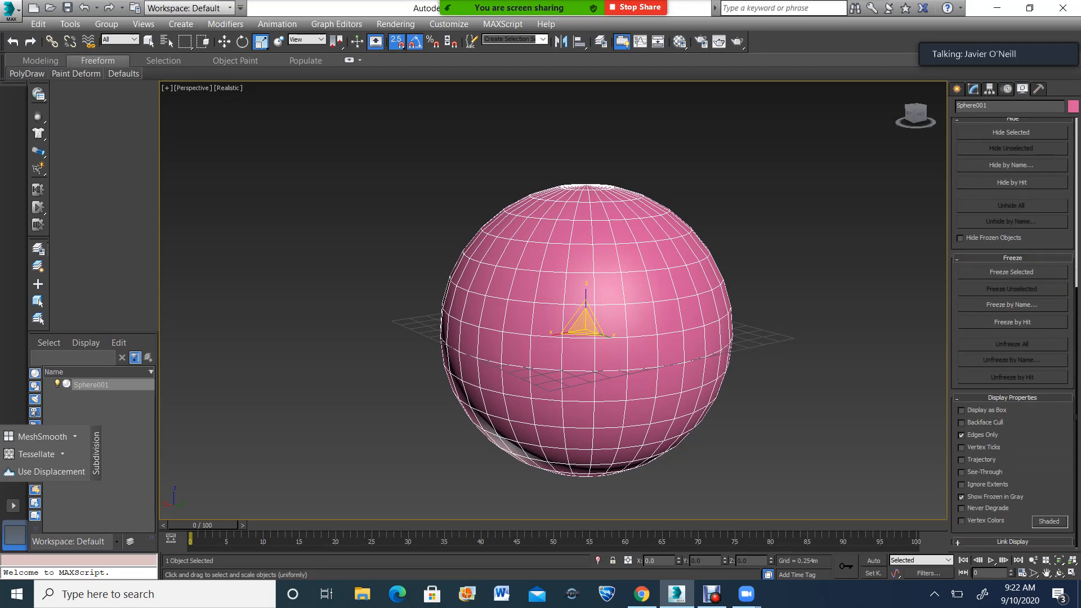
left_click(962, 411)
left_click(962, 435)
left_click(961, 484)
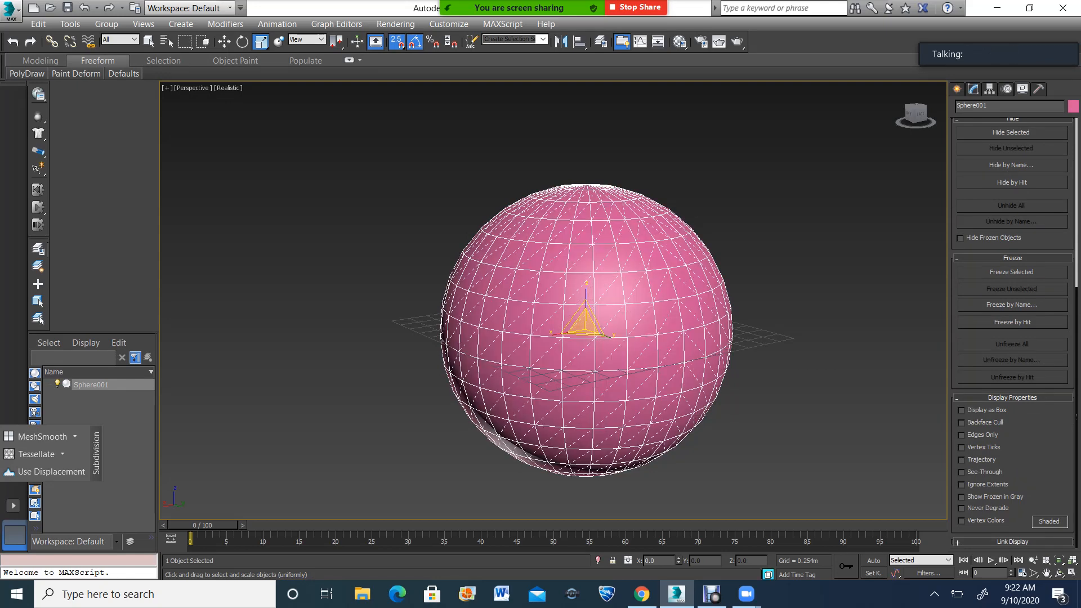
Turn Edges Only back on for the sphere and briefly preview its Vertex Colors display.
left_click(961, 434)
left_click(962, 520)
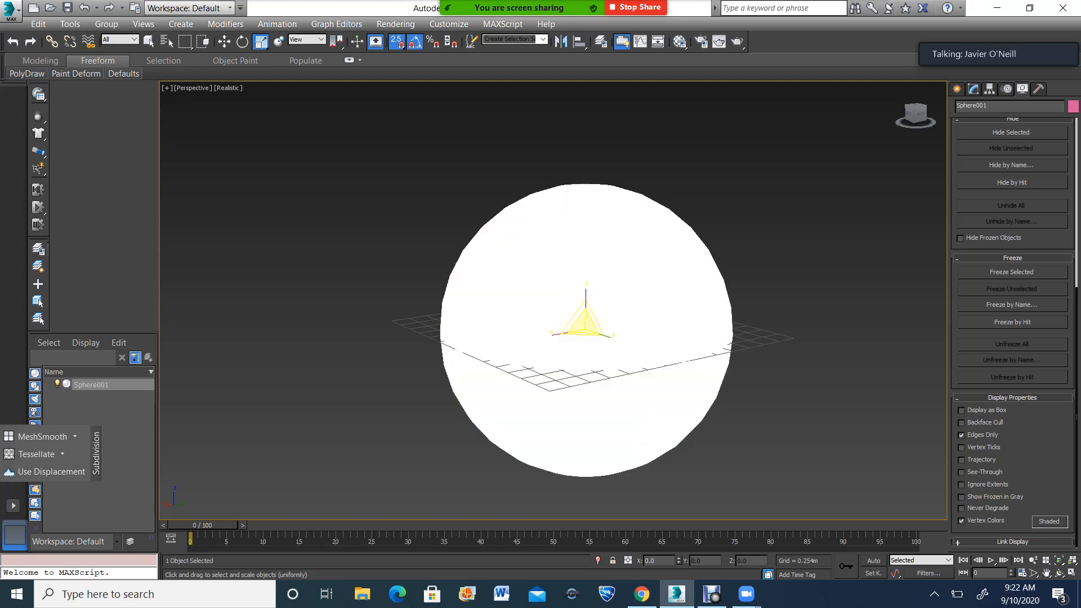
left_click(961, 520)
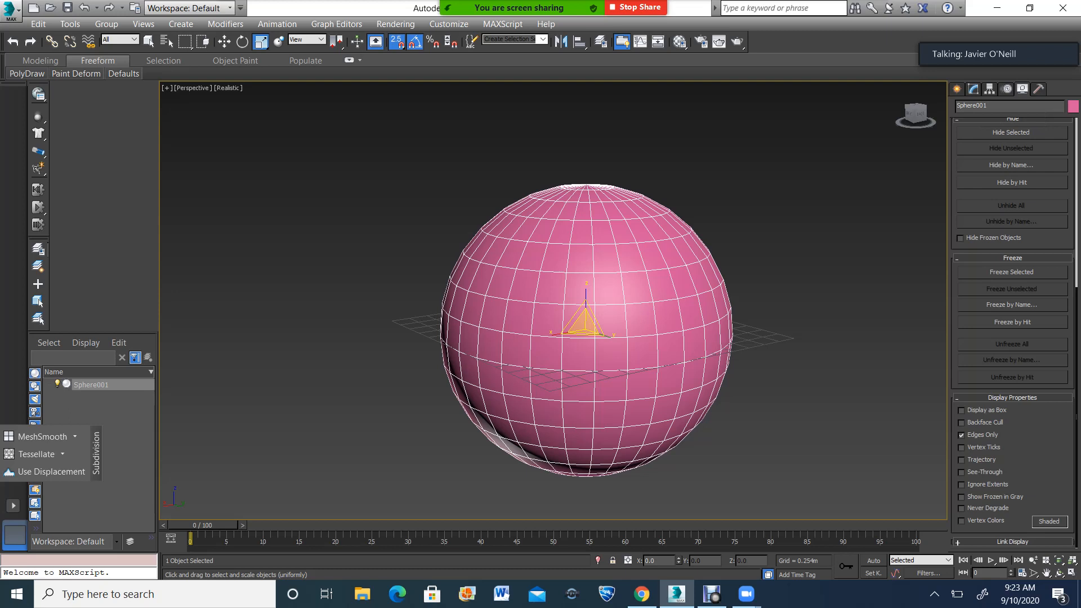
Turn off snapping and clone the sphere with the Move tool as one Copy, about 5.75 m along X.
scroll(585, 329, "down", 4)
scroll(585, 329, "up", 2)
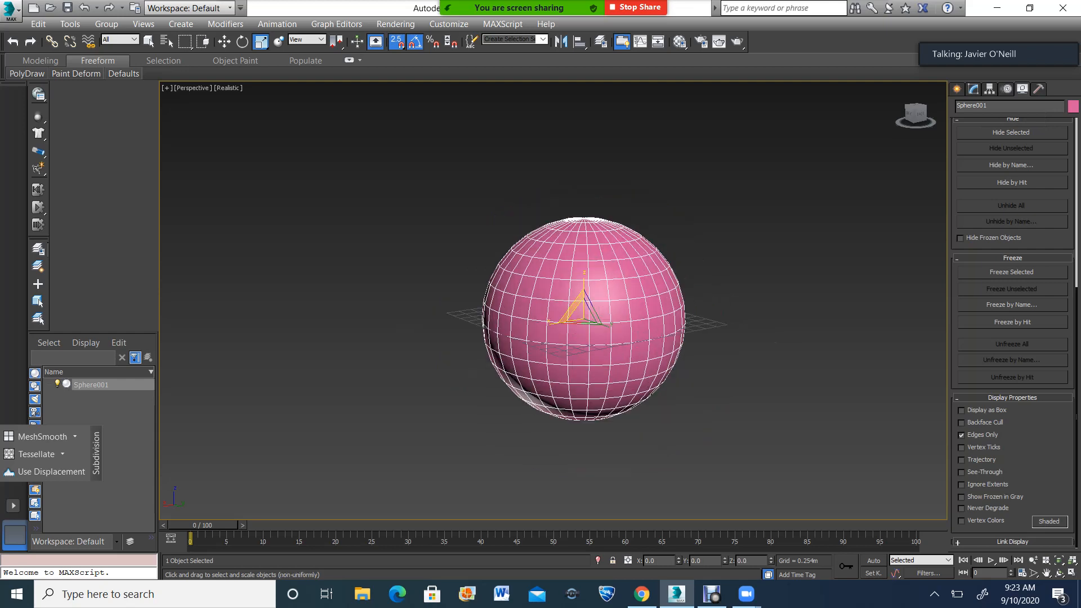
left_click(224, 42)
scroll(503, 273, "down", 2)
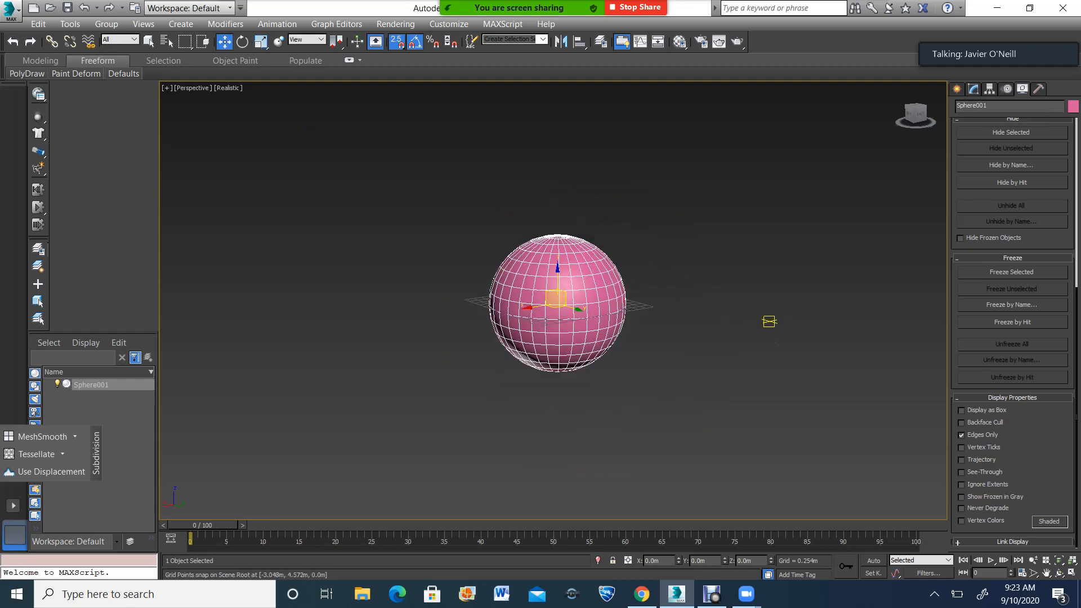
left_click(769, 321)
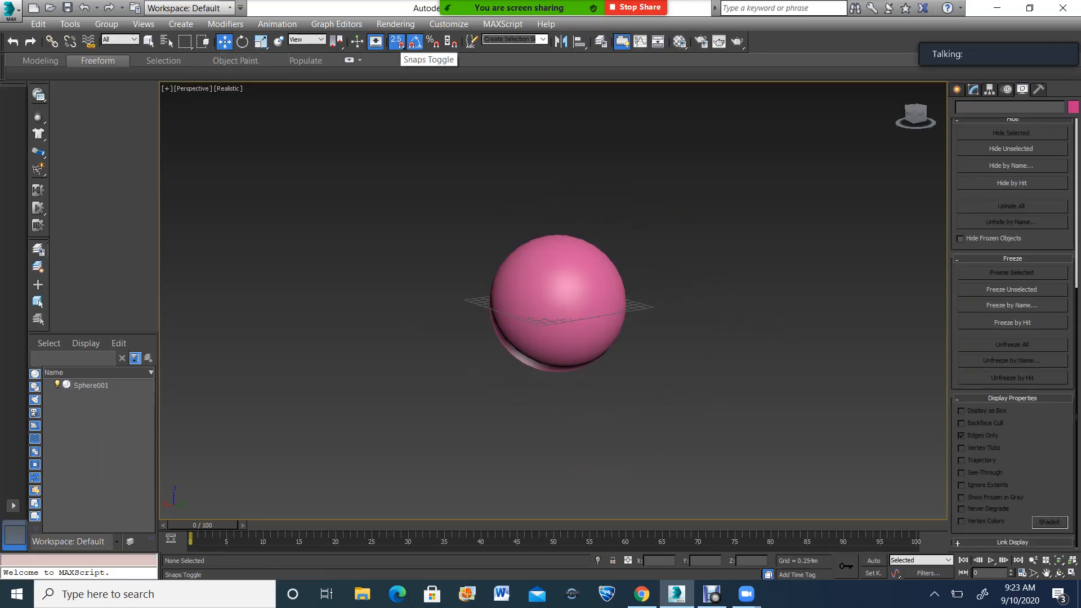
left_click(397, 42)
left_click(557, 304)
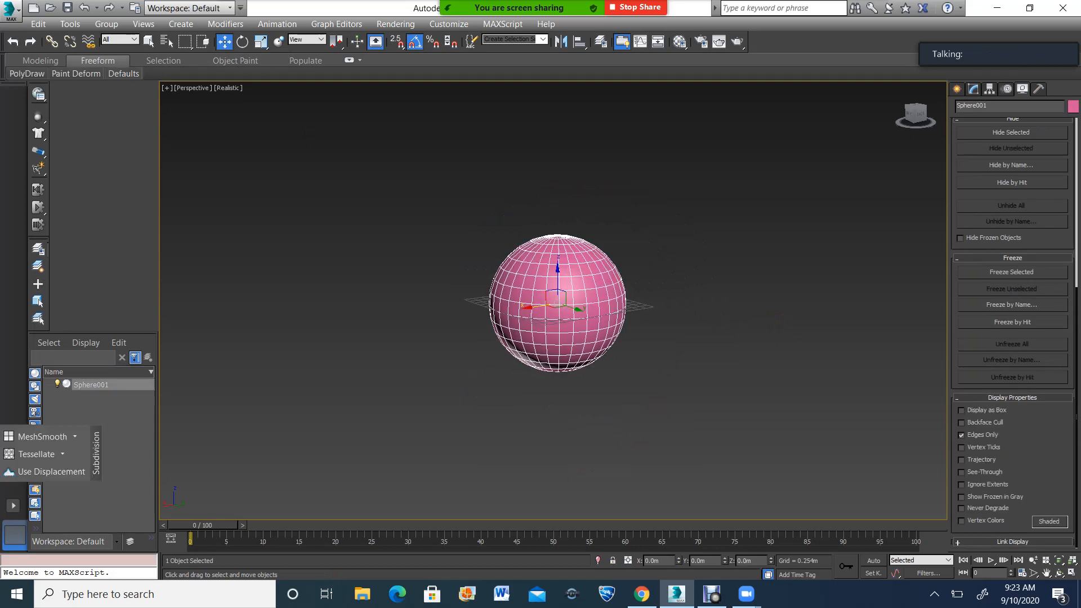
left_click_drag(558, 304, 350, 337, "shift")
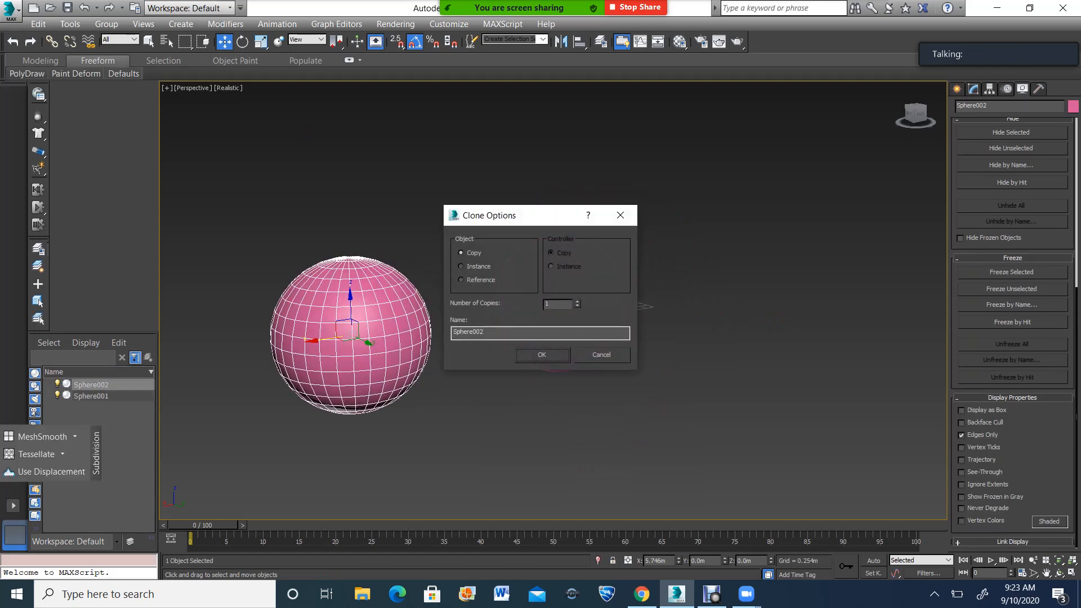
left_click(542, 355)
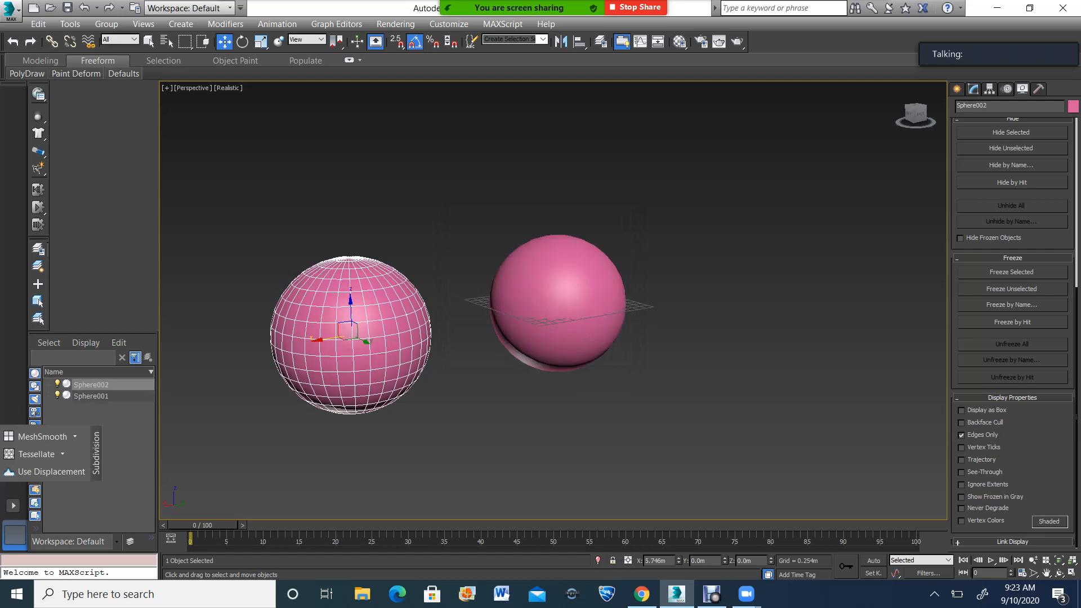
left_click(557, 307)
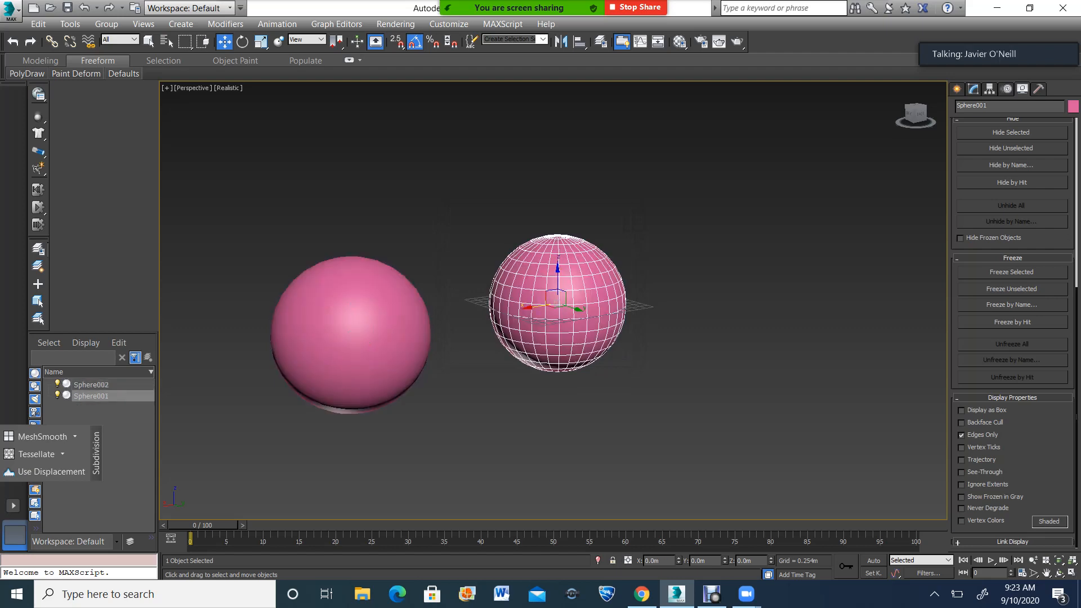
left_click(361, 335)
left_click(557, 307)
left_click(357, 336)
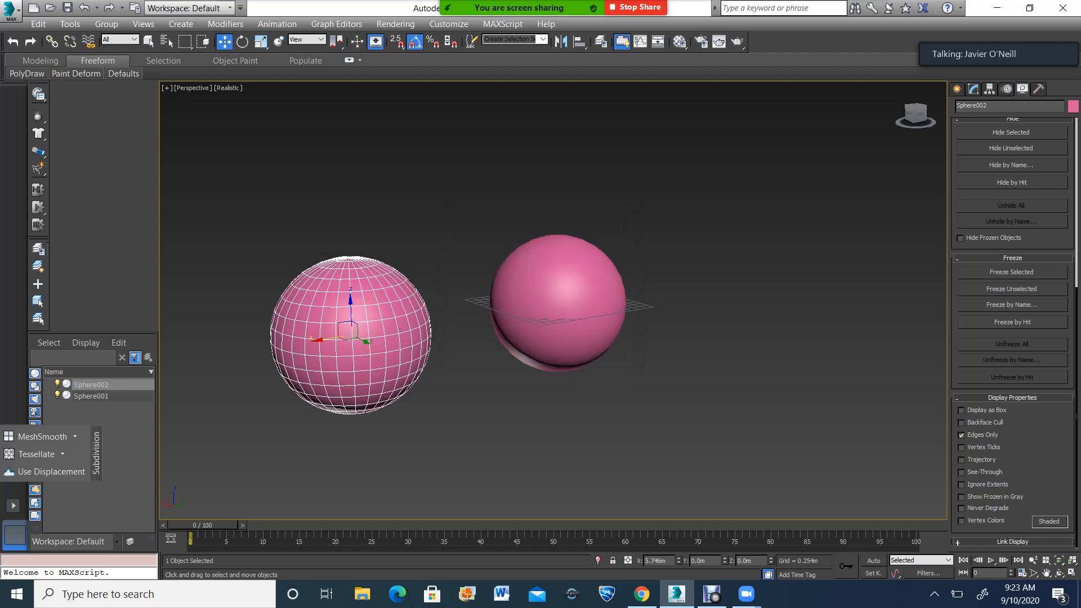
left_click(558, 307)
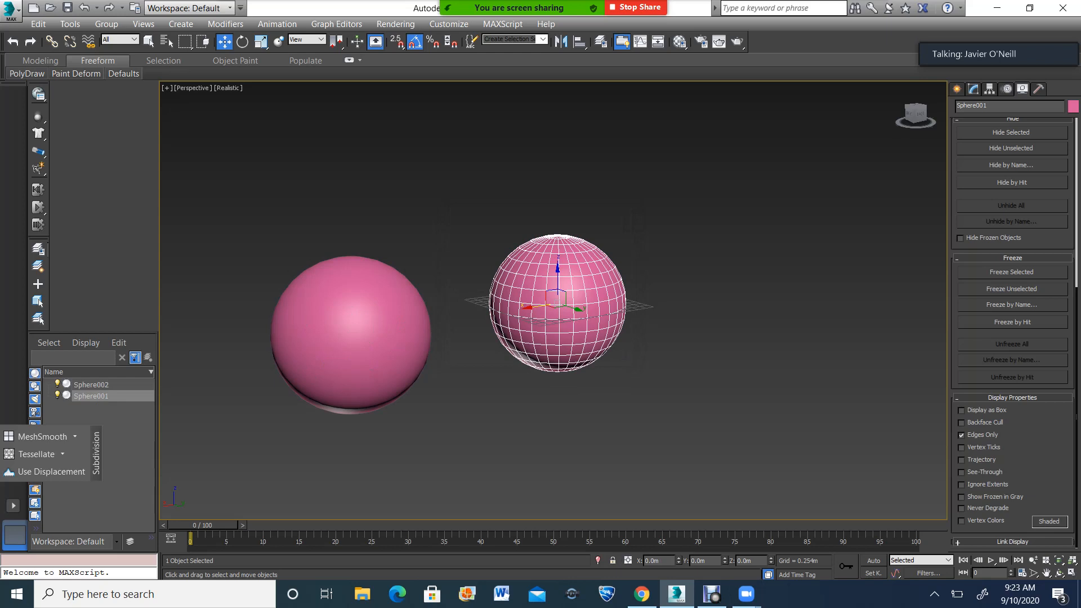
Select both spheres, apply one shared Edit Poly modifier to them, and clear the selection.
key("ctrl+a")
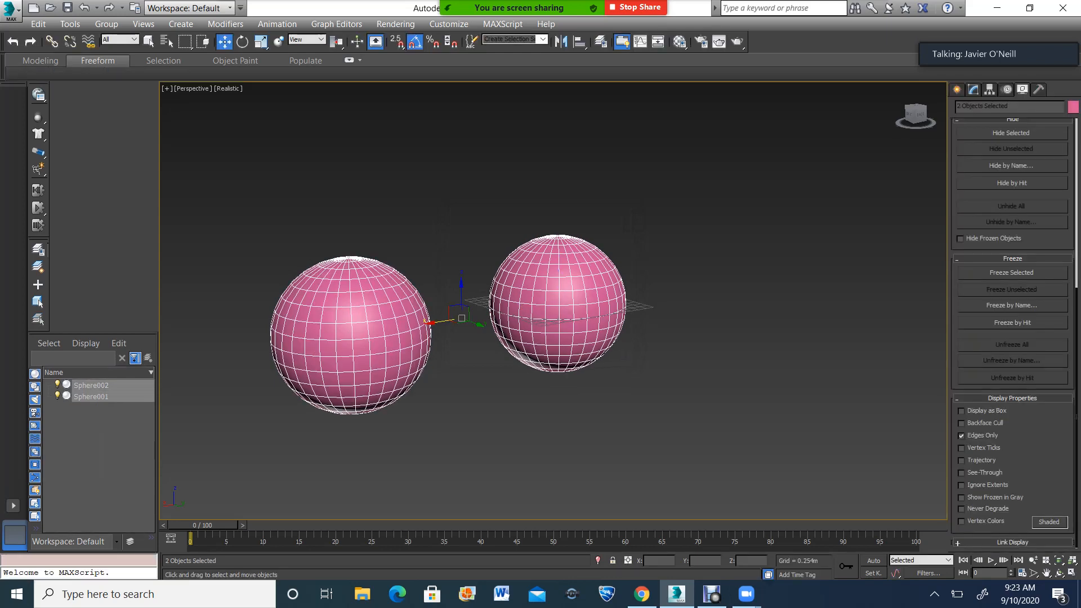
left_click(972, 89)
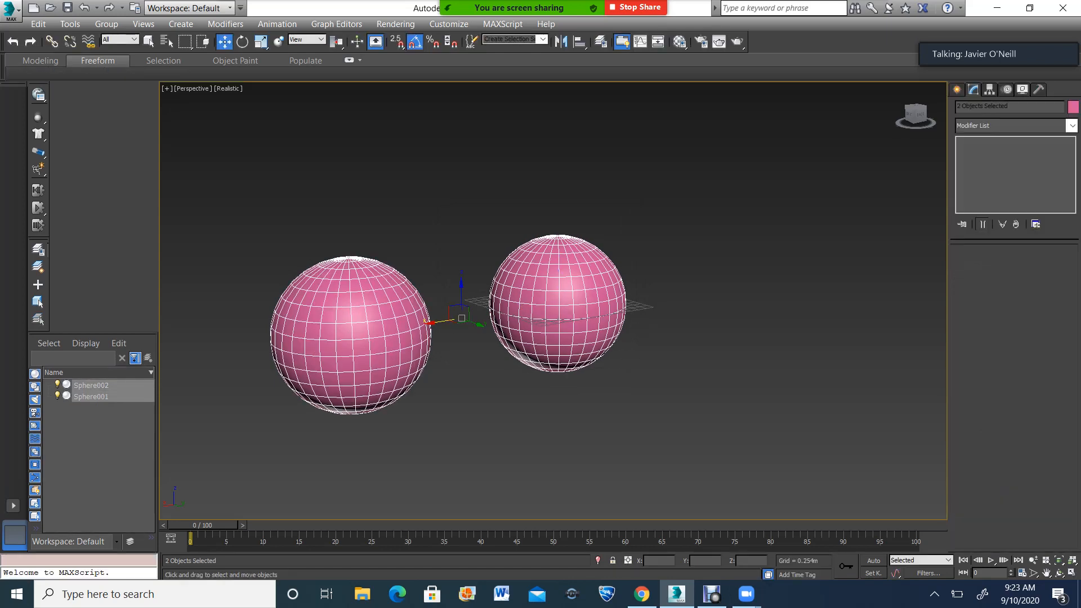
left_click(1071, 125)
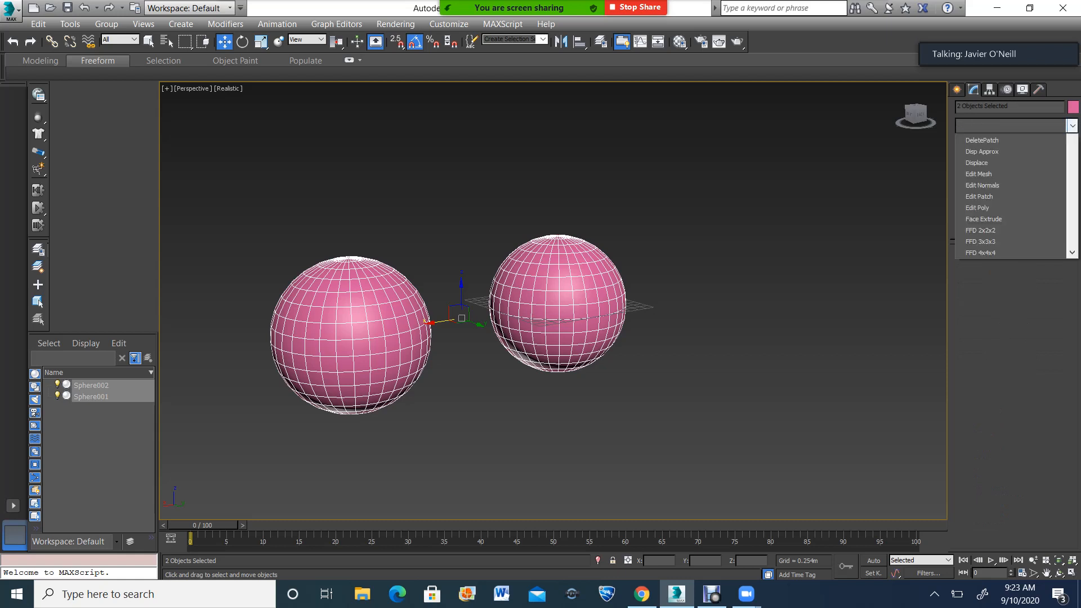
scroll(1002, 308, "down", 1)
scroll(1002, 308, "down", 1)
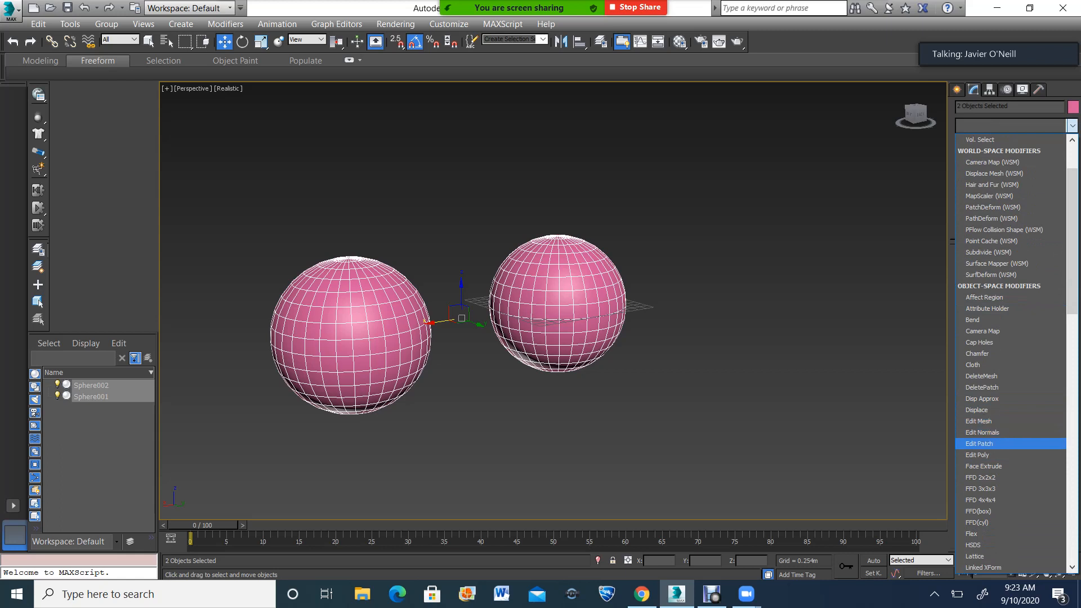
left_click(983, 455)
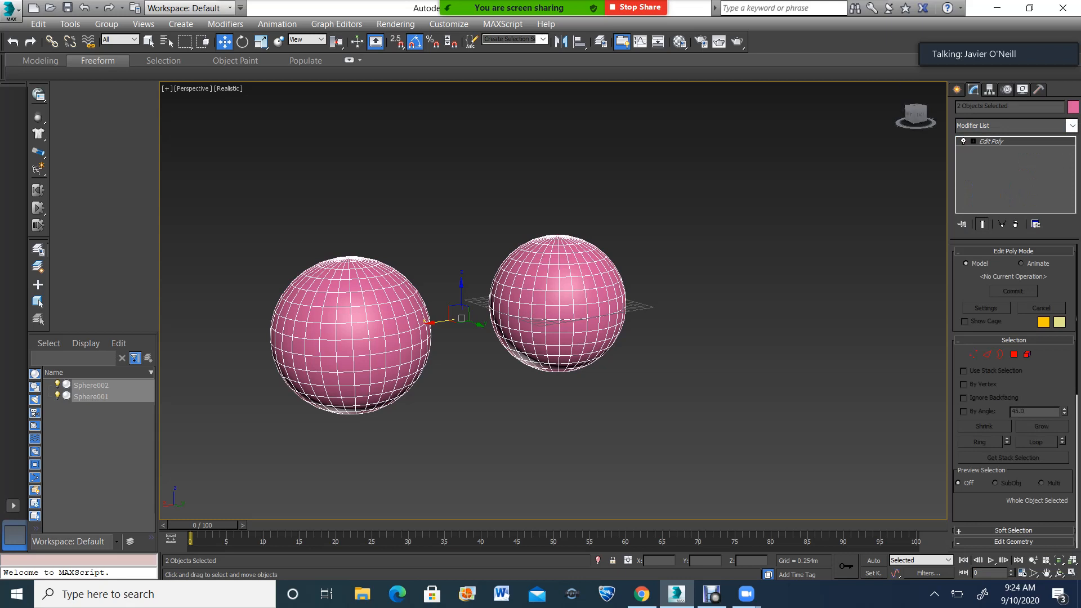
left_click(687, 237)
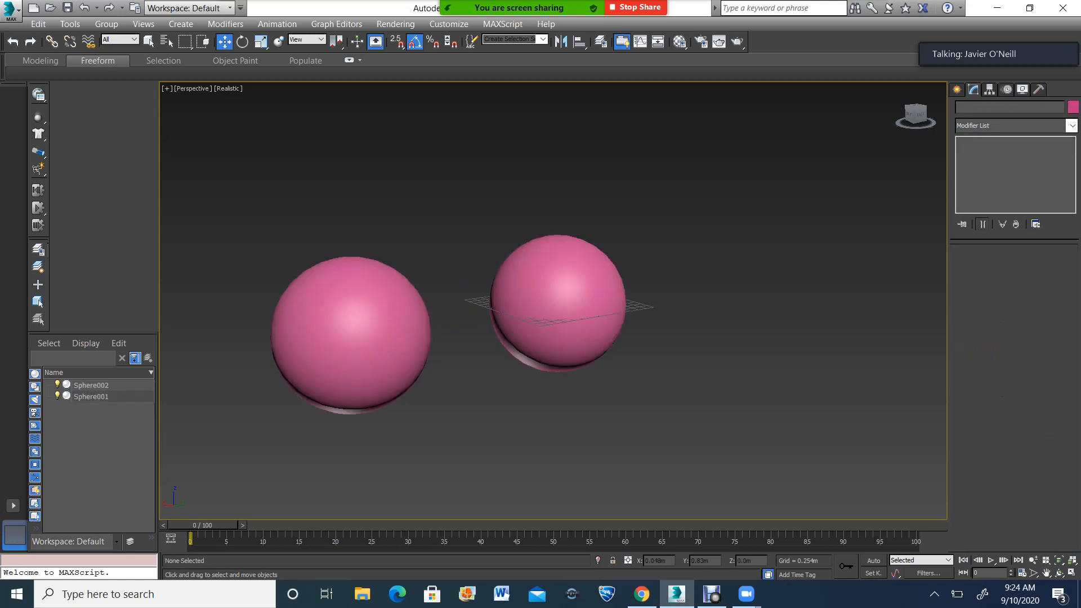
Select the upper-half vertices of the original sphere, Sphere001, at the Edit Poly modifier's Vertex level.
left_click(563, 298)
left_click(973, 140)
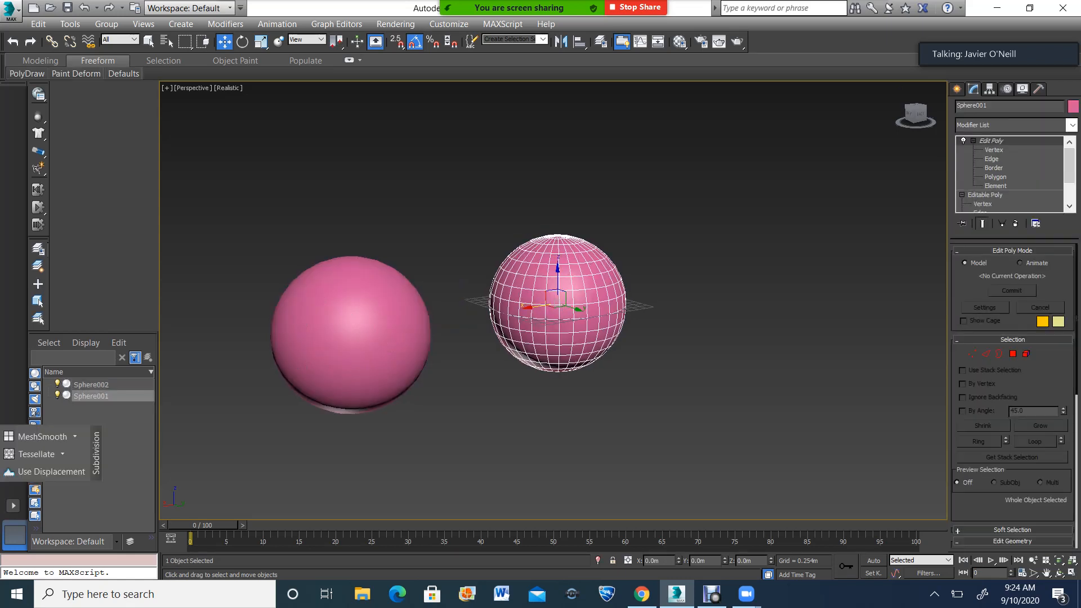
left_click(993, 150)
left_click_drag(507, 205, 633, 307)
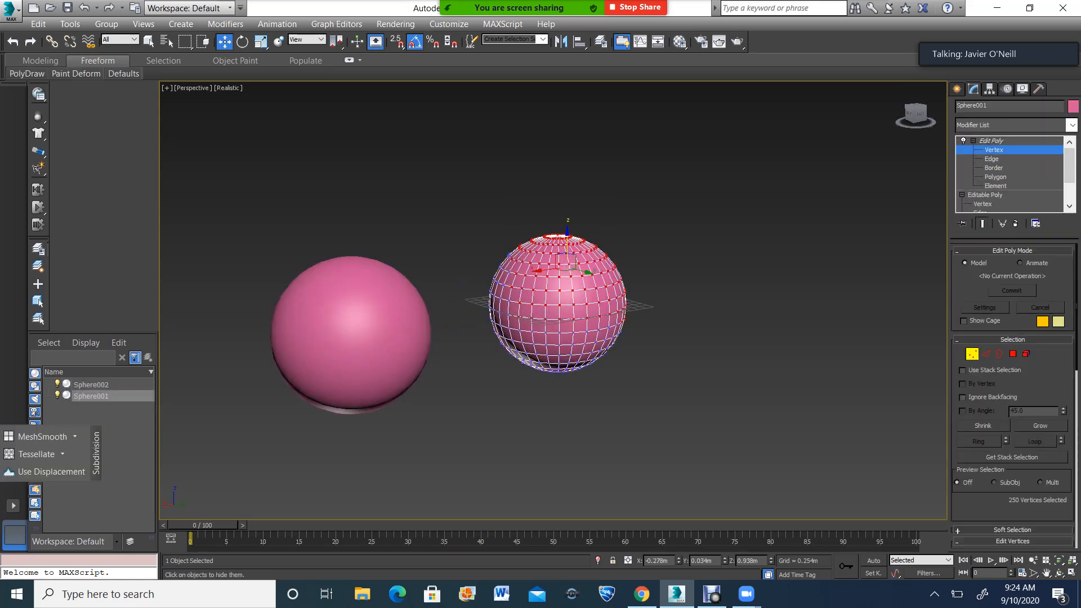
Select the vertices around the top of Sphere001, pull them upward along Z, undo the move, and exit Vertex level.
left_click_drag(542, 220, 575, 282)
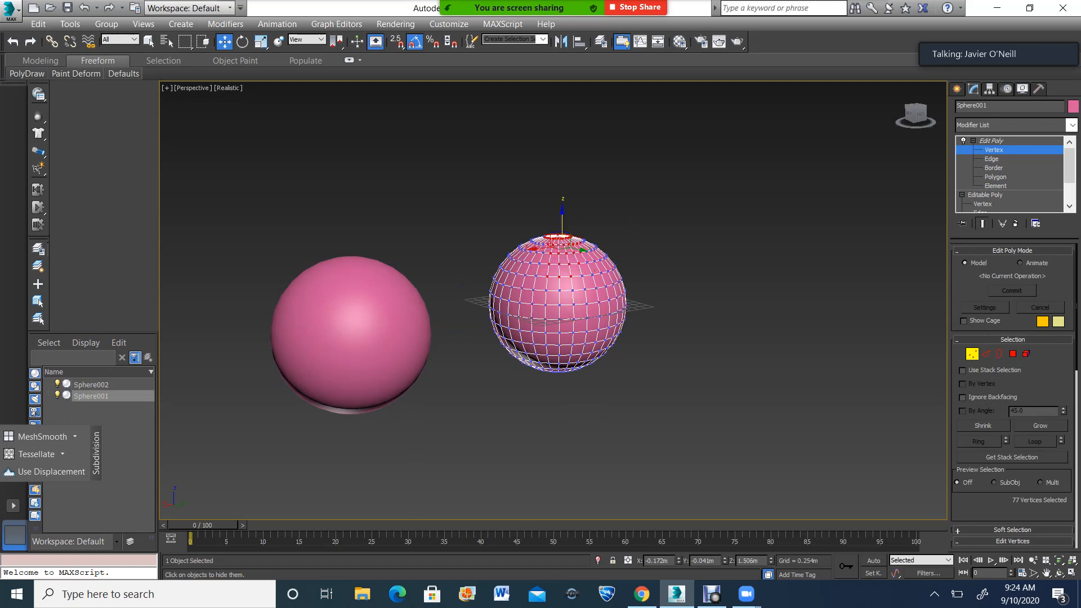
left_click_drag(562, 222, 562, 180)
key("ctrl+z")
left_click(991, 141)
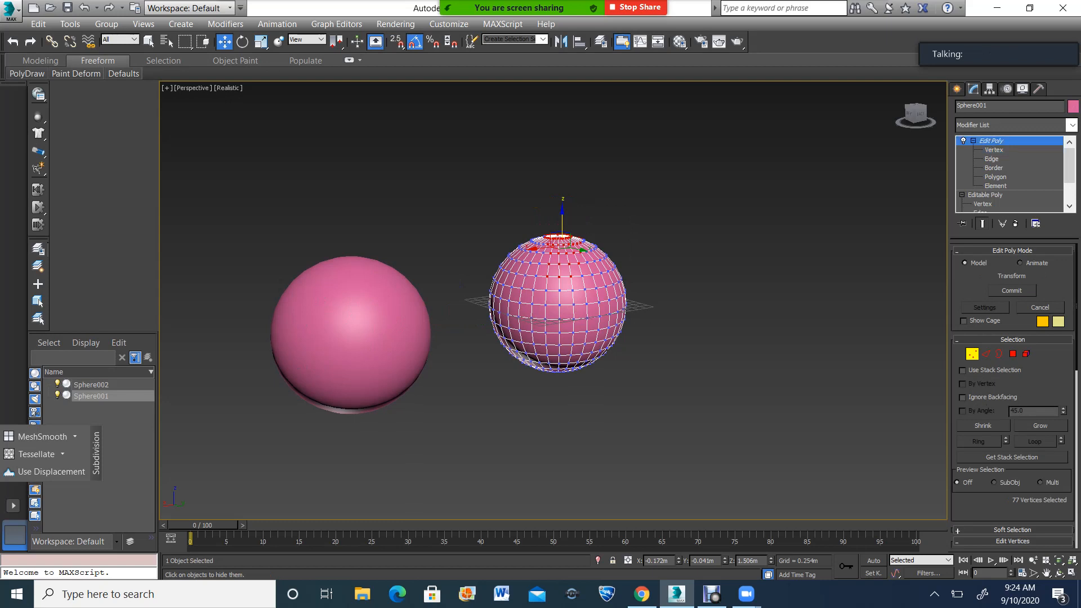
Select both spheres, move their uppermost vertices together upward along Z at Vertex level, undo the move, and exit the level.
key("ctrl+a")
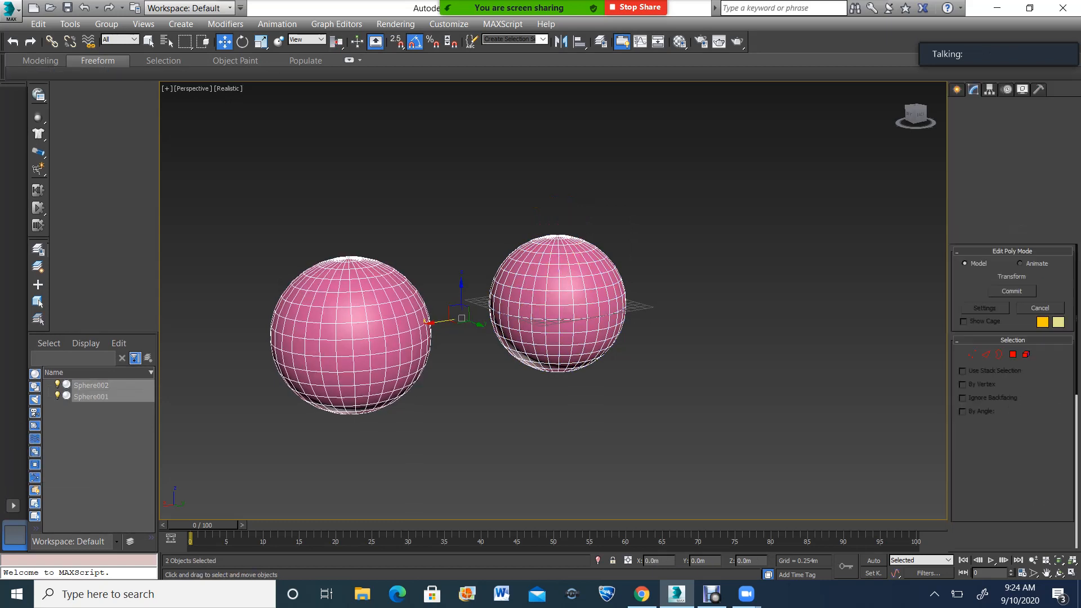
key("1")
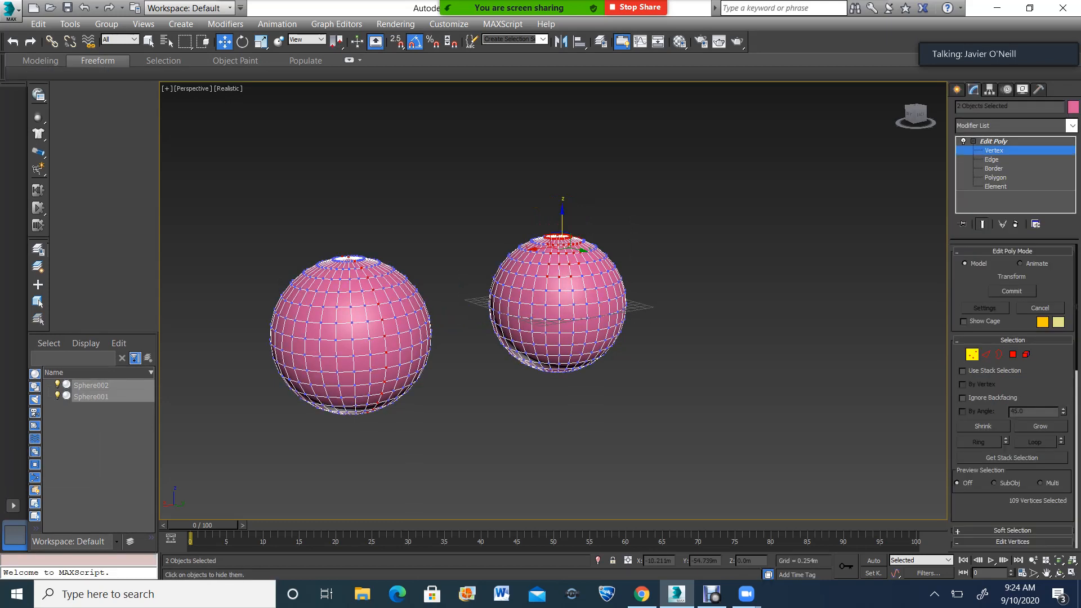
left_click_drag(261, 162, 607, 274)
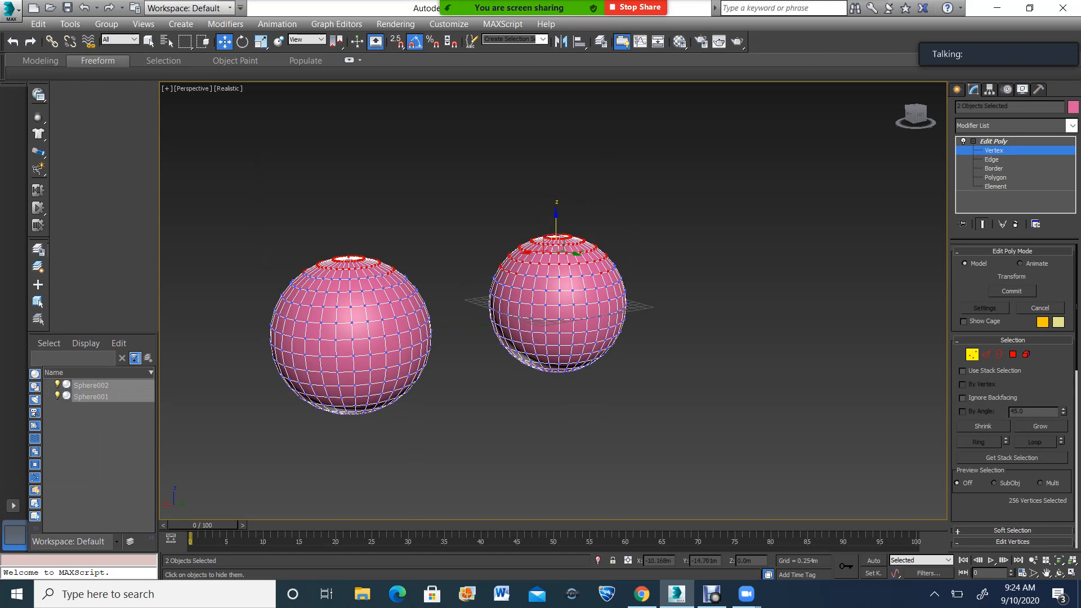
left_click_drag(555, 218, 556, 162)
key("ctrl+z")
key("1")
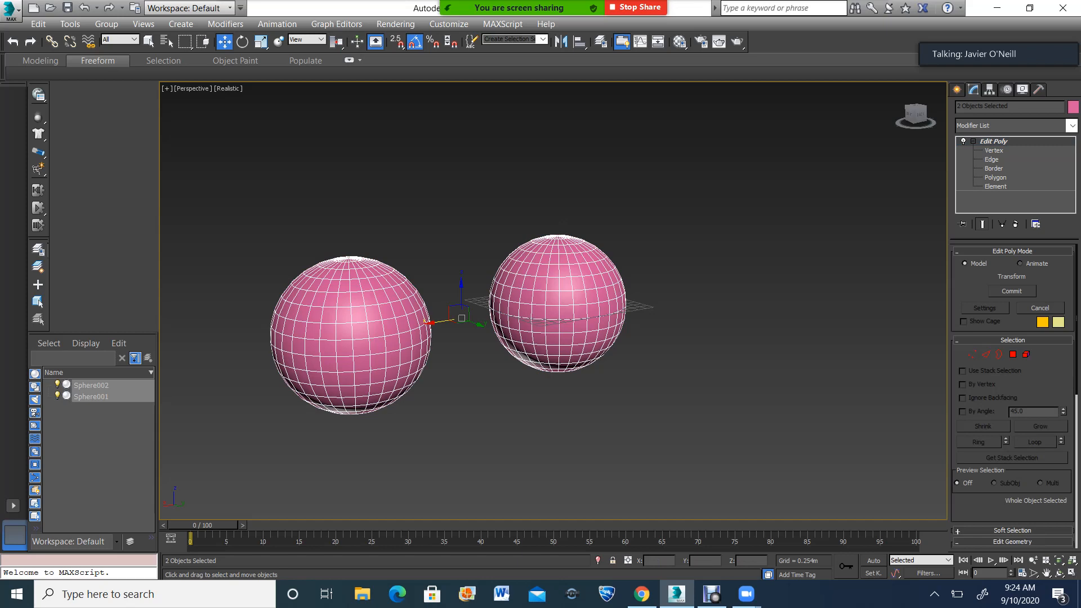
Collapse the modifier stacks of both spheres down from Edit Poly, accept the warning, and clear the selection.
right_click(993, 141)
left_click(945, 250)
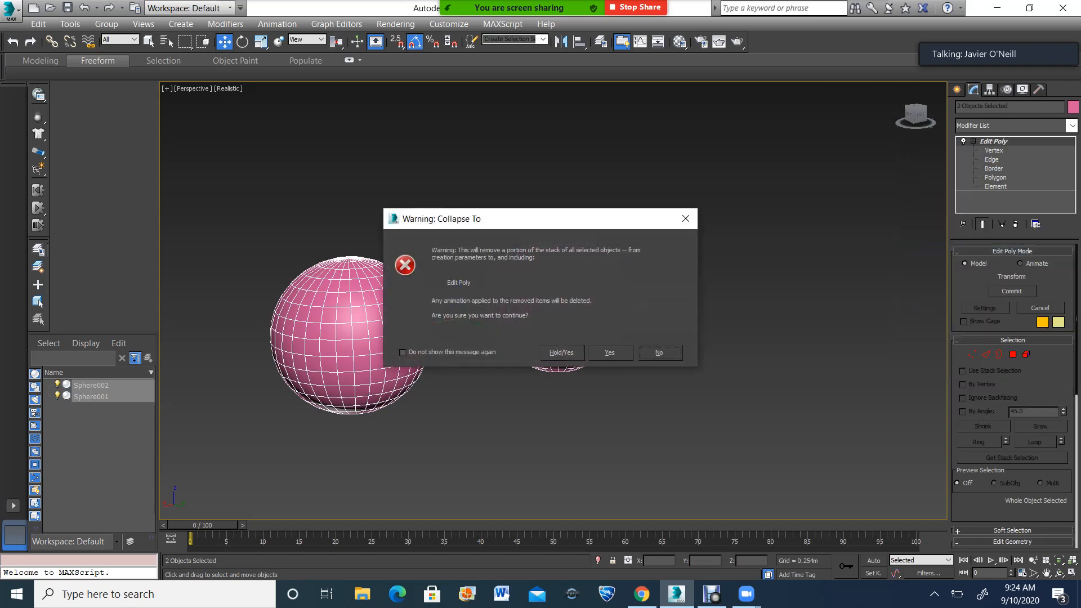
left_click(610, 352)
left_click(619, 405)
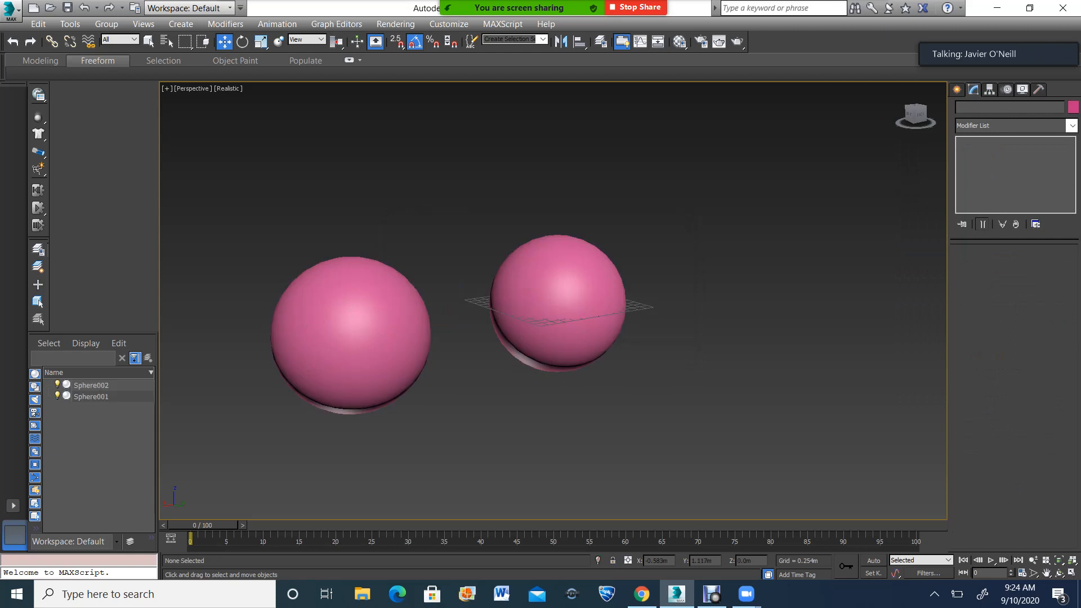
Examine each sphere's modifier stack individually and delete the copied sphere, Sphere002.
left_click(558, 315)
left_click(360, 335)
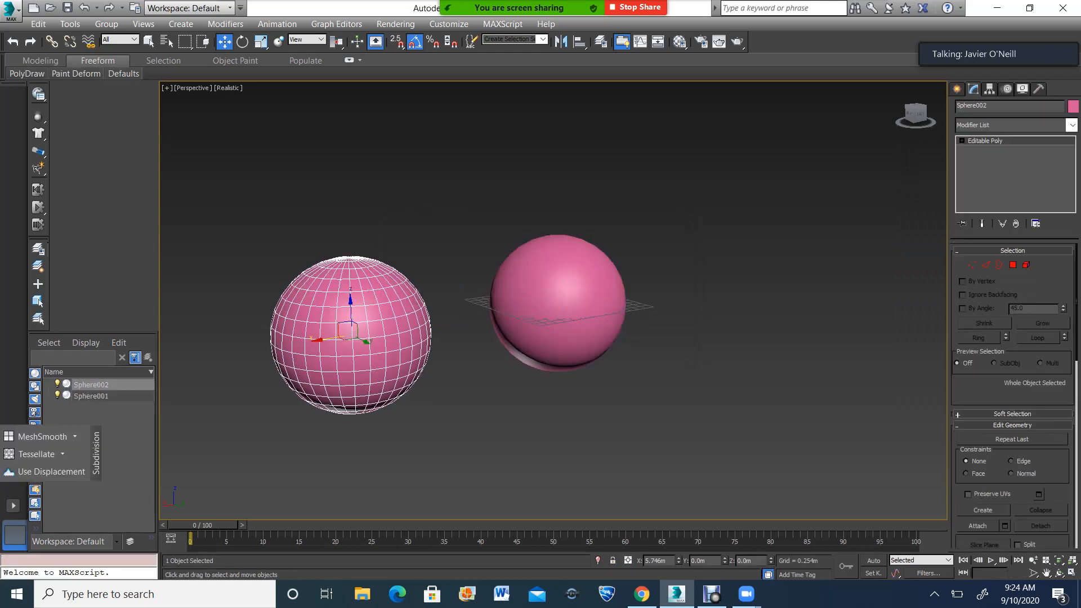
left_click(555, 316)
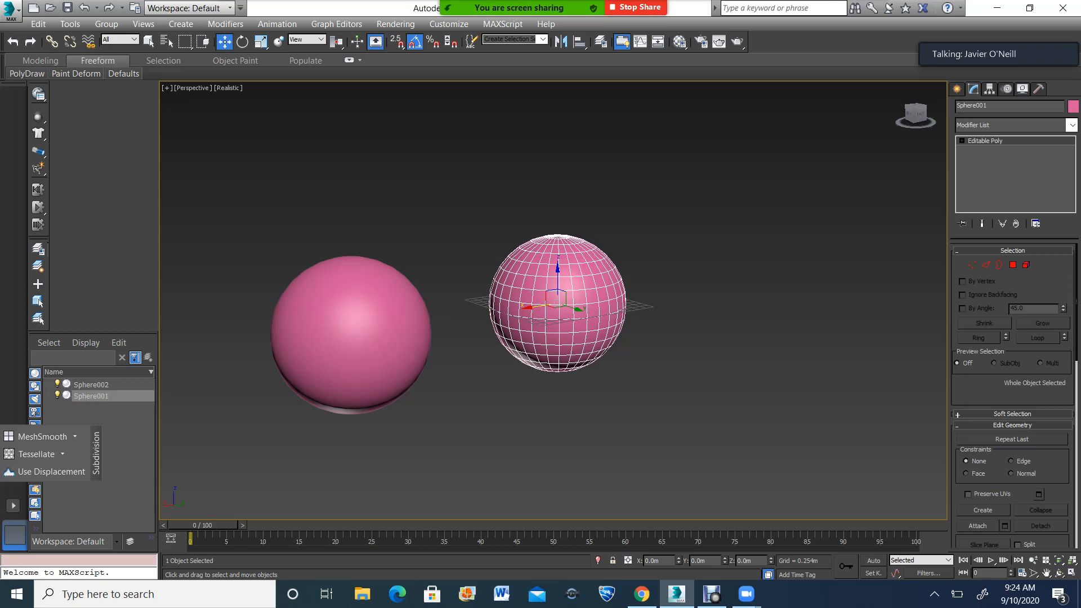
left_click(350, 336)
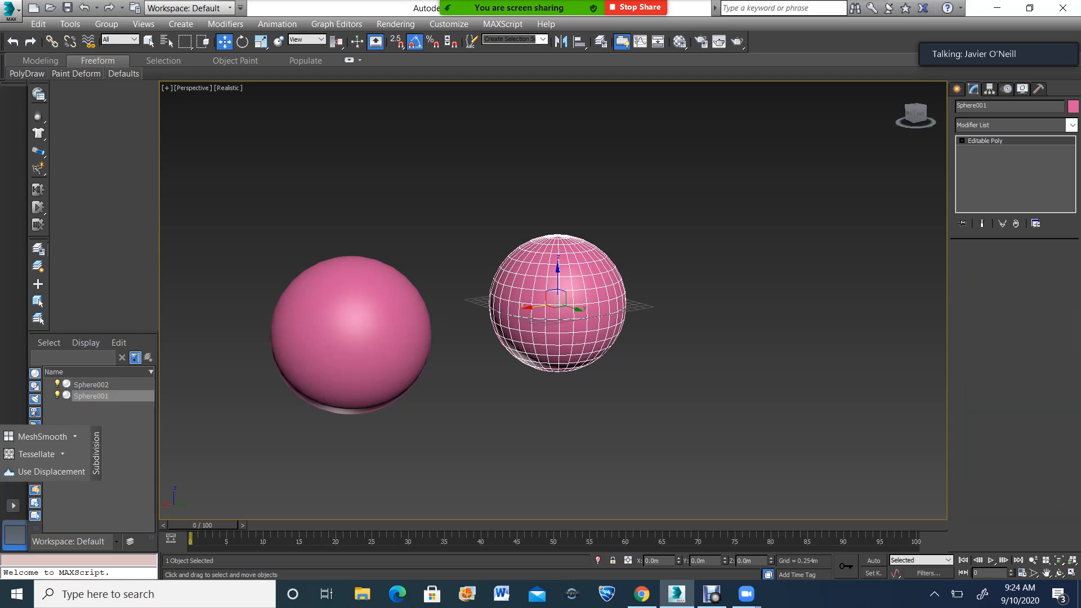
key("Delete")
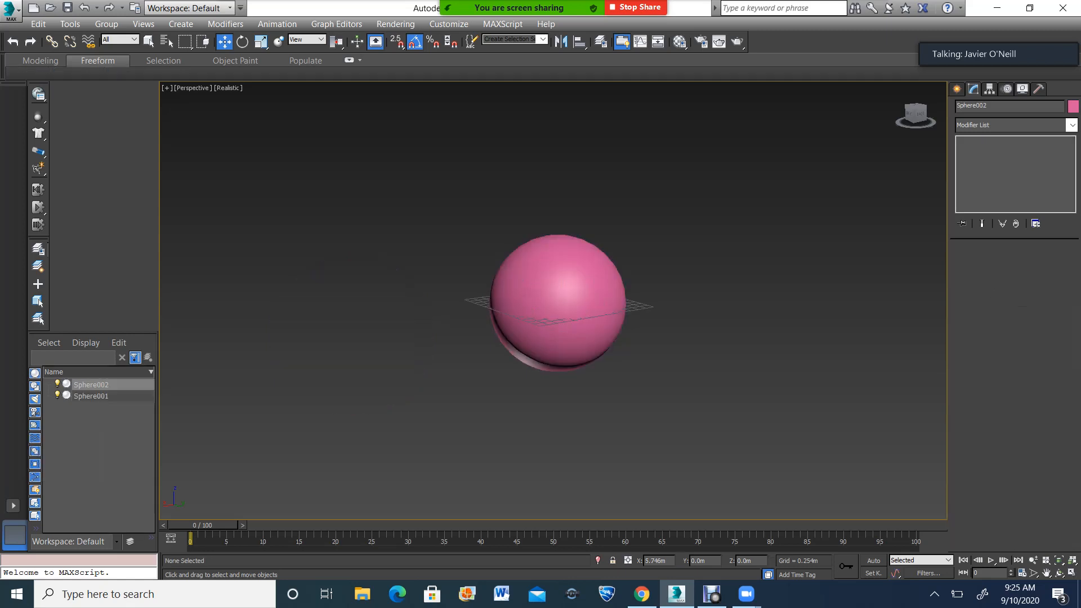
Apply an FFD 2x2x2 modifier to the remaining sphere, Sphere001.
left_click(557, 304)
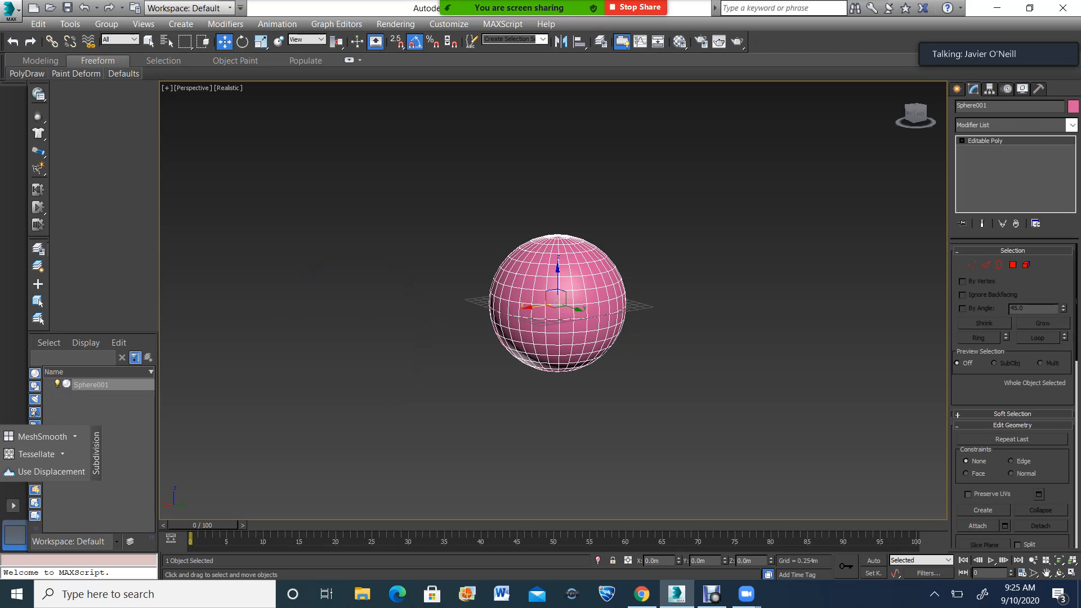
left_click(1072, 125)
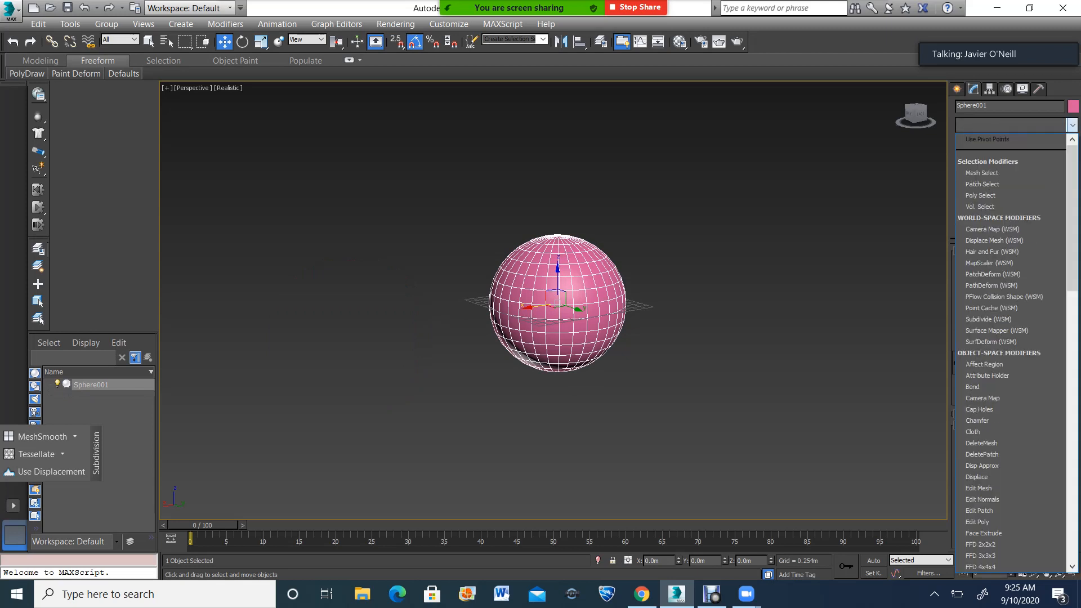
scroll(1014, 349, "down", 5)
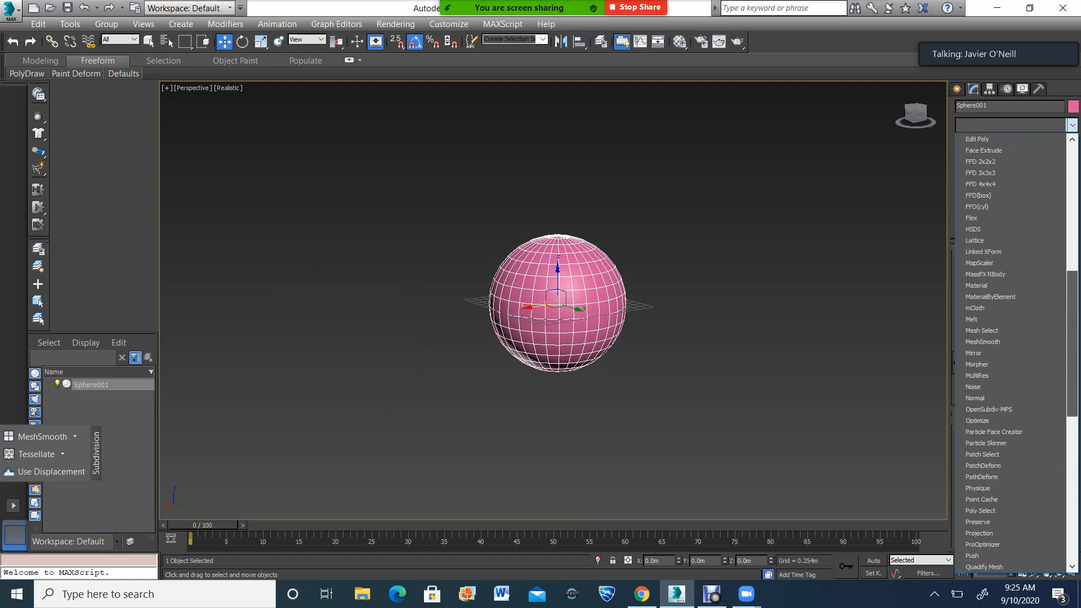
scroll(991, 240, "up", 2)
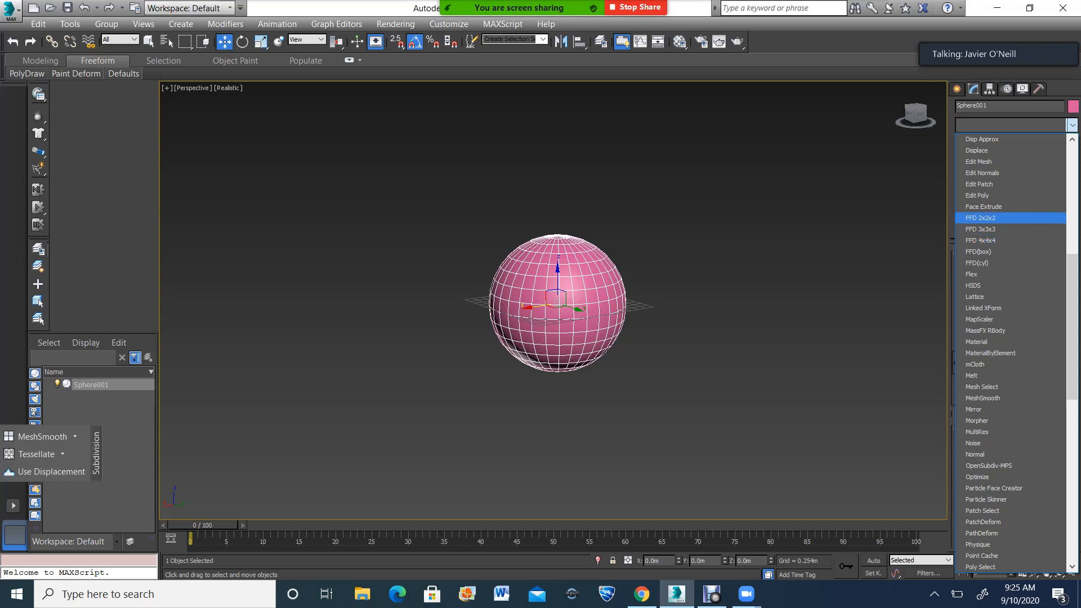
left_click(980, 218)
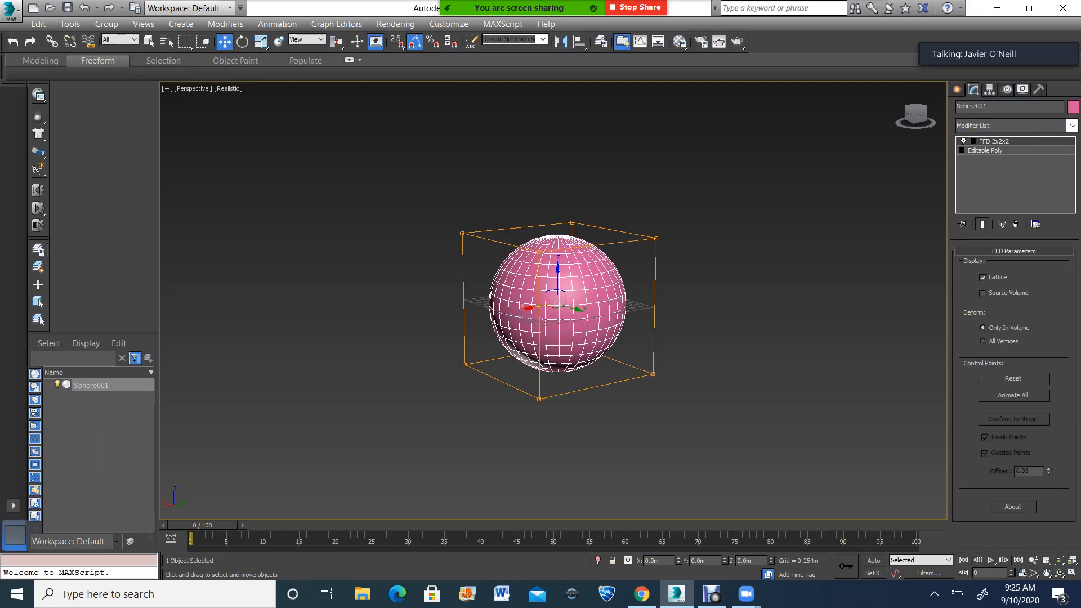
Move one upper back lattice corner of the FFD upward along Z at Control Points level, undo it, and exit the level.
middle_click_drag(555, 332, 625, 296, "alt")
left_click_drag(625, 295, 575, 335)
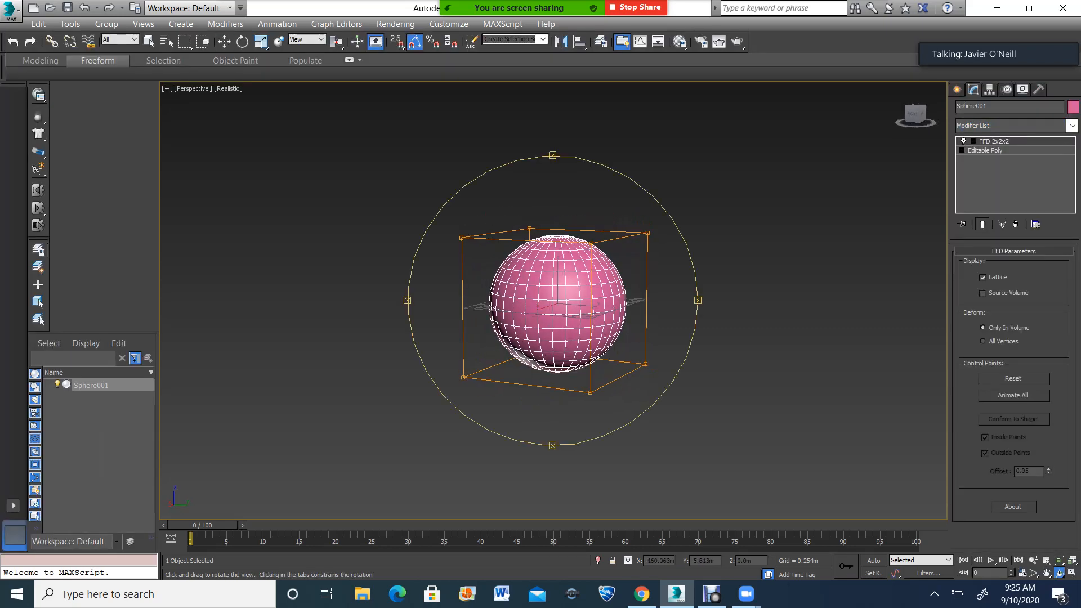
left_click(972, 141)
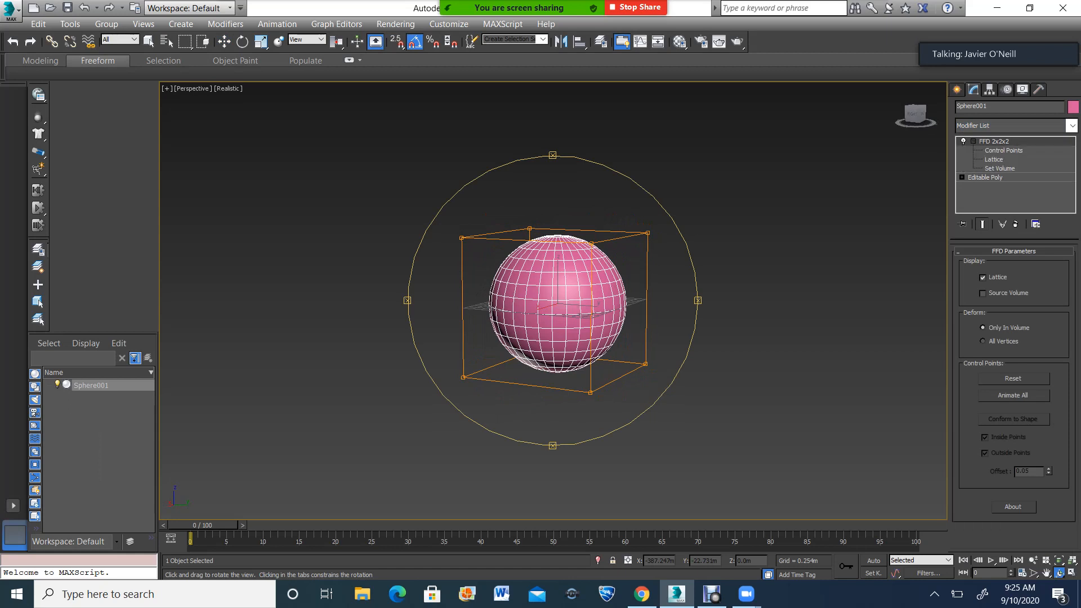
left_click(1004, 150)
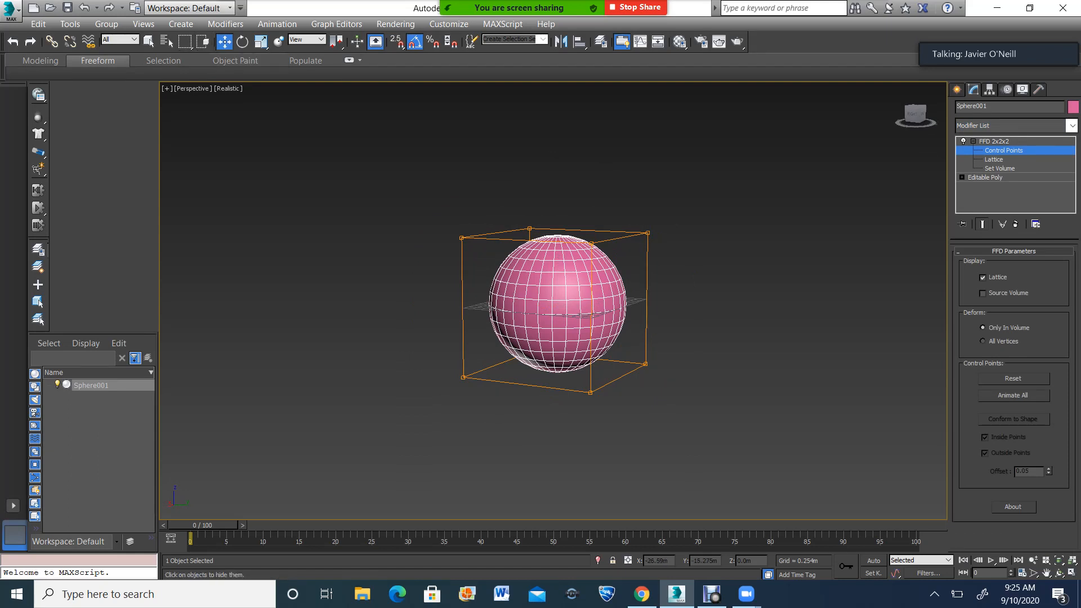
left_click(529, 228)
left_click_drag(529, 229, 529, 138)
left_click(1060, 573)
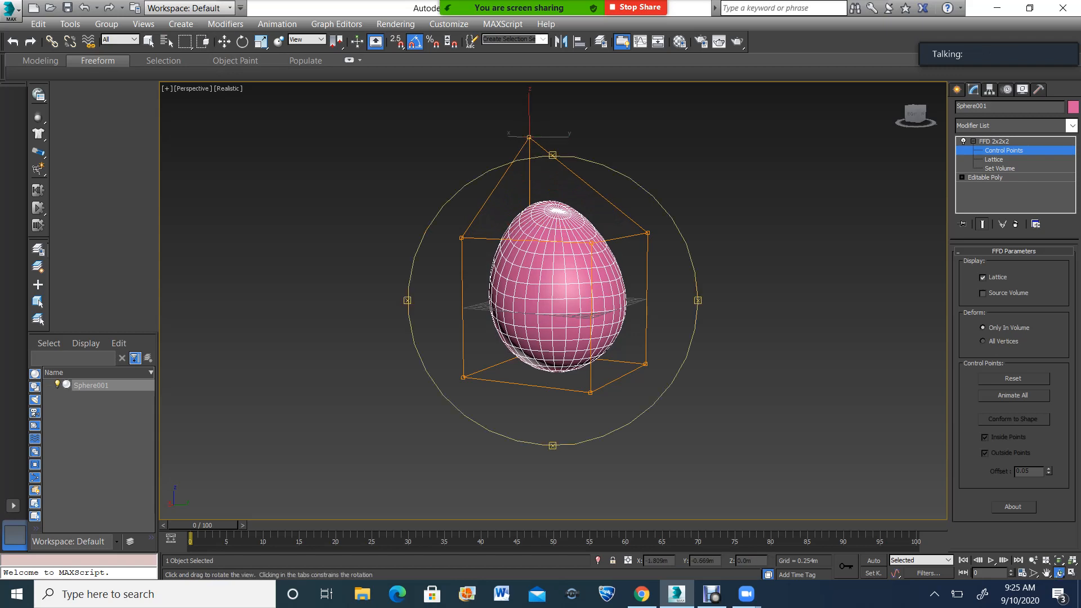
mouse_move(507, 270)
left_mouse_down()
mouse_move(574, 293)
mouse_move(521, 257)
left_mouse_up()
key("ctrl+z")
scroll(544, 273, "down", 3)
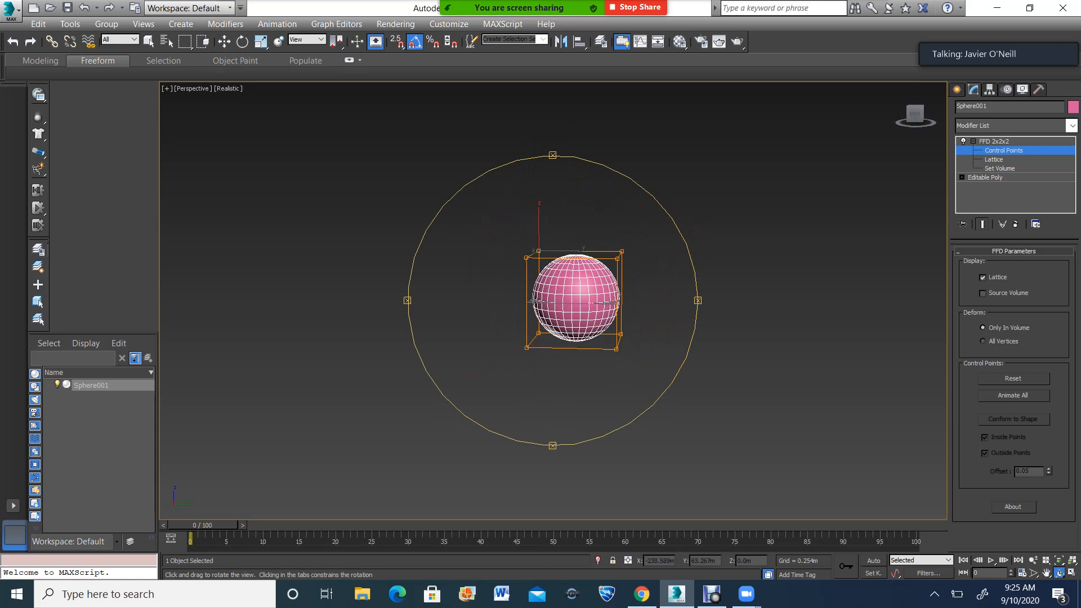
left_click(994, 141)
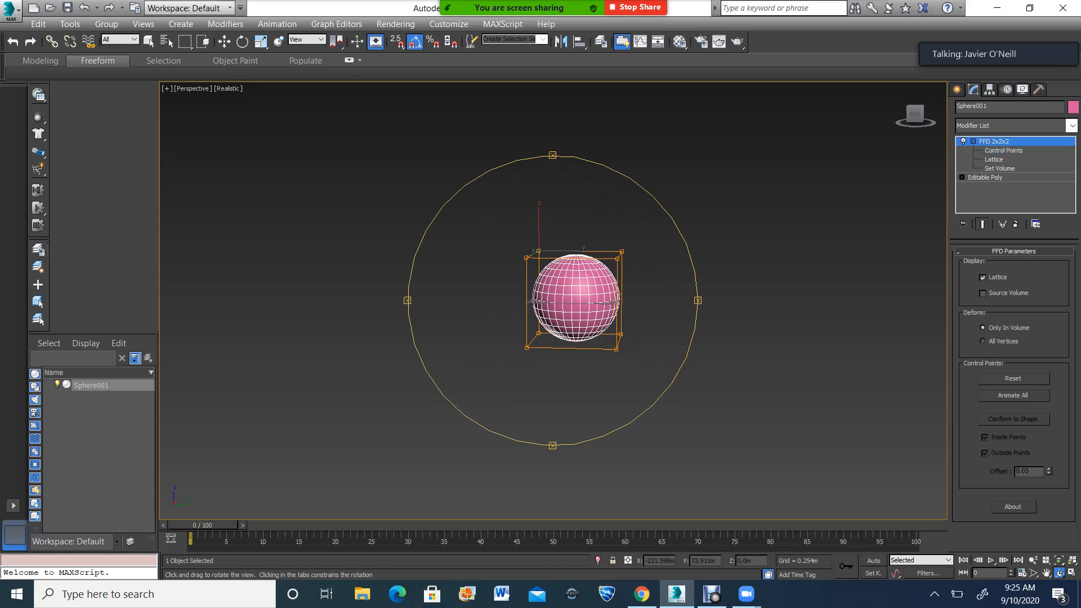
right_click(994, 140)
Stop the Zoom screen share and minimize the meeting to a repositioned, collapsed floating thumbnail.
left_click(635, 7)
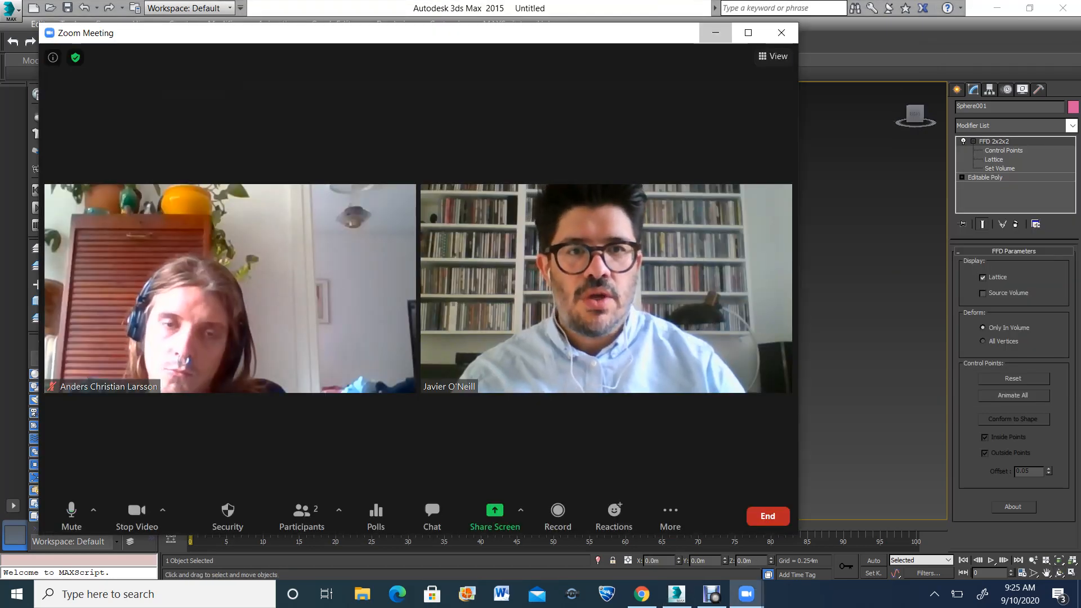
left_click(716, 32)
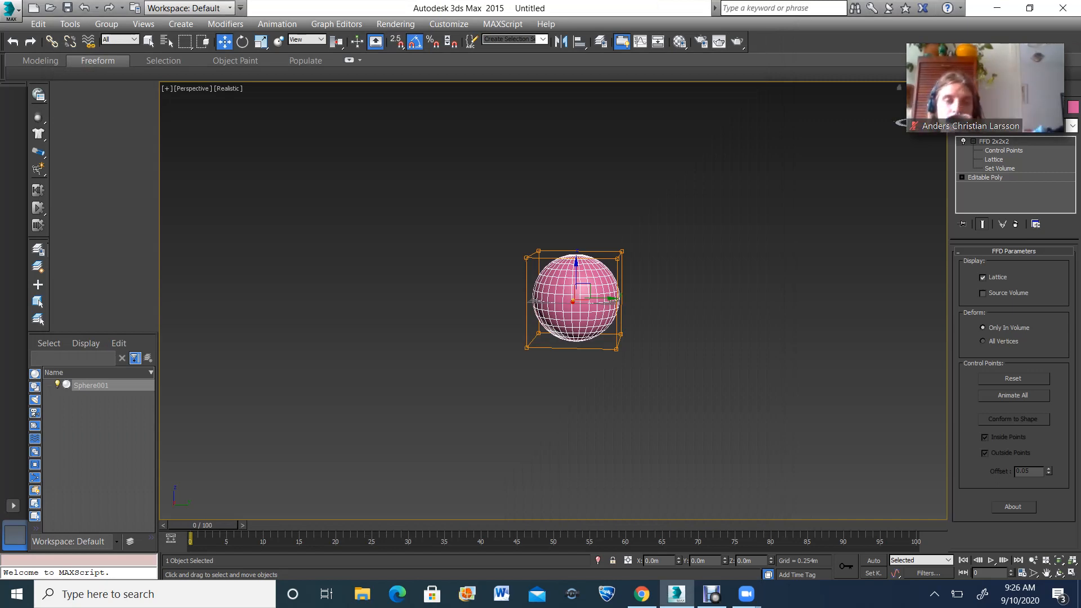
left_click_drag(985, 79, 832, 76)
left_click(770, 114)
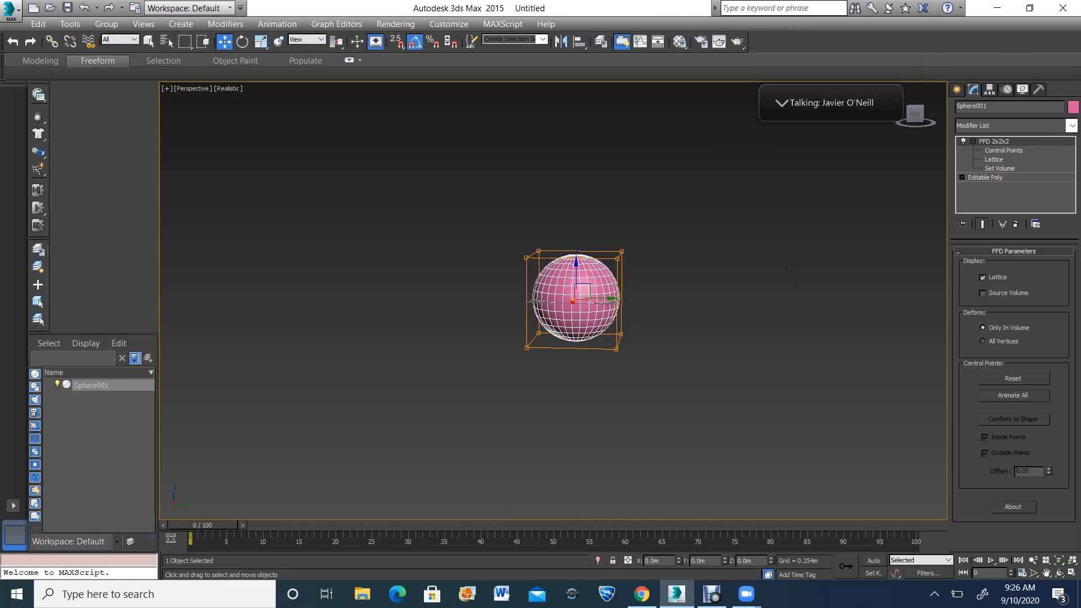
scroll(530, 274, "up", 3)
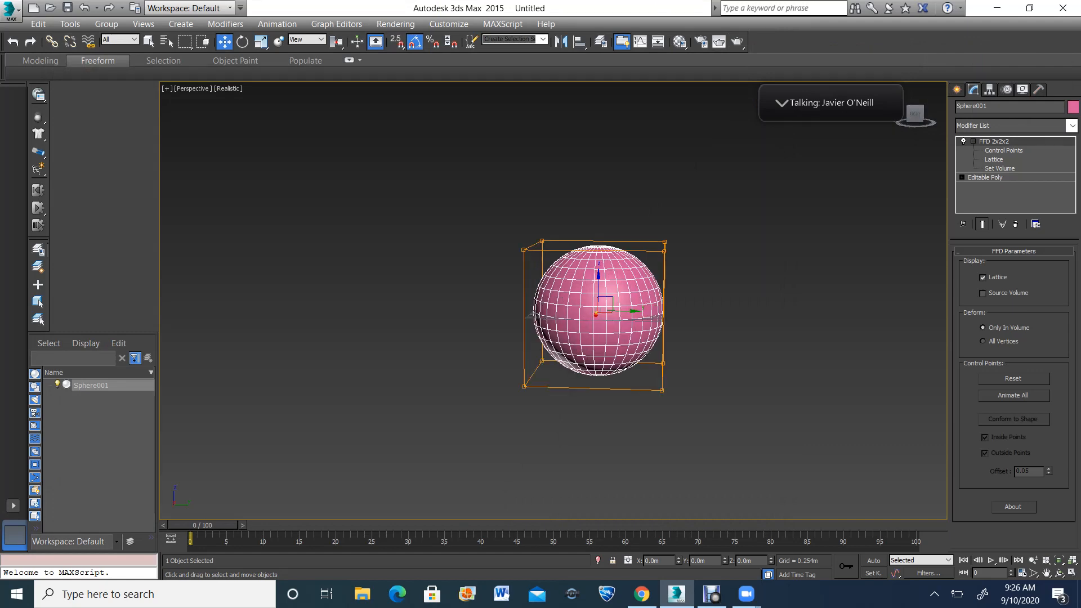
scroll(539, 288, "up", 3)
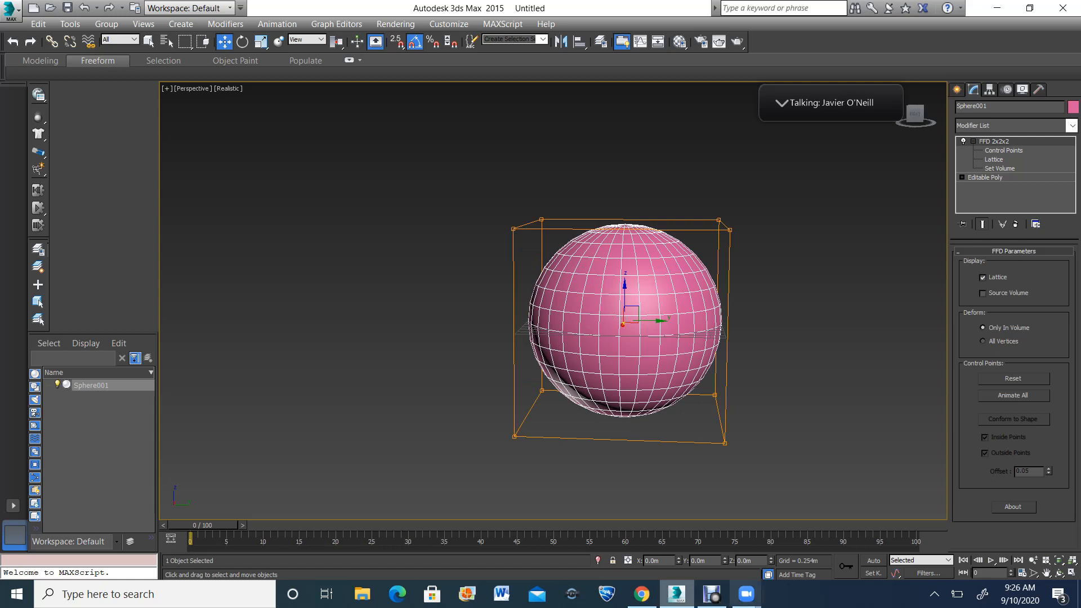
left_click(747, 594)
left_click(670, 532)
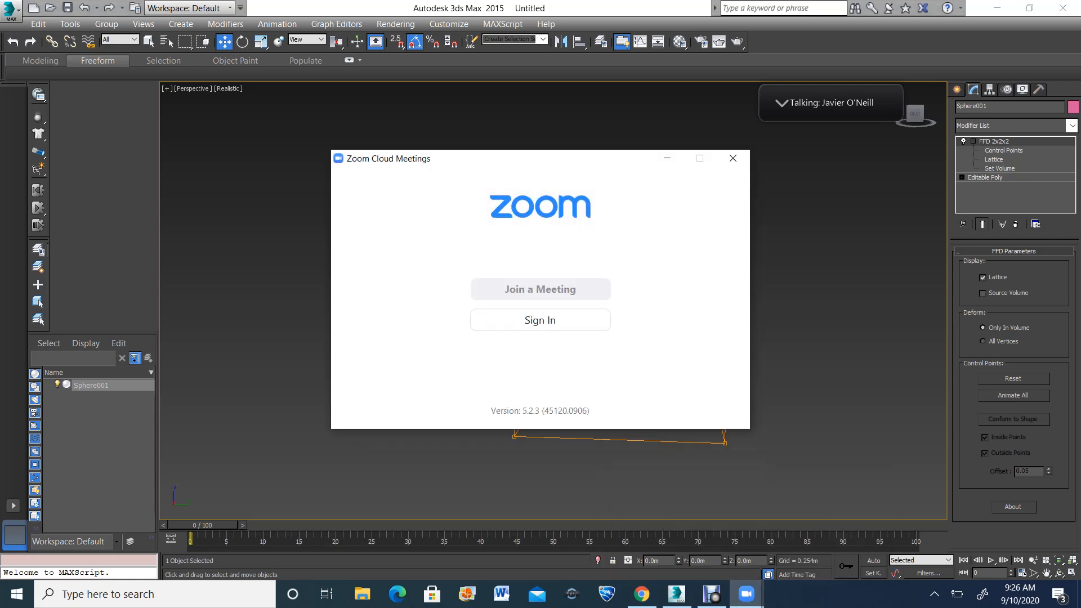
left_click(747, 594)
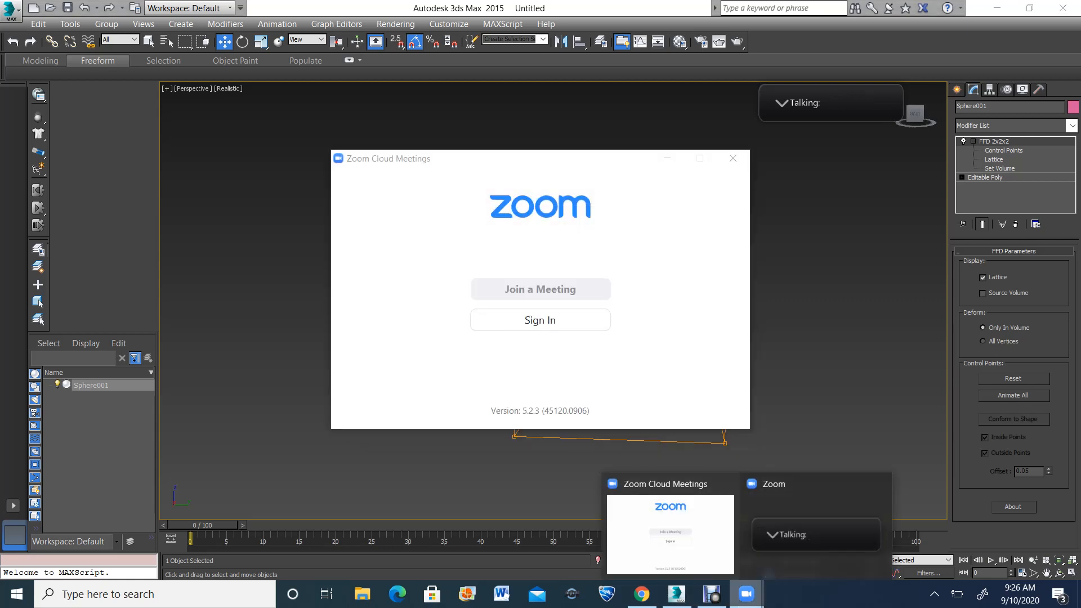
left_click(816, 534)
left_click(747, 594)
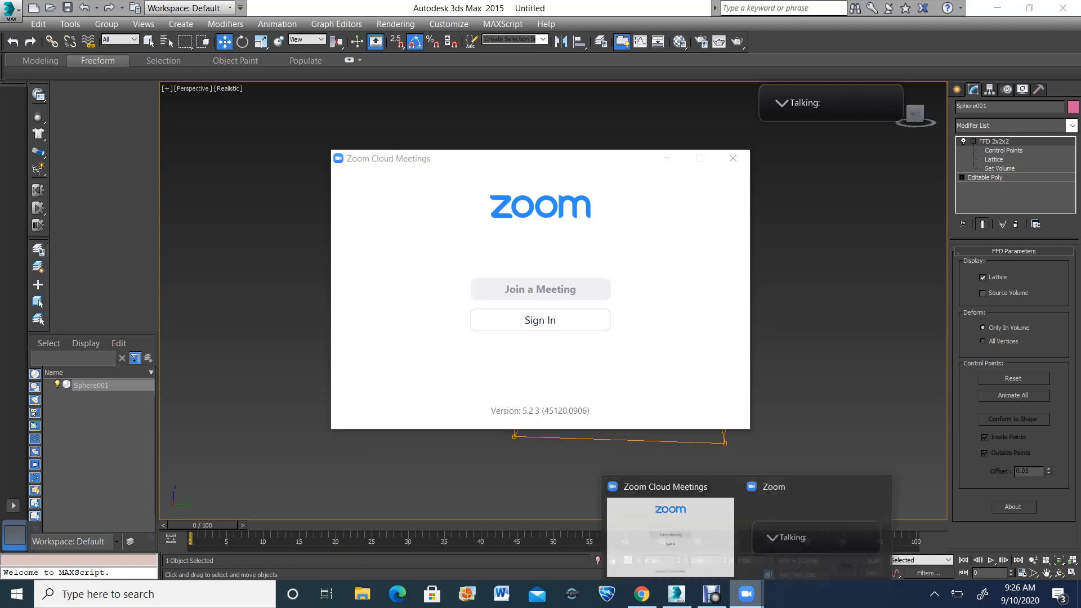
left_click(880, 484)
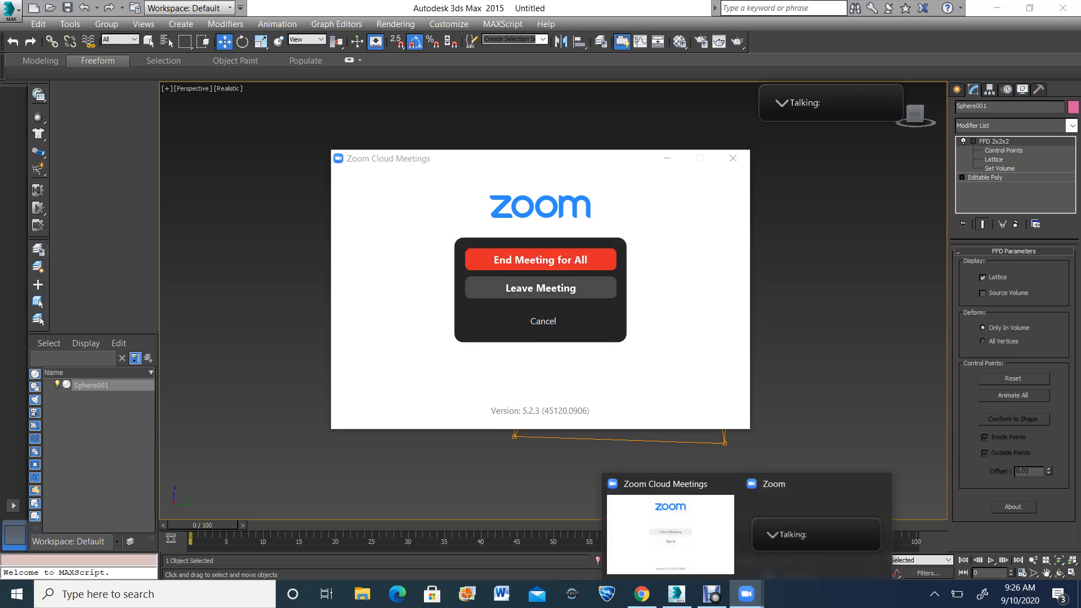
left_click(544, 321)
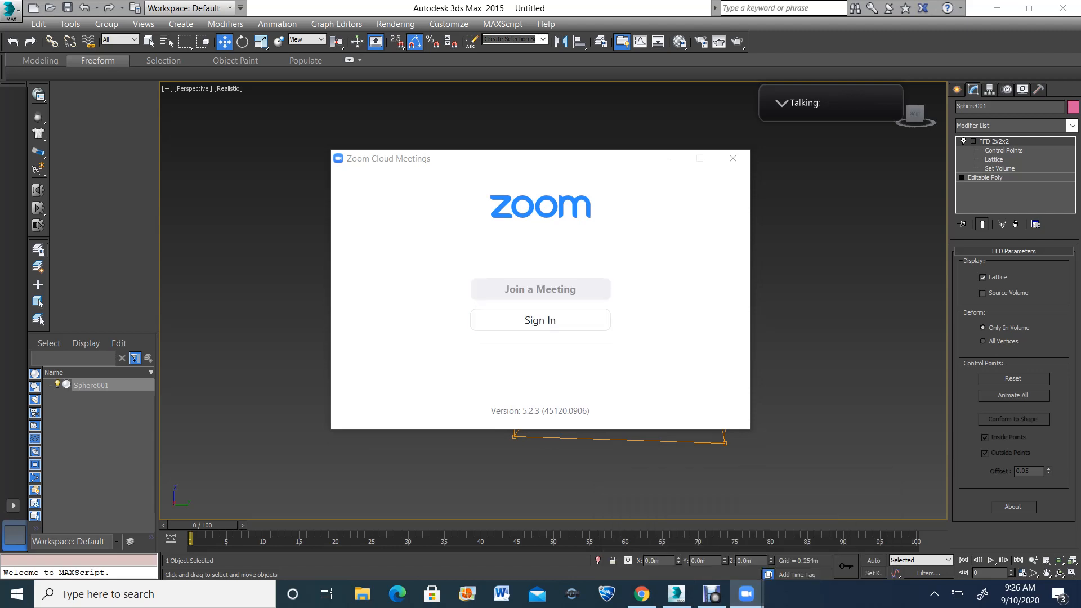
Switch to Zoom and restore the full meeting window from the expanded floating video thumbnail.
key("alt+Tab")
key("Tab")
key("Tab")
key("Tab")
key("Tab")
key("Tab")
key("Tab")
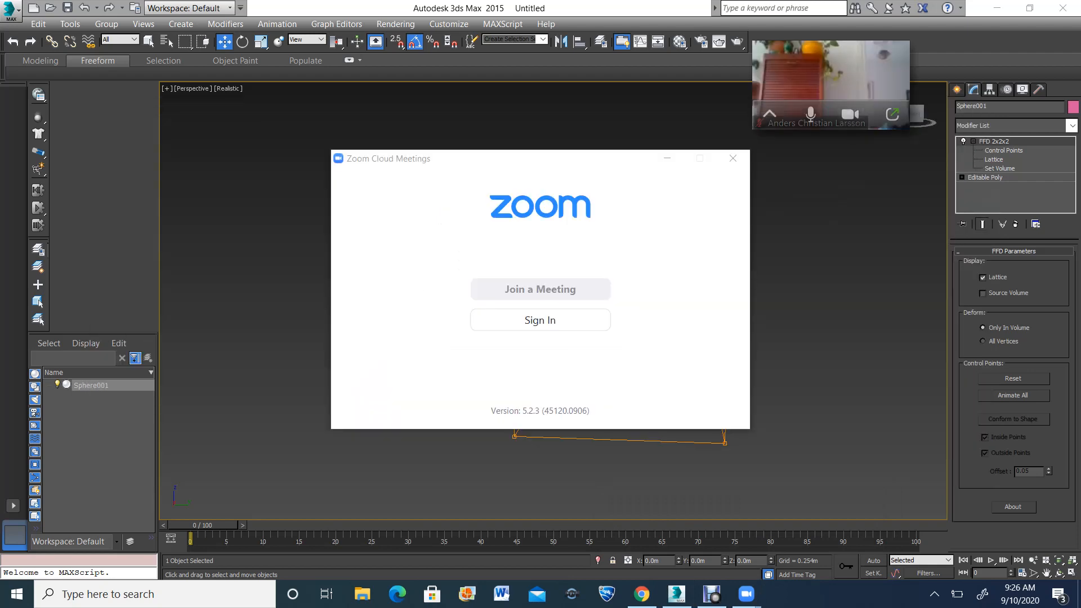
left_click(892, 114)
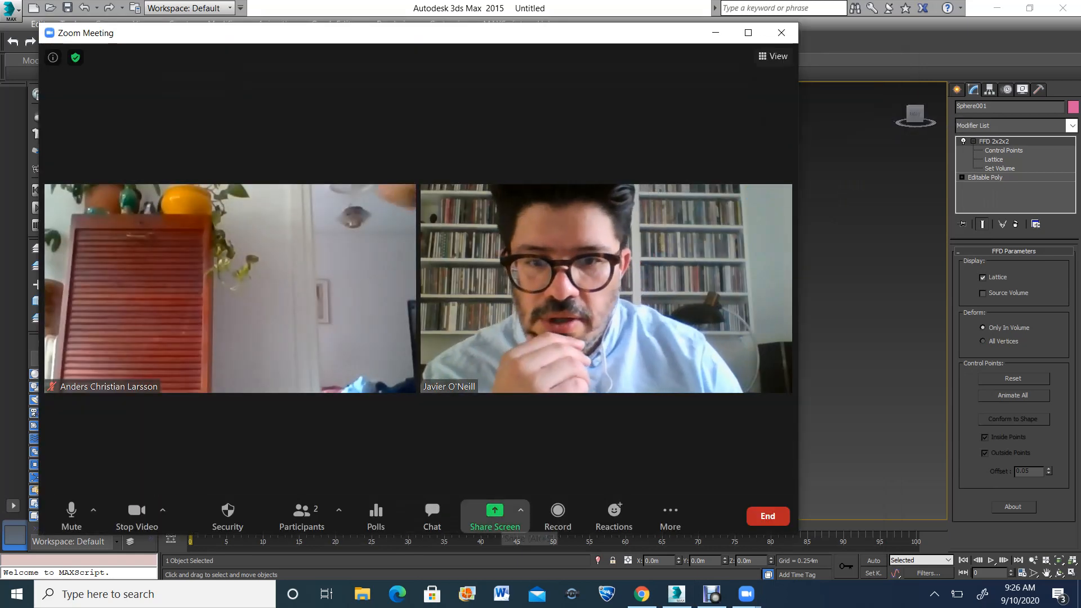
Restart sharing the desktop screen in the Zoom meeting to return to the sphere scene.
left_click(495, 512)
double_click(479, 282)
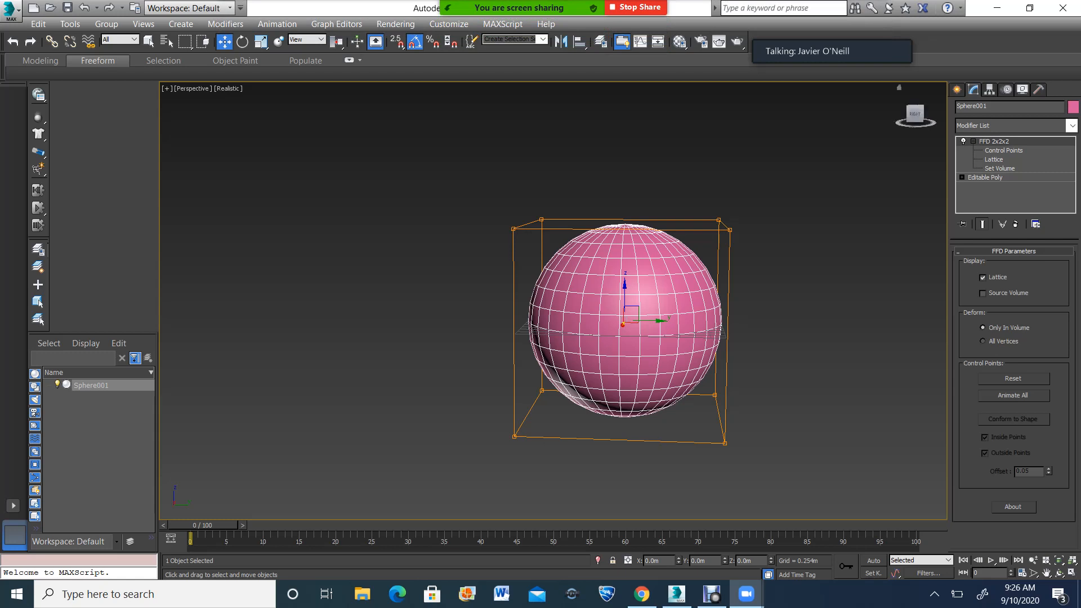
Raise one upper back lattice corner of the FFD 2x2x2 along Z at Control Points level, and undo the move.
left_click(1004, 151)
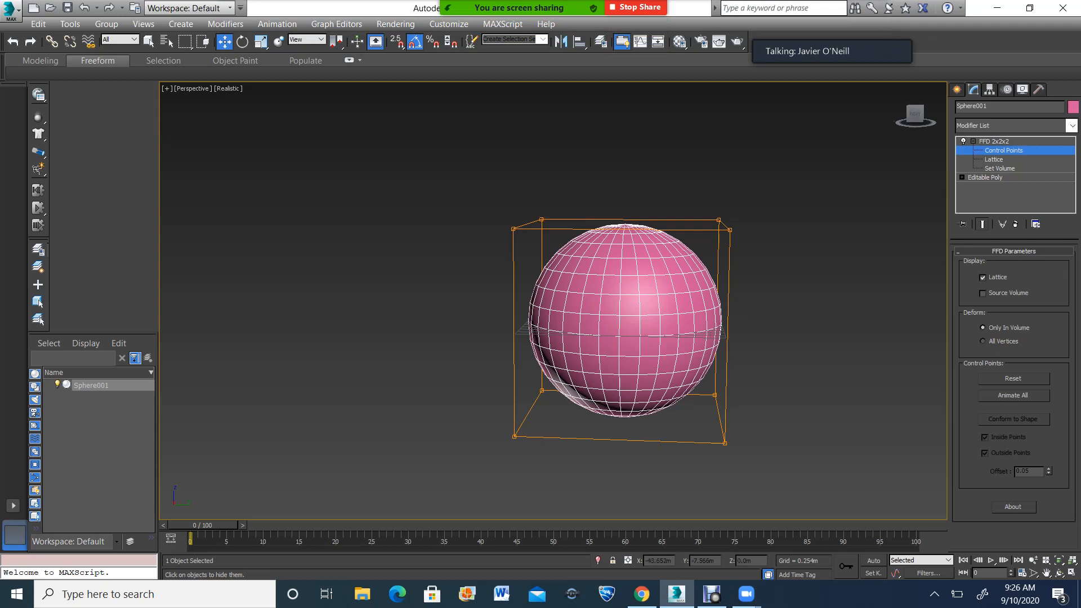
left_click_drag(541, 203, 541, 145)
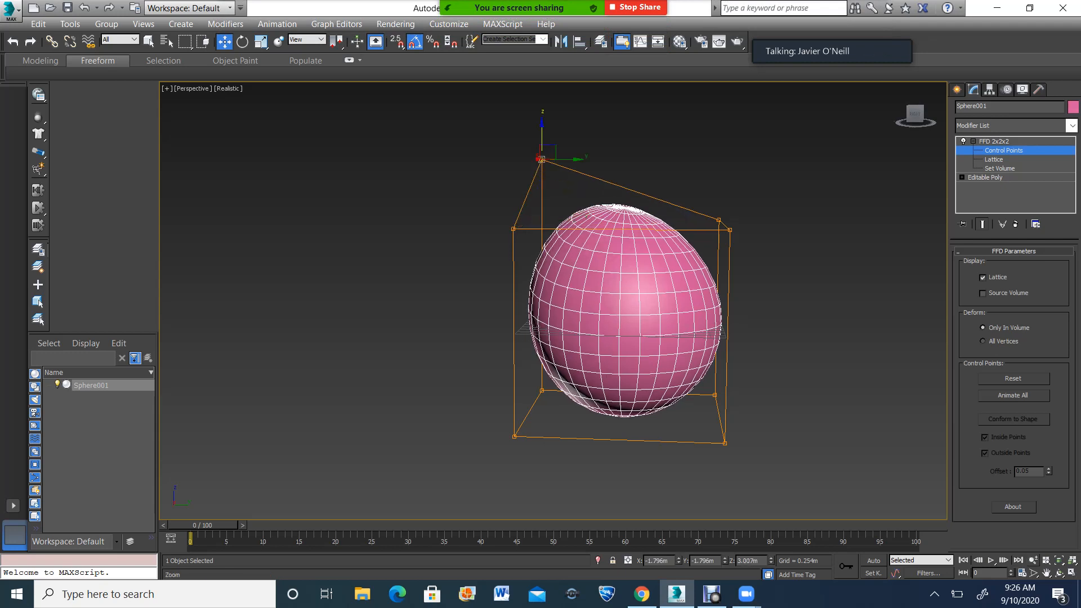
left_click(1059, 573)
left_click_drag(549, 304, 580, 327)
key("ctrl+z")
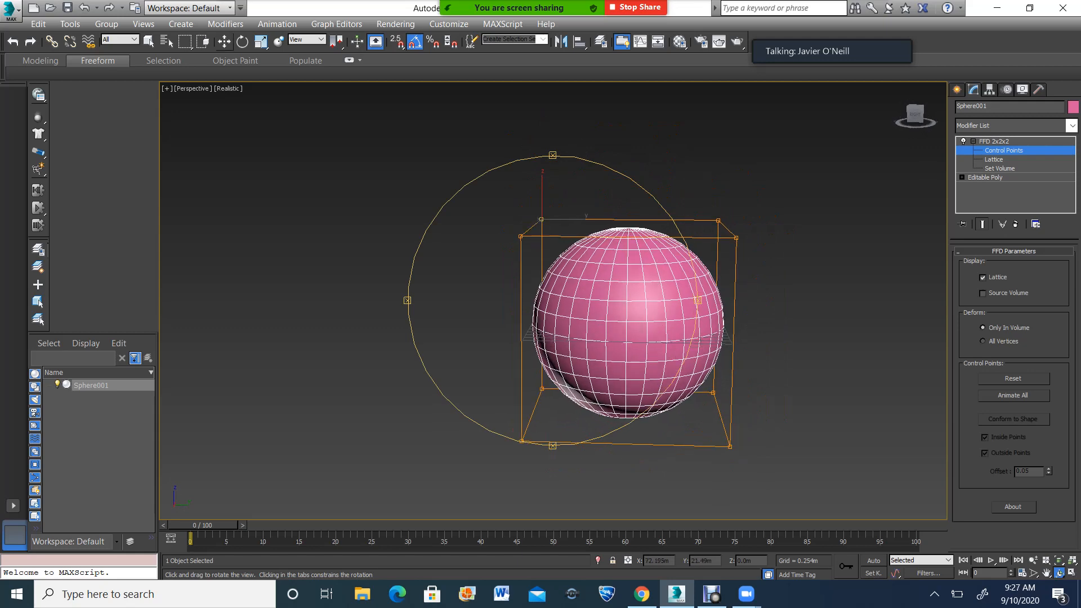
Select the four upper FFD 2x2x2 control points and scale them inward uniformly to taper the sphere into an egg shape.
key("w")
left_click_drag(456, 161, 739, 241)
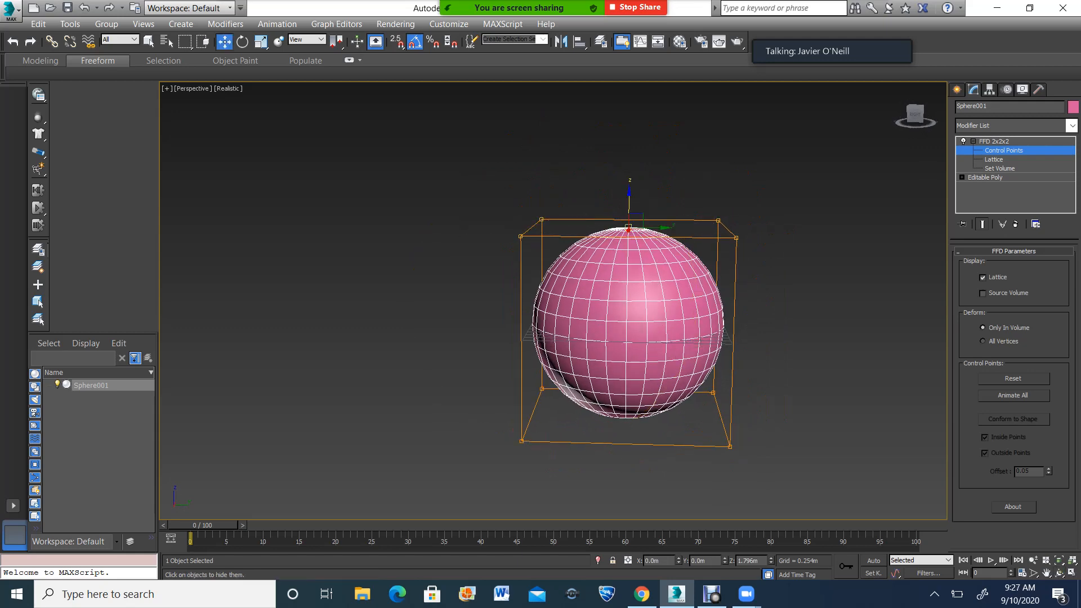
left_click(260, 41)
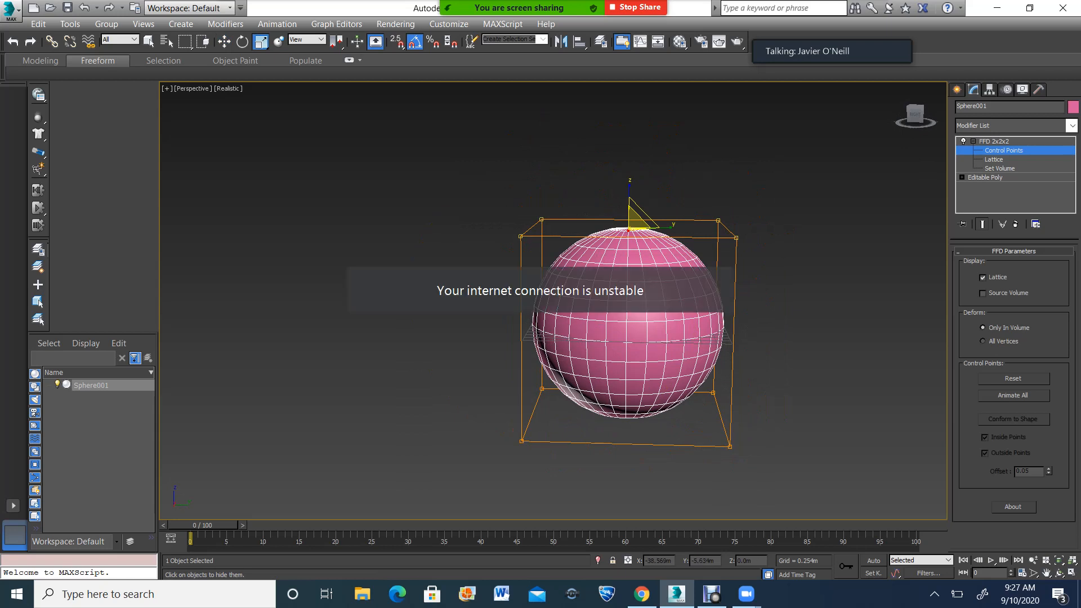
scroll(509, 191, "up", 3)
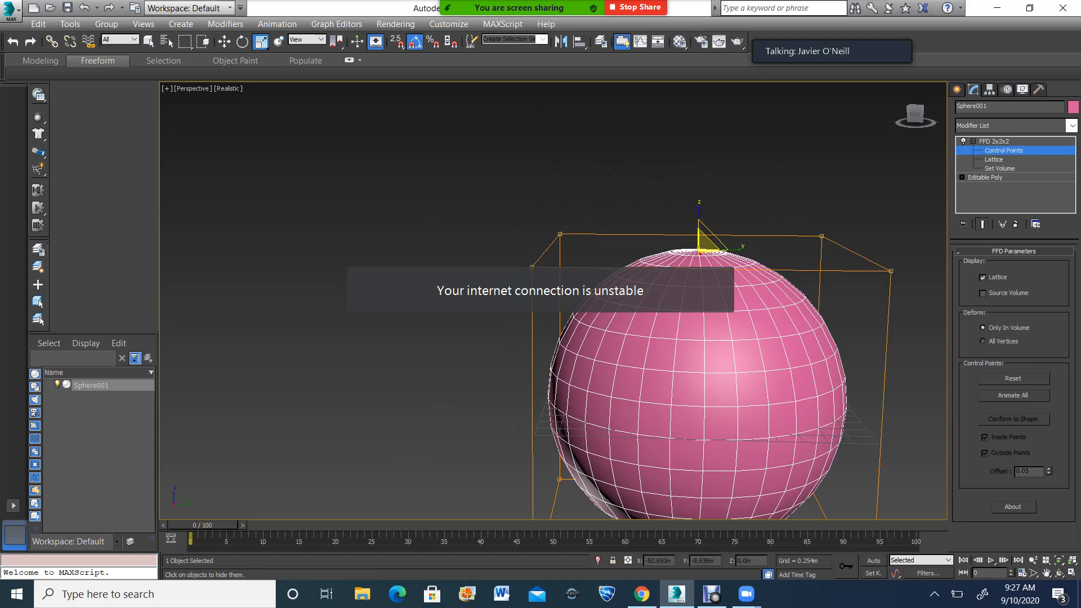
scroll(510, 191, "down", 3)
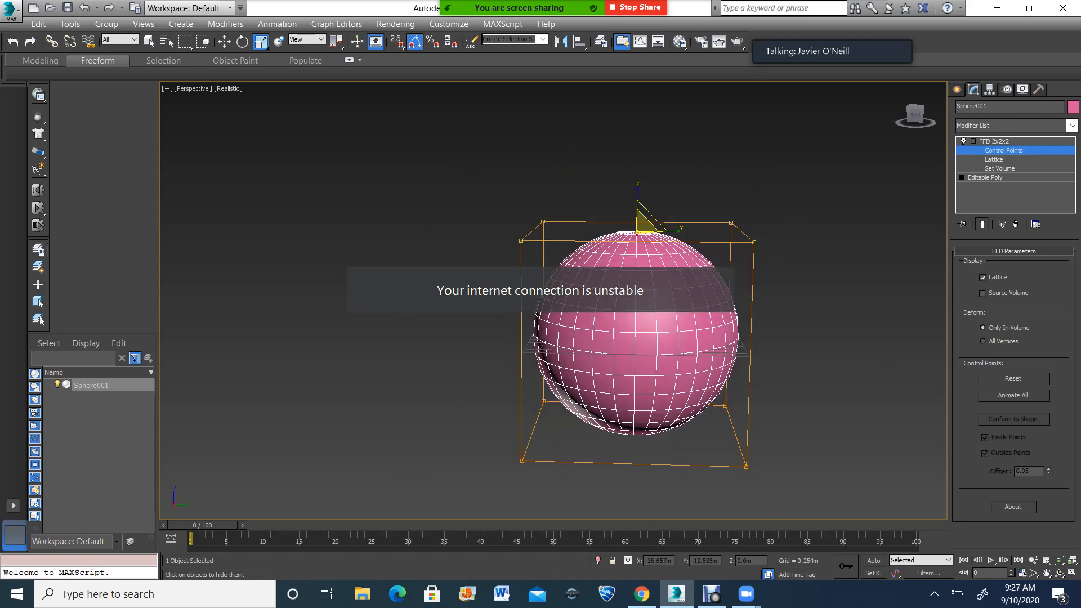
key("space")
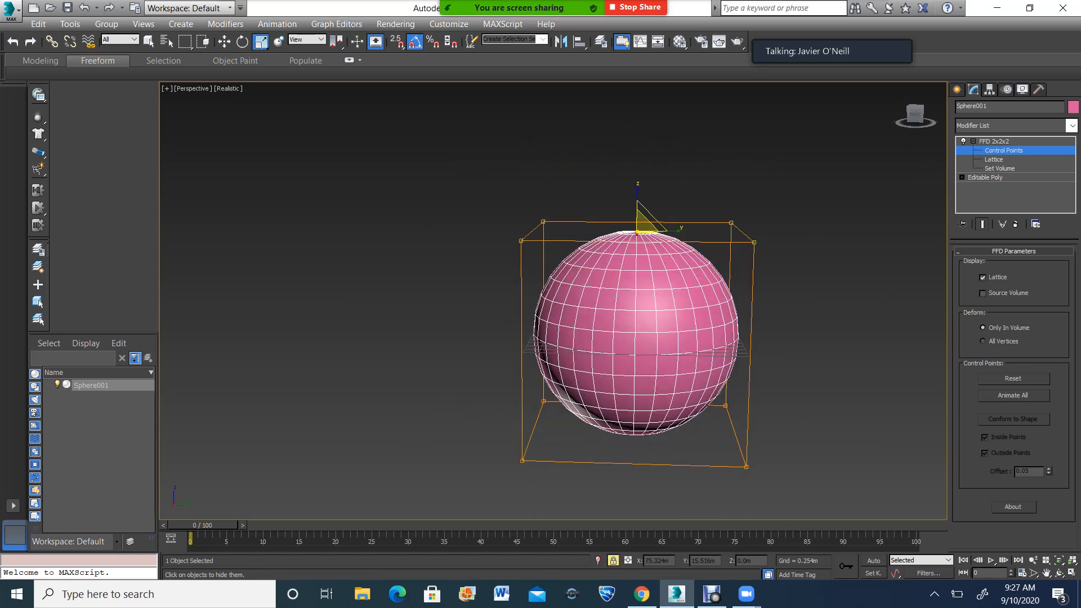
left_click_drag(362, 146, 400, 276)
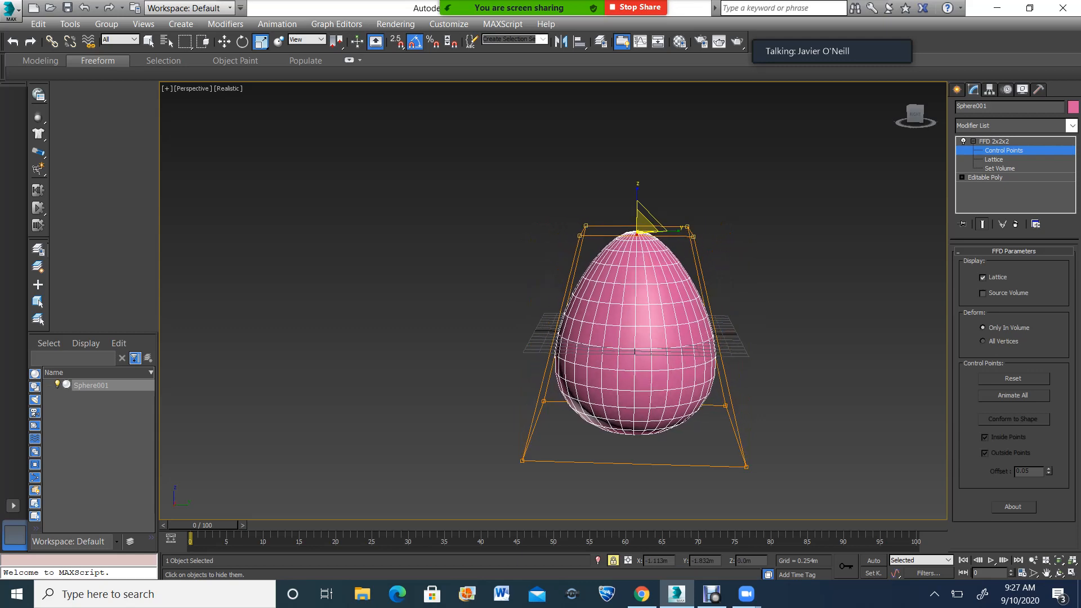
left_click(1060, 573)
left_click_drag(602, 349, 676, 394)
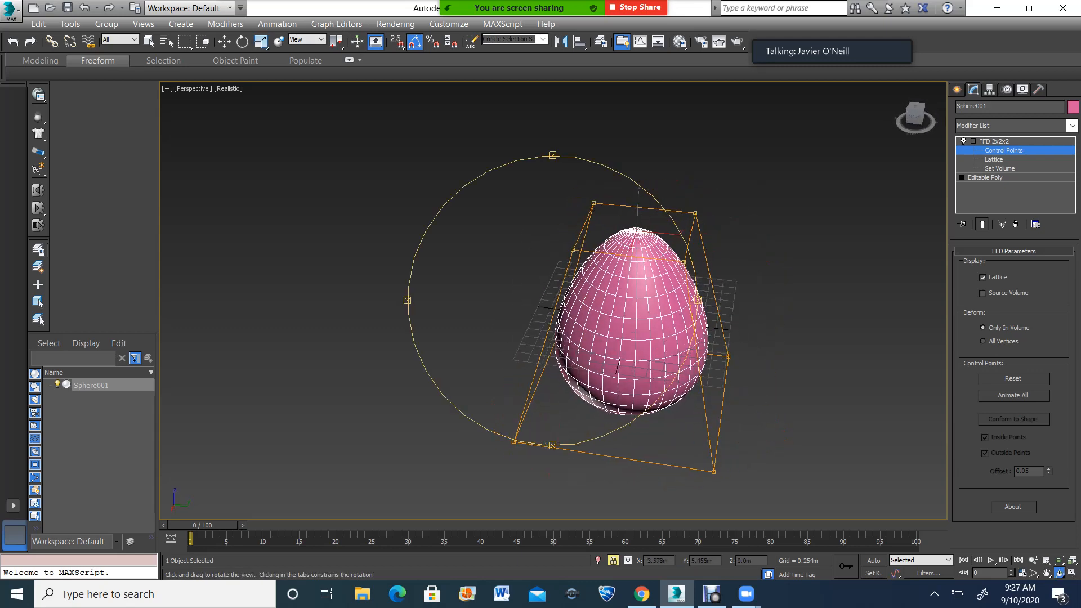
Delete the FFD 2x2x2 modifier from the sphere and apply an FFD 4x4x4 modifier instead.
right_click(993, 141)
left_click(995, 161)
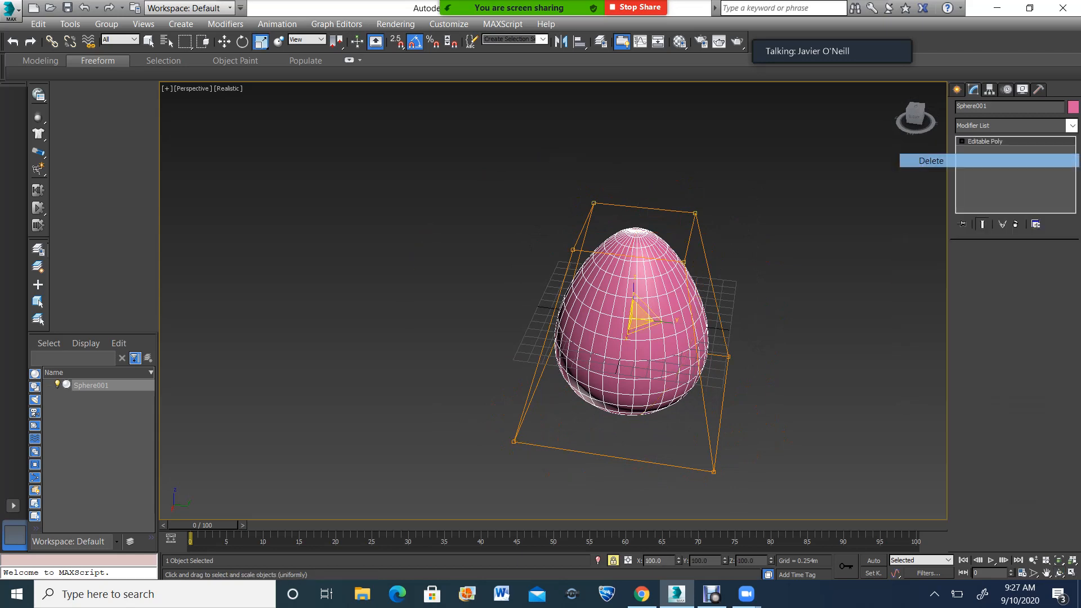
left_click(1072, 126)
left_click_drag(1072, 174, 1072, 320)
scroll(1011, 349, "down", 10)
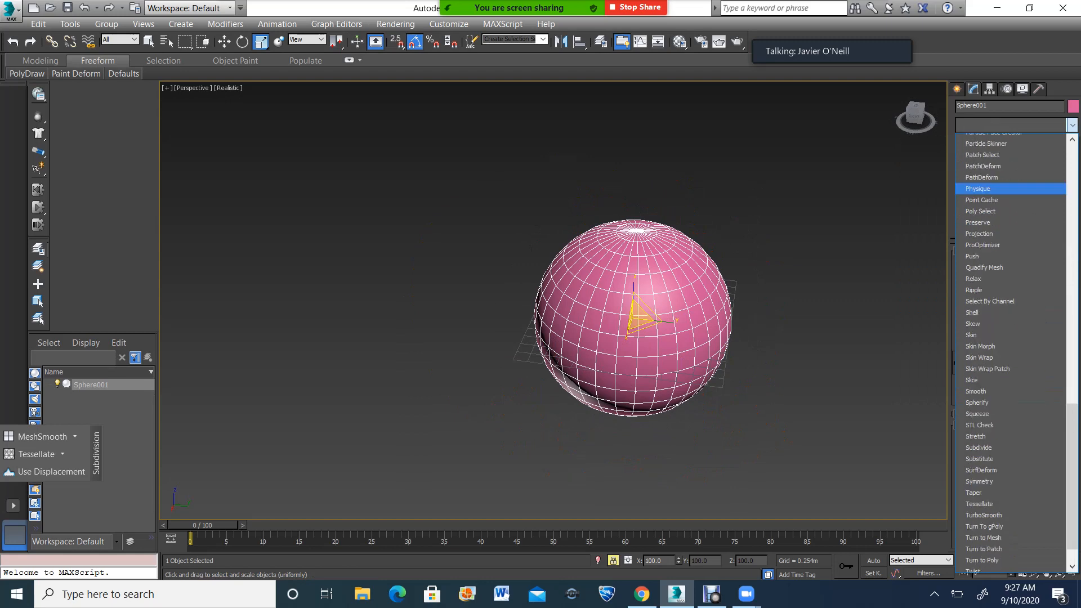
scroll(1011, 349, "up", 15)
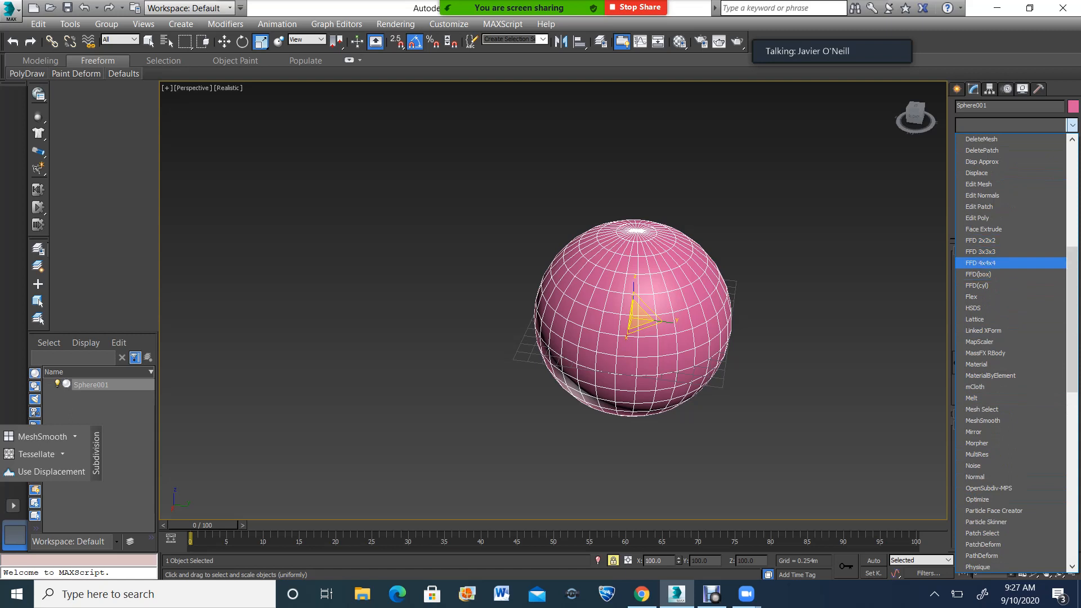
left_click(983, 263)
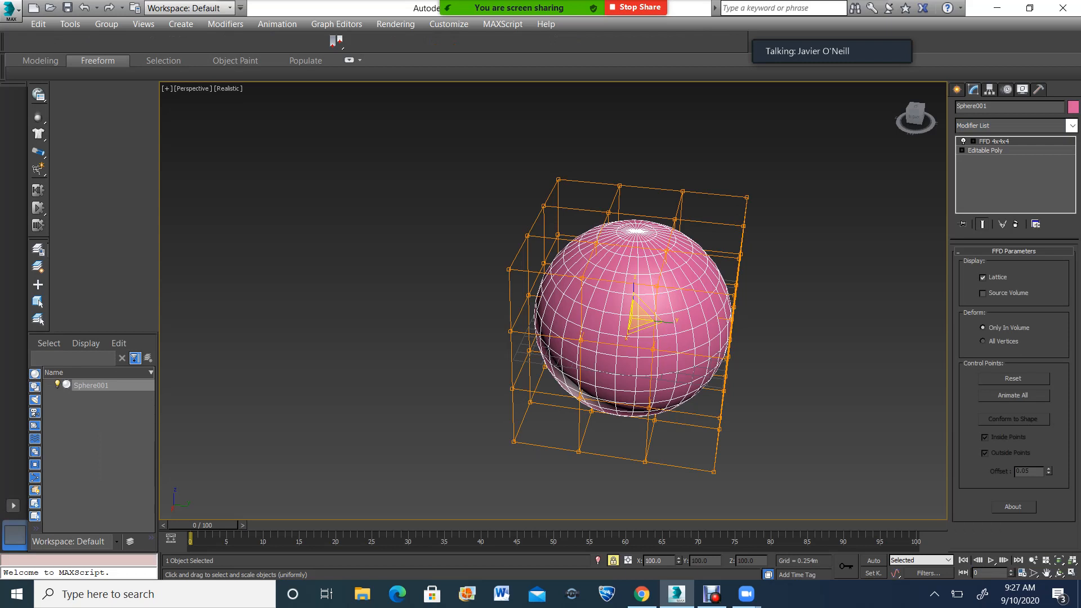
Replace the FFD 4x4x4 modifier on the sphere with an FFD(box) modifier.
right_click(994, 140)
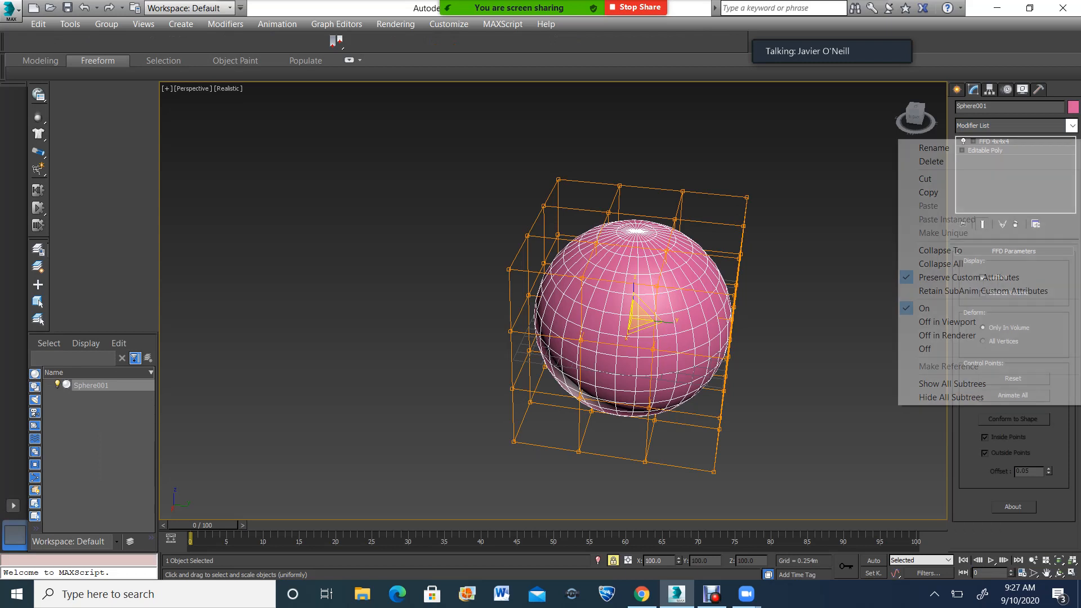
left_click(923, 163)
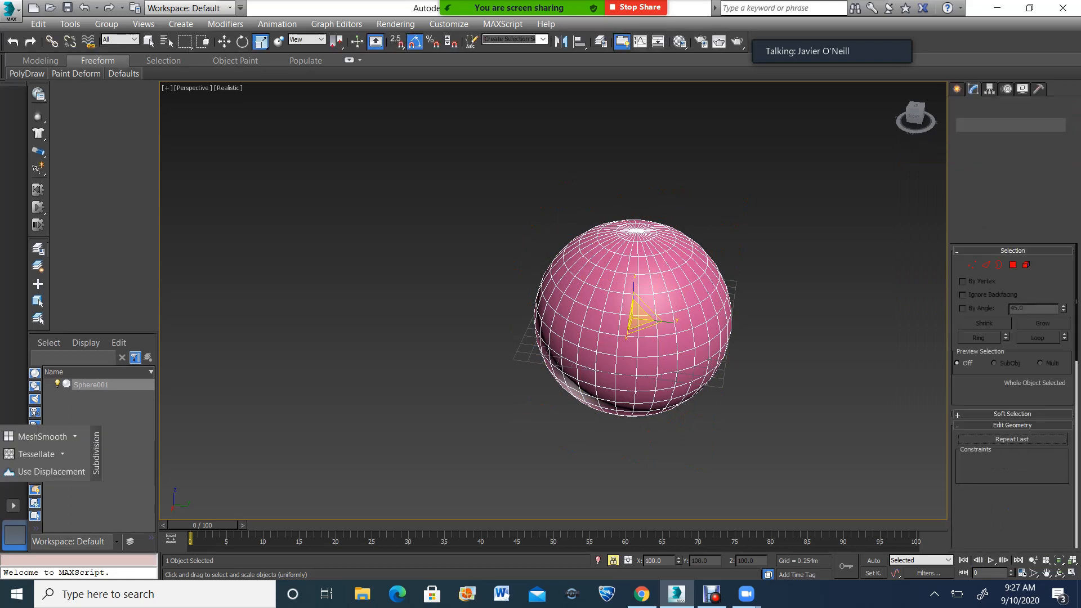
left_click(1072, 125)
scroll(1008, 510, "down", 1)
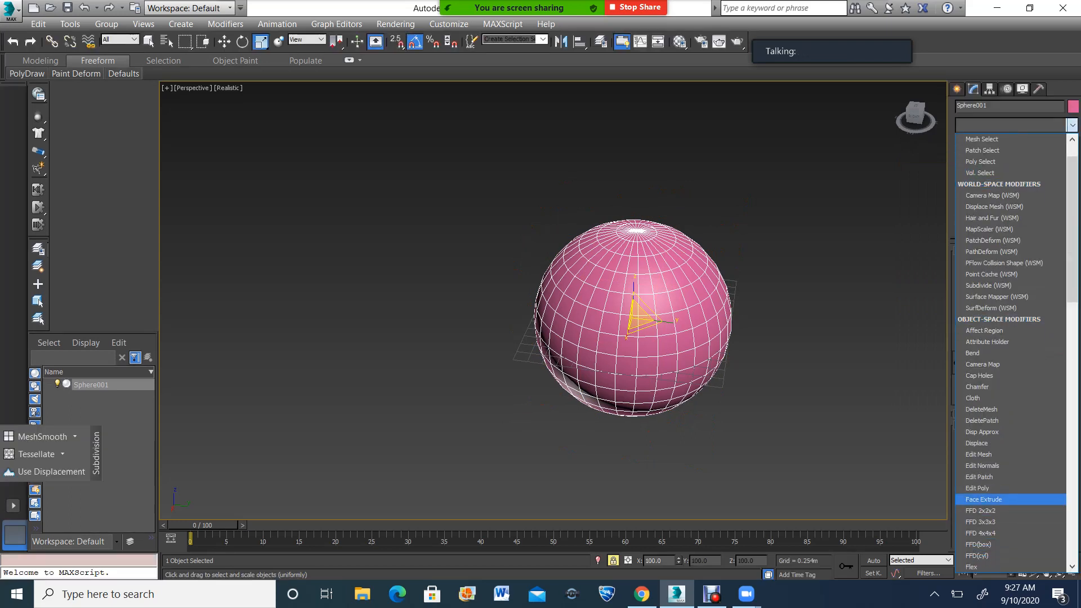
scroll(1008, 511, "down", 1)
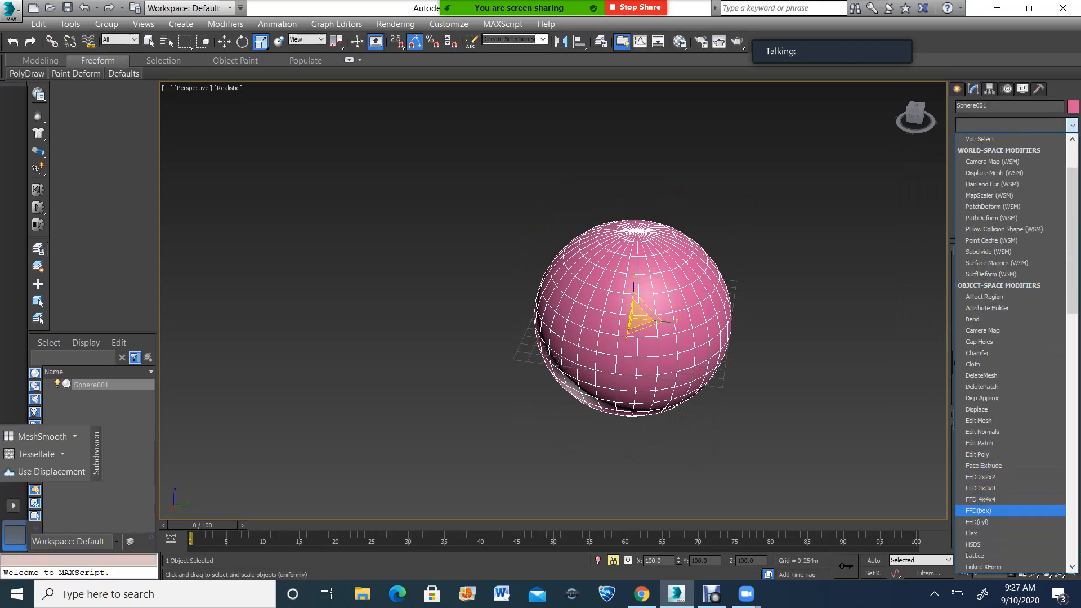
left_click(983, 511)
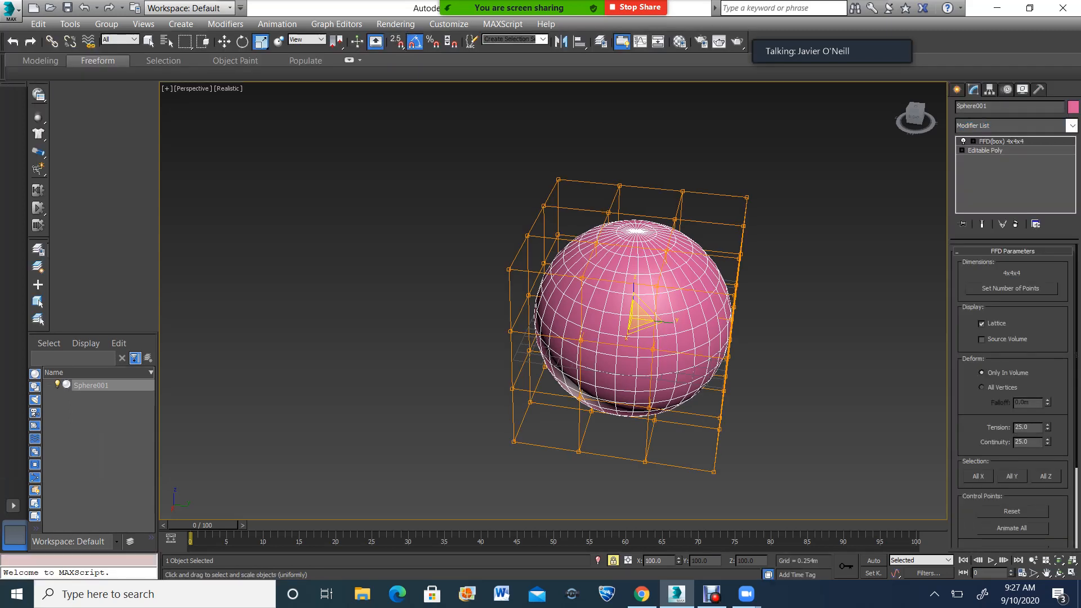
Set the FFD(box) lattice's number of points to length 6, width 3 and height 2.
left_click(1010, 289)
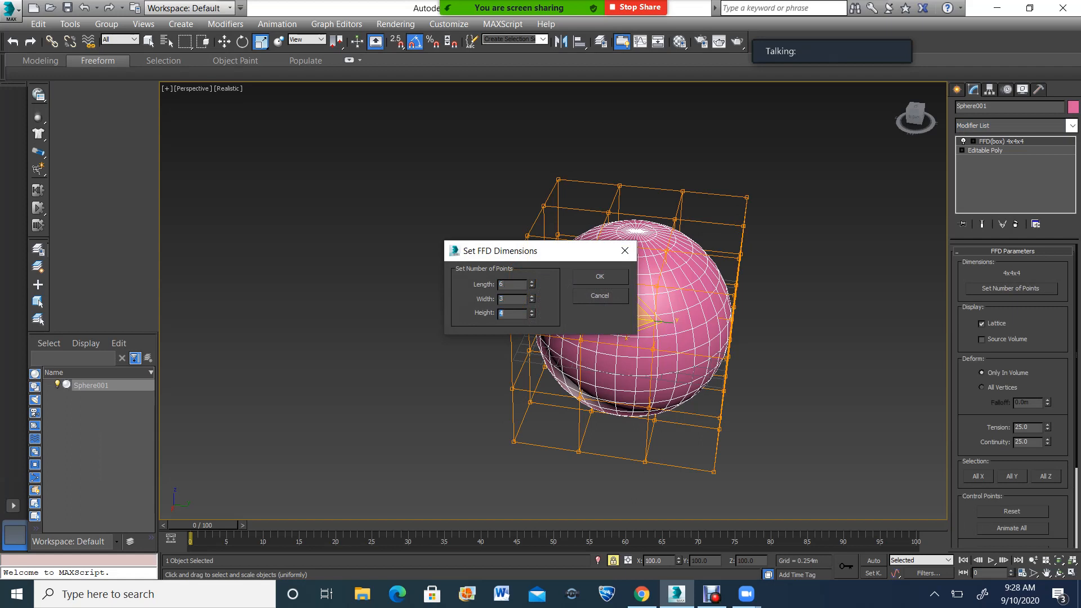
type("2")
key("Return")
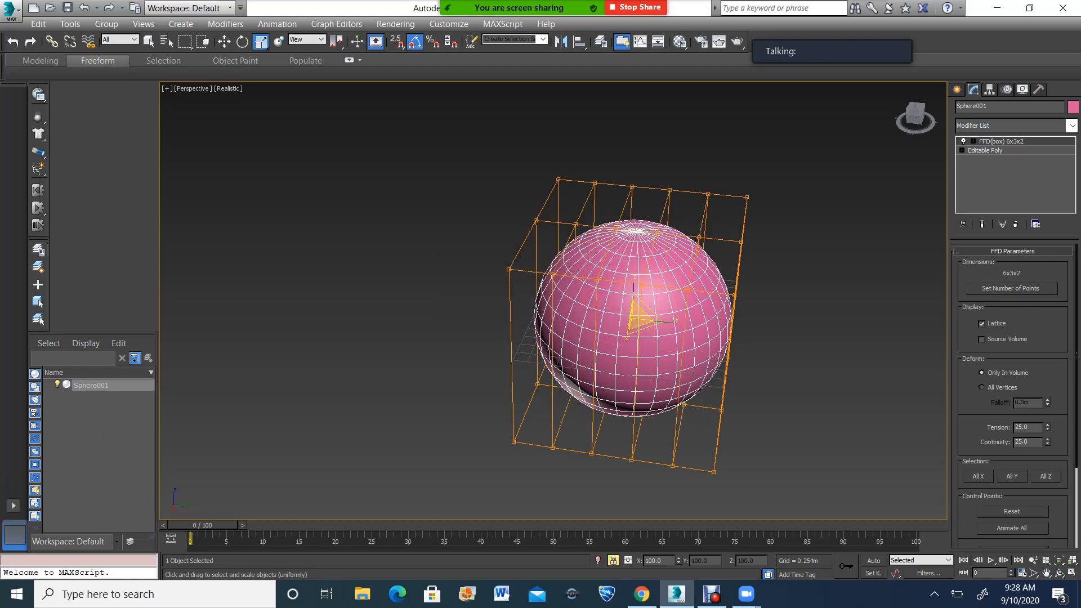
Activate the FFD(box) Control Points level and the Move tool, and select the outermost lattice points at the negative Y end.
left_click(1059, 573)
left_click_drag(600, 343, 622, 405)
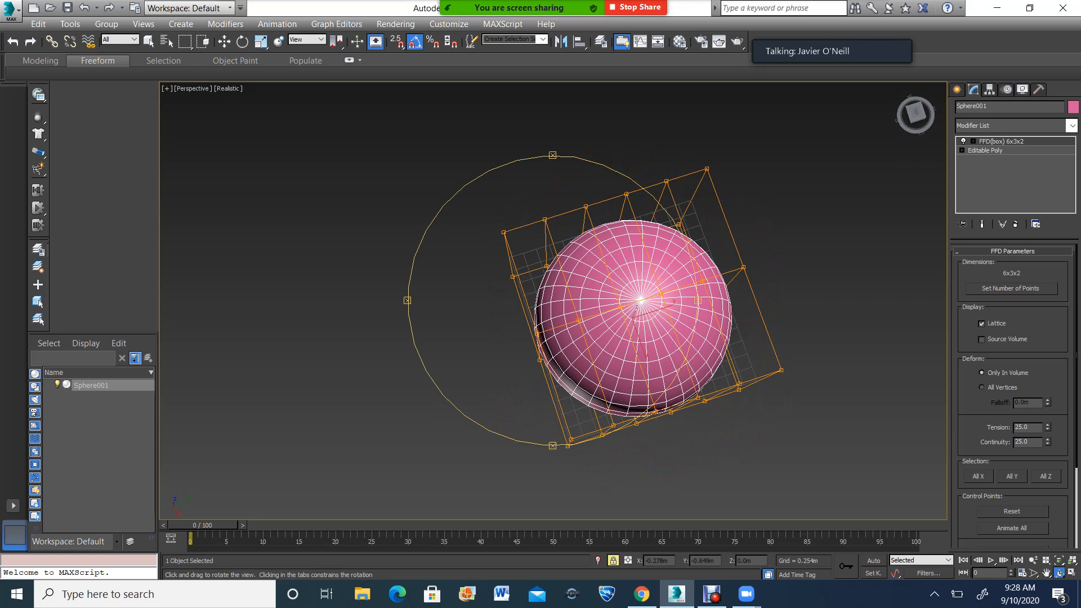
left_click_drag(571, 266, 572, 315)
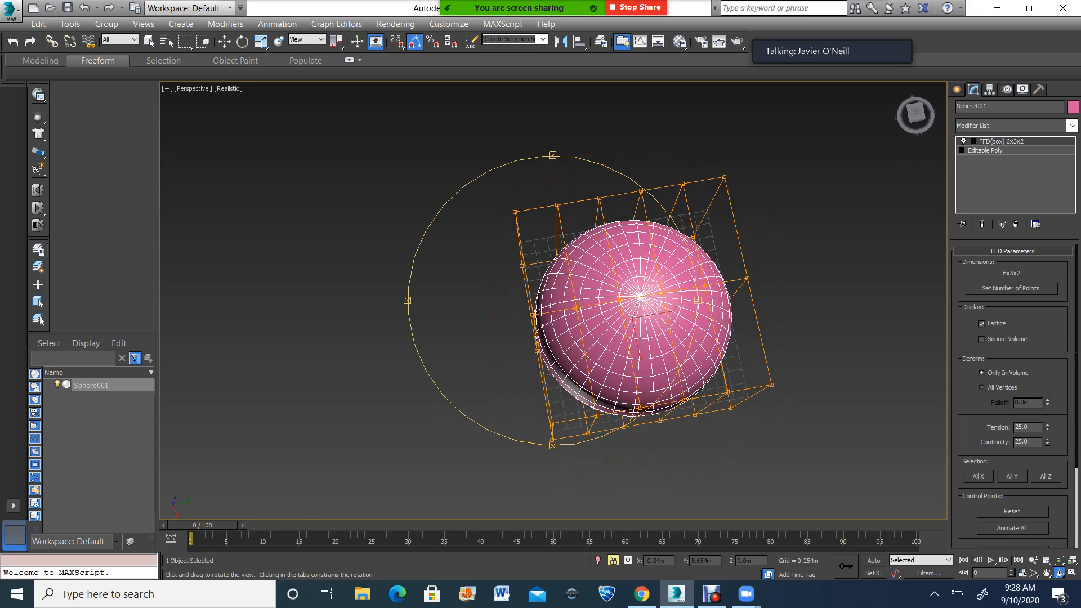
left_click(1001, 141)
left_click(972, 141)
left_click(999, 168)
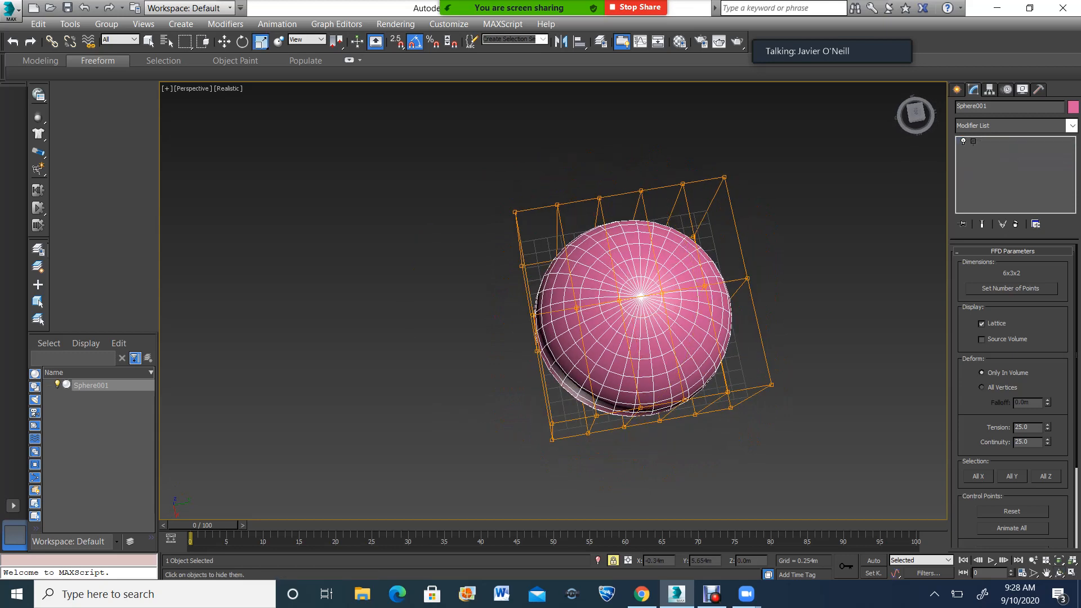
left_click(1004, 150)
left_click(224, 41)
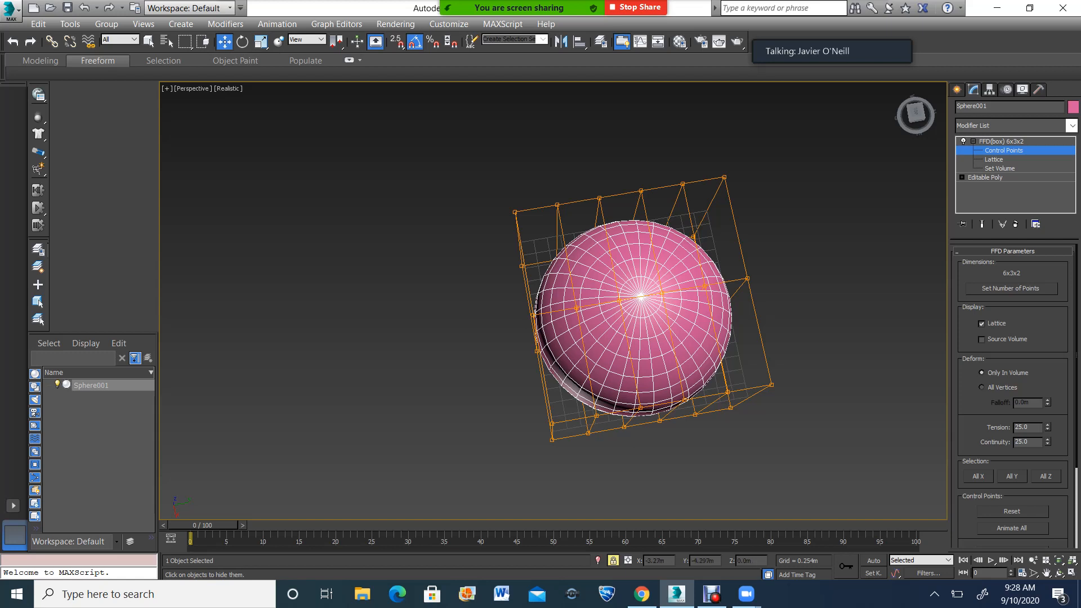
left_click_drag(386, 176, 567, 458)
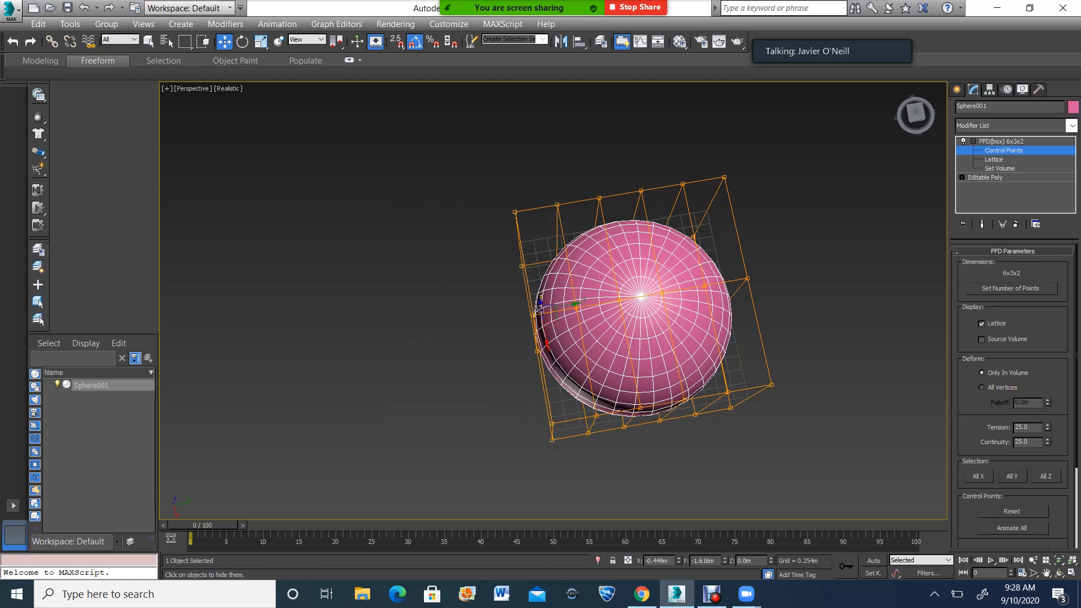
Restrict the selection to the outermost negative Y lattice points and pull them outward along Y to about -5.65 m.
left_click_drag(574, 304, 450, 326)
key("ctrl+z")
left_click(1059, 573)
left_click_drag(561, 328, 545, 246)
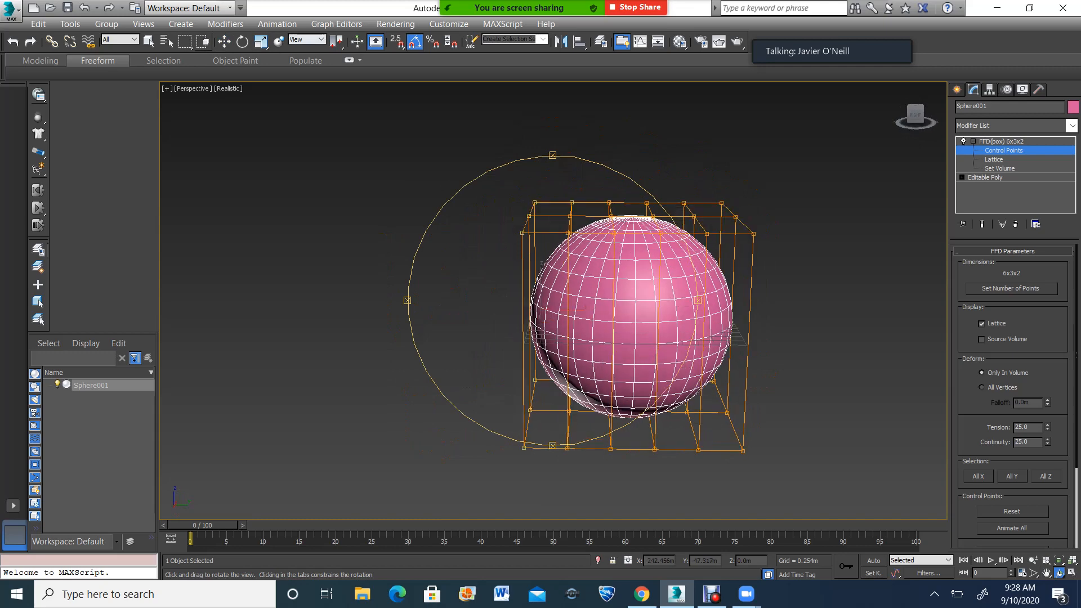
left_click(224, 41)
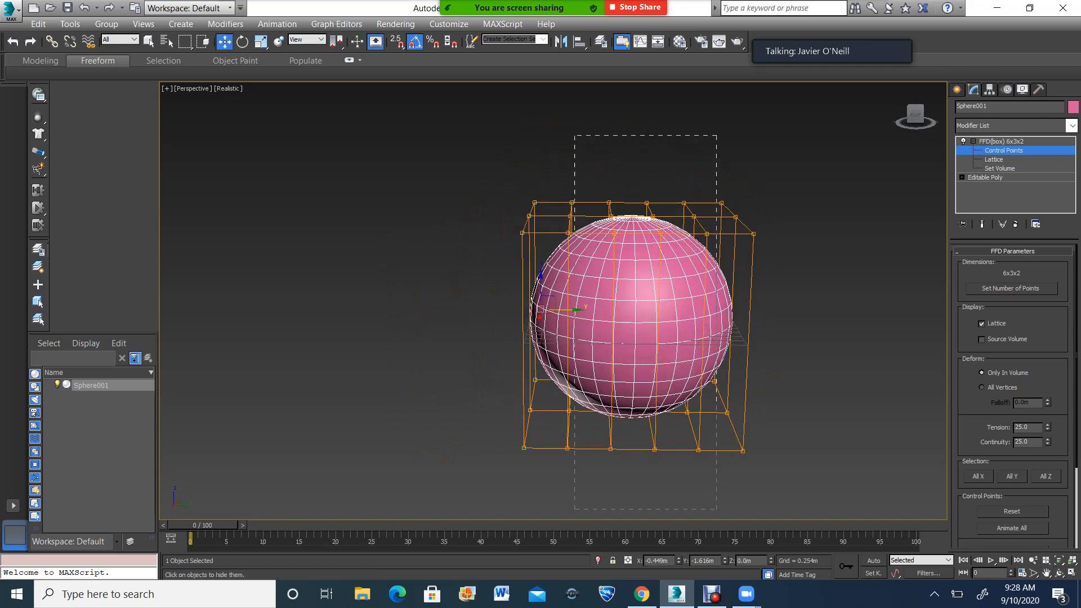
left_click_drag(562, 136, 716, 520, "alt")
left_click_drag(558, 316, 313, 313)
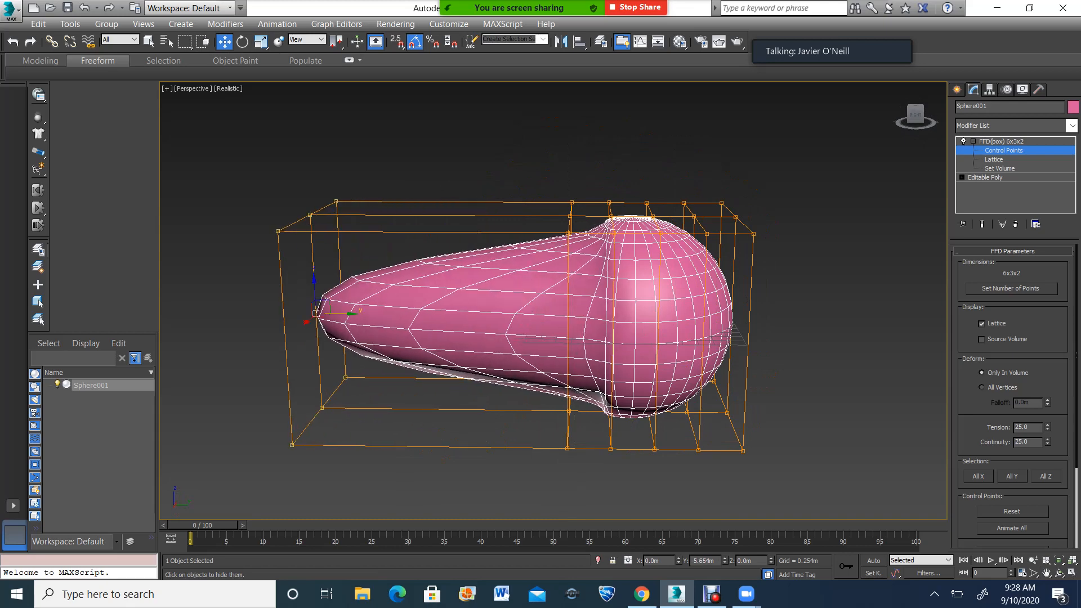
Try rotating the pulled-out end lattice points about -55 degrees around Z, and undo the rotation.
left_click(1060, 572)
left_click_drag(555, 296, 611, 343)
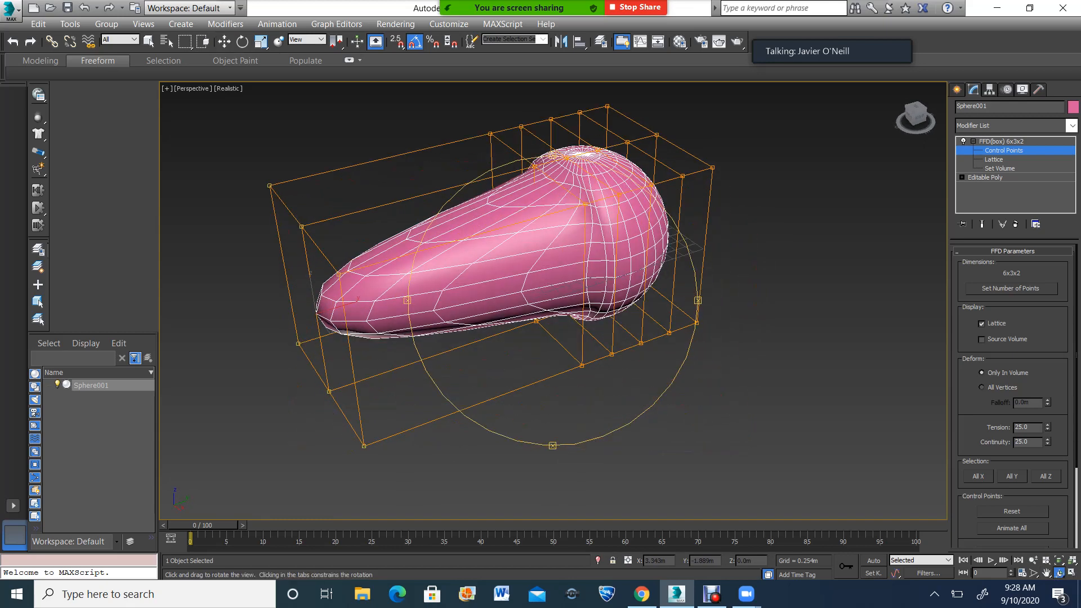
left_click(242, 42)
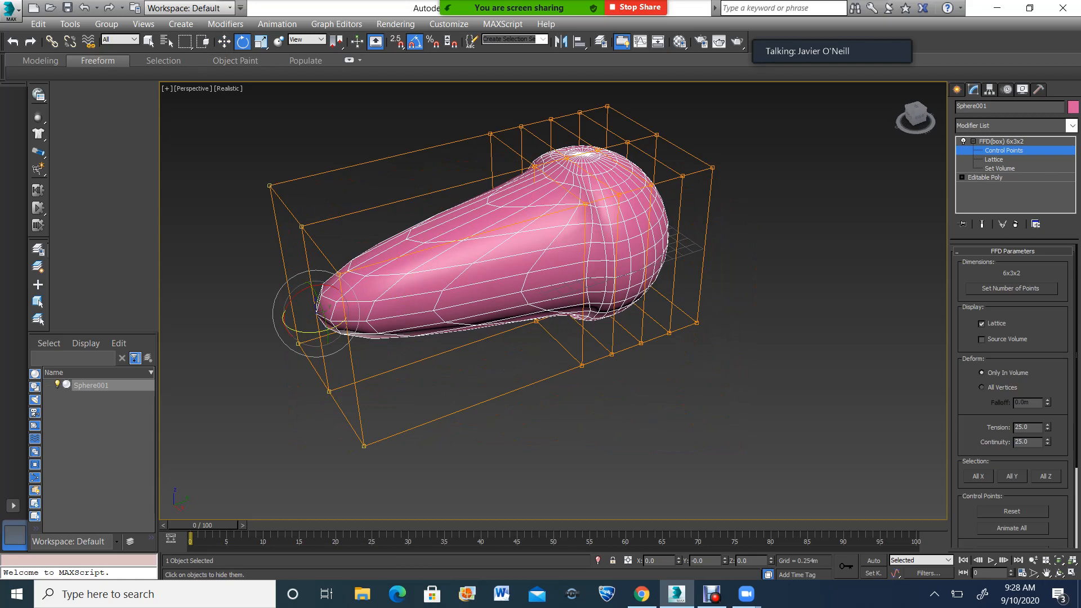
left_click_drag(307, 332, 246, 331)
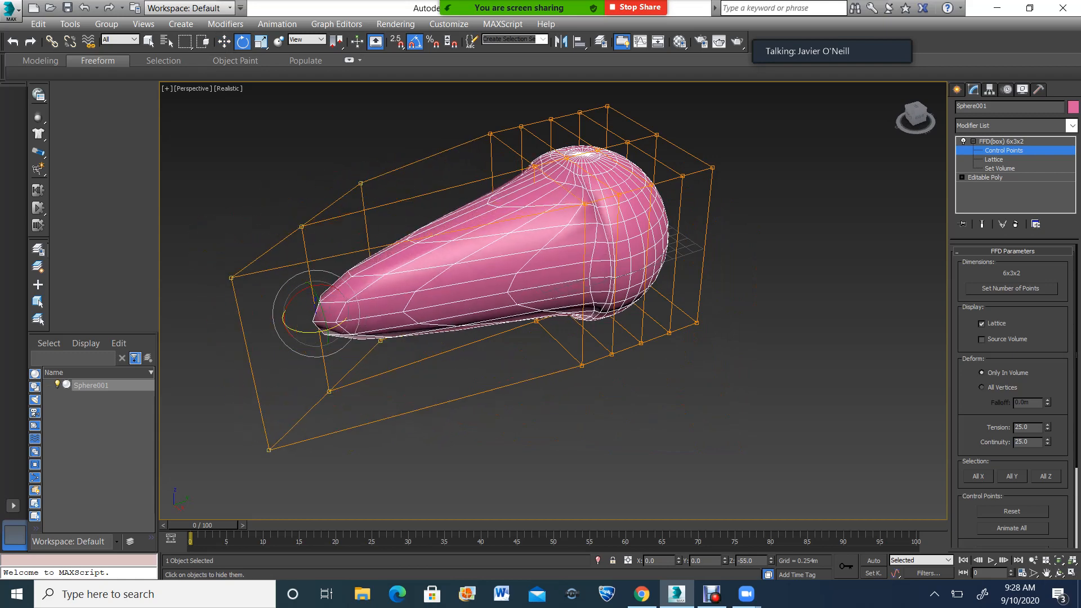
key("ctrl+z")
Try scaling the pulled-out end lattice points, undo the scaling, and exit the Control Points level.
left_click(261, 42)
left_click_drag(311, 316, 311, 262)
key("ctrl+z")
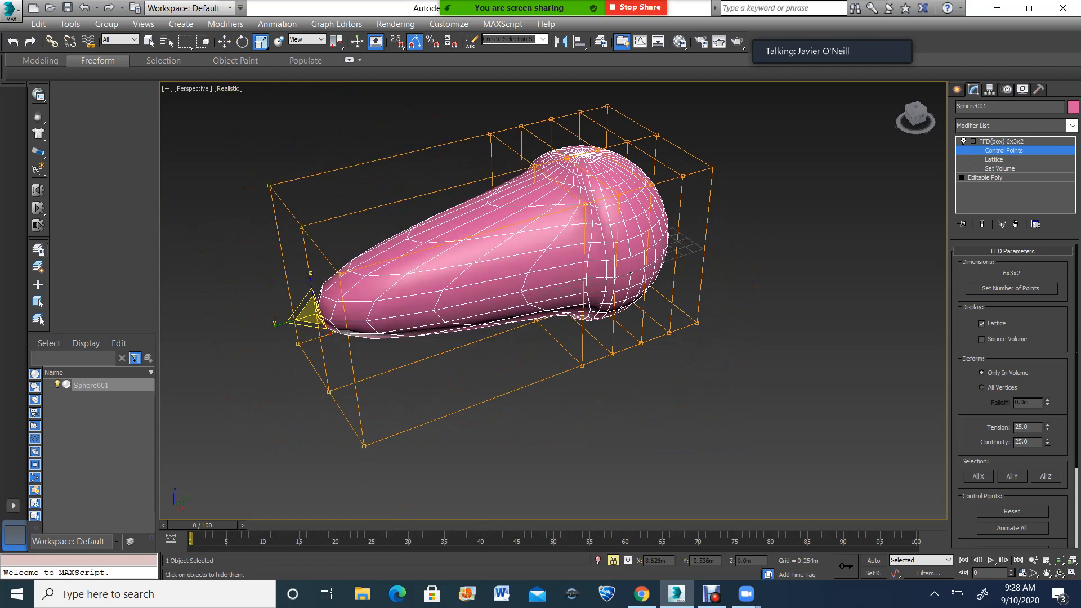
left_click(985, 177)
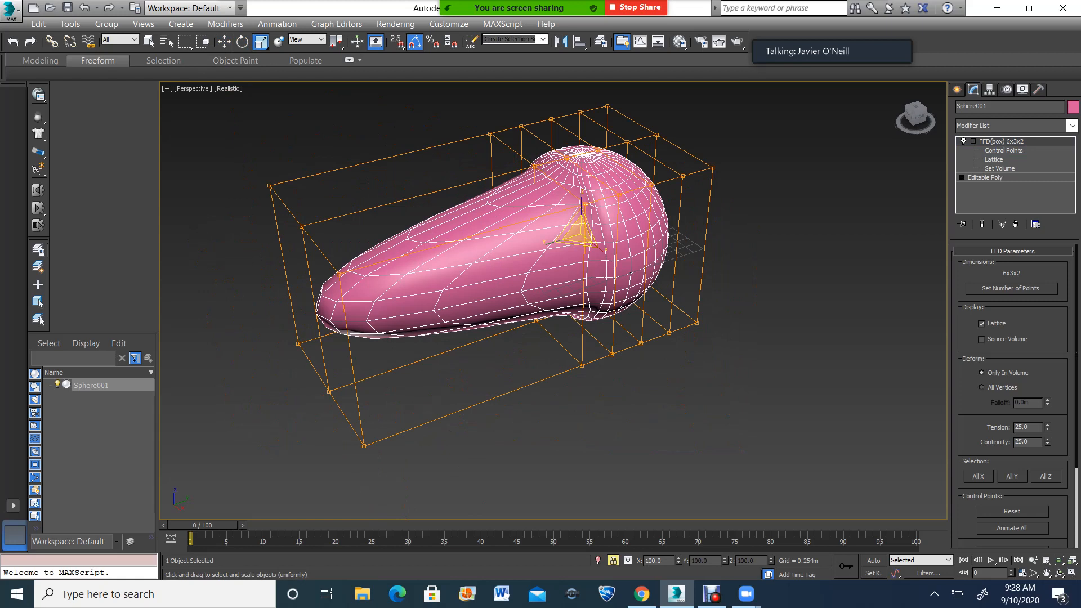
Delete the FFD(box) 6x3x2 modifier from the sphere and unlock the selection.
right_click(1001, 142)
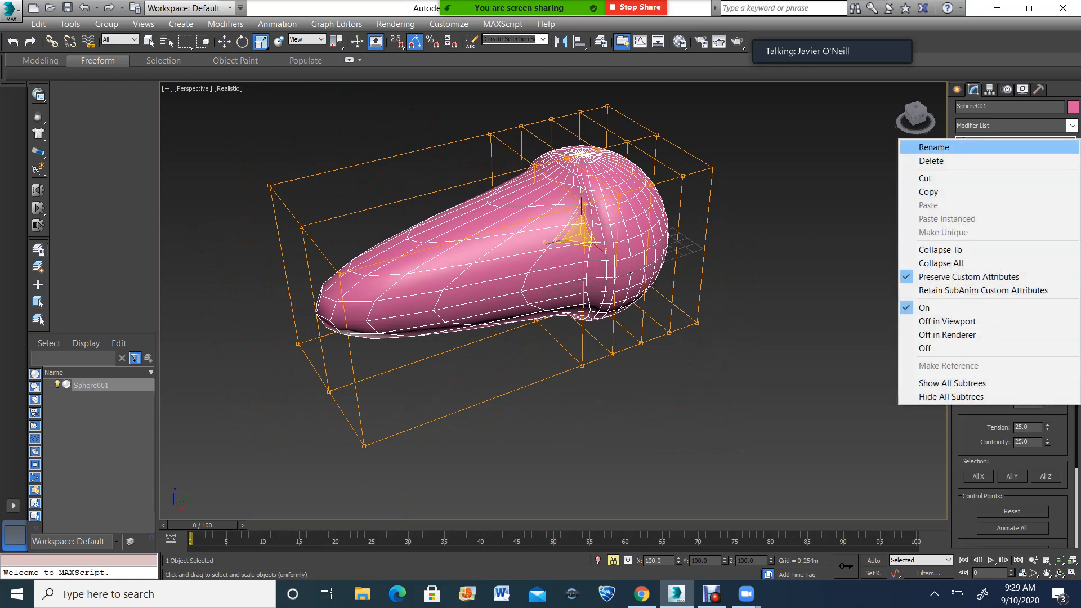
left_click(934, 160)
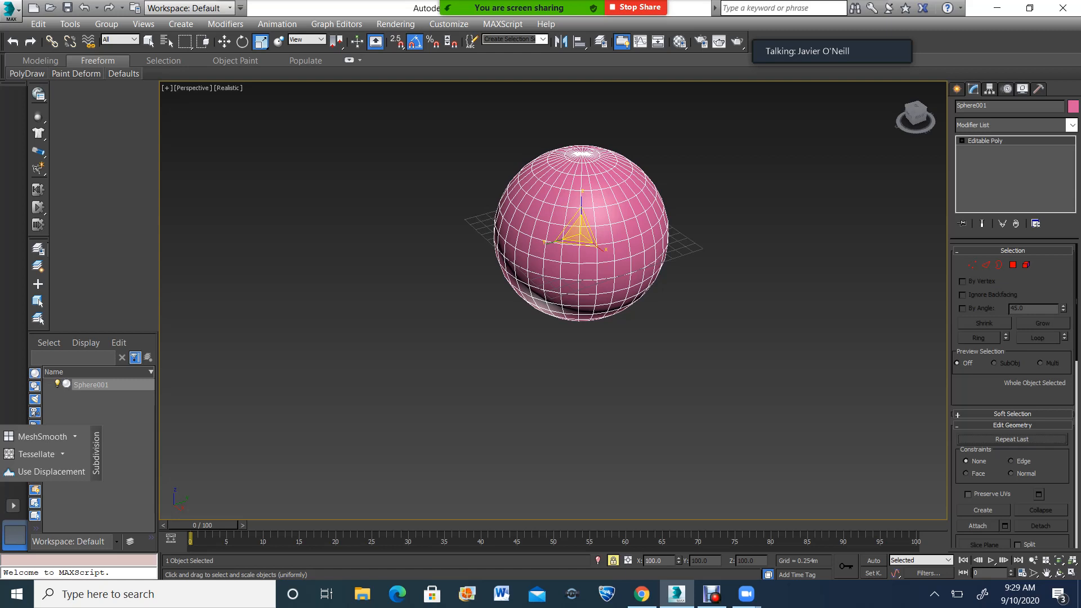
key("space")
Scale the sphere into an upright egg shape, about 116% in X and Y and 166% in Z.
left_click(1072, 125)
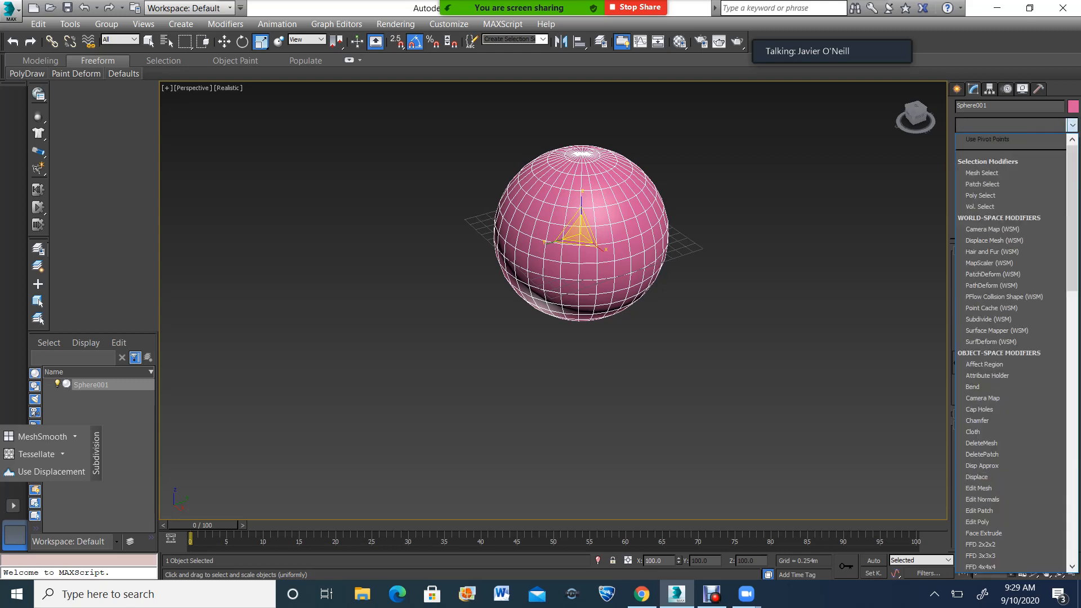
left_click(1008, 206)
left_click_drag(580, 231, 581, 169)
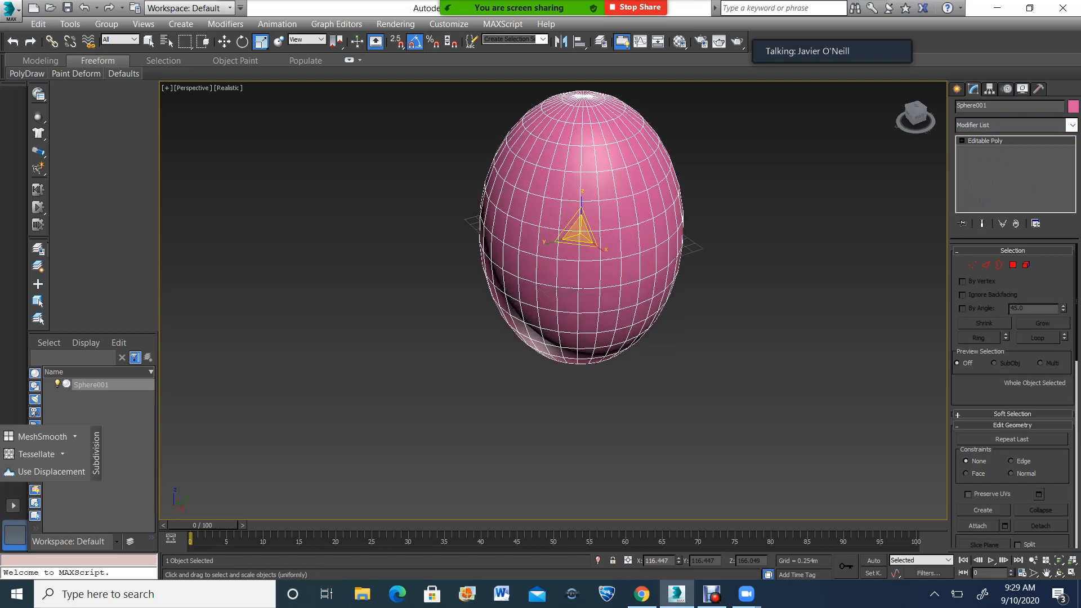
Apply a MultiRes modifier to the egg-shaped sphere and generate its multi-resolution mesh.
left_click(1059, 573)
left_click_drag(569, 281, 597, 242)
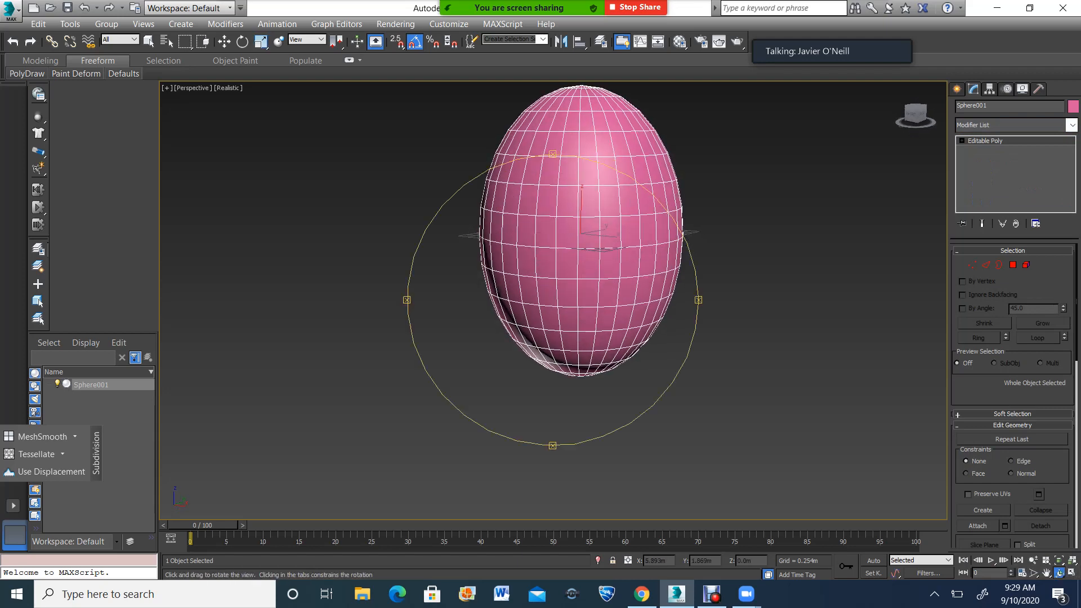
left_click(1072, 125)
scroll(1007, 404, "down", 1)
scroll(1008, 405, "down", 15)
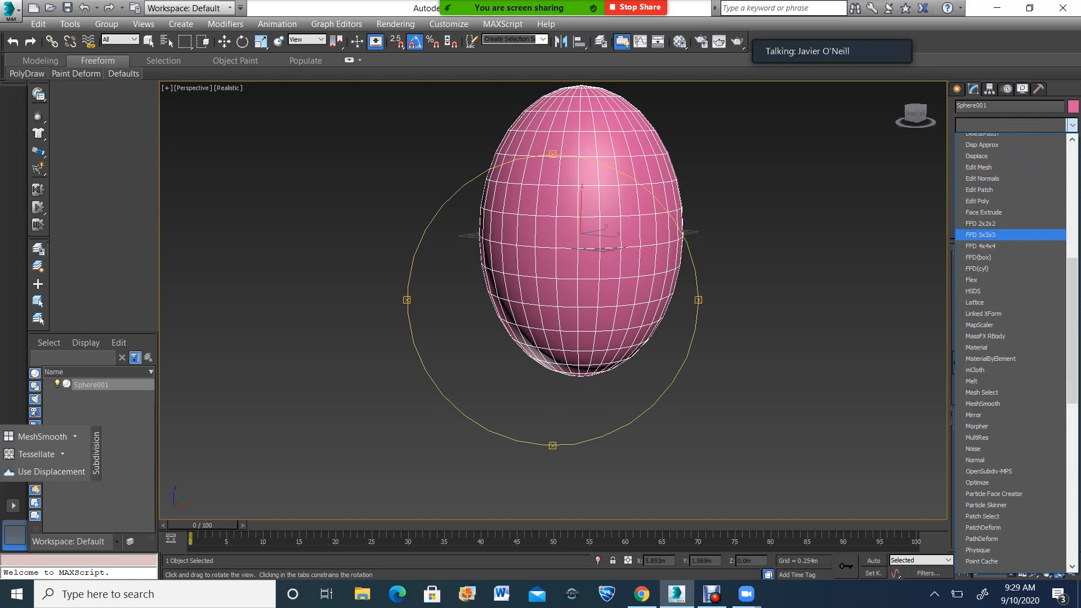
scroll(1008, 405, "down", 8)
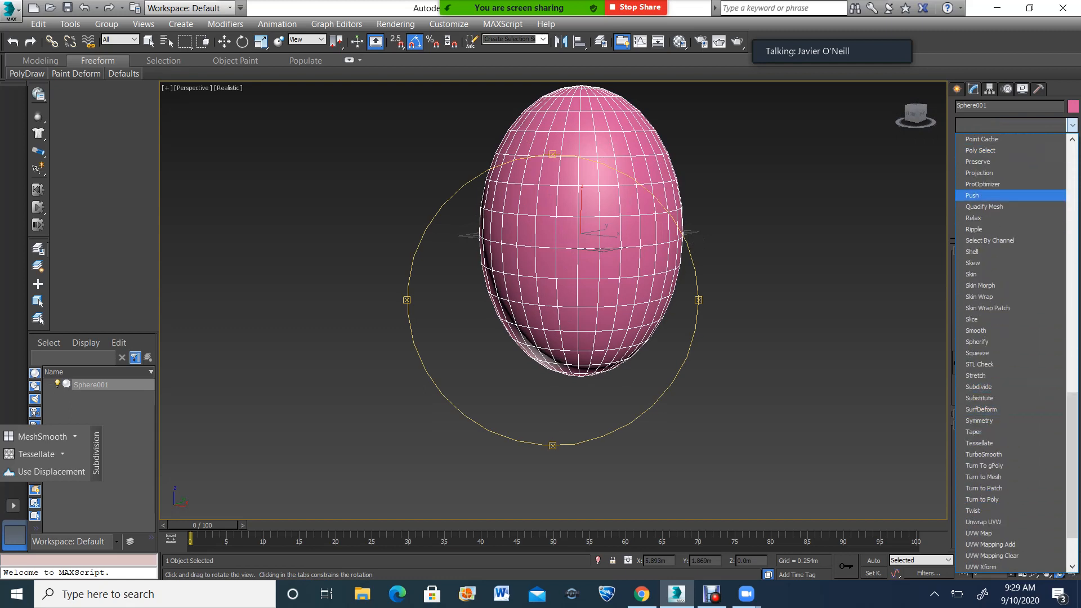
scroll(1008, 338, "up", 4)
scroll(1007, 202, "up", 2)
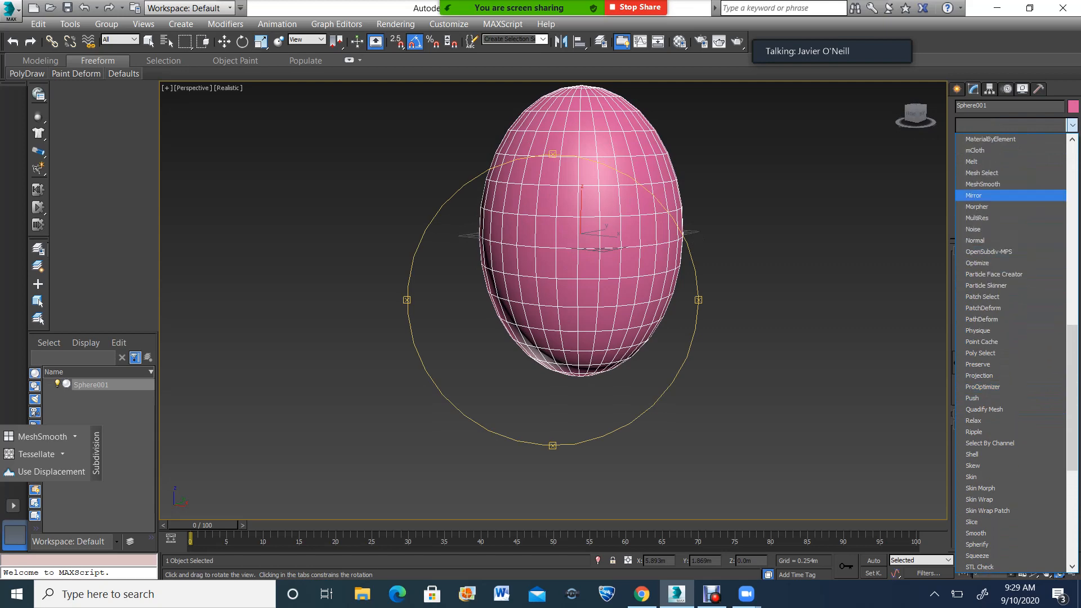
left_click(989, 218)
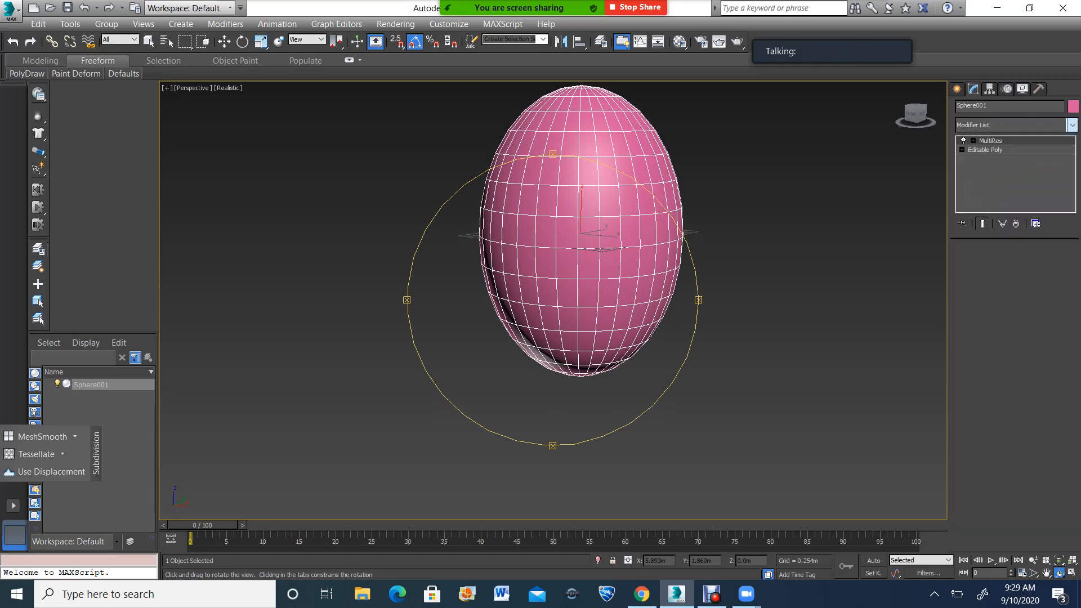
left_click_drag(569, 298, 592, 299)
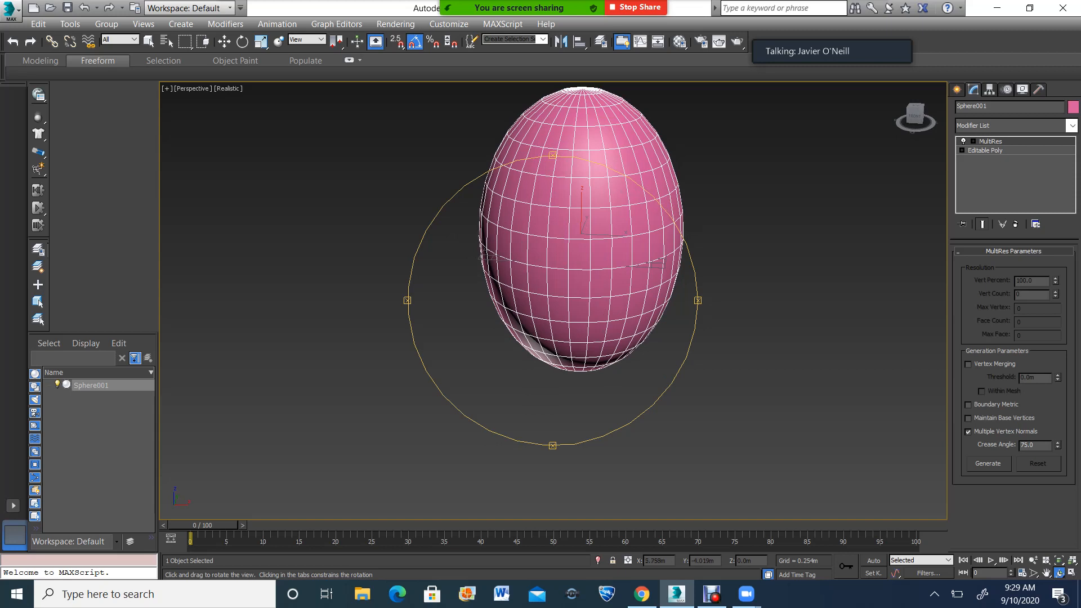
left_click(988, 463)
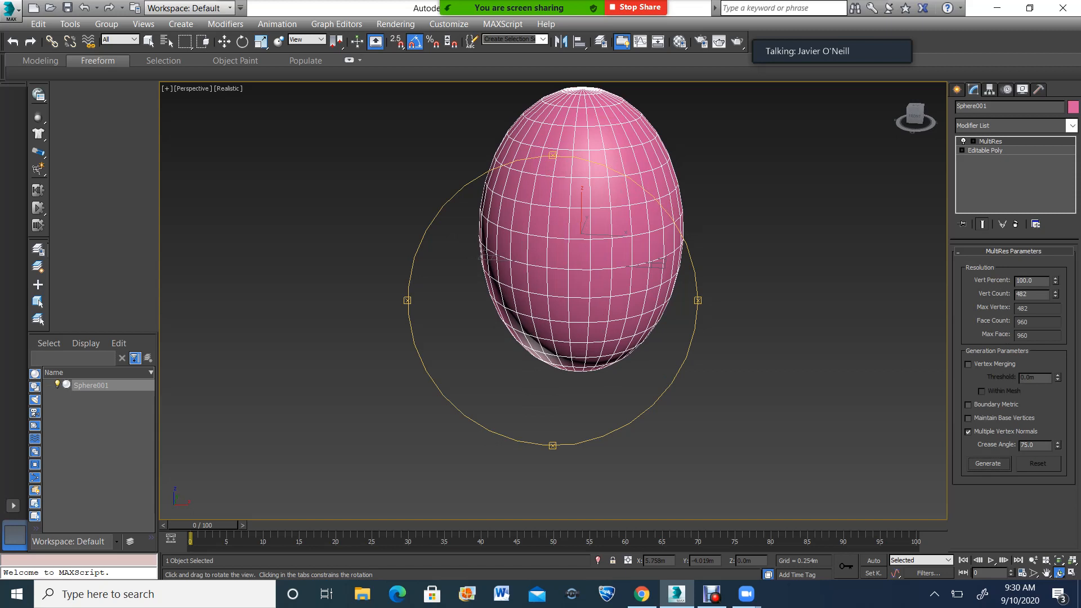
Reduce the MultiRes Vert Percent to 9.02 to simplify the egg into a coarse mesh.
left_click(1056, 283)
left_click(1055, 283)
left_click(1055, 283)
left_click(1056, 283)
left_click(1056, 283)
left_click(1056, 282)
left_click(1056, 282)
left_click(1056, 282)
left_click(1055, 282)
left_click(1055, 283)
left_click(1055, 282)
left_click(1056, 282)
left_click(1055, 283)
left_click(1056, 282)
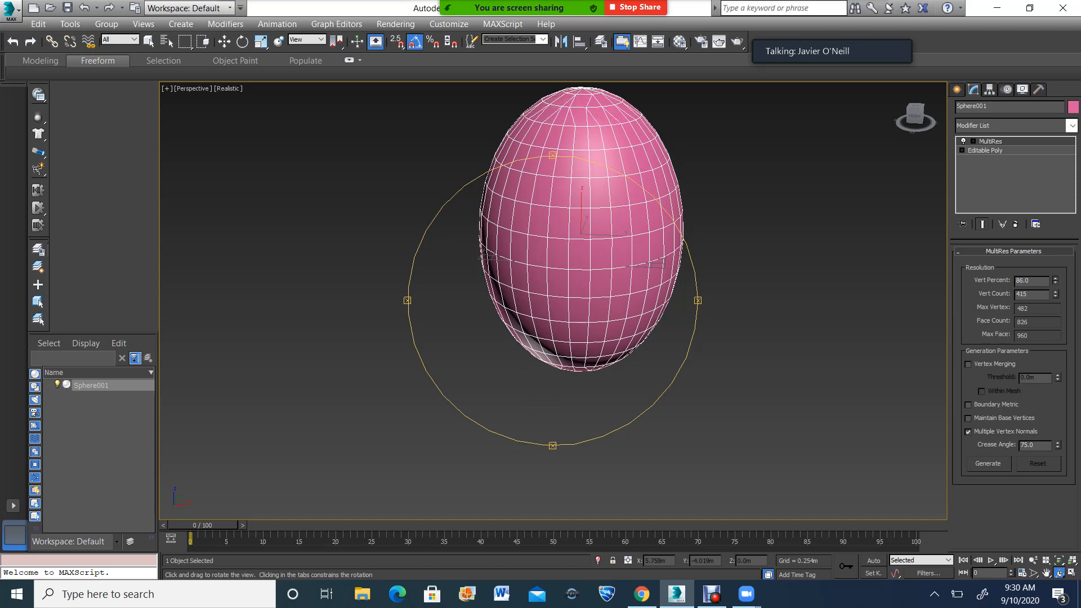
left_click_drag(1056, 283, 1055, 325)
left_click_drag(524, 281, 572, 249)
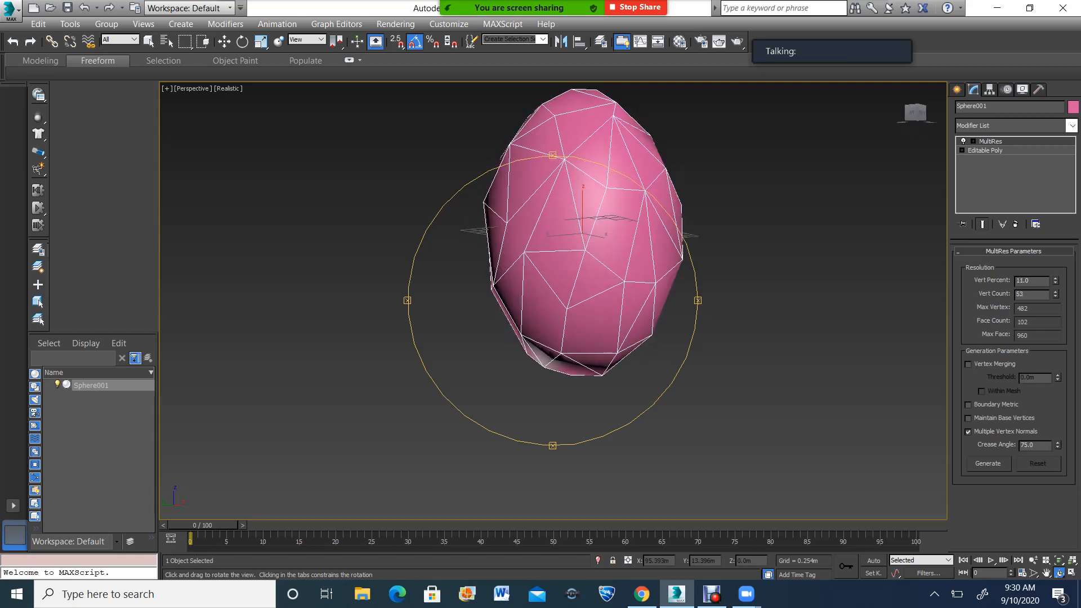
left_click_drag(1056, 283, 1056, 292)
left_click_drag(619, 259, 555, 273)
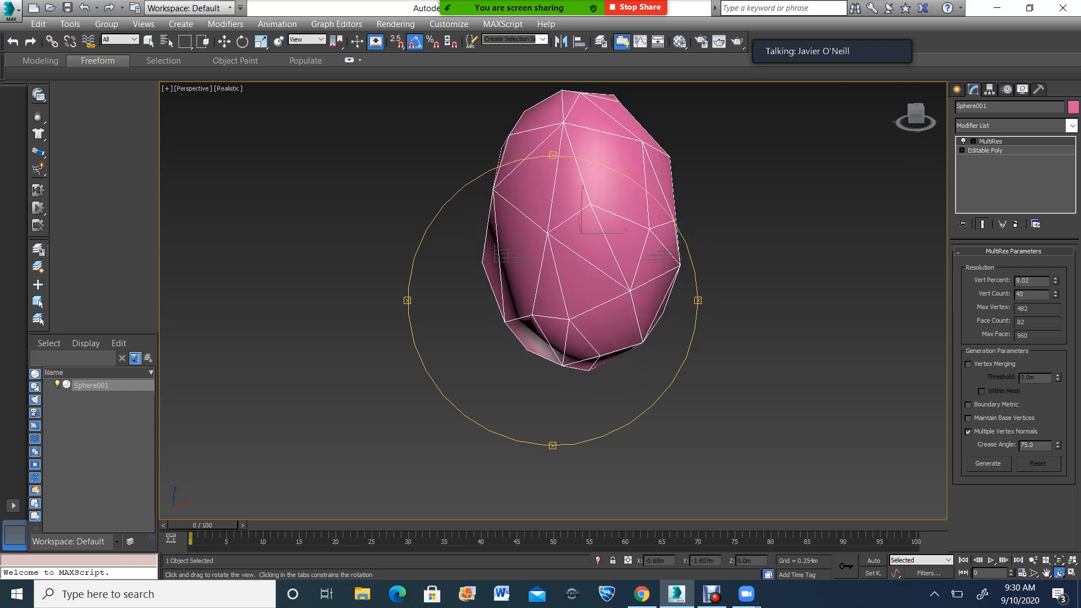
Collapse the stack to the MultiRes modifier and convert the resulting mesh to Editable Poly.
right_click(989, 141)
left_click(980, 273)
right_click(990, 141)
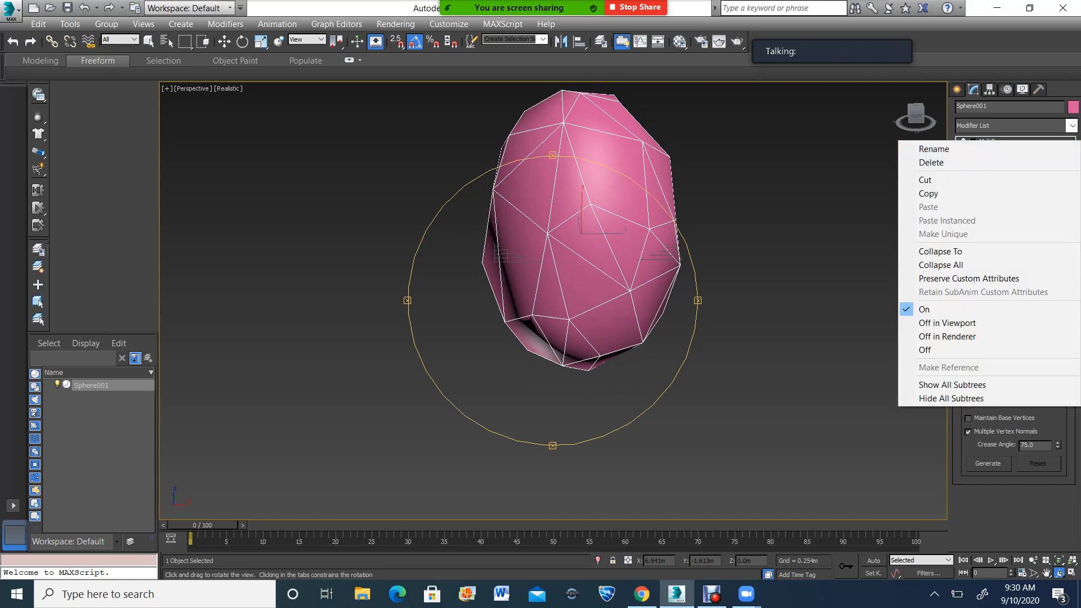
left_click(929, 251)
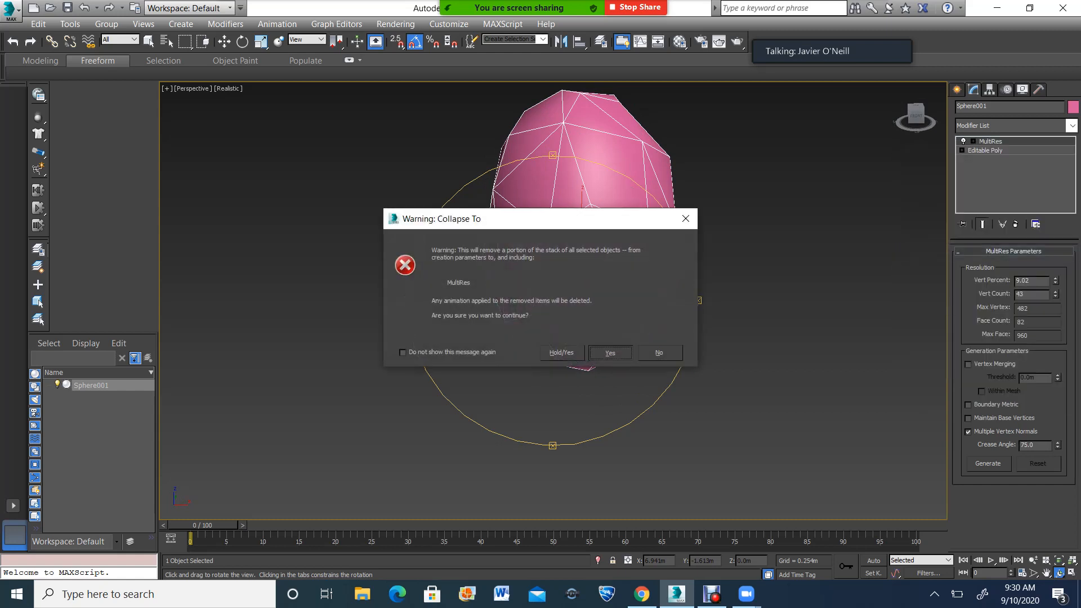
left_click(610, 352)
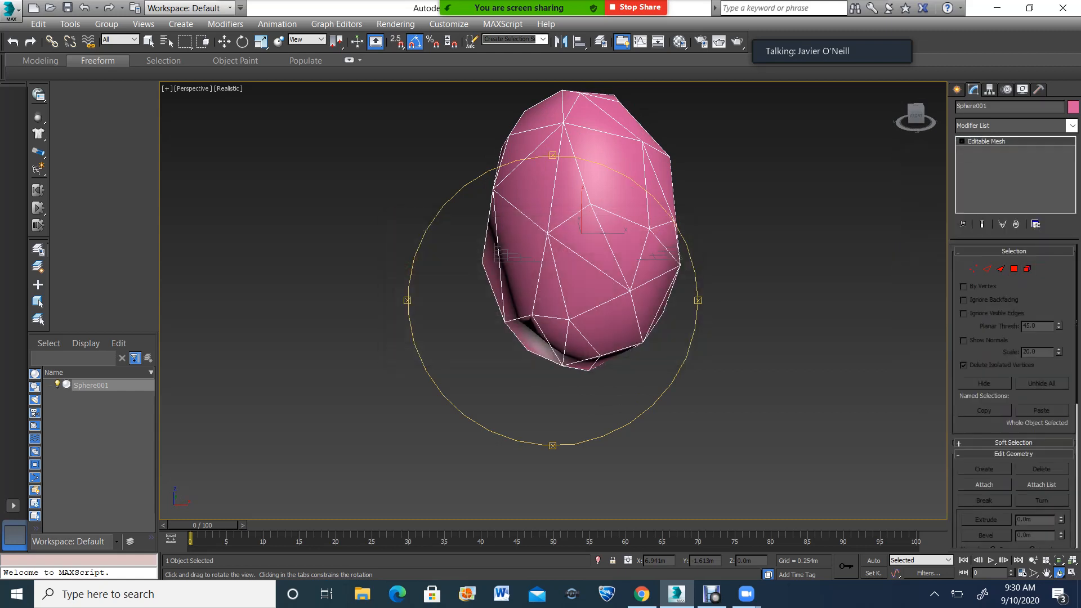
right_click(990, 140)
left_click(989, 307)
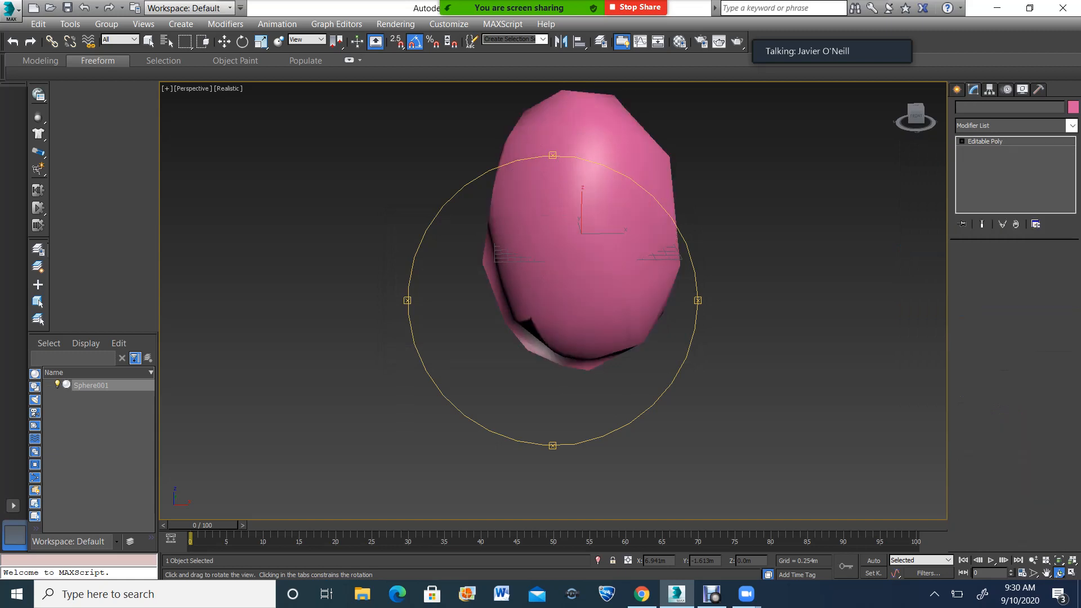
Remove smoothing group 1 from all polygons of the coarse egg, then leave the Polygon level and deselect the object.
left_click(1013, 265)
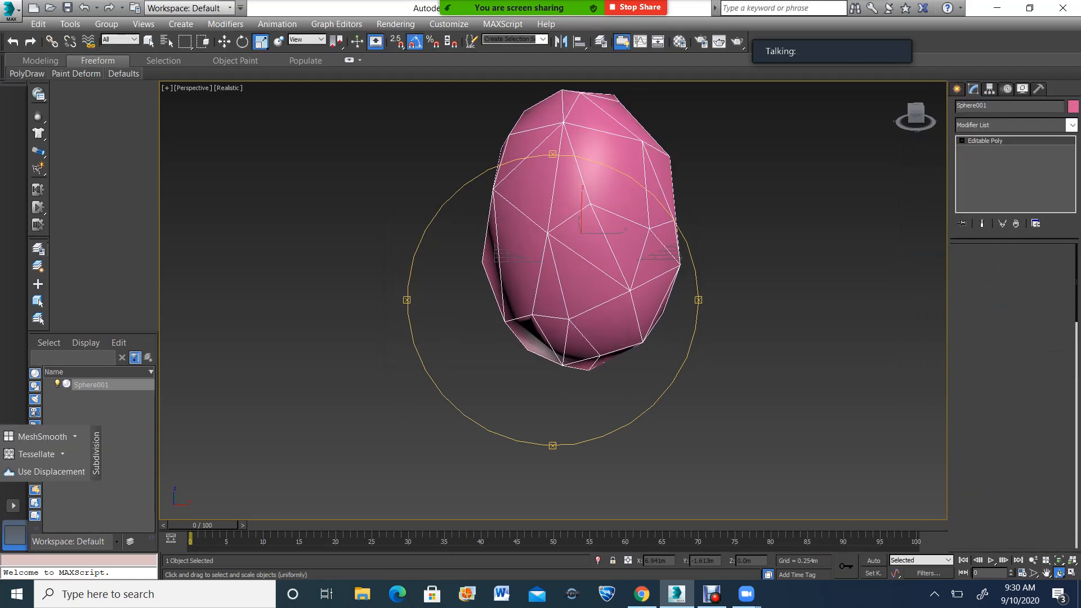
scroll(551, 275, "down", 4)
key("ctrl+a")
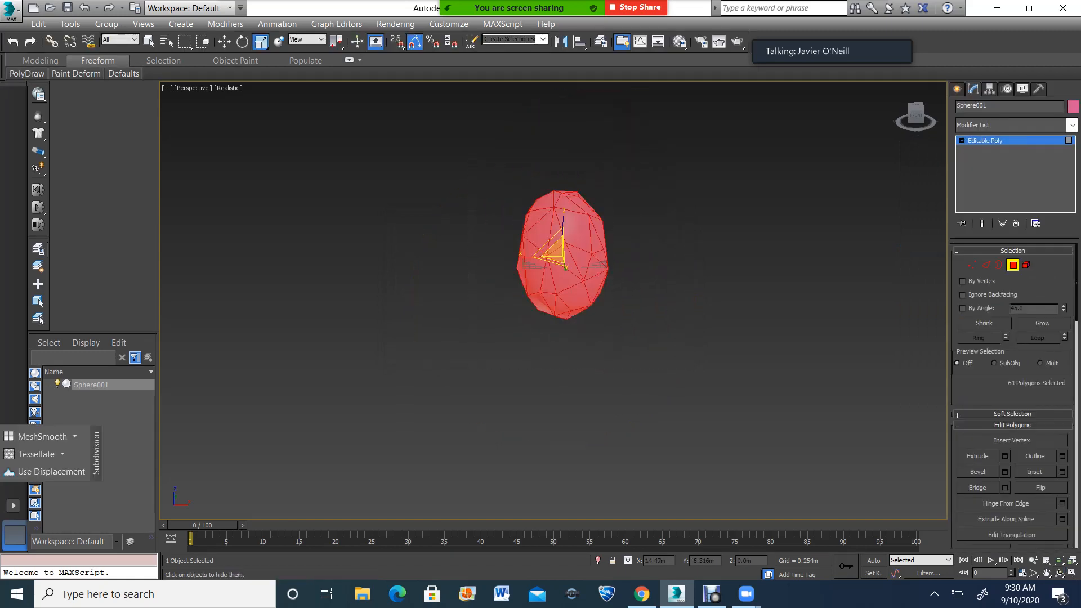
scroll(1014, 394, "down", 5)
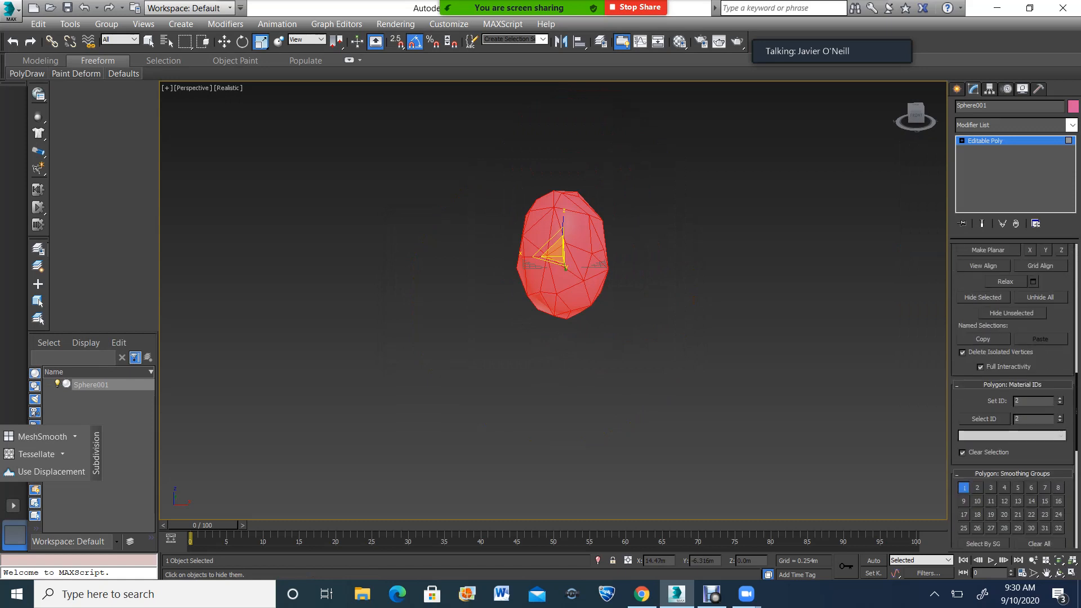
scroll(1014, 394, "down", 2)
left_click(964, 420)
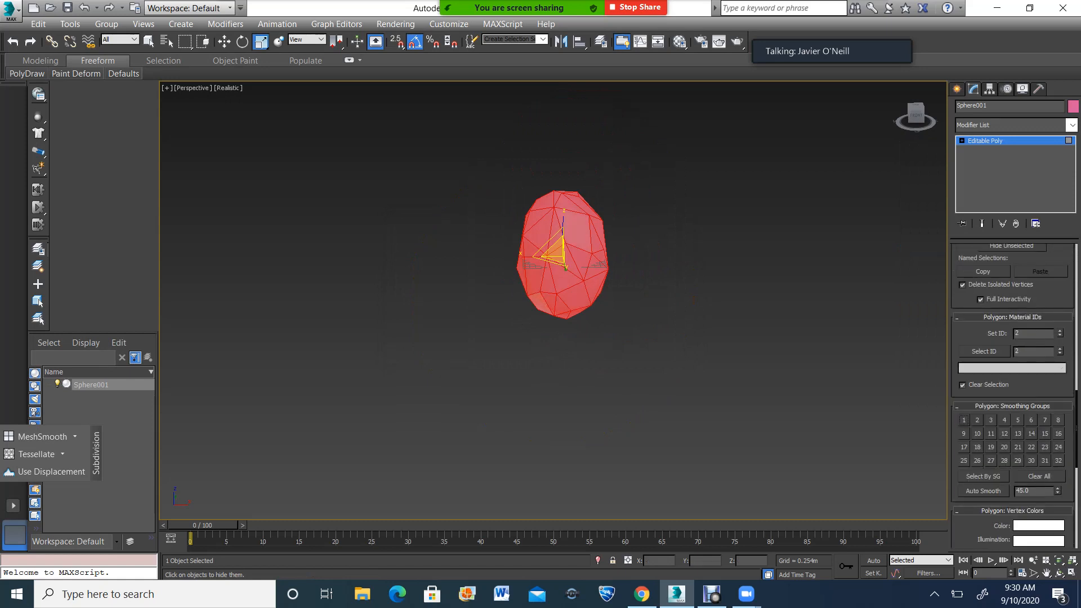
left_click(986, 140)
left_click(453, 143)
scroll(453, 144, "up", 3)
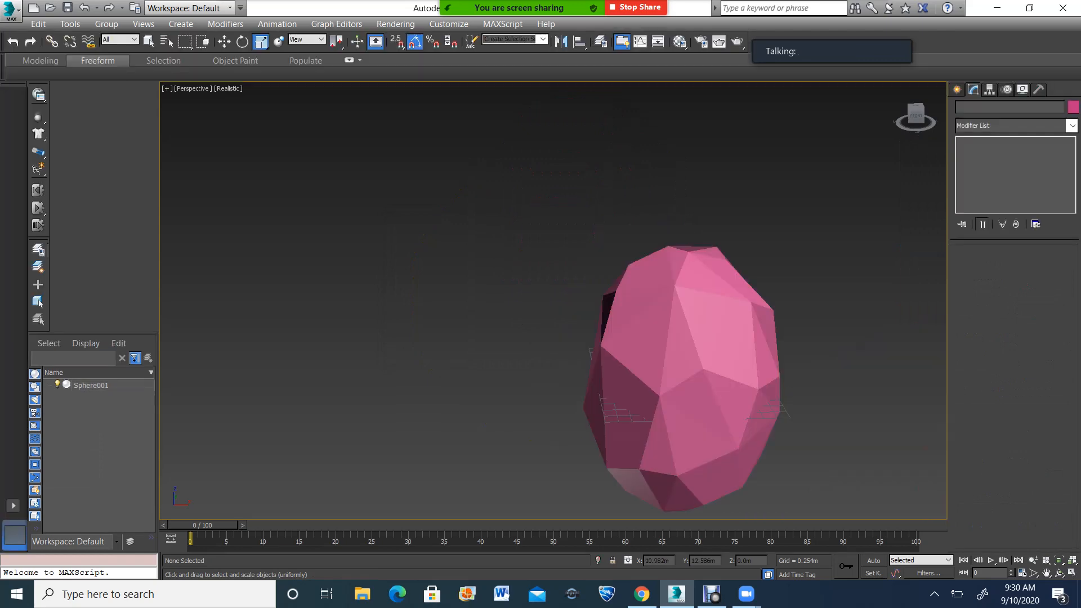
Select the faceted egg and apply an FFD 3x3x3 modifier to it.
left_click(687, 363)
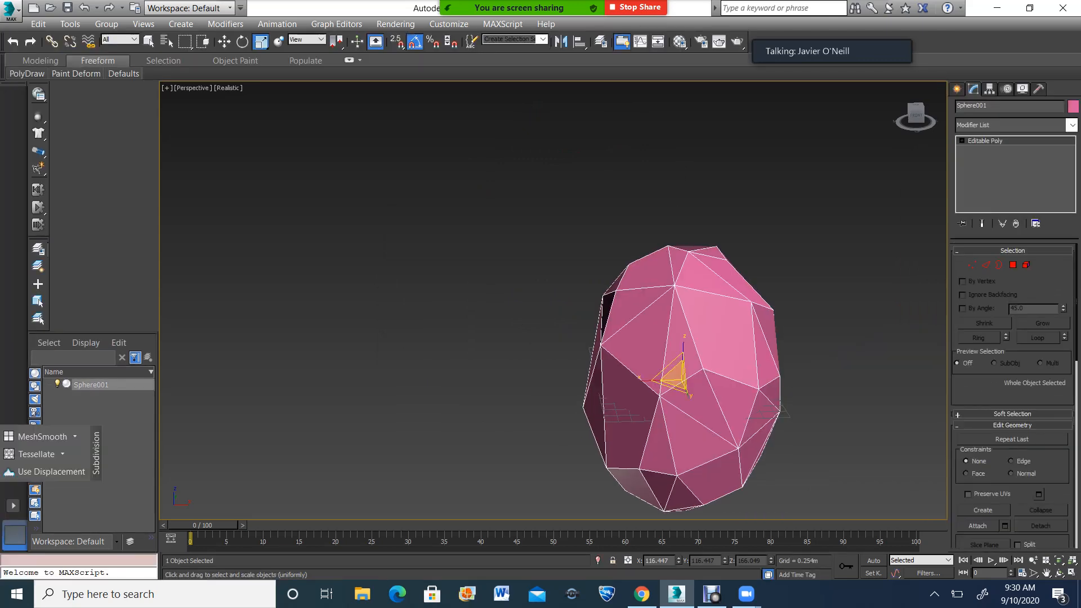
left_click(1072, 126)
left_click_drag(1072, 192, 1072, 463)
key("Up")
key("Up")
key("Up")
key("Up")
key("Up")
key("Up")
key("Up")
key("Up")
key("Up")
key("Up")
key("Up")
key("Up")
key("Up")
key("Up")
key("Up")
key("Up")
key("Up")
key("Up")
key("Up")
key("Up")
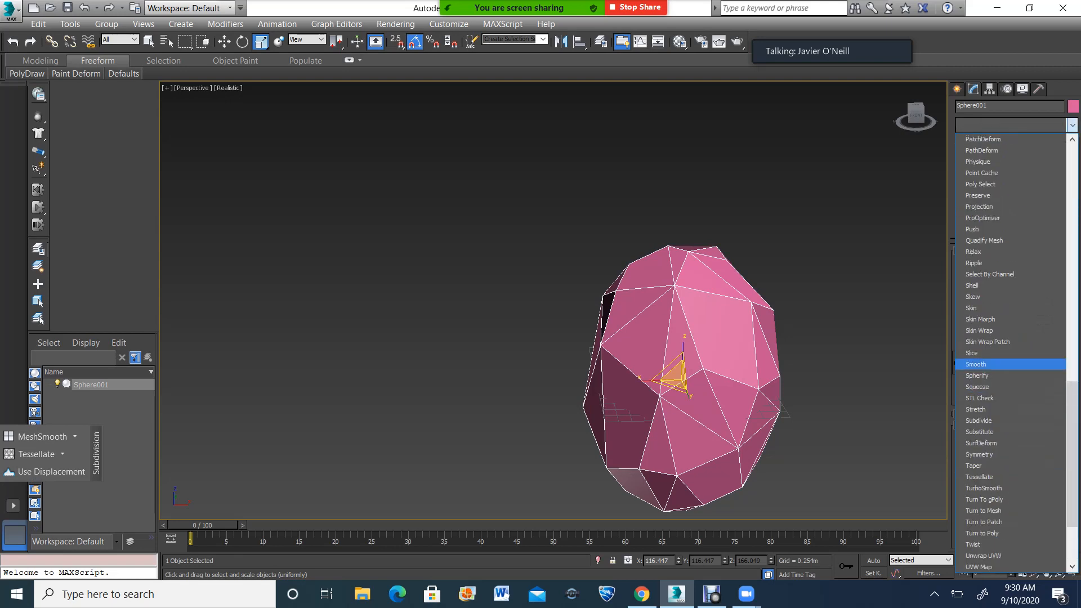
key("Up")
key("Up")
key("Up")
key("Up")
key("Up")
key("Up")
key("Up")
key("Up")
key("Up")
key("Up")
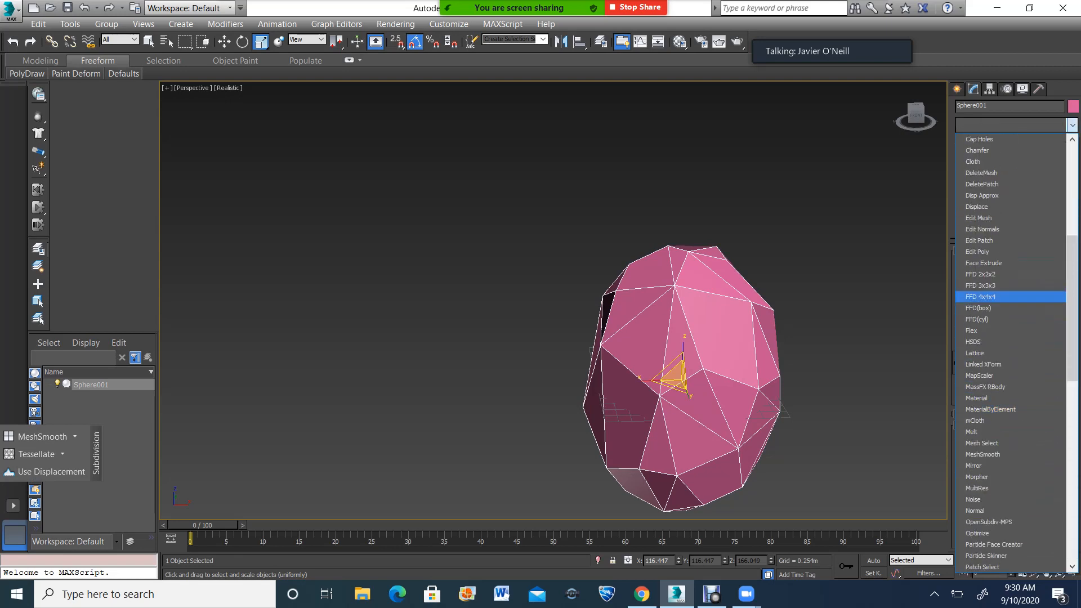
key("Return")
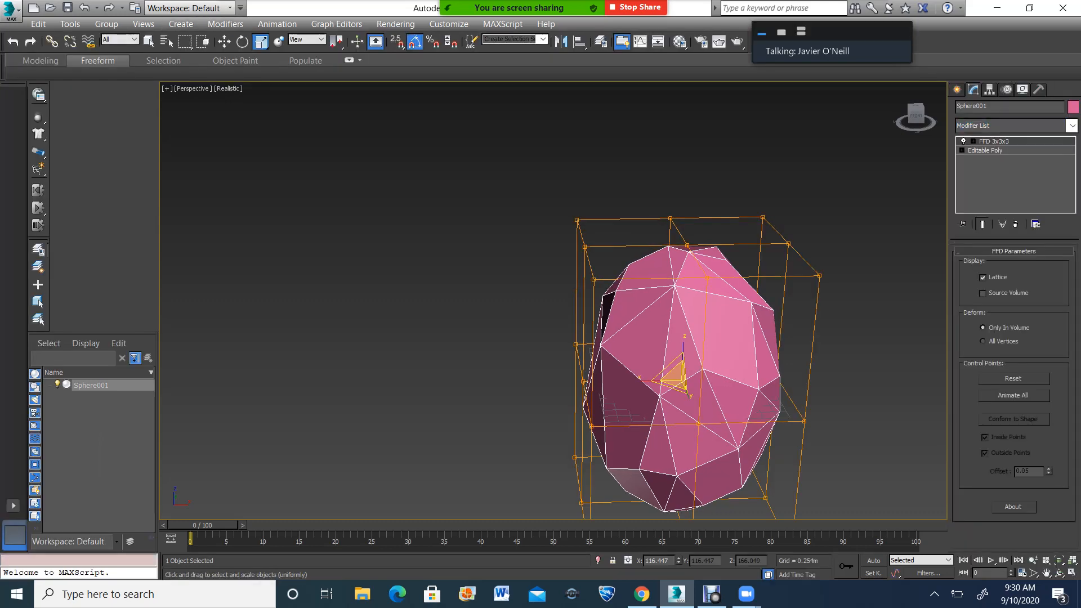
Activate the FFD 3x3x3 Control Points level, select the uppermost lattice points, and scale them inward to taper the egg's tip.
left_click(973, 141)
left_click(1004, 151)
left_click_drag(535, 180, 768, 285)
left_click_drag(683, 238, 683, 278)
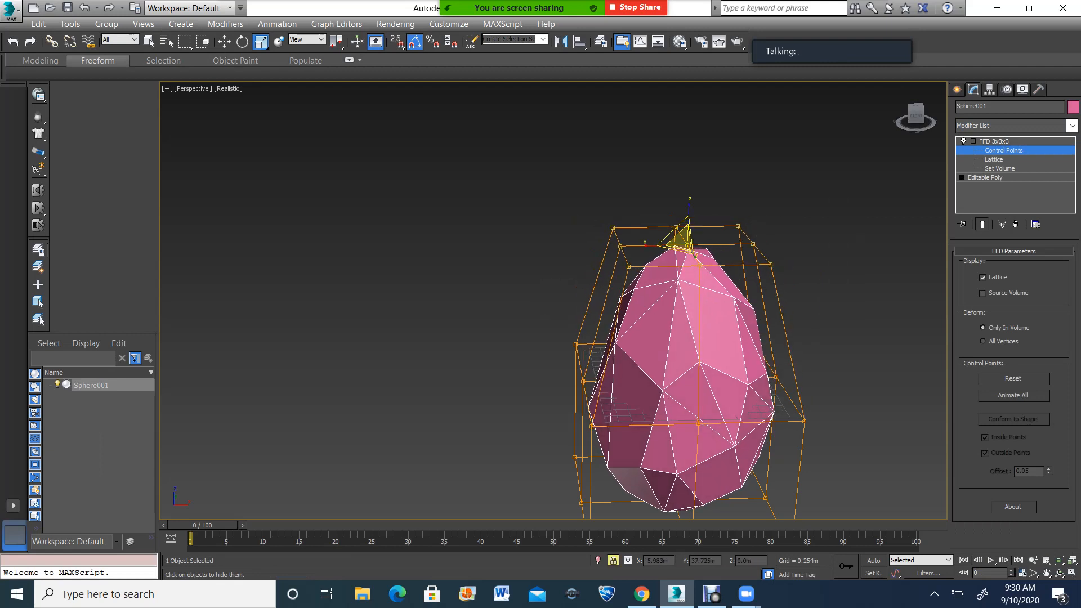
Rotate the uppermost lattice points and push them down into the shape, to about -0.29 m in Z.
key("w")
key("e")
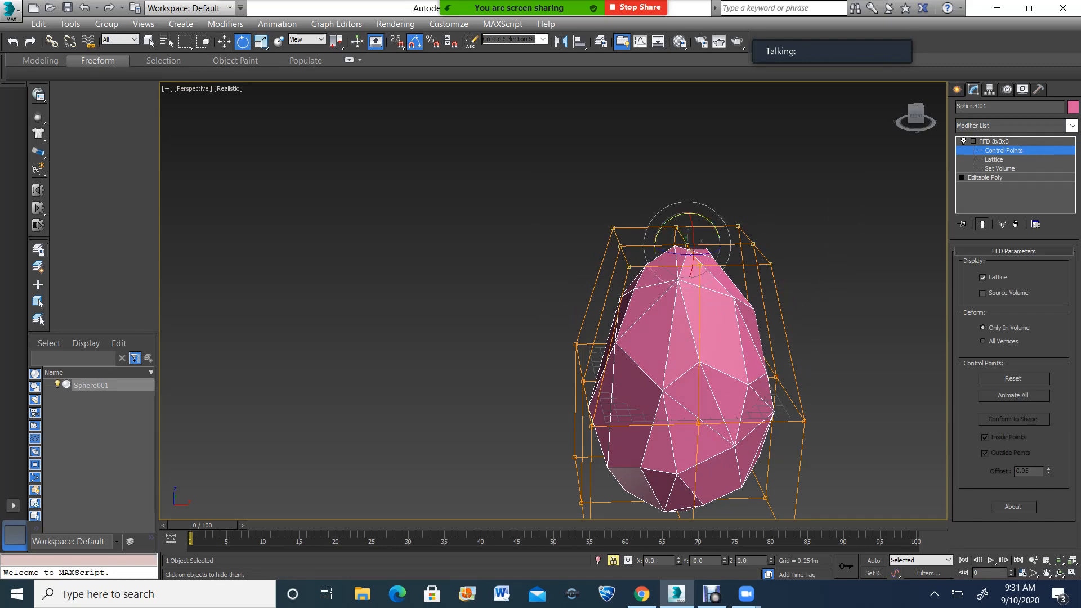
left_click_drag(696, 255, 689, 384)
key("w")
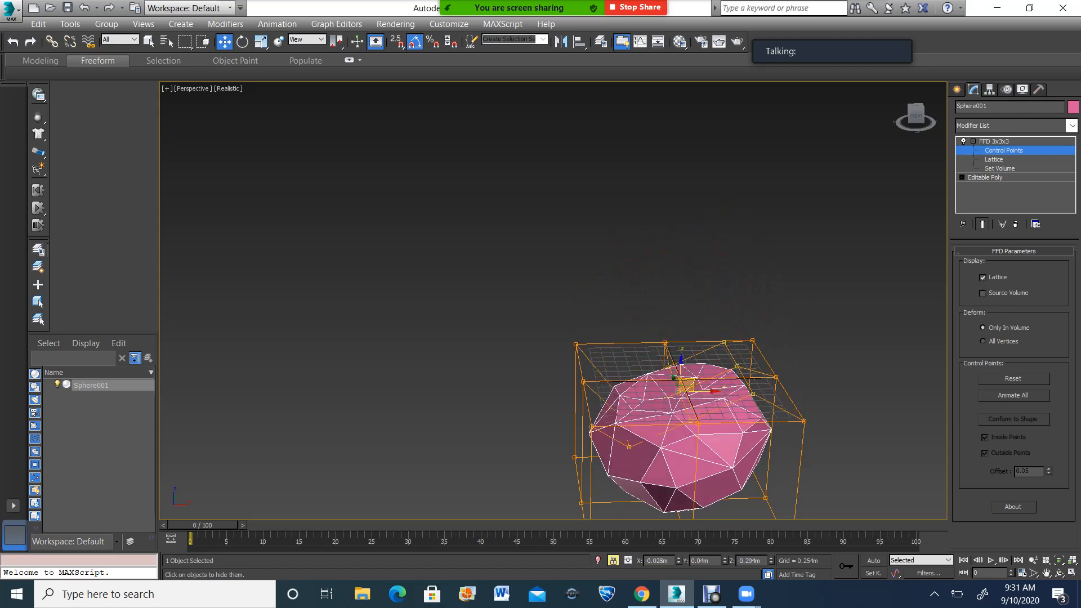
Collapse the FFD 3x3x3 modifier into the Editable Poly, unlock the selection, and deselect the finished rock-like shape.
left_click(1059, 573)
left_click_drag(501, 379, 527, 369)
right_click(996, 141)
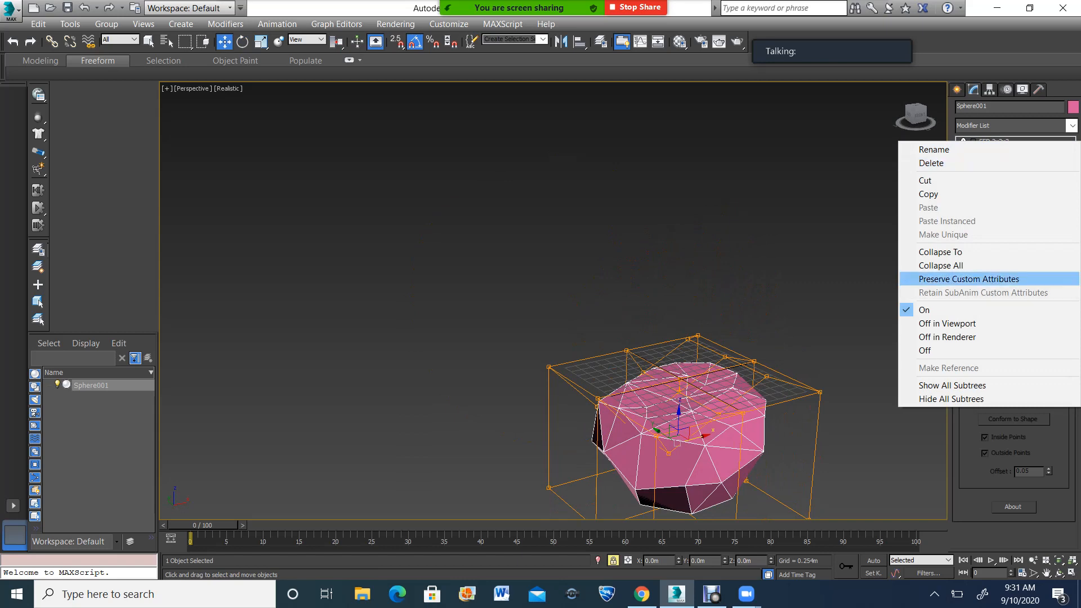
left_click(940, 252)
left_click(606, 350)
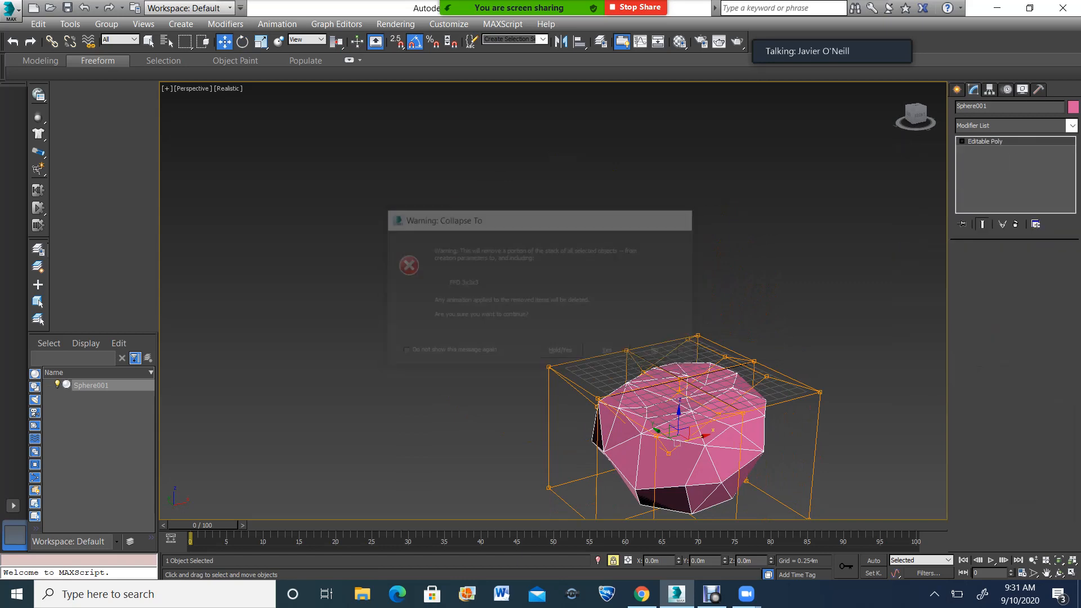
scroll(769, 495, "up", 2)
scroll(761, 397, "down", 6)
key("space")
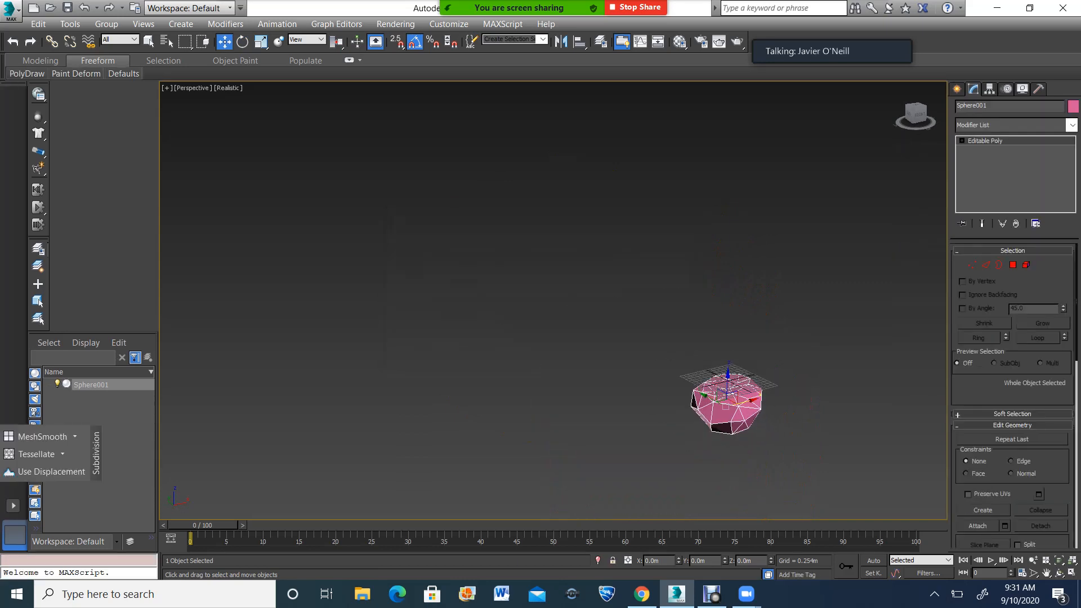
left_click(803, 434)
scroll(804, 435, "up", 5)
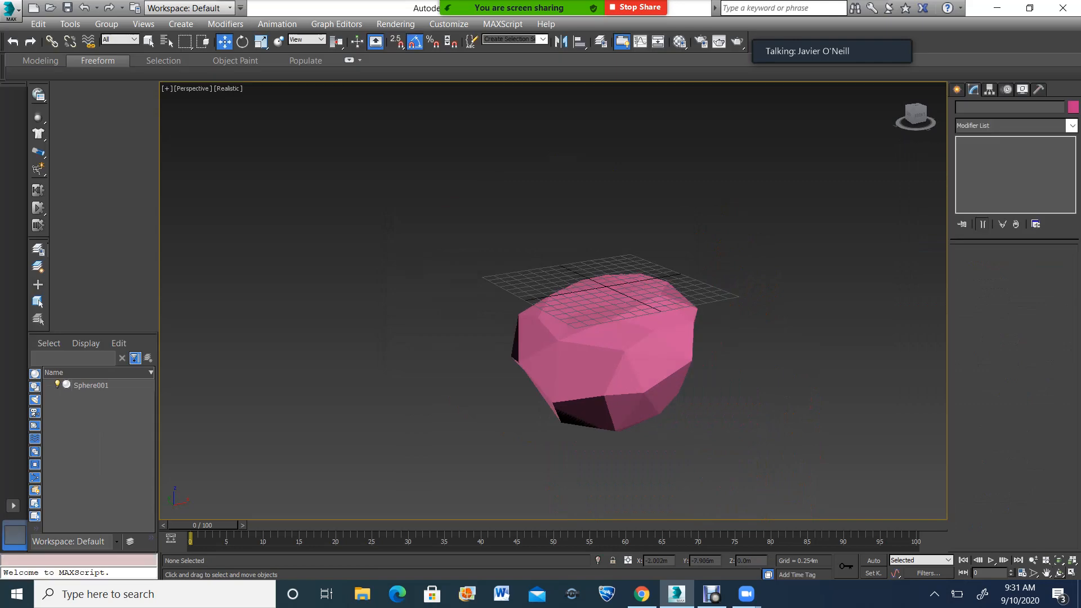
left_click(1060, 573)
left_click_drag(630, 349, 563, 335)
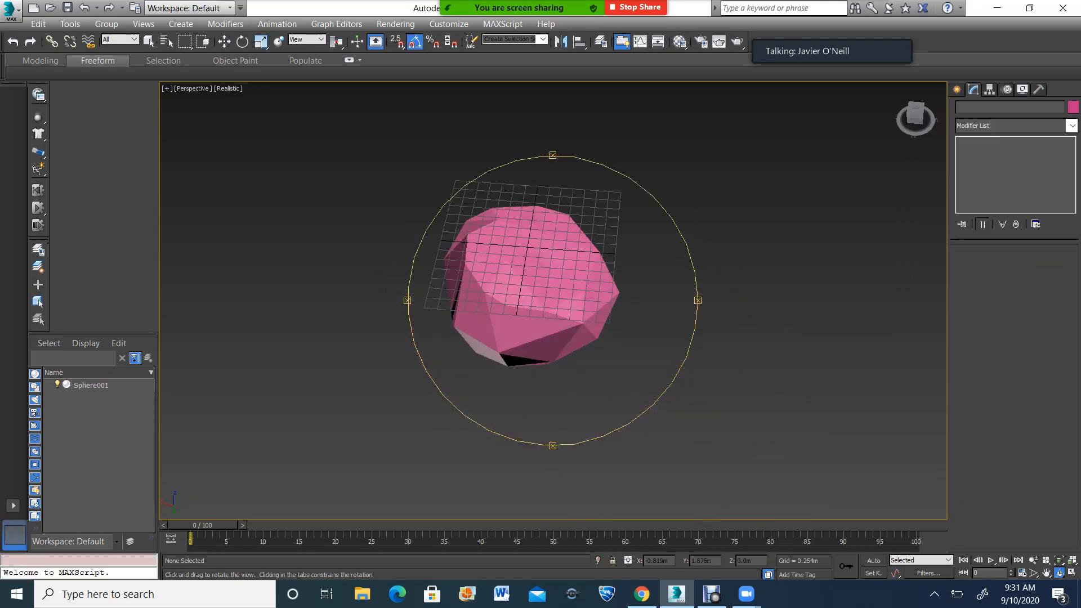
Delete the faceted rock and return to the four-viewport layout.
left_click_drag(563, 335, 554, 276)
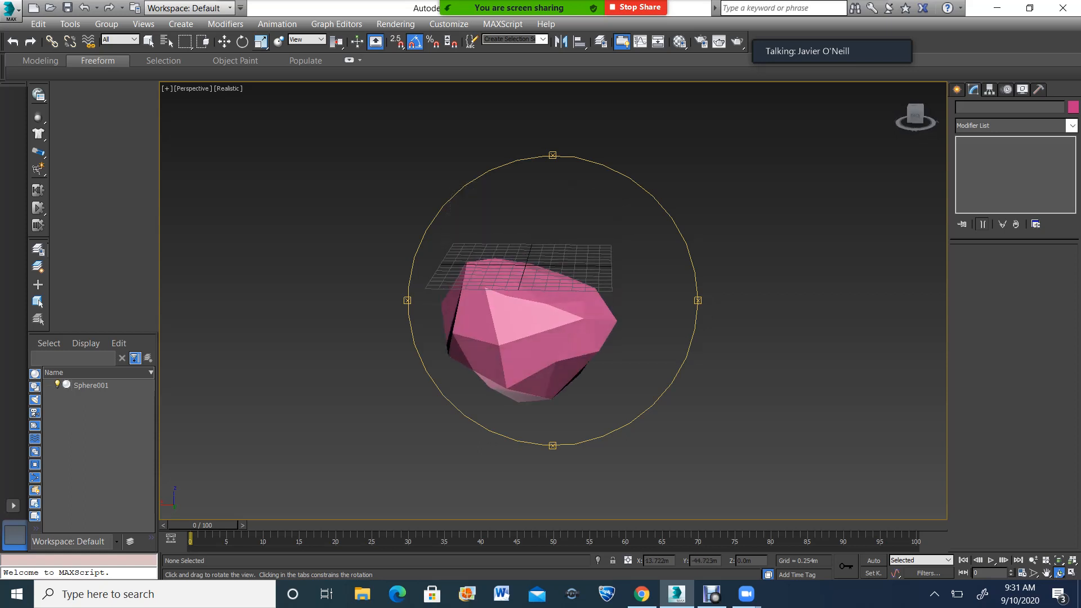
left_click(224, 41)
left_click(518, 315)
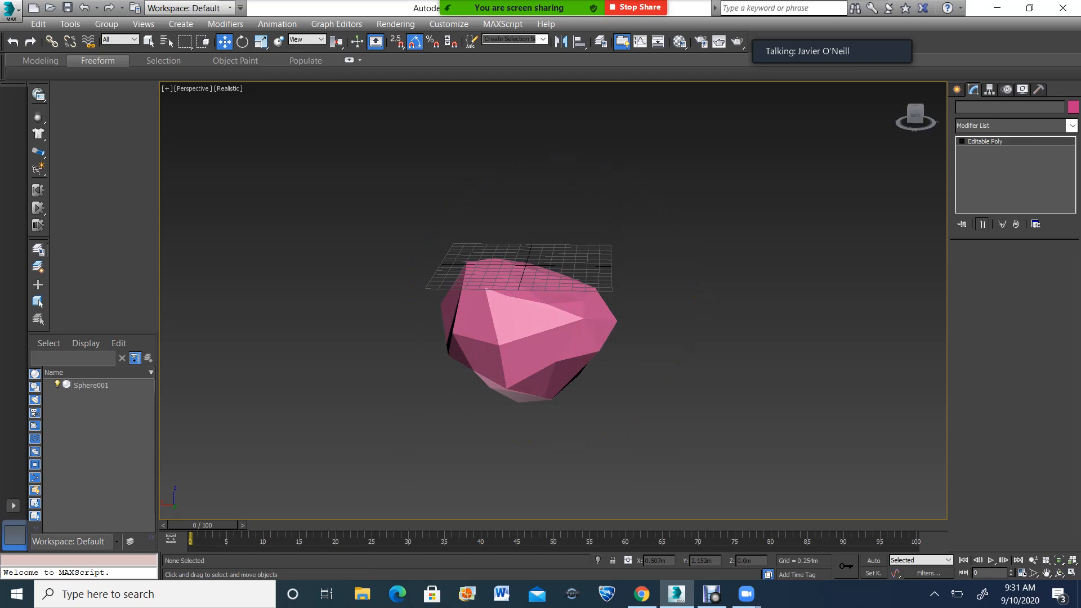
key("Delete")
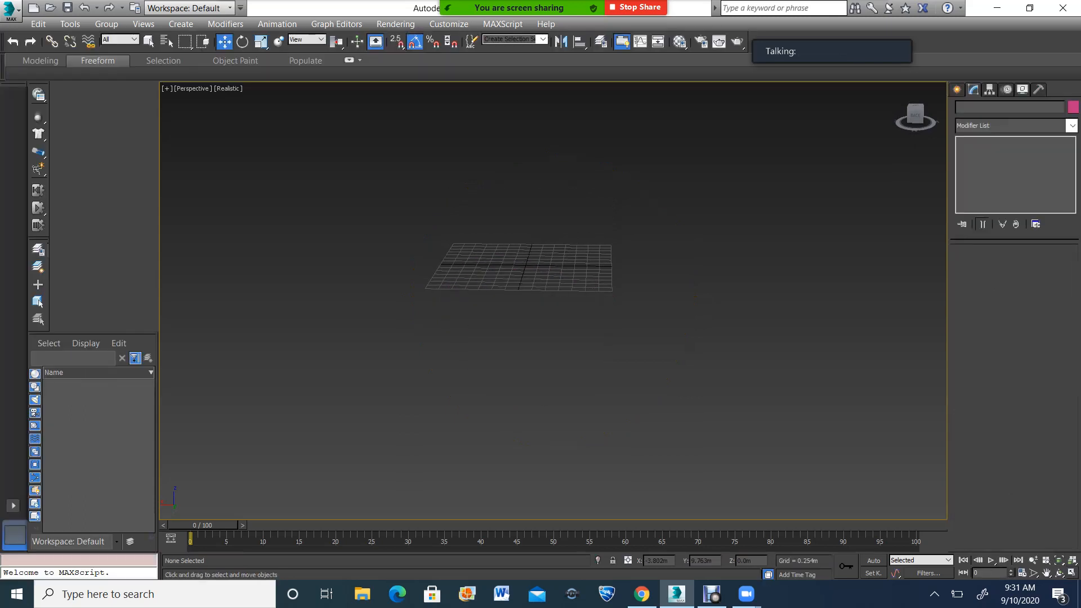
key("alt+w")
Create a sphere of about 0.45 m radius at the origin of the Top view and set its segments to 34.
left_click(957, 90)
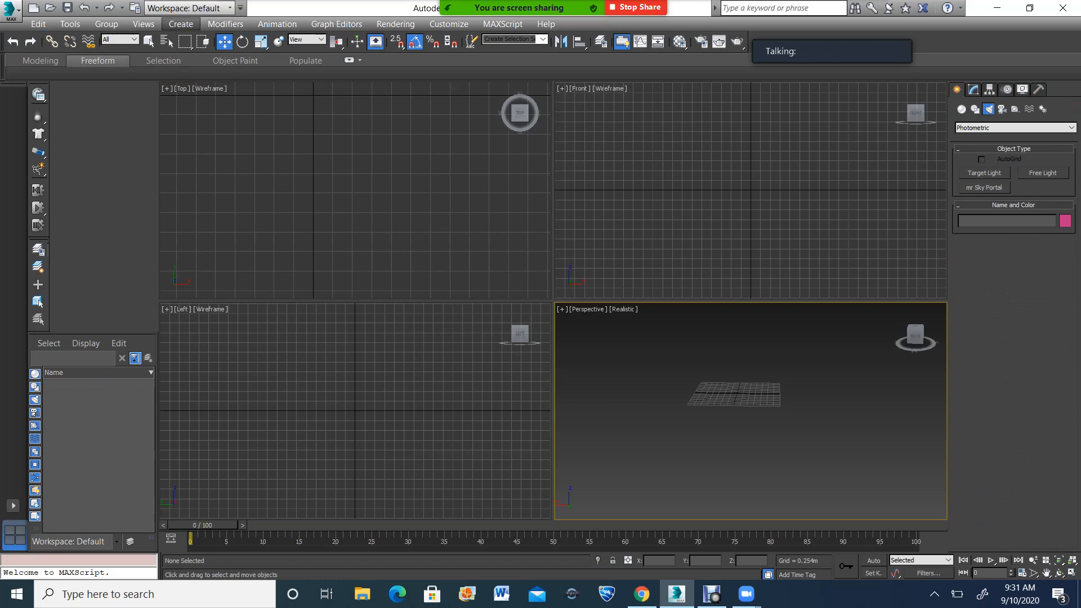
left_click(961, 109)
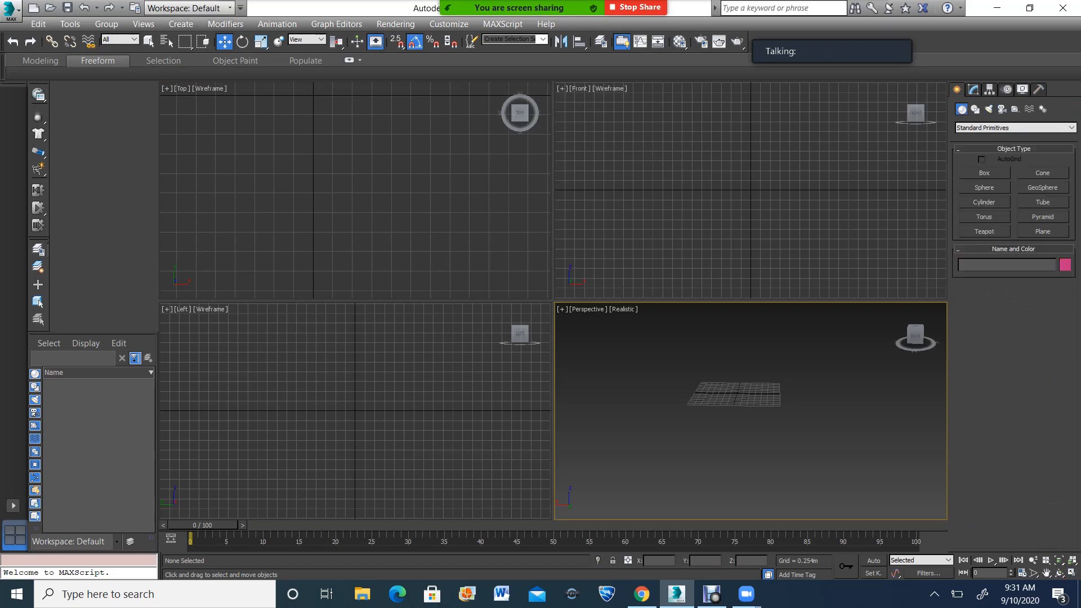
left_click(984, 187)
middle_click_drag(322, 112, 380, 193)
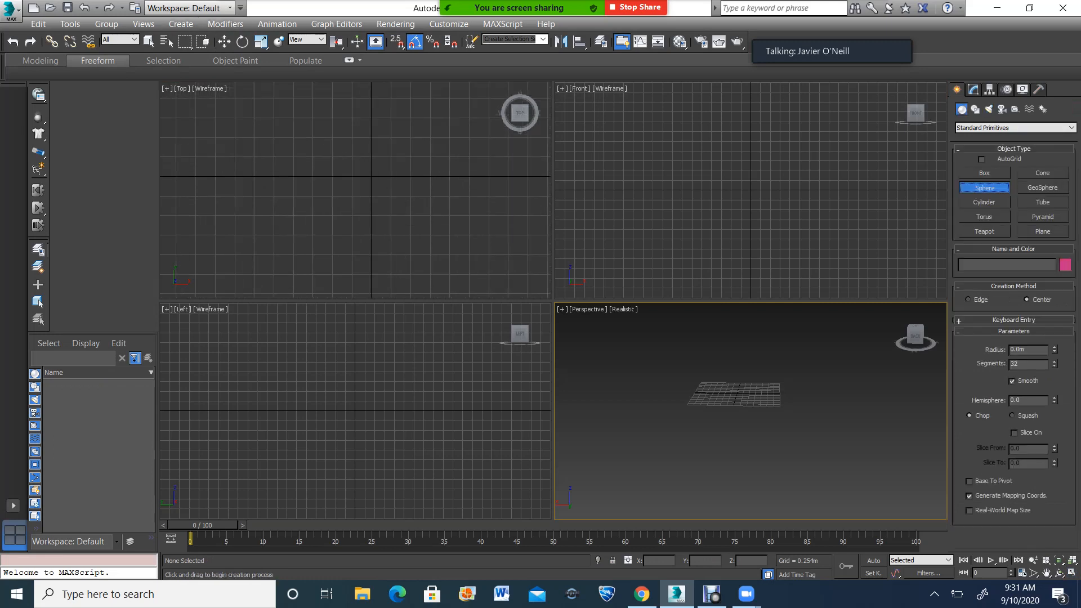
left_click_drag(371, 176, 382, 143)
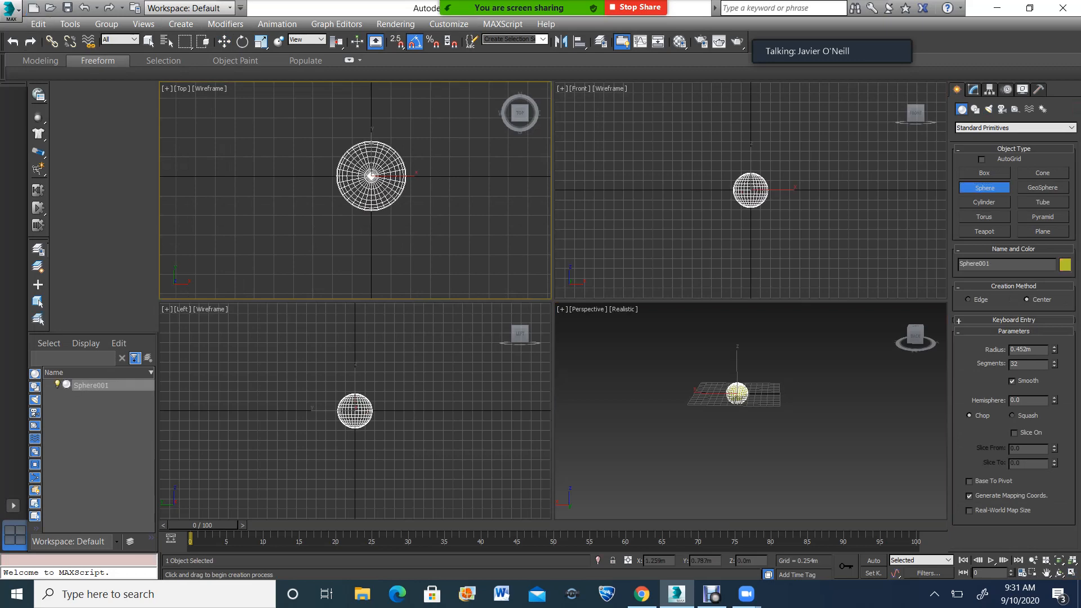
left_click_drag(1055, 363, 1055, 362)
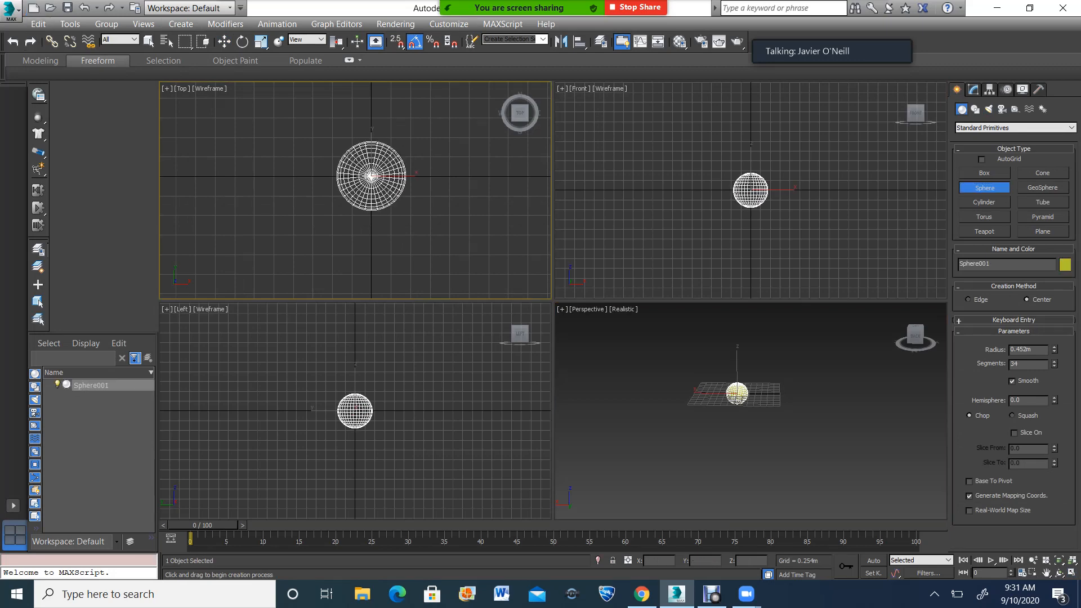
scroll(732, 366, "up", 8)
scroll(732, 366, "down", 4)
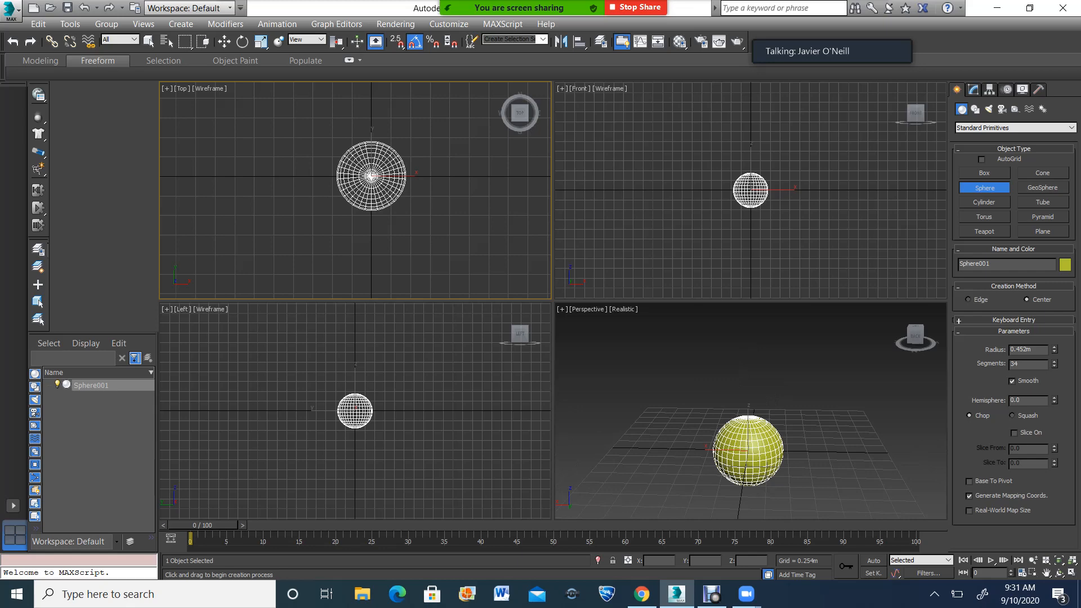
Convert the new sphere to an Editable Poly.
left_click(973, 89)
right_click(977, 140)
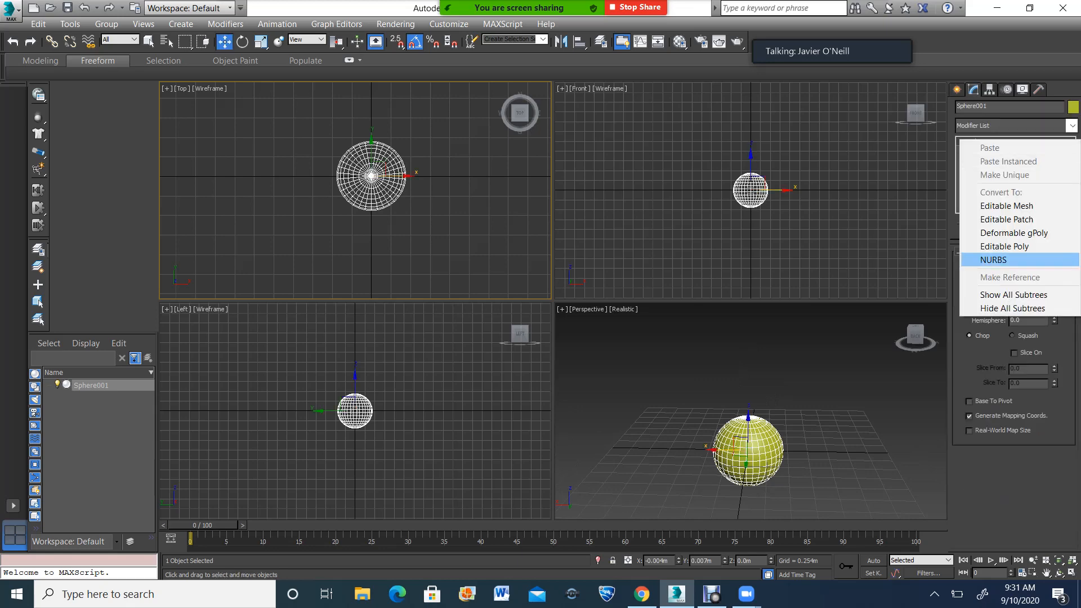
left_click(1004, 247)
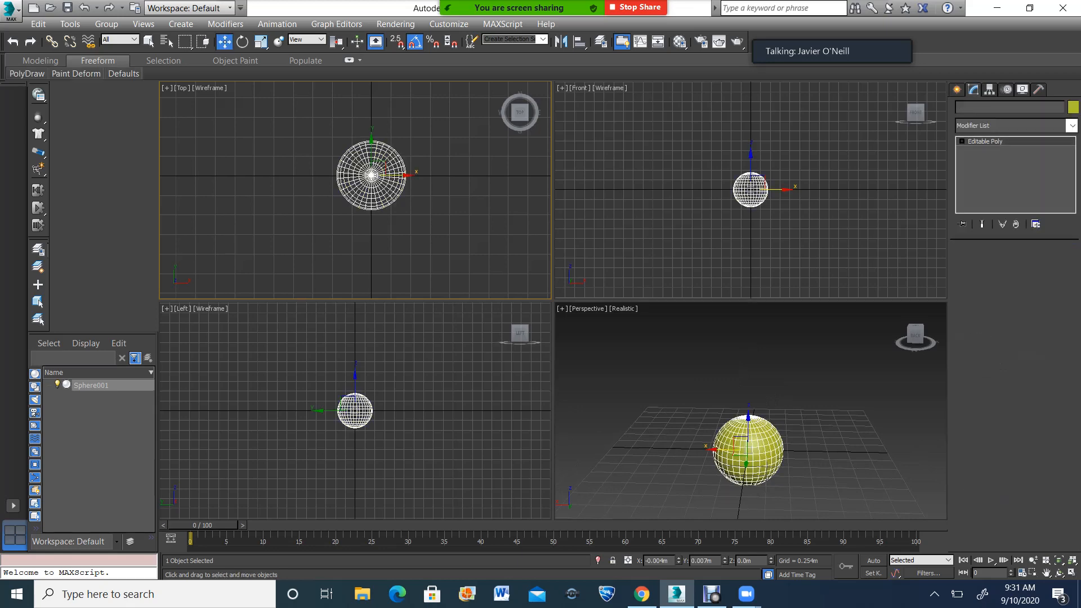
Apply an Optimize modifier to the sphere and raise its Face Thresh to 26.9.
left_click(1072, 125)
left_click_drag(1072, 194, 1072, 221)
scroll(1013, 420, "down", 1)
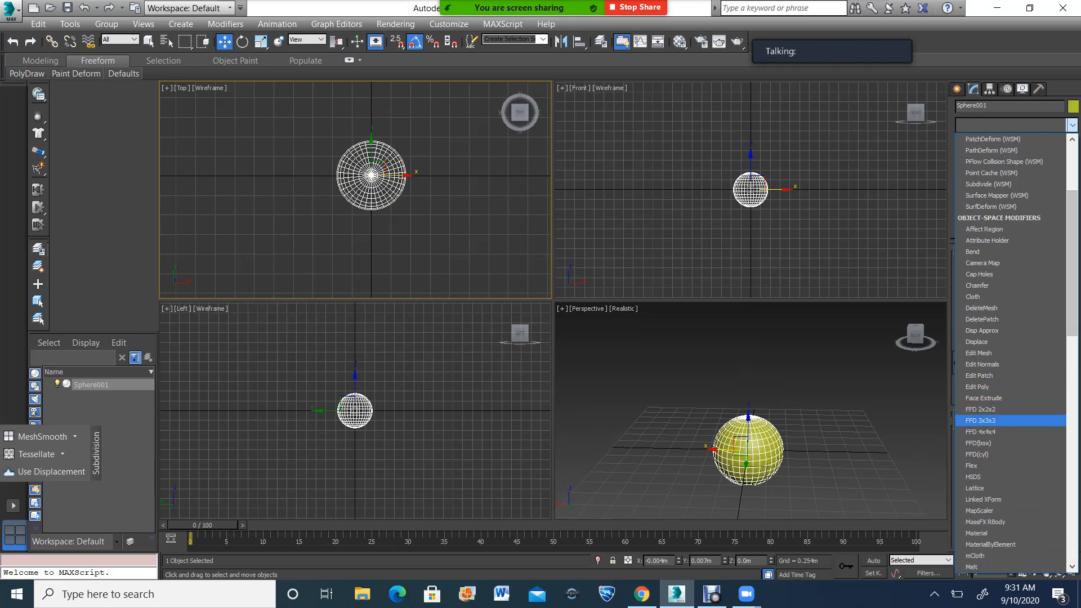
scroll(1014, 420, "down", 8)
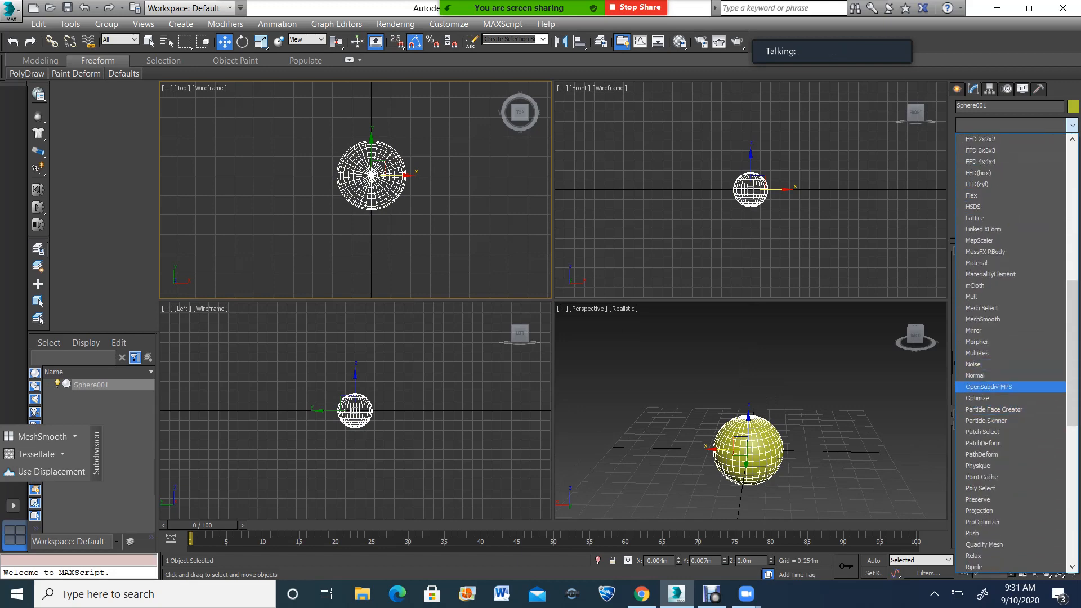
left_click(991, 398)
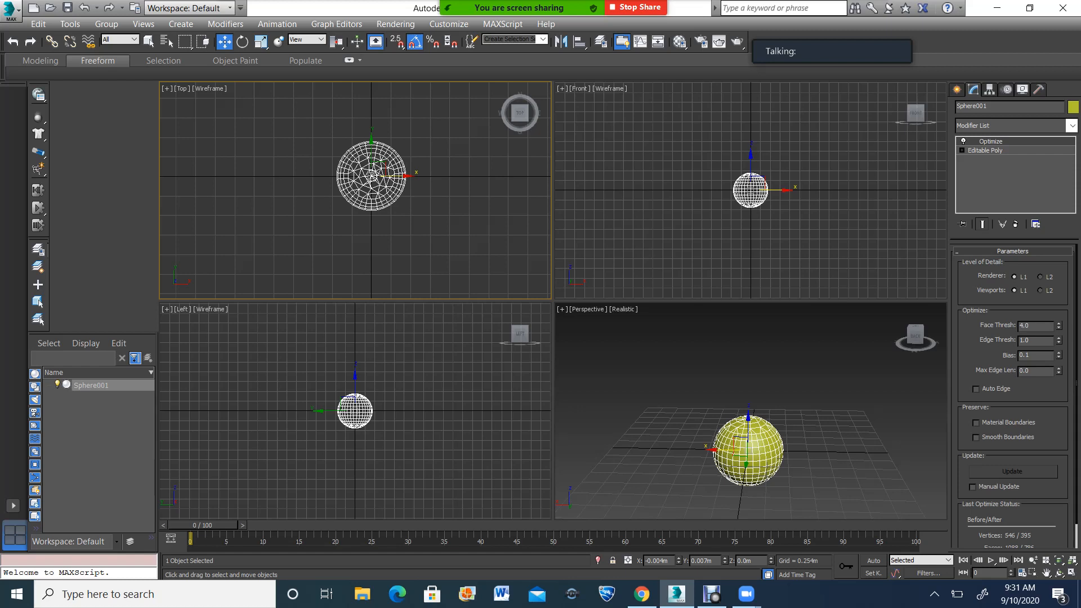
scroll(740, 511, "up", 4)
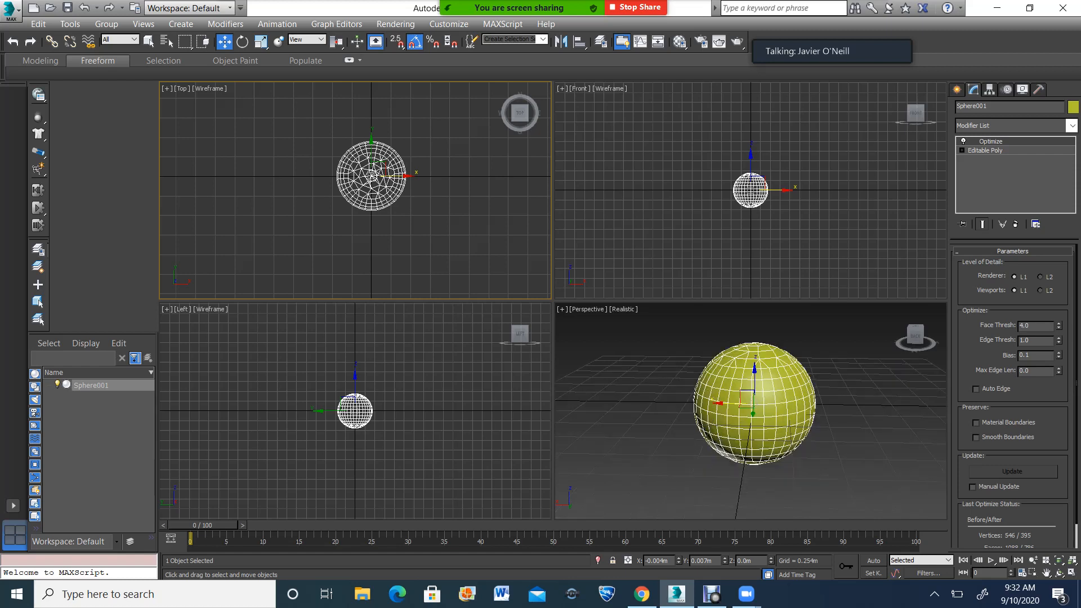
left_click_drag(1059, 326, 1059, 284)
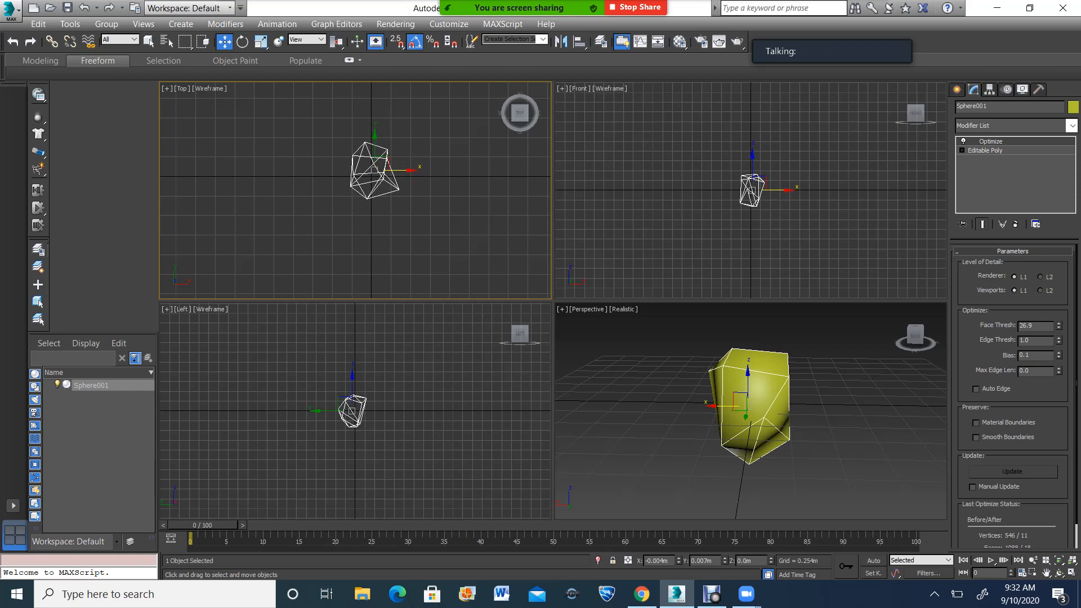
Collapse the stack up to the Optimize modifier and delete the simplified sphere.
right_click(991, 142)
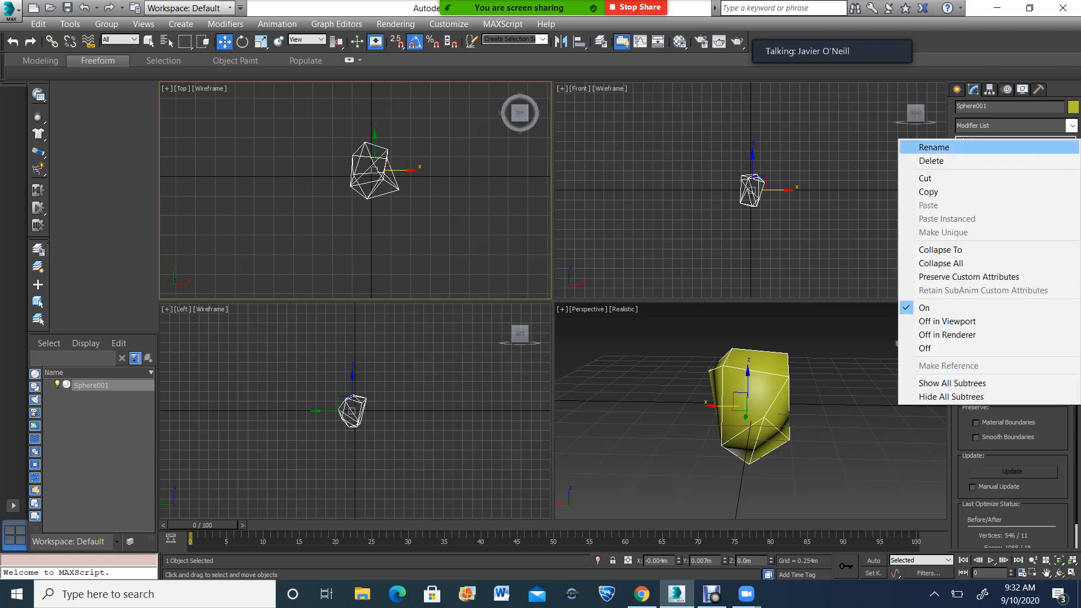
left_click(940, 249)
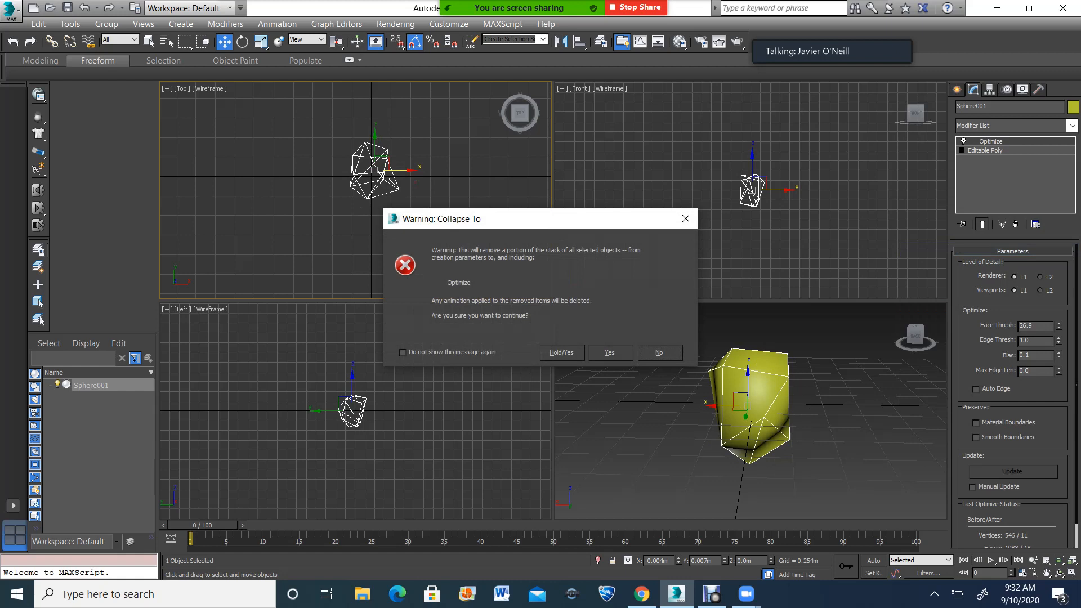
left_click(610, 353)
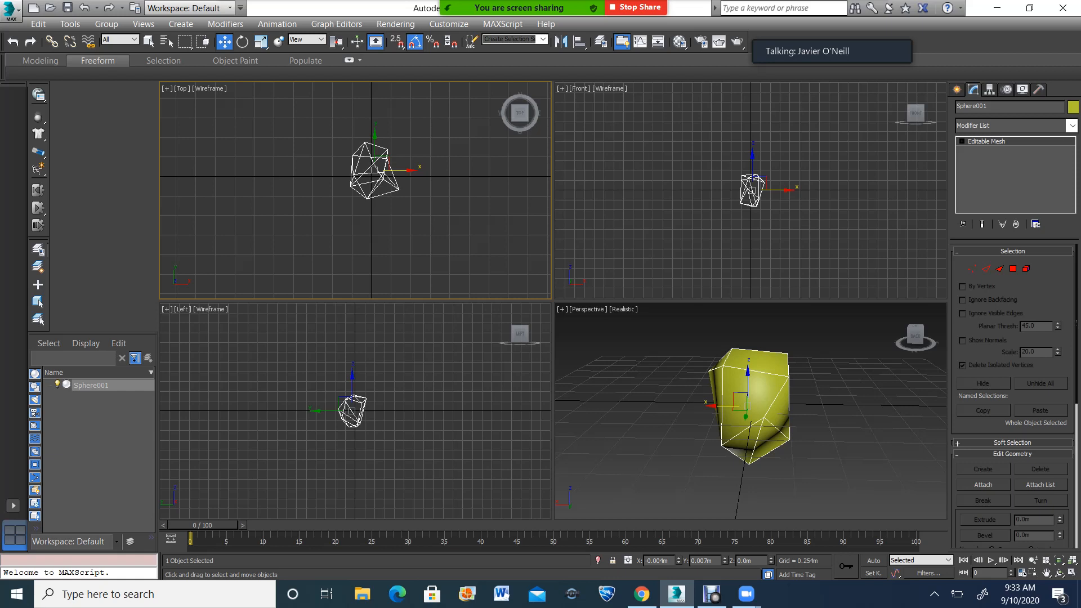
left_click(755, 394)
key("Delete")
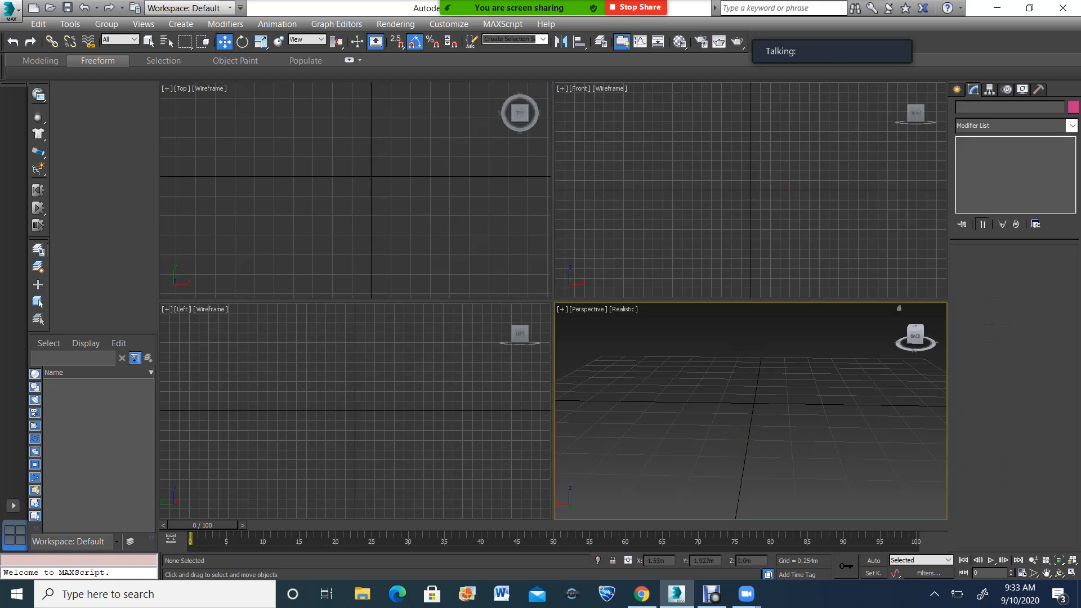
Create a box in the Front view, about 0.89 m long, 2.56 m wide and 2.92 m high.
left_click(957, 90)
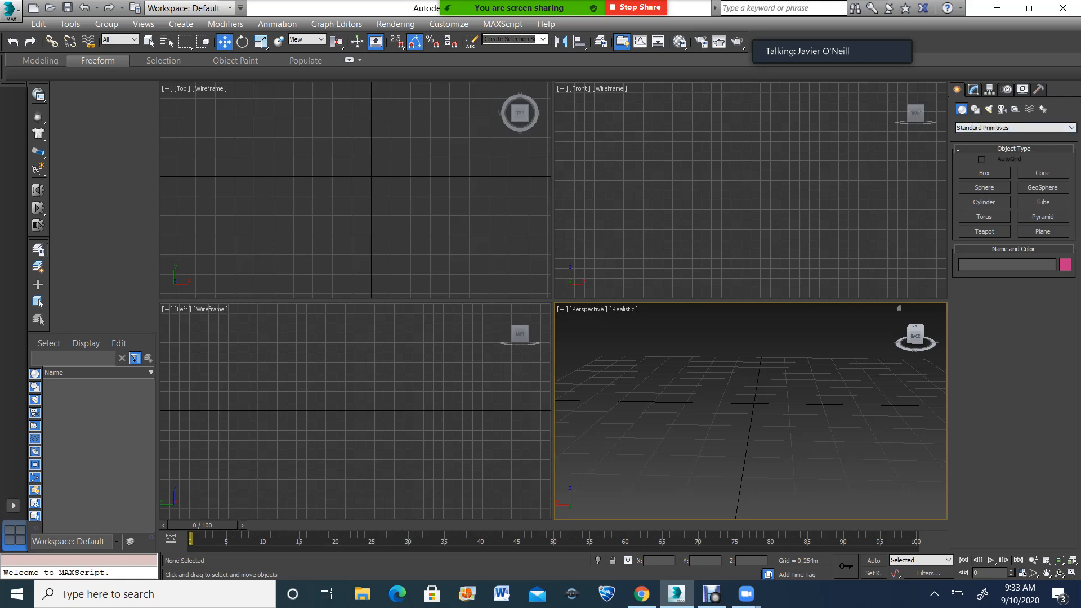
left_click(984, 187)
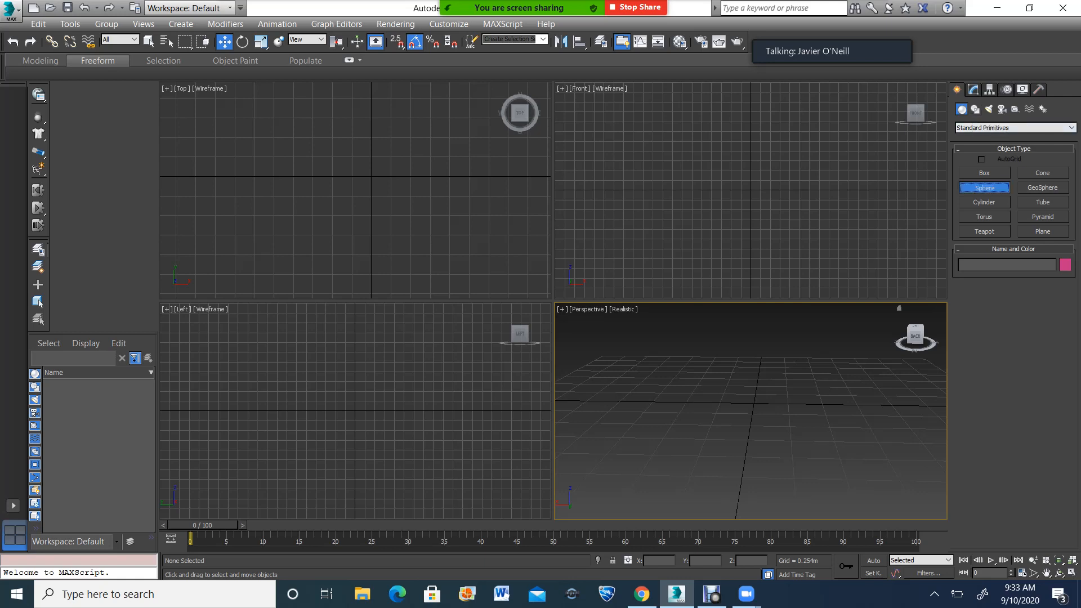
left_click(985, 173)
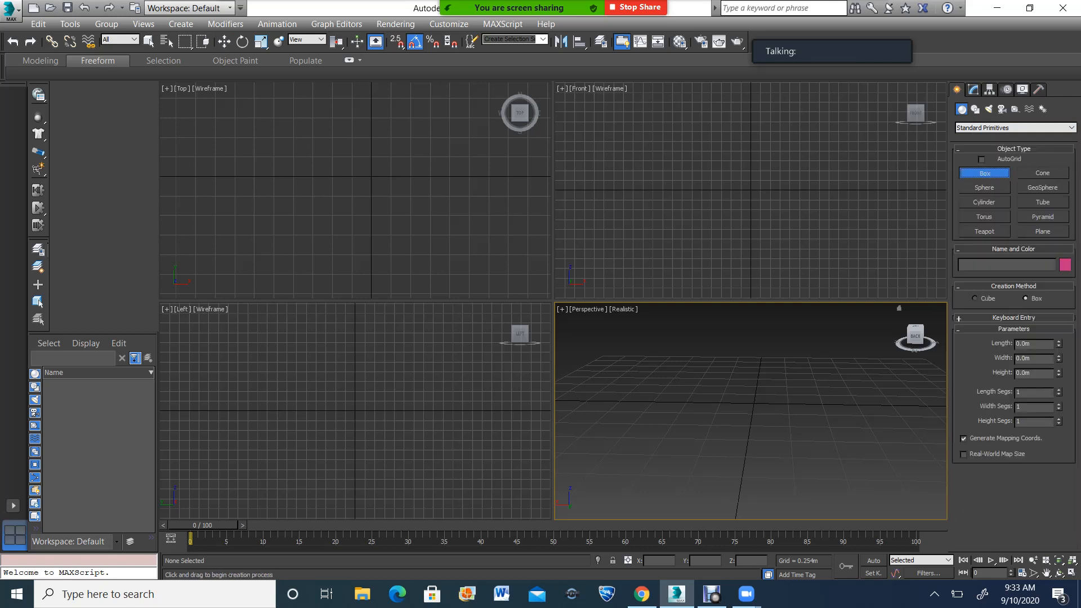
left_click_drag(718, 220, 818, 185)
scroll(788, 394, "down", 4)
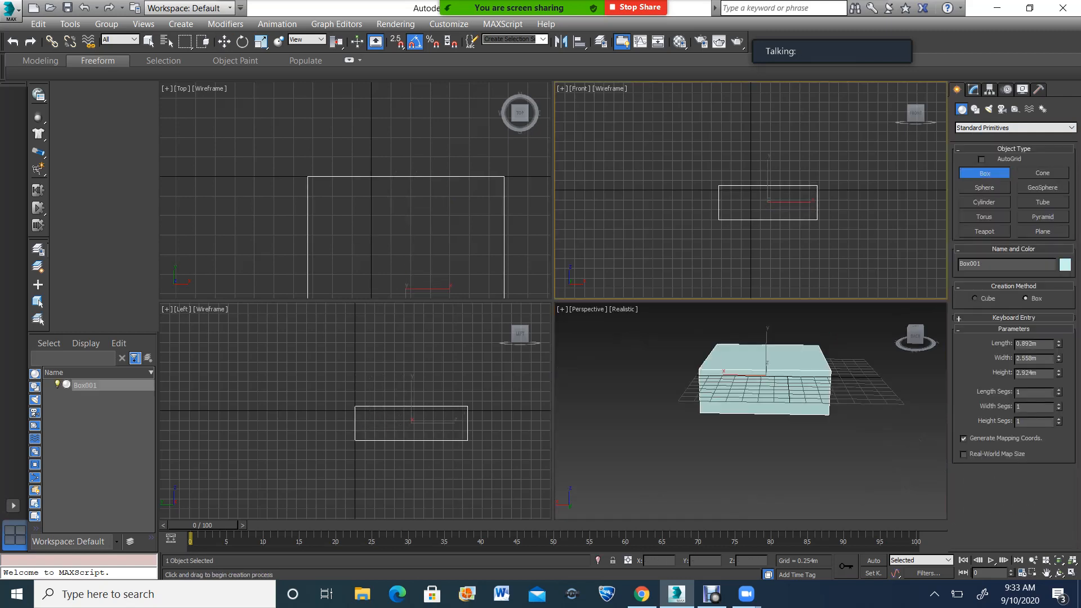
Set the box's length, width and height segments to 3 each.
left_click(1059, 572)
left_click_drag(738, 389, 788, 408)
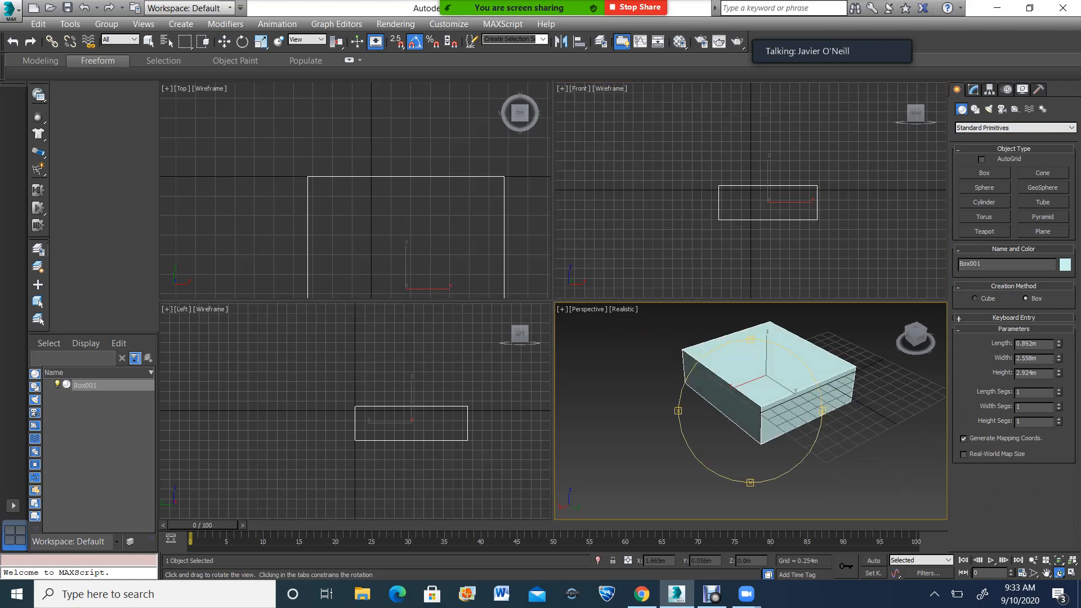
left_click(1059, 389)
left_click(1059, 390)
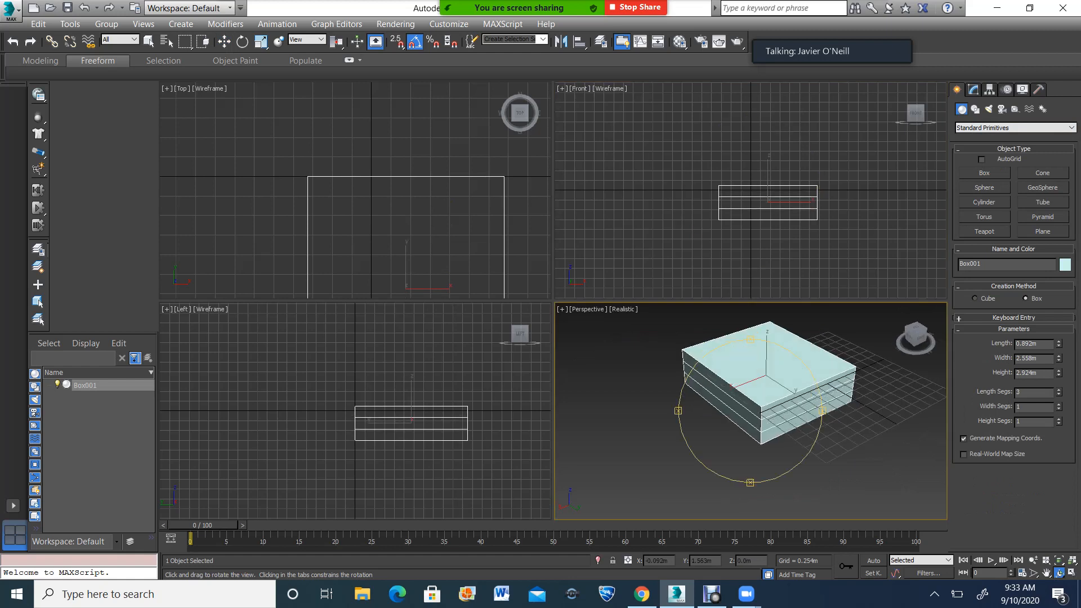
left_click(1059, 405)
left_click(1059, 404)
left_click(1059, 419)
left_click(1059, 418)
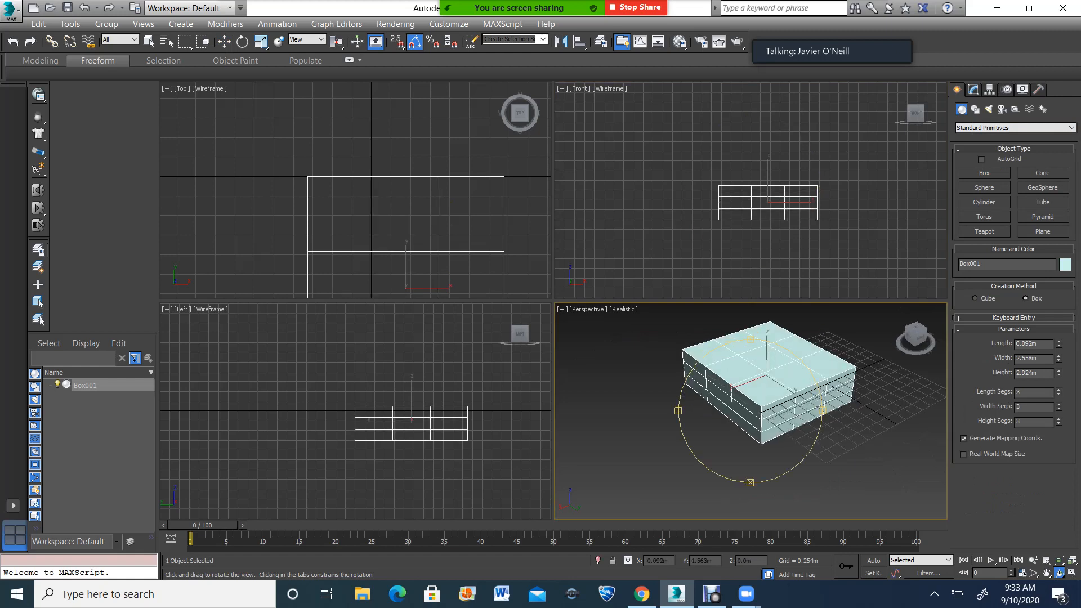
Convert the segmented box to an Editable Poly.
left_click(973, 89)
right_click(1007, 188)
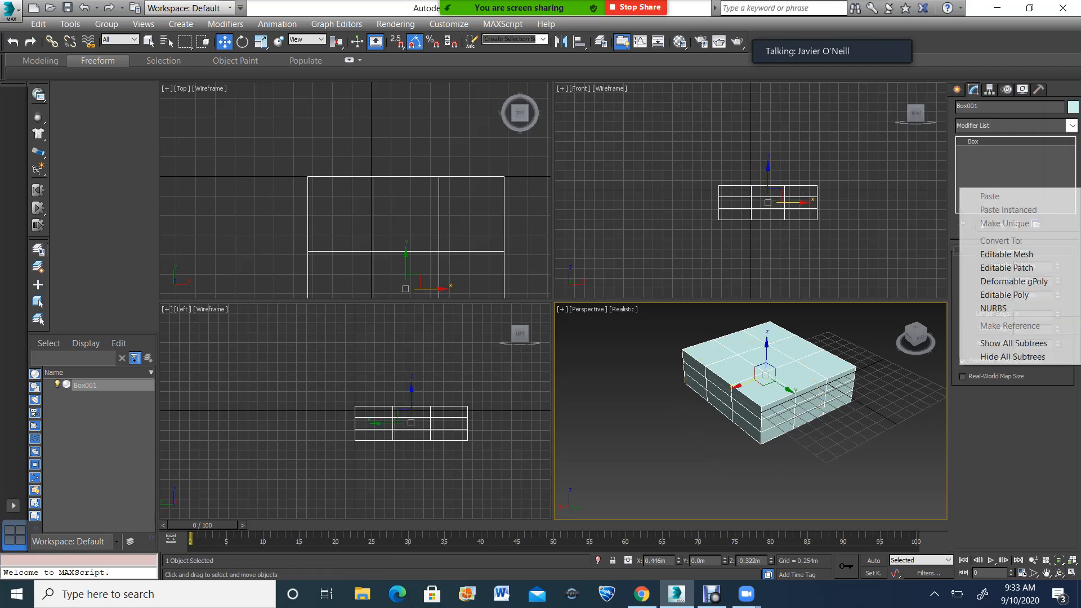
left_click(1004, 295)
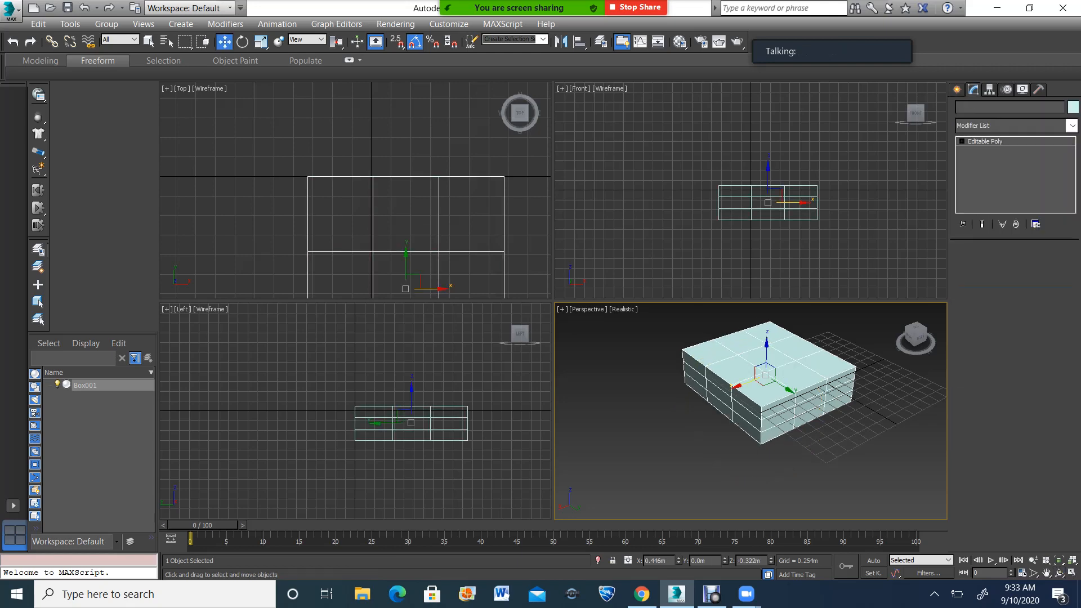
Apply a TurboSmooth modifier to the box and maximize the Perspective view around it.
left_click(1072, 126)
left_click_drag(1072, 242, 1072, 518)
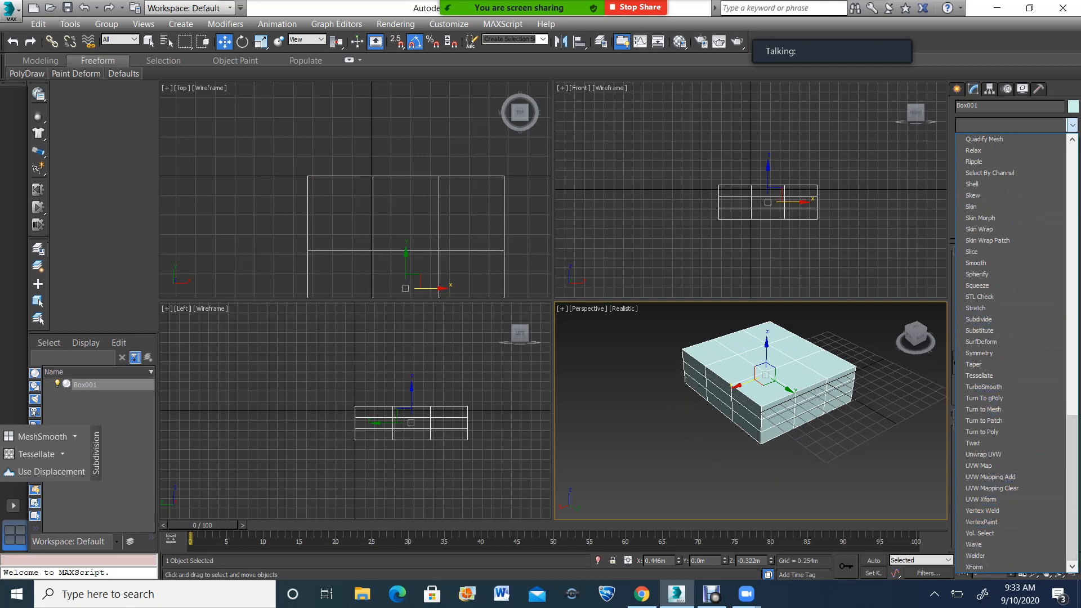
left_click(984, 387)
scroll(788, 378, "up", 3)
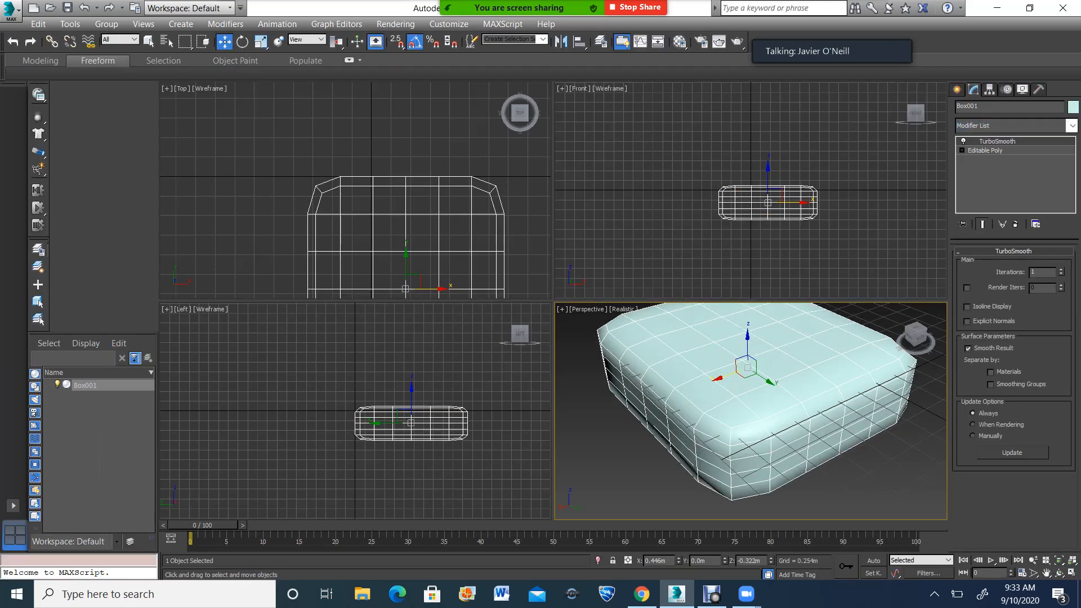
left_click(1046, 573)
left_click_drag(871, 483, 867, 498)
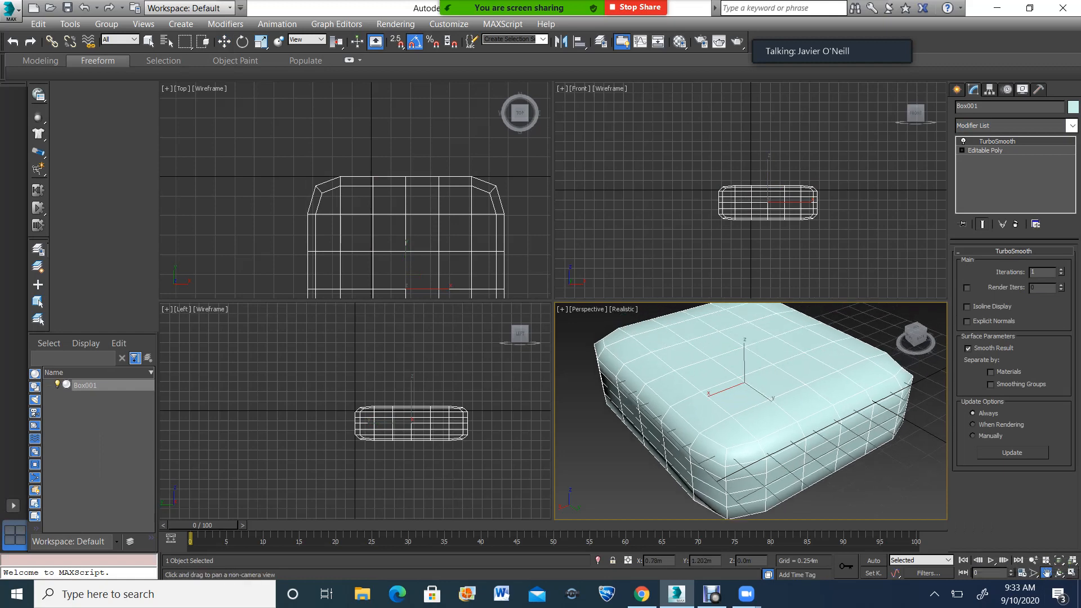
key("alt+w")
scroll(560, 259, "down", 3)
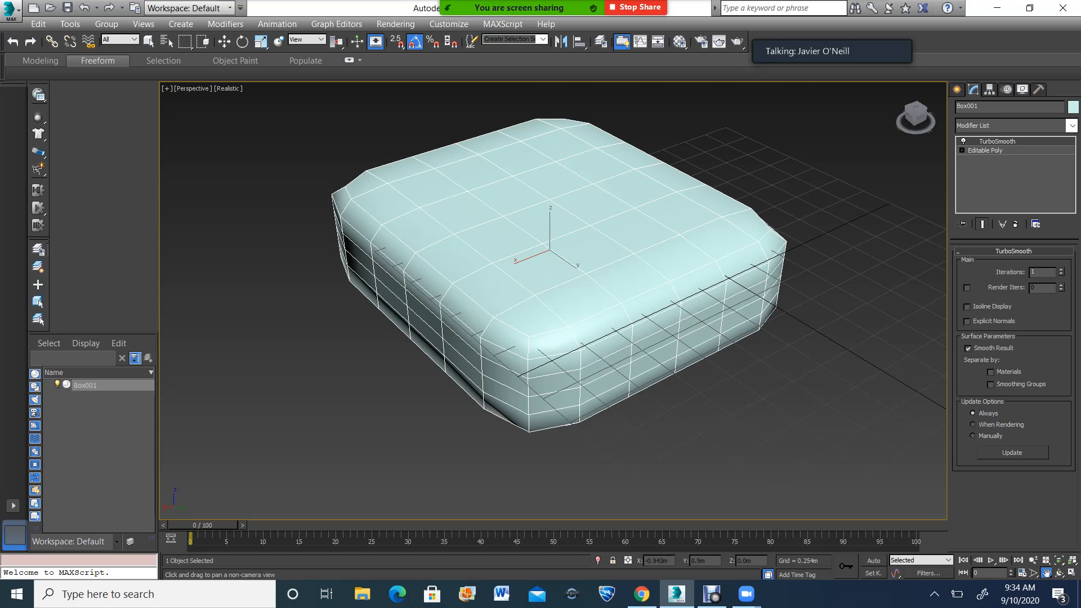
Try 4 TurboSmooth iterations on the box, reduce them to 2, and enable Isoline Display.
left_click(1061, 270)
left_click(1062, 270)
left_click(1061, 270)
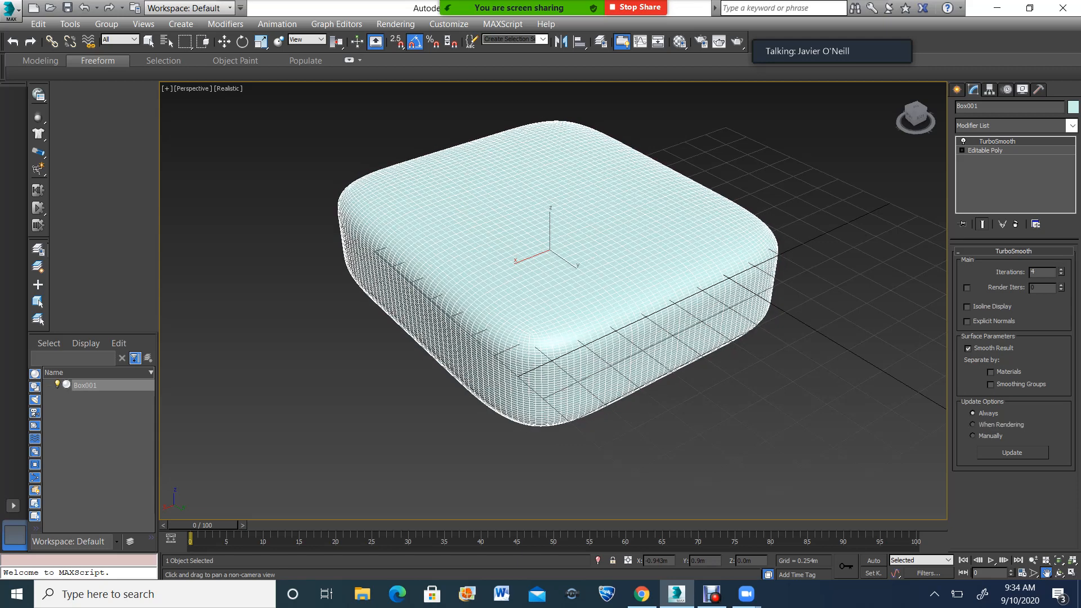
left_click(1061, 274)
left_click(1061, 274)
left_click(968, 307)
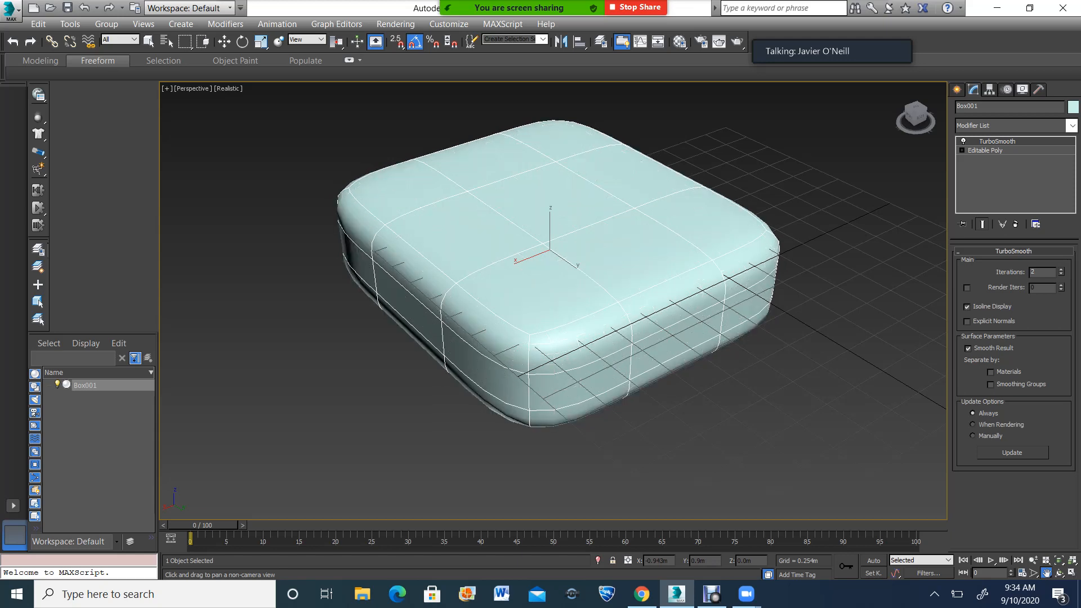
Move the box's front corner vertices upward at the Editable Poly's Vertex level and return to the TurboSmooth modifier.
left_click(967, 307)
left_click(967, 307)
left_click(962, 150)
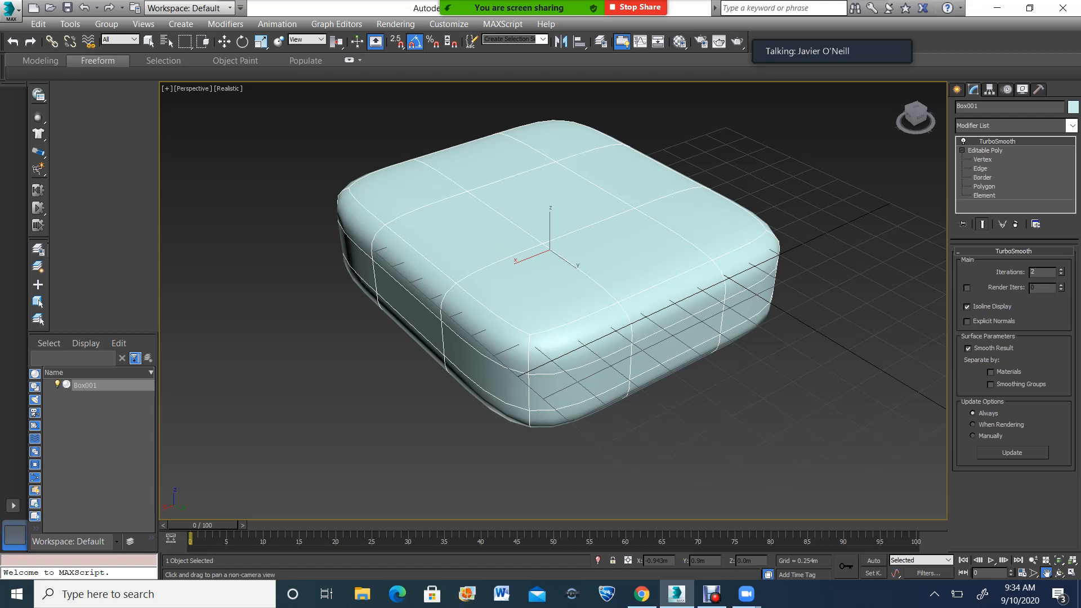
left_click(982, 159)
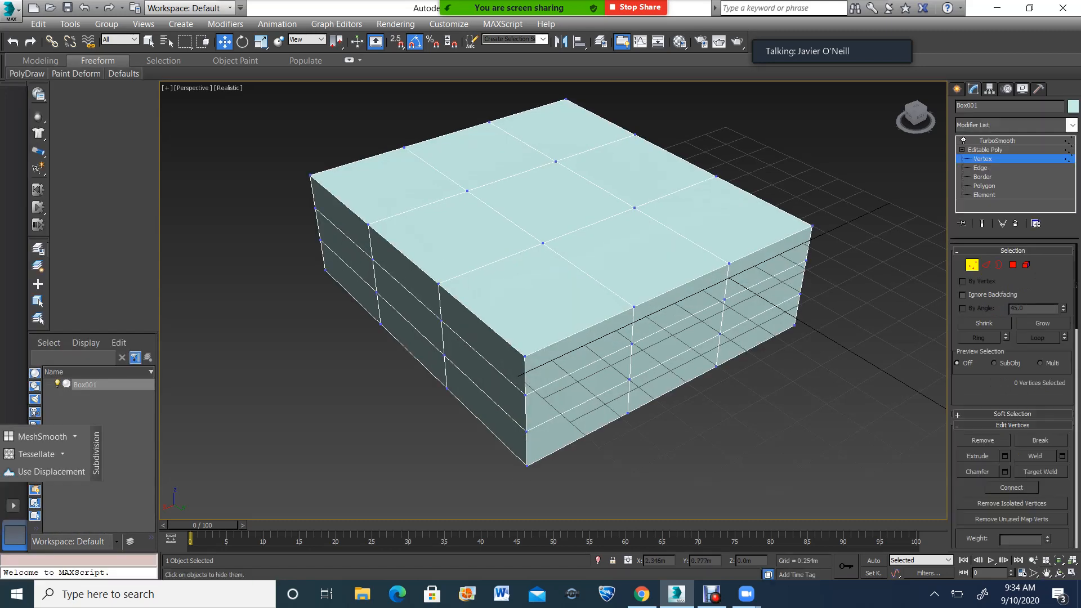
left_click_drag(543, 340, 513, 495)
left_click_drag(524, 393, 526, 349)
left_click(985, 150)
left_click(996, 141)
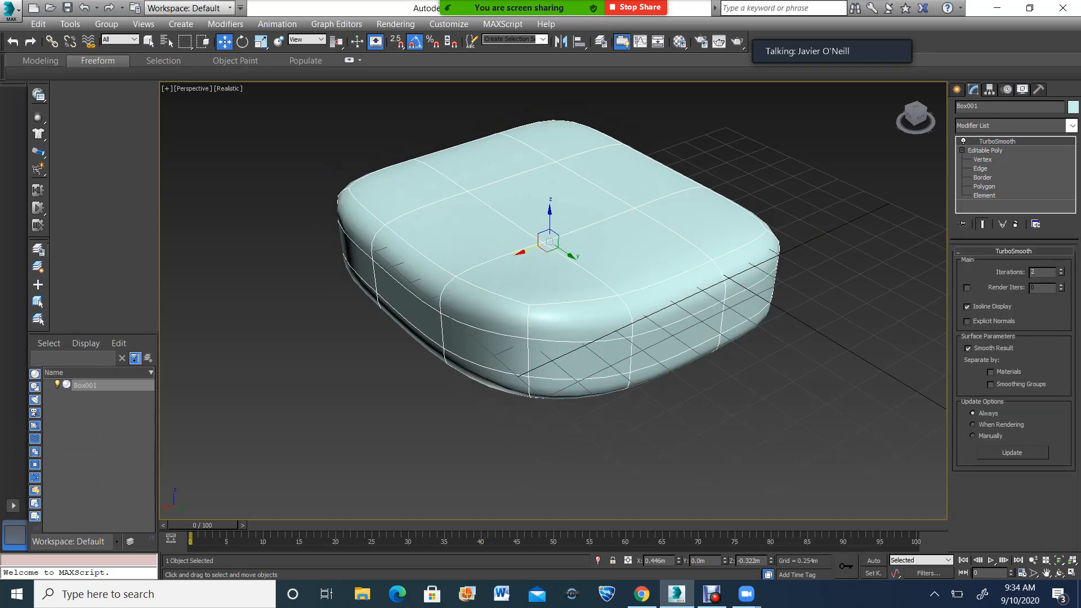
Collapse the box's modifier stack up to and including TurboSmooth.
middle_click_drag(861, 332, 934, 294, "alt")
right_click(996, 141)
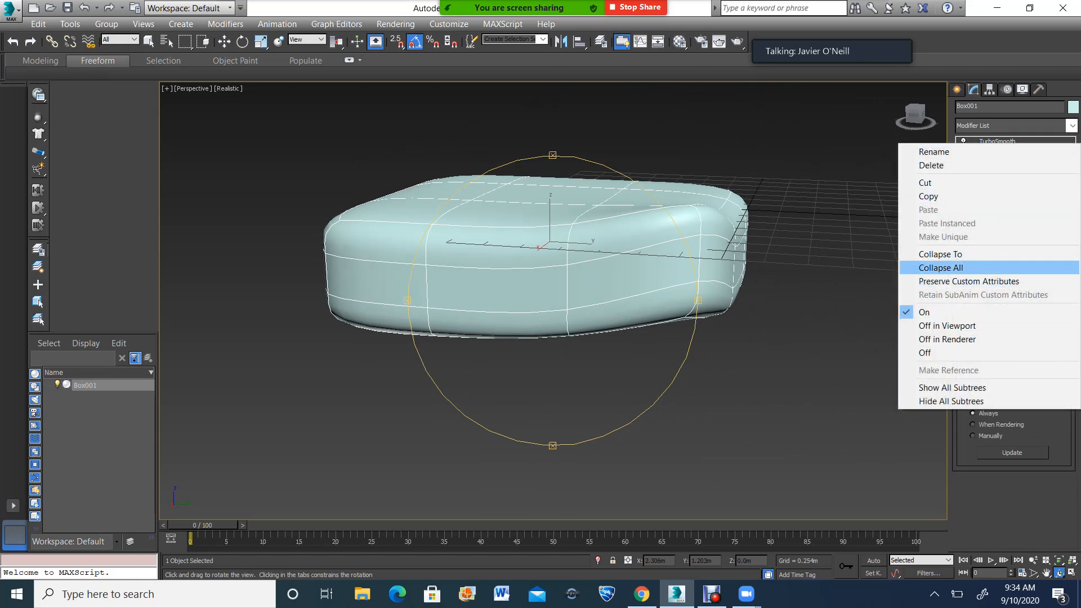
left_click(940, 254)
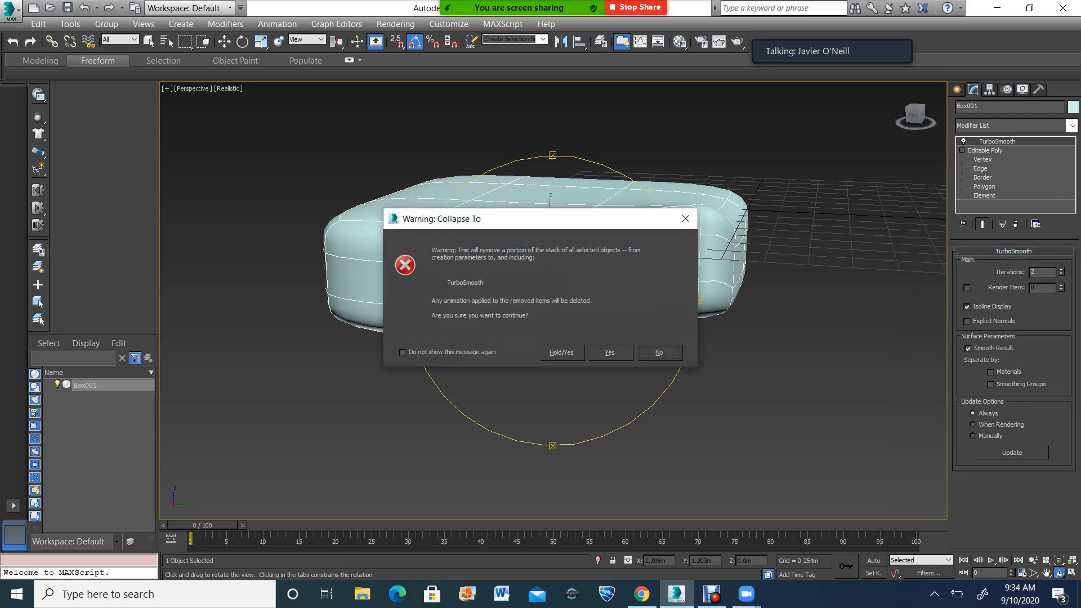
left_click(609, 352)
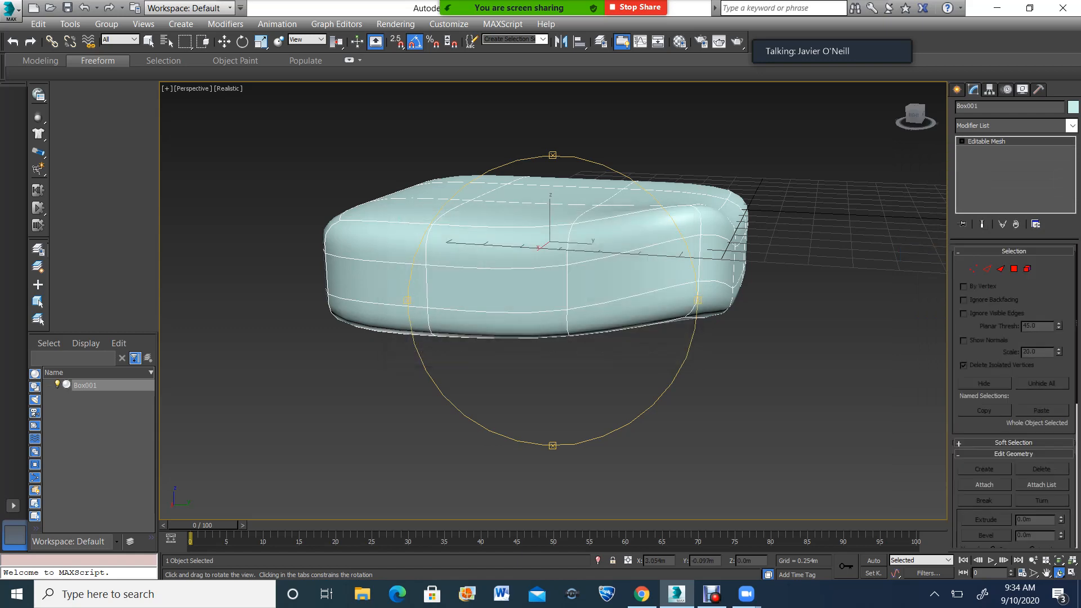
Convert the collapsed Editable Mesh box to an Editable Poly.
left_click_drag(676, 315, 588, 345)
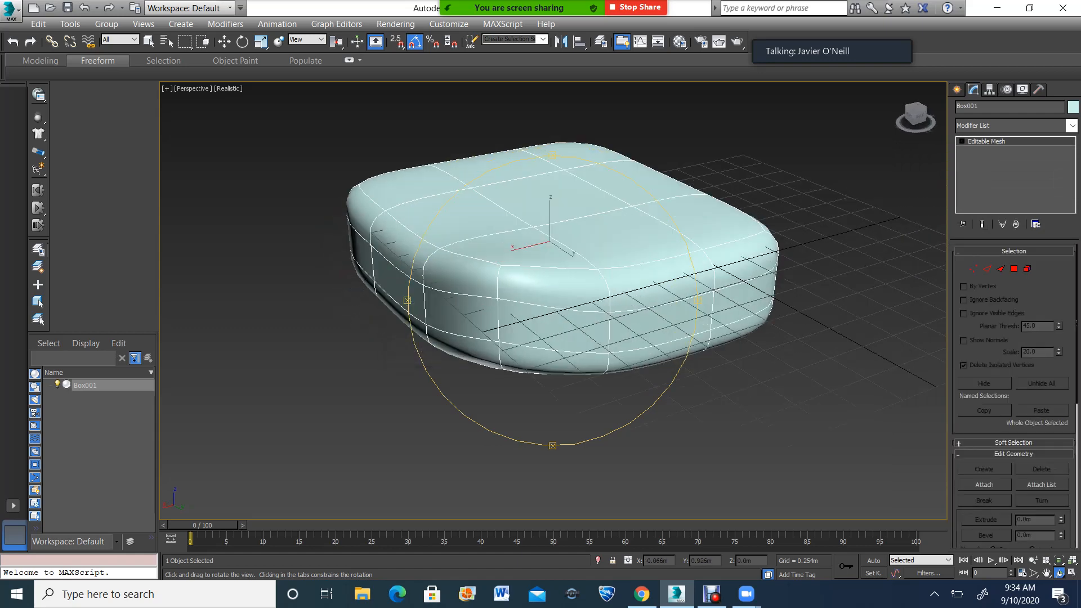
right_click(991, 142)
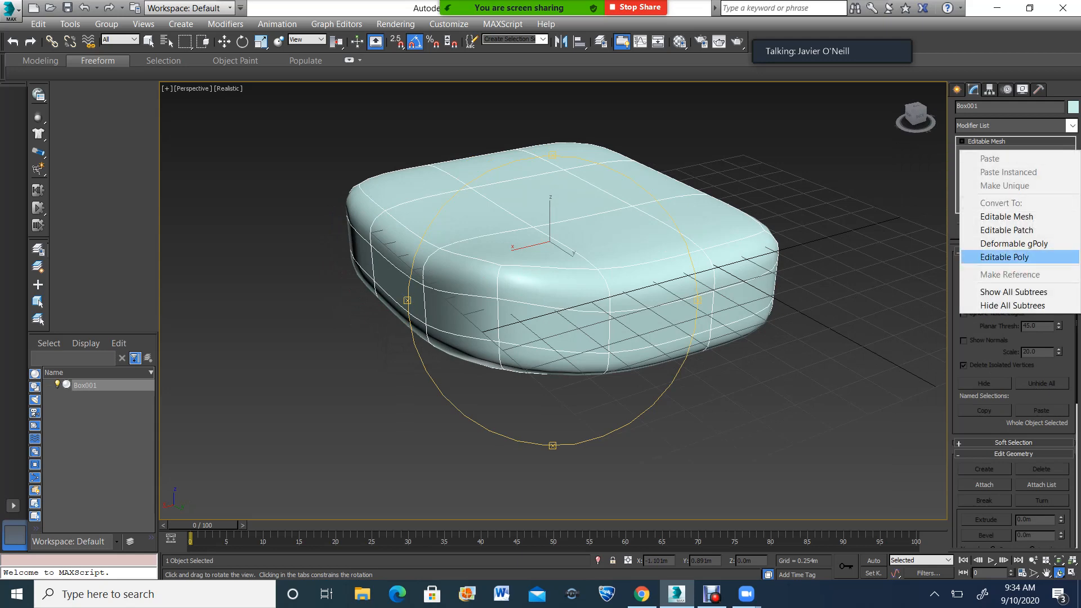
left_click(1004, 257)
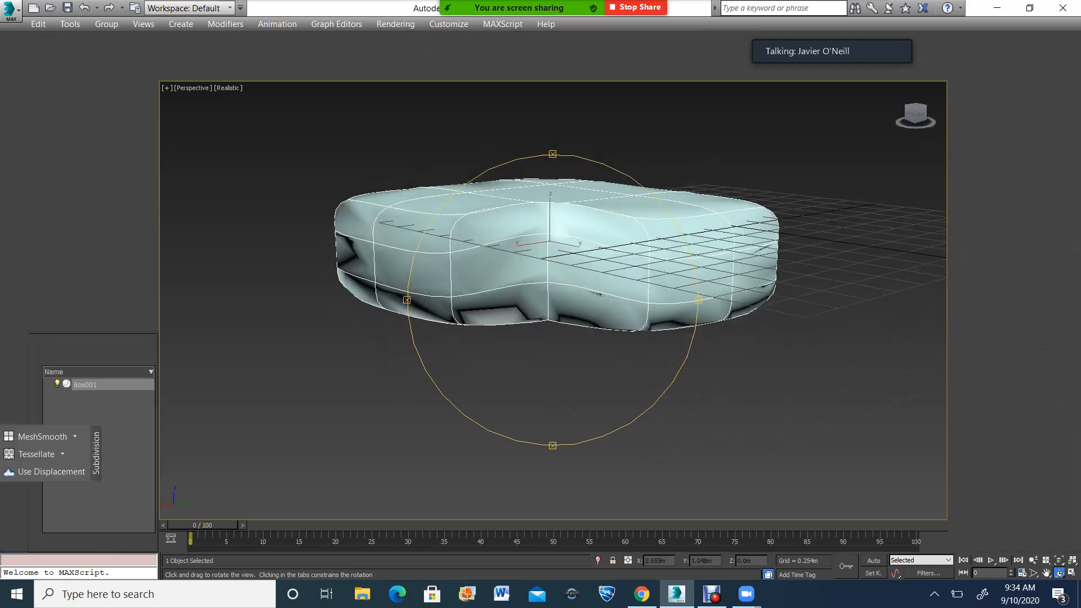
Delete the smoothed box and bring up the Standard Primitives creation options.
left_click_drag(535, 327, 616, 317)
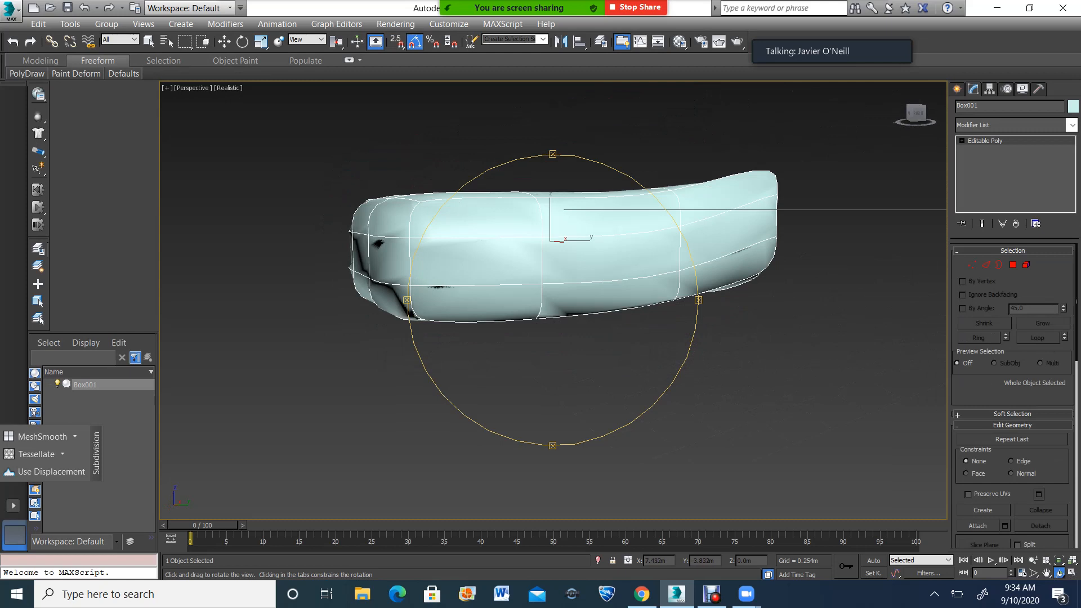
key("Delete")
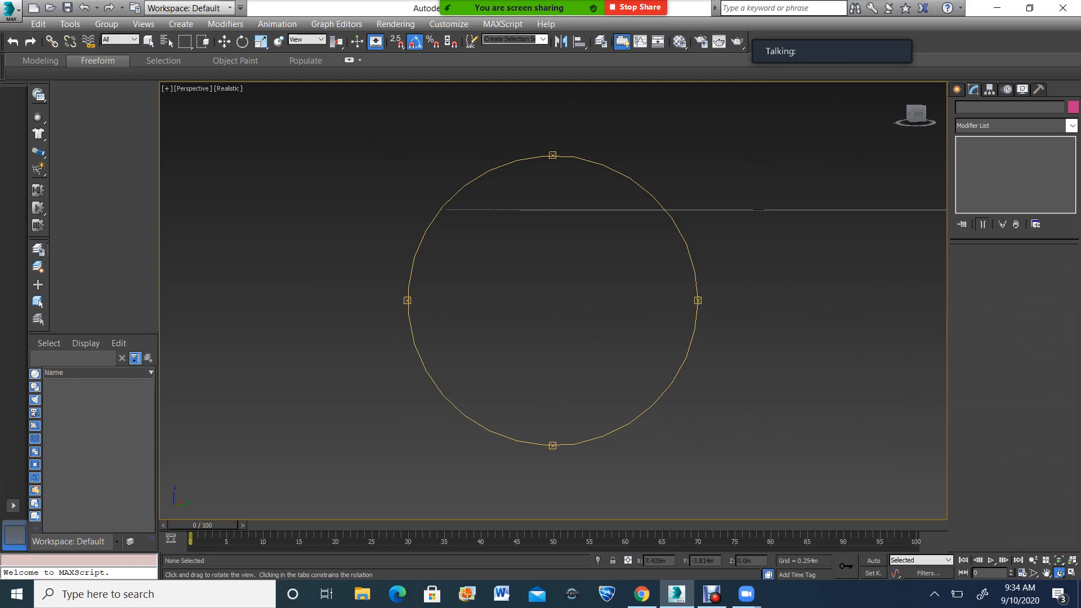
left_click(956, 90)
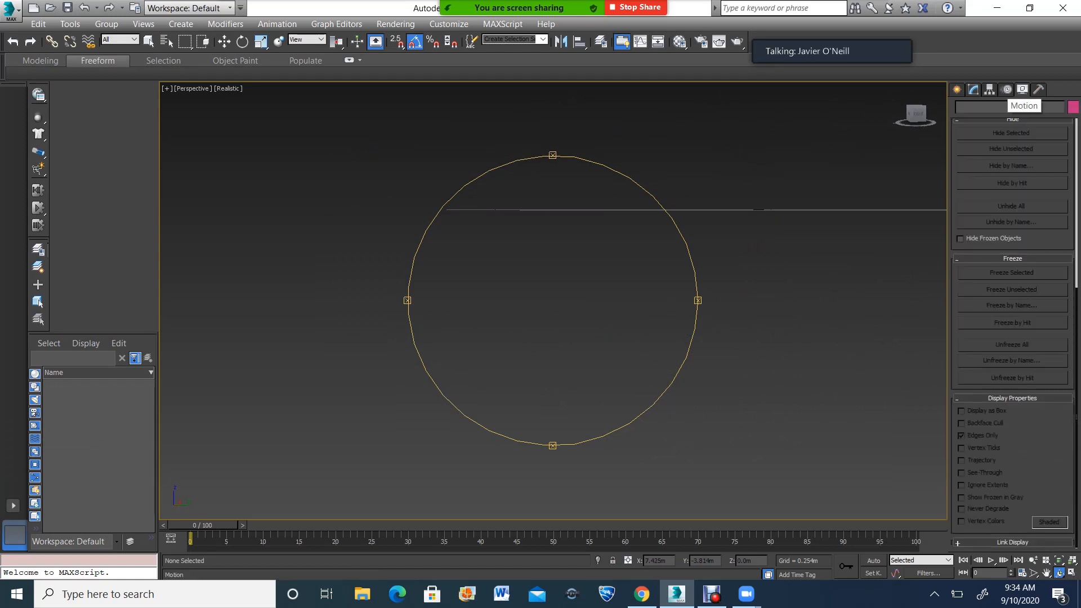
left_click(990, 89)
left_click(990, 89)
left_click(973, 90)
left_click(957, 89)
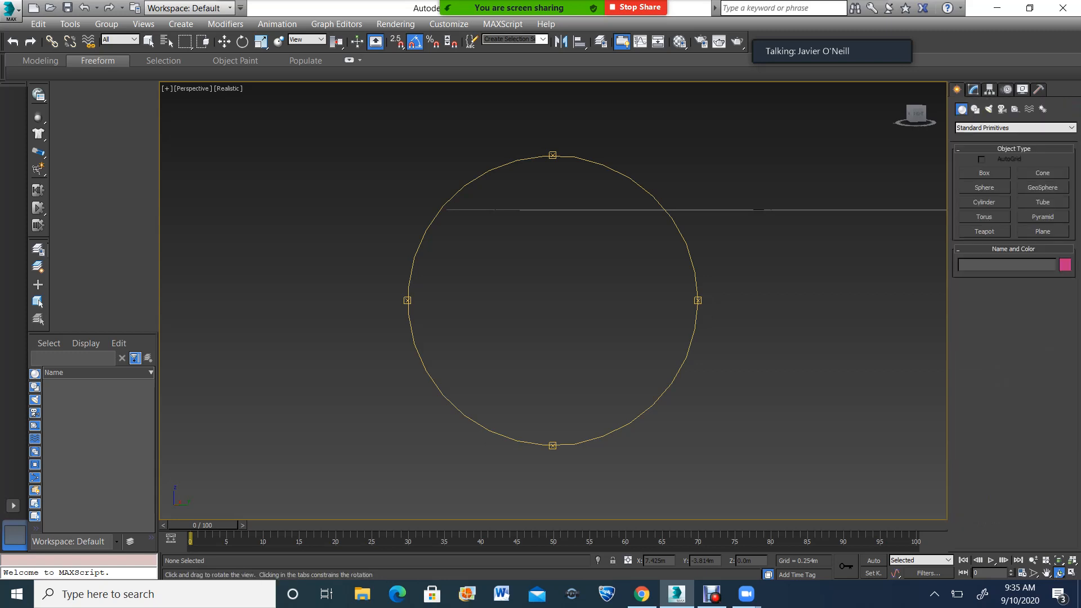
Open the Render Setup dialog and switch to the Debut Professional screen recorder.
left_click_drag(478, 264, 558, 257)
scroll(541, 332, "down", 5)
scroll(546, 264, "up", 4)
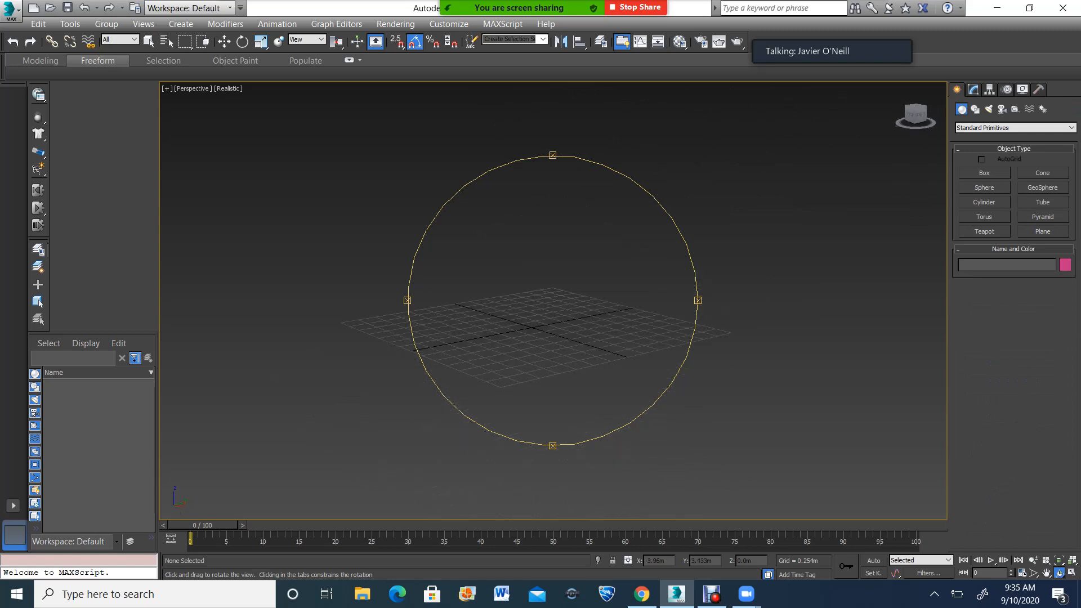
key("F10")
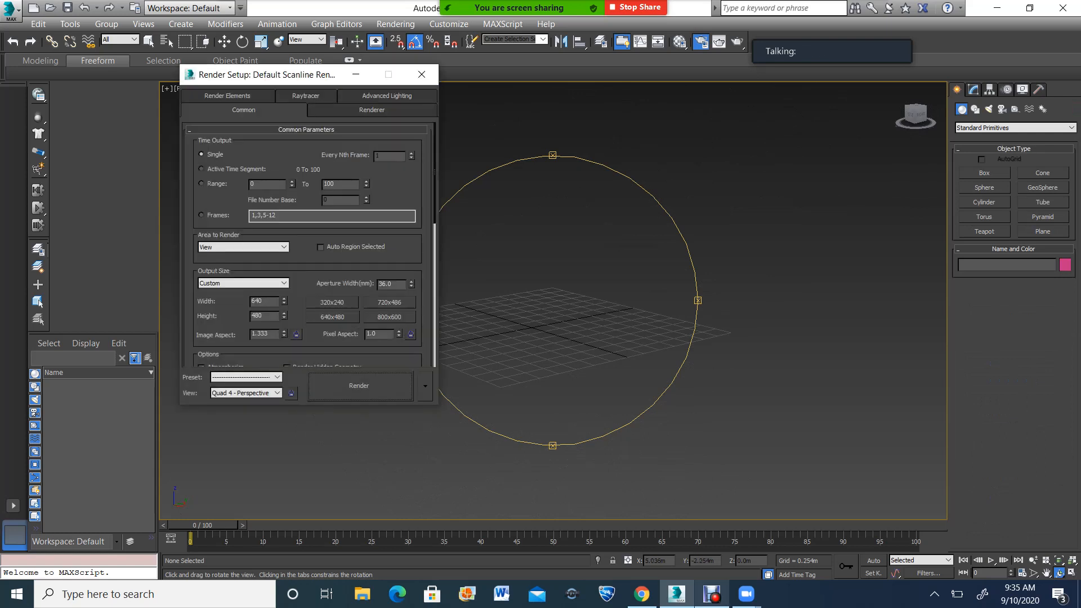
left_click(712, 594)
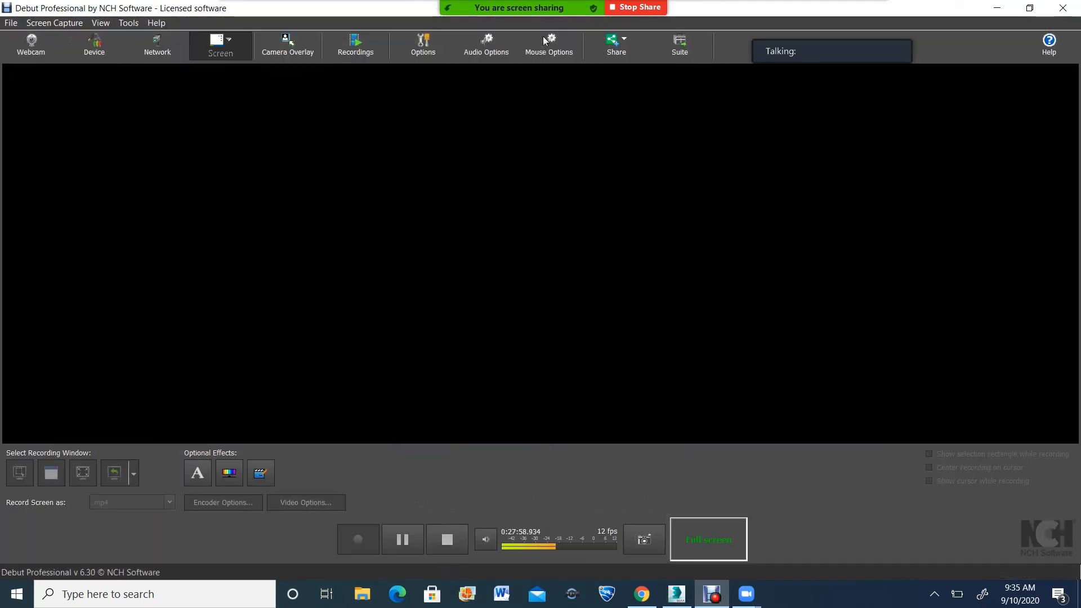